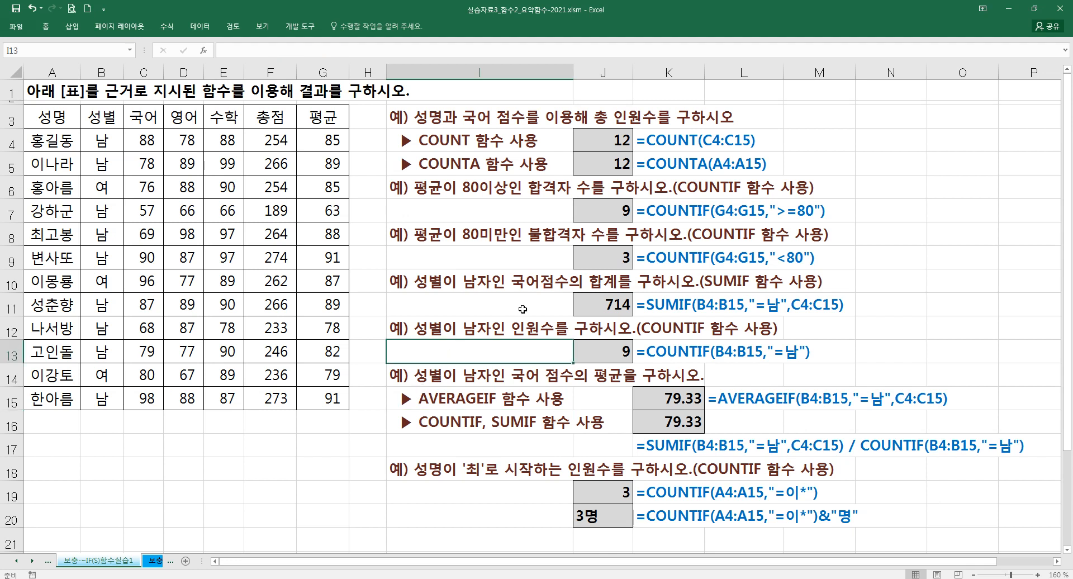
# - Narrow column I slightly and review the score table in A3:G15 and the COUNT and COUNTA examples
pyautogui.moveTo(573, 78); pyautogui.dragTo(563, 77)
pyautogui.moveTo(61, 121); pyautogui.dragTo(327, 404)
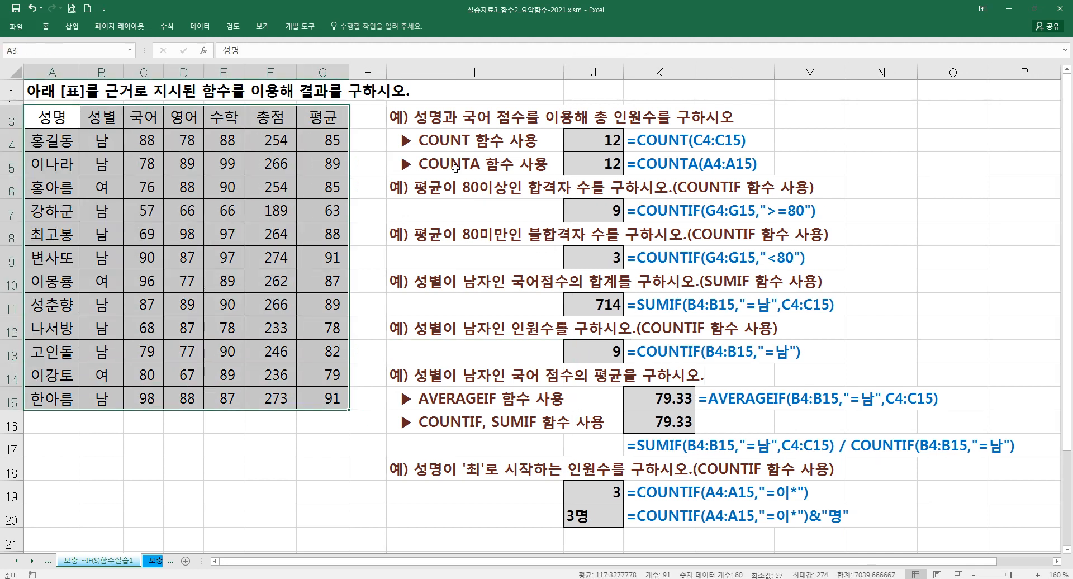
pyautogui.click(433, 115)
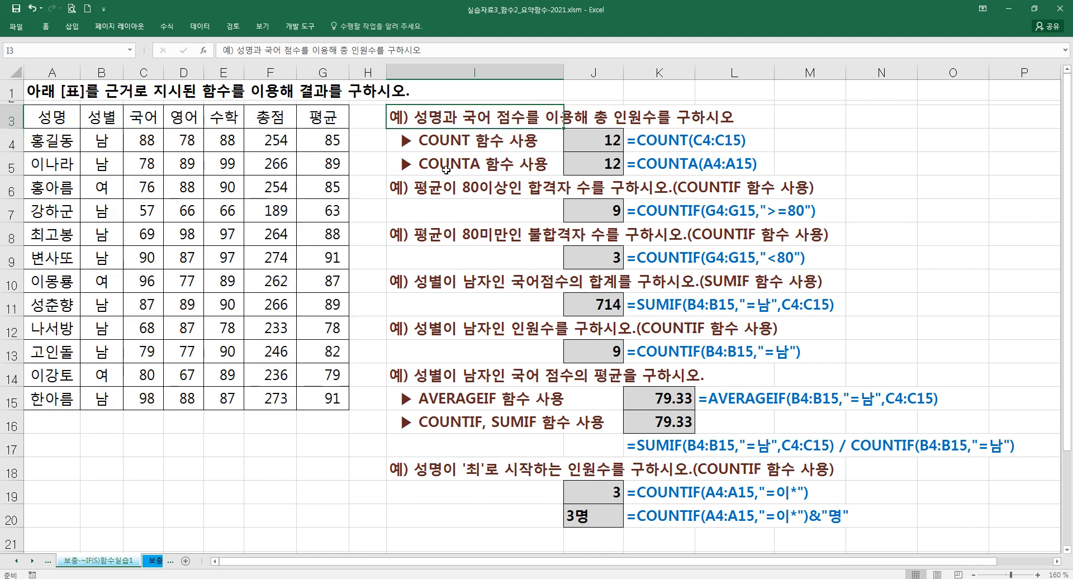
pyautogui.click(464, 157)
pyautogui.click(442, 118)
pyautogui.click(539, 156)
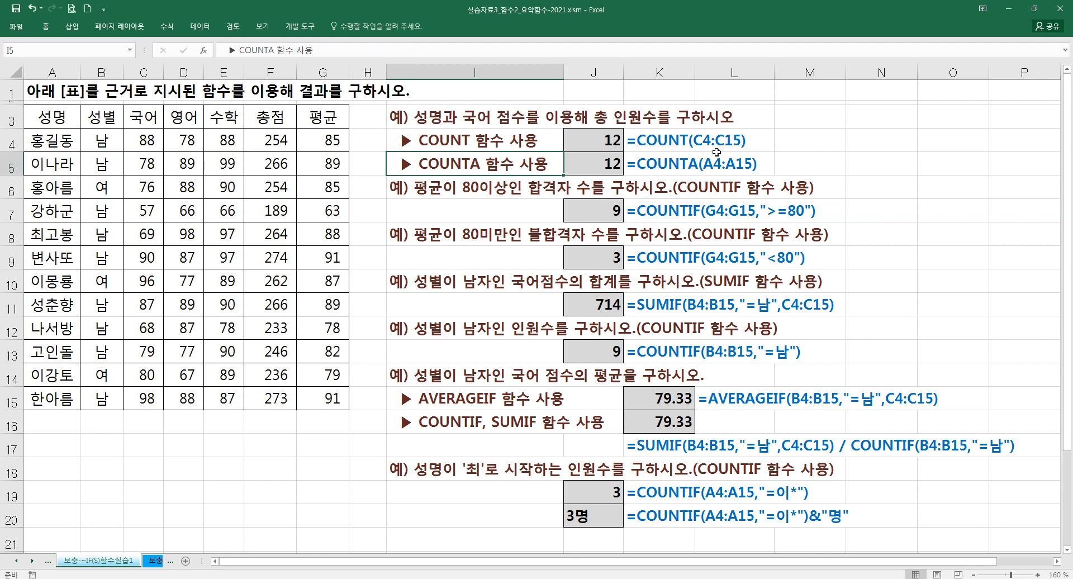
pyautogui.click(481, 144)
pyautogui.click(790, 143)
pyautogui.write('=ㅊ')
pyautogui.press('BackSpace')
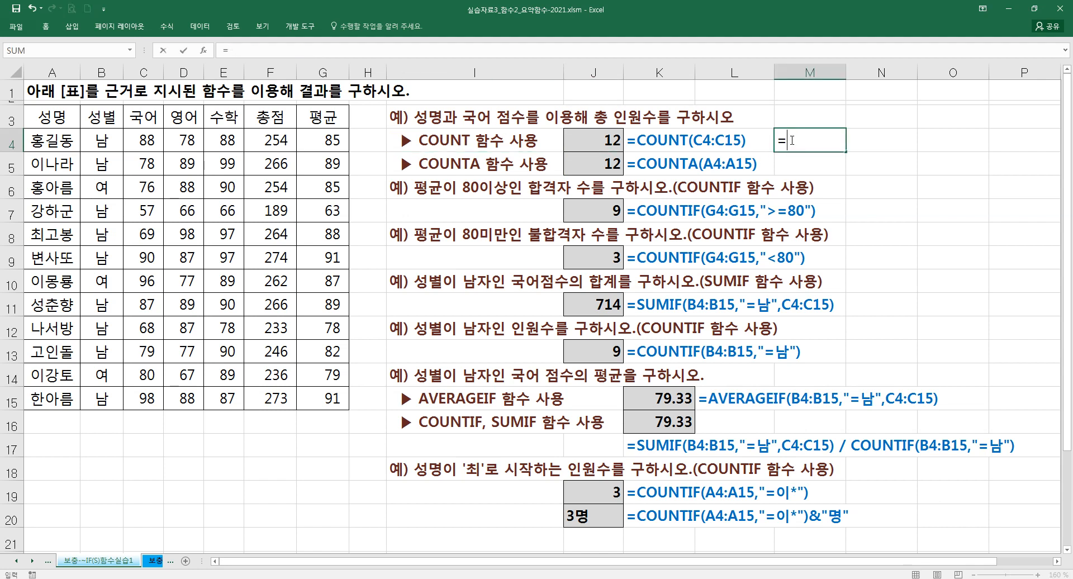
pyautogui.write('CUNT')
pyautogui.press('Tab')
pyautogui.click(791, 139)
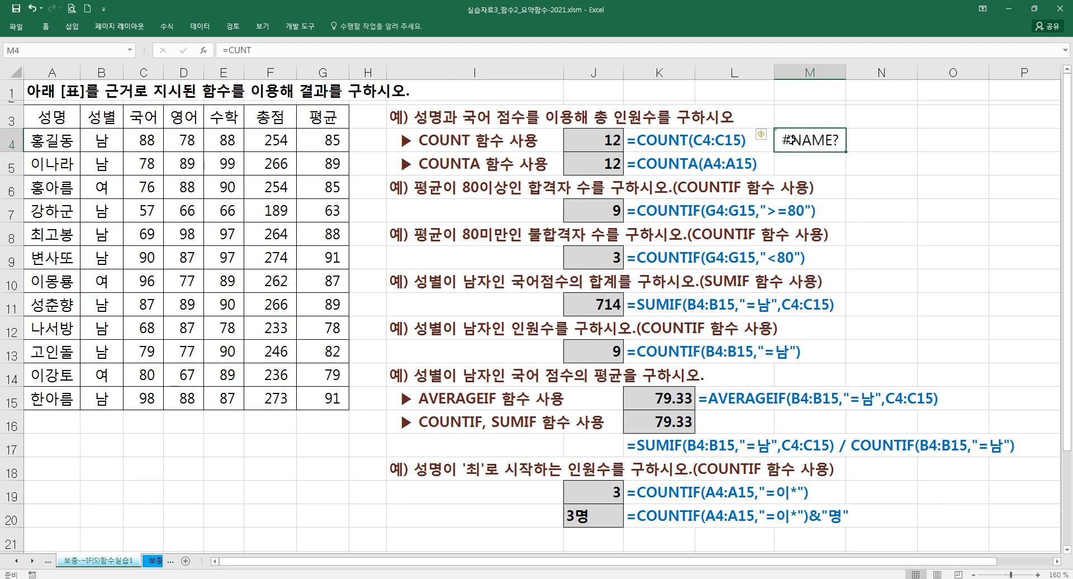
pyautogui.press('Delete')
# - Count the Korean scores in cell M4 with the formula =COUNT(C4:C15), using the function arguments dialog
pyautogui.write('=')
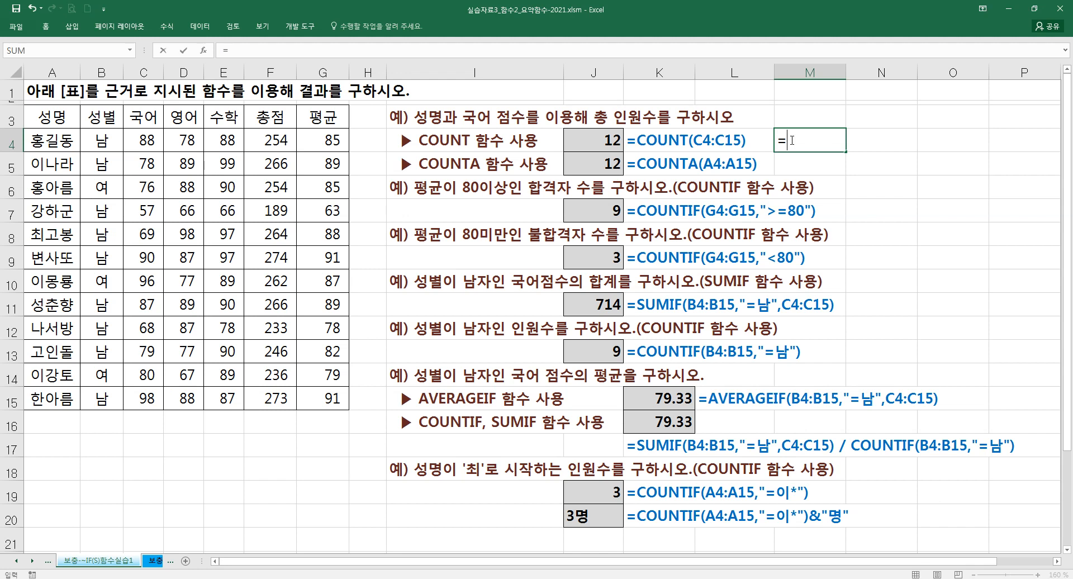
pyautogui.write('COUNT(')
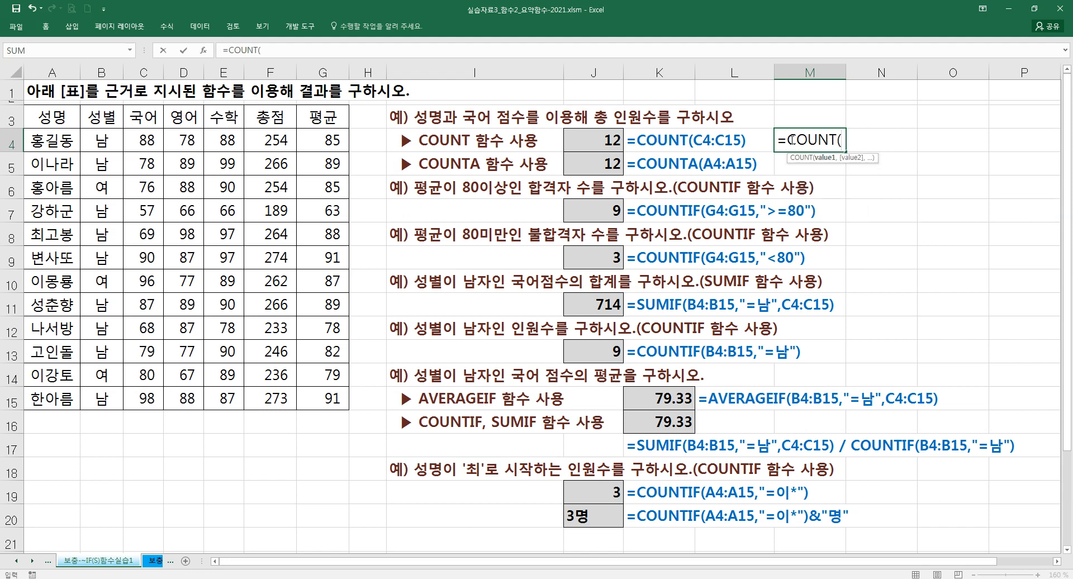
pyautogui.hotkey('ctrl', 'a')
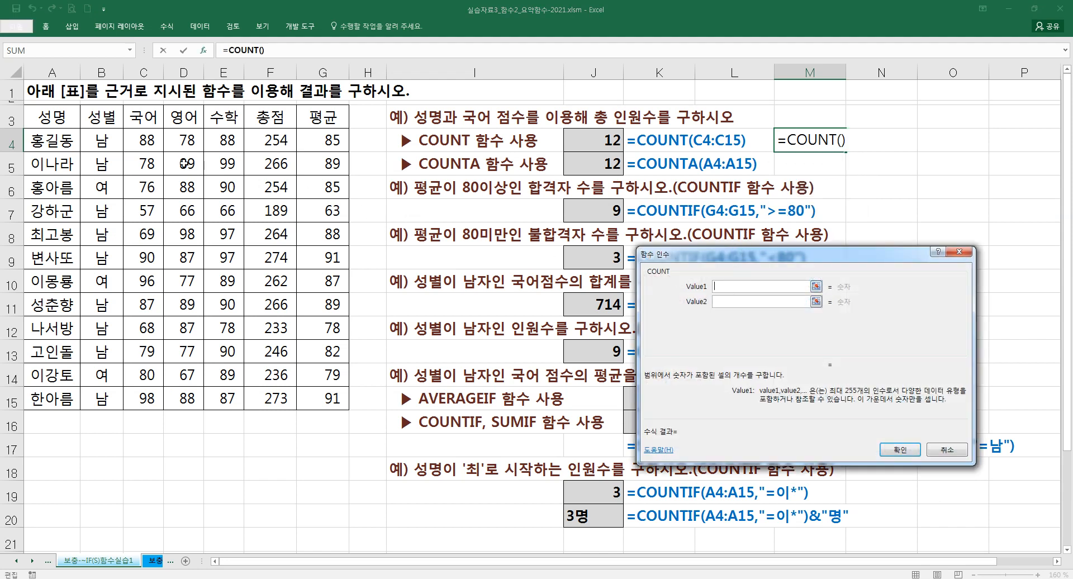
pyautogui.moveTo(156, 142); pyautogui.dragTo(159, 405)
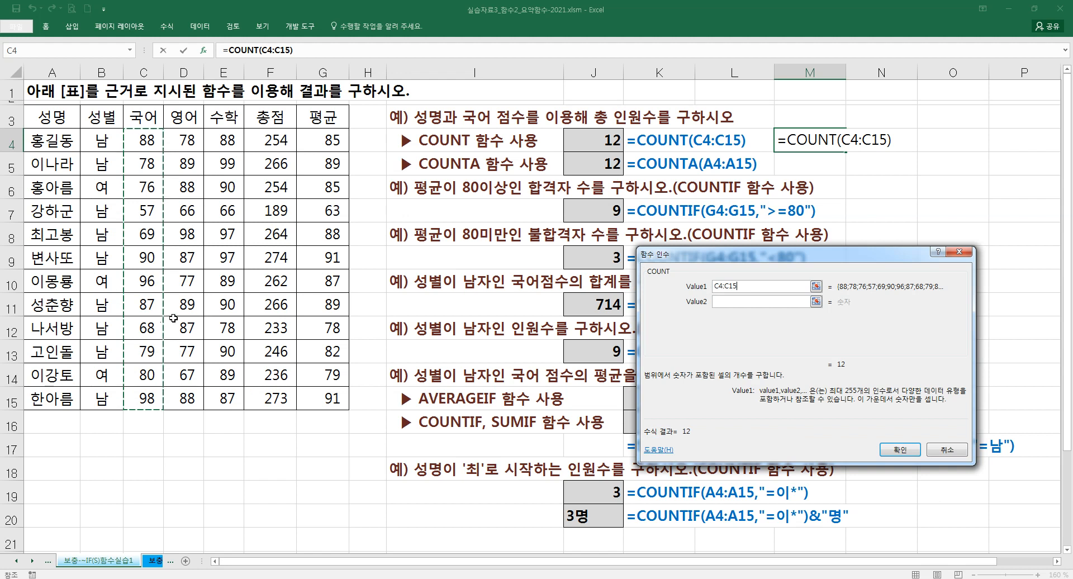
pyautogui.press('Return')
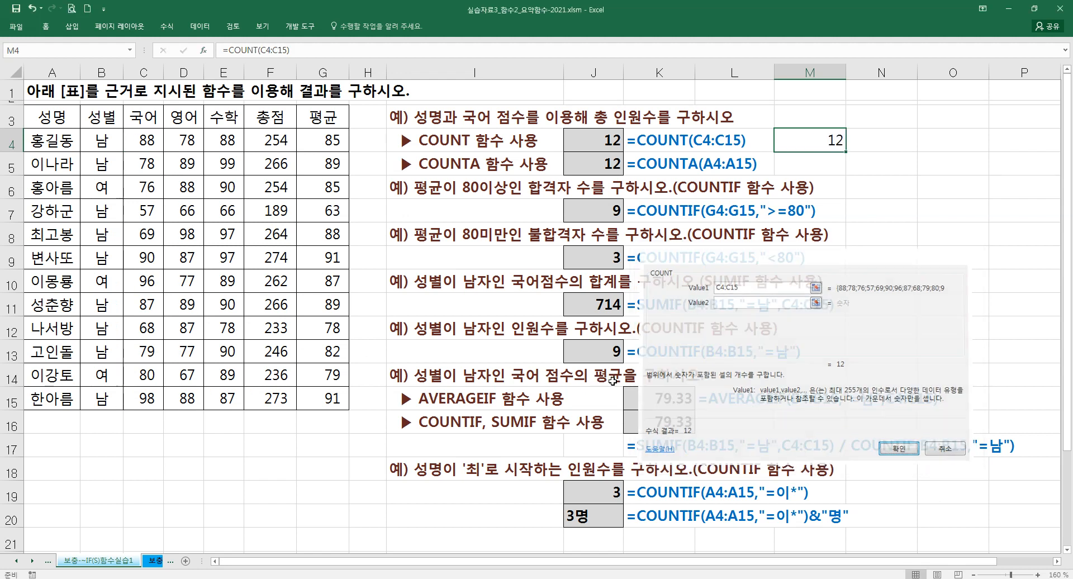
# - Count the student names in cell M5 with the formula =COUNTA(A4:A15), using the function arguments dialog
pyautogui.click(815, 164)
pyautogui.write('=COUN')
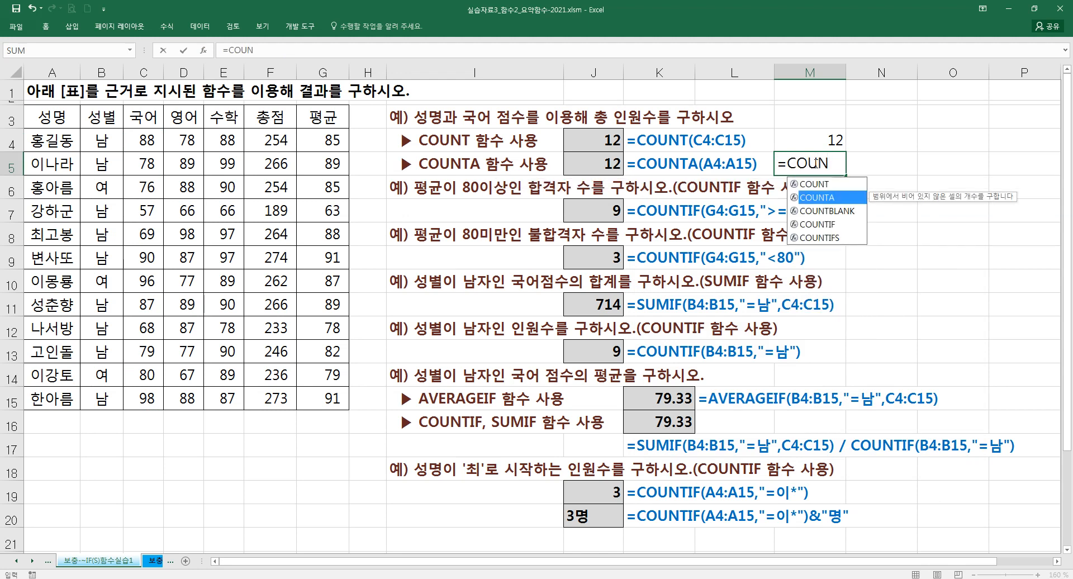
pyautogui.press('Tab')
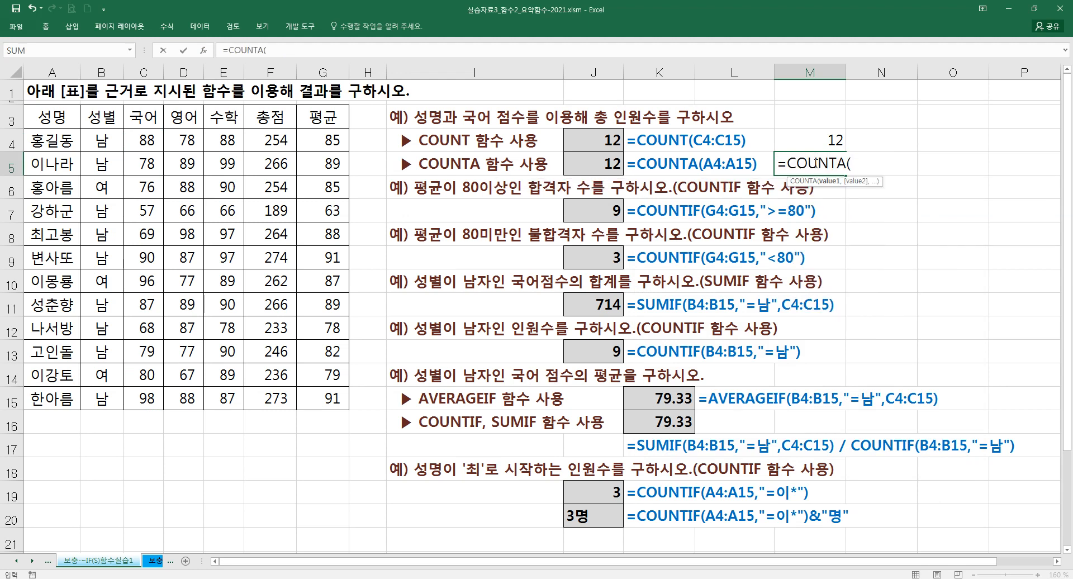
pyautogui.hotkey('ctrl', 'a')
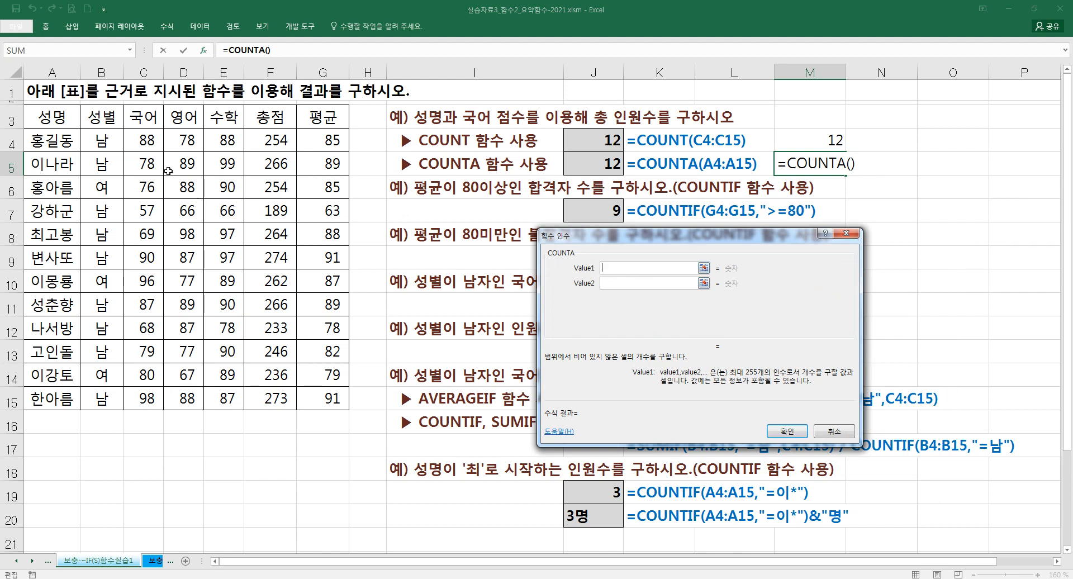
pyautogui.moveTo(65, 142); pyautogui.dragTo(54, 398)
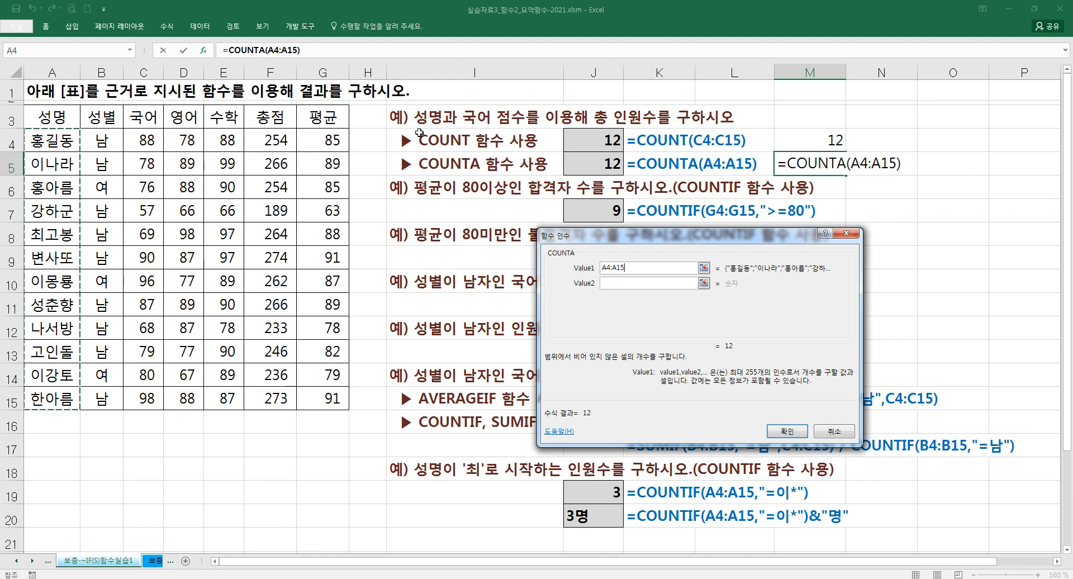
pyautogui.click(787, 431)
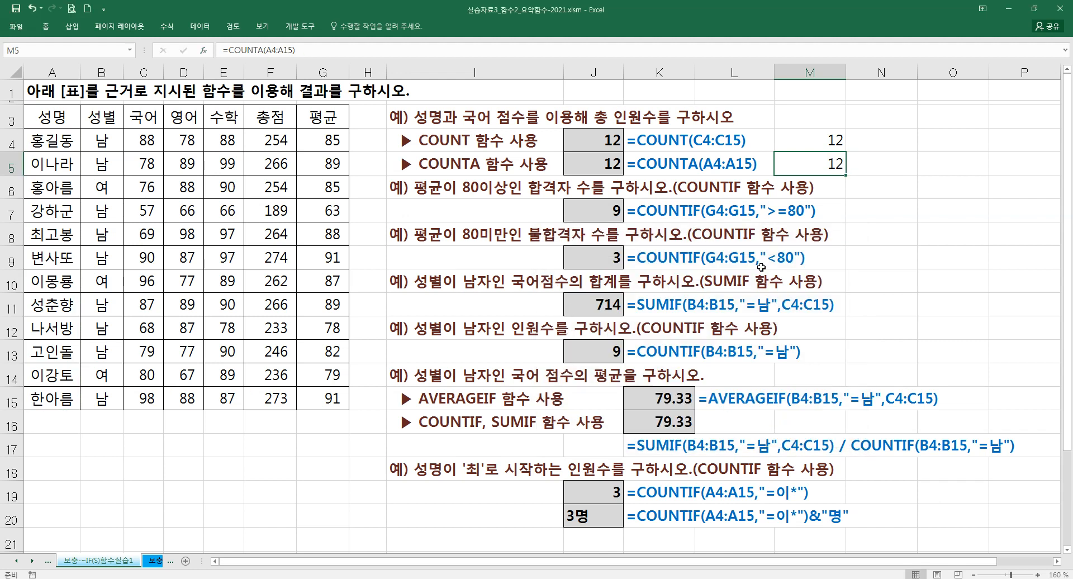
# - Append &"명" to the COUNT formula in cell M4
pyautogui.doubleClick(807, 140)
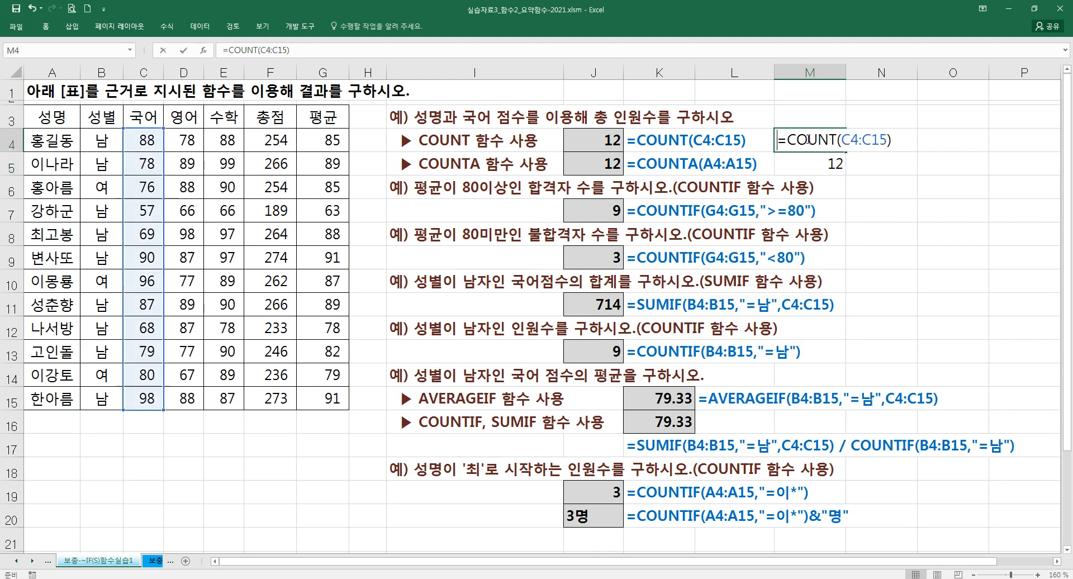
pyautogui.click(898, 142)
pyautogui.write('&"명"')
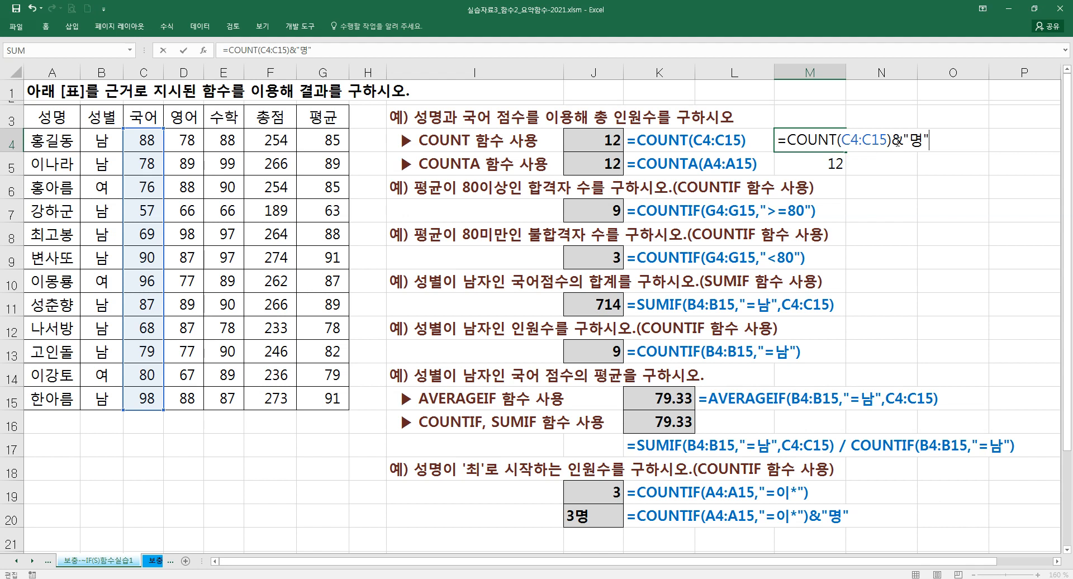
pyautogui.press('Return')
# - Clear the practice formulas from cells M4 and M5
pyautogui.press('Up')
pyautogui.press('Delete')
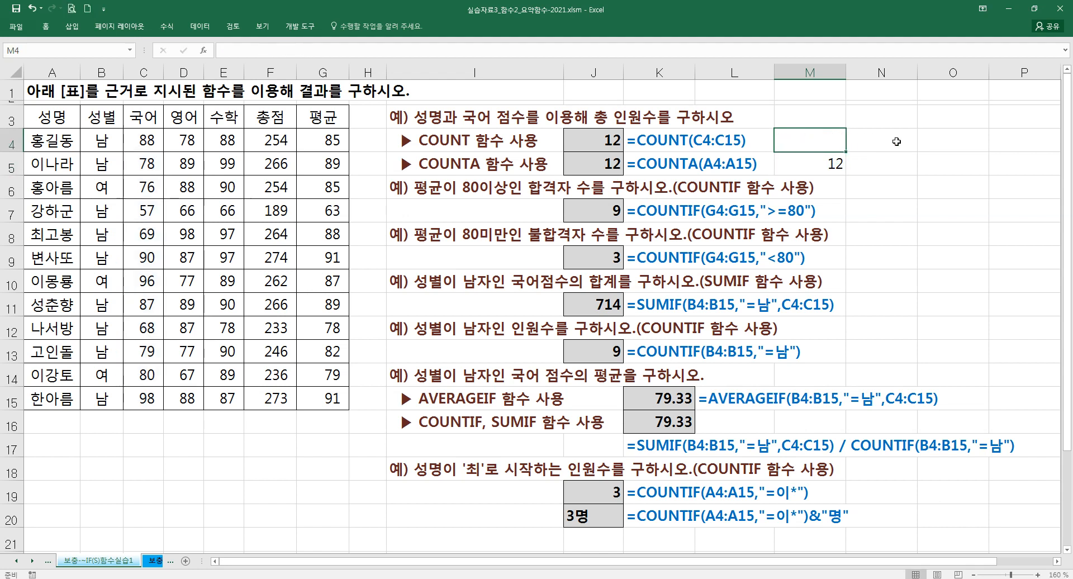
pyautogui.press('Down')
pyautogui.press('Delete')
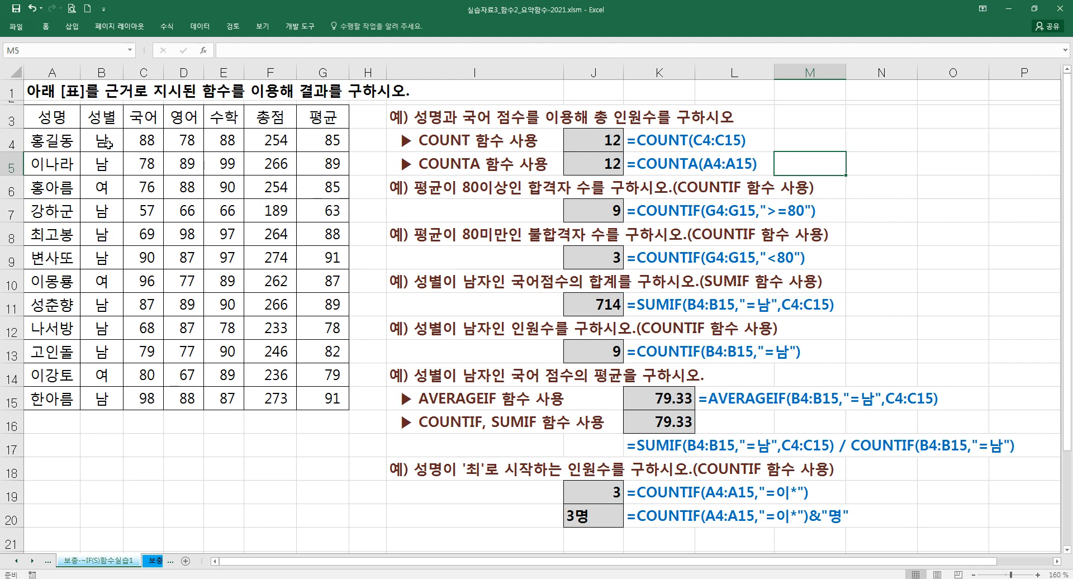
# - Start a COUNTIF formula in cell I7 and open its function arguments dialog, moved clear of the score table
pyautogui.moveTo(67, 141); pyautogui.dragTo(49, 402)
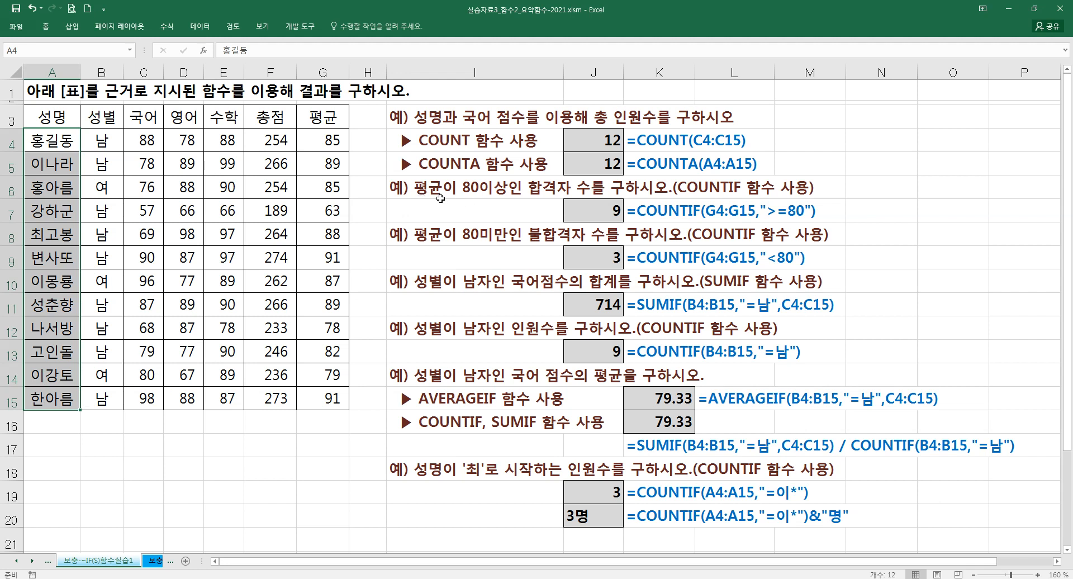
pyautogui.click(468, 212)
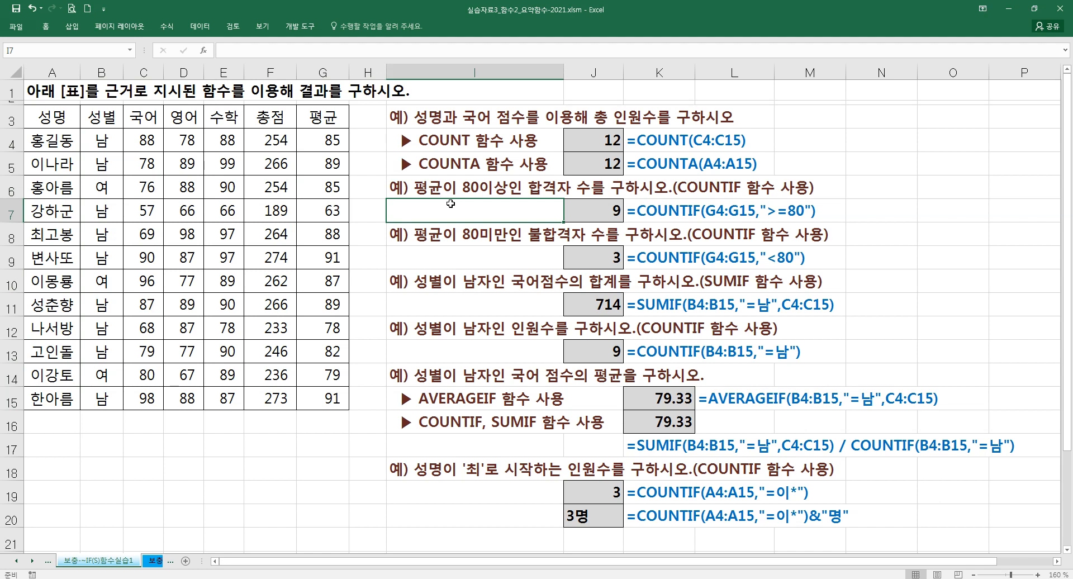
pyautogui.write('=')
pyautogui.press('Escape')
pyautogui.write('=채')
pyautogui.press('BackSpace')
pyautogui.press('BackSpace')
pyautogui.press('BackSpace')
pyautogui.write('=ㅊ')
pyautogui.press('Hangul')
pyautogui.press('BackSpace')
pyautogui.write('cOUNTIF')
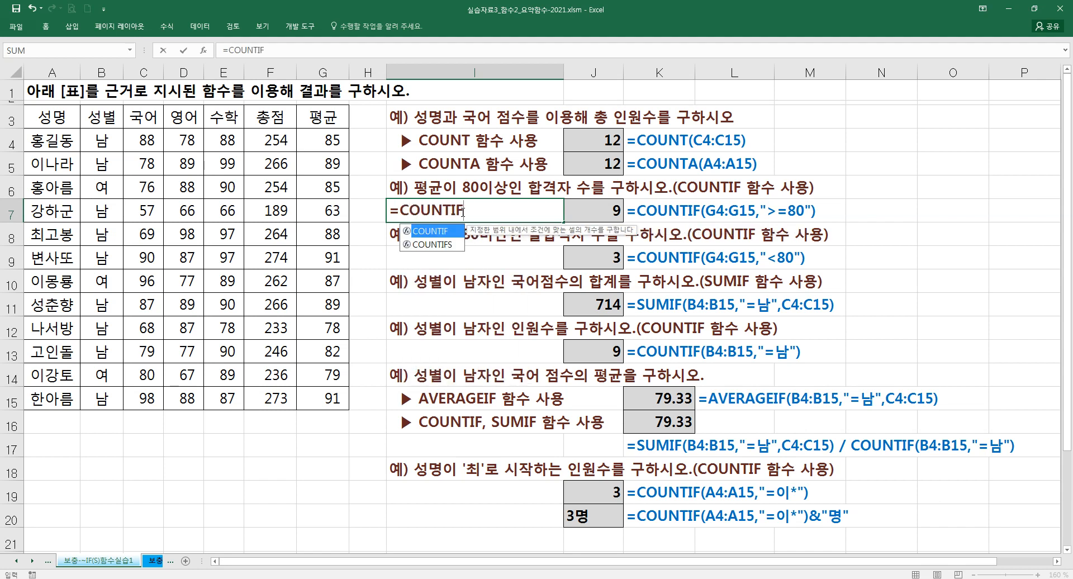
pyautogui.write('(')
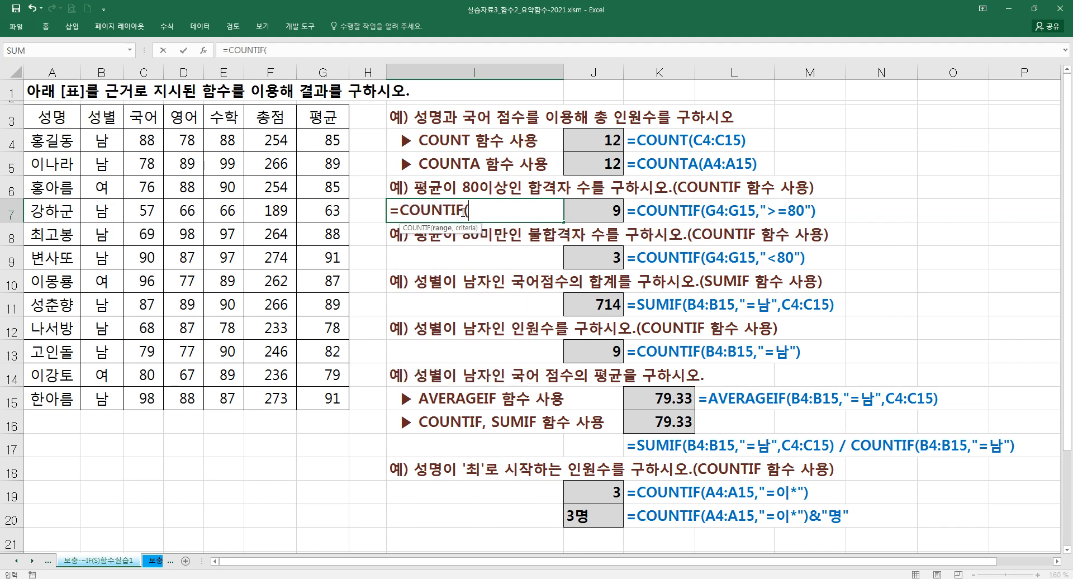
pyautogui.hotkey('ctrl', 'a')
pyautogui.moveTo(568, 261); pyautogui.dragTo(423, 253)
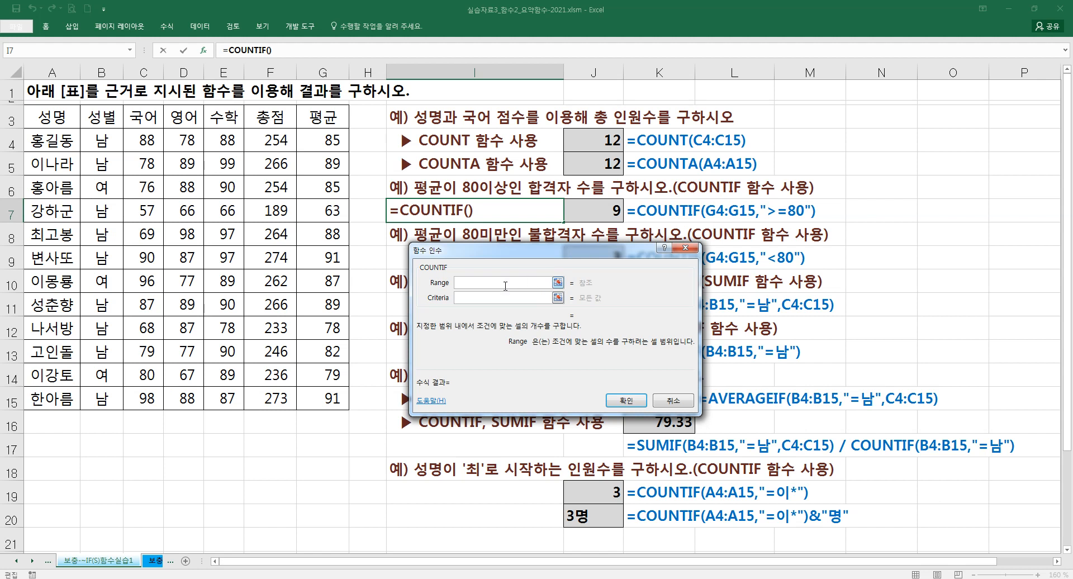
# - Set the COUNTIF range to the averages in G4:G15 and the criteria to >=80
pyautogui.moveTo(102, 139); pyautogui.dragTo(103, 393)
pyautogui.moveTo(313, 144); pyautogui.dragTo(330, 400)
pyautogui.click(480, 302)
pyautogui.write('"')
pyautogui.press('BackSpace')
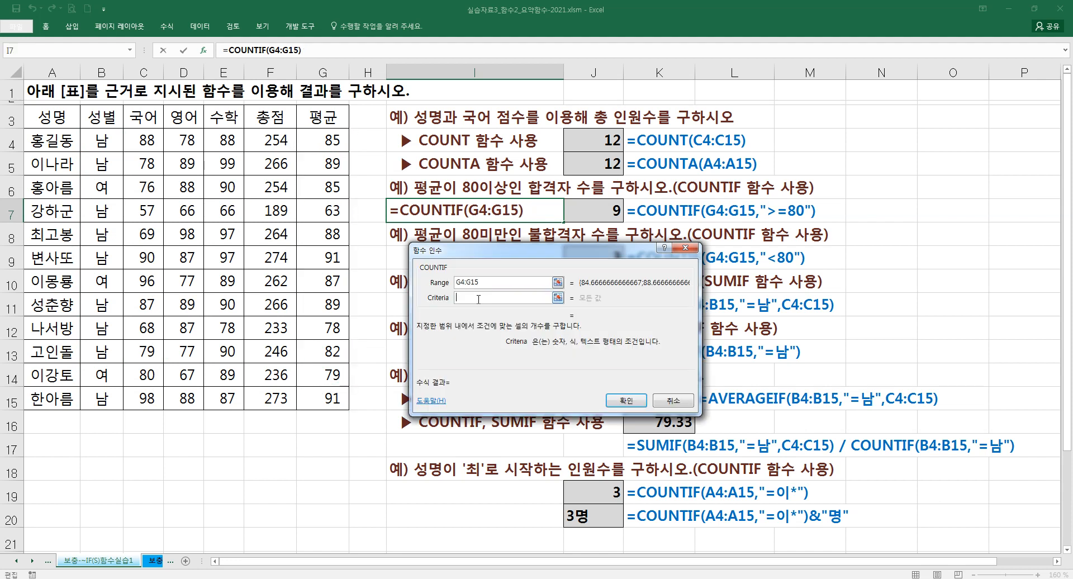
pyautogui.write('>=80')
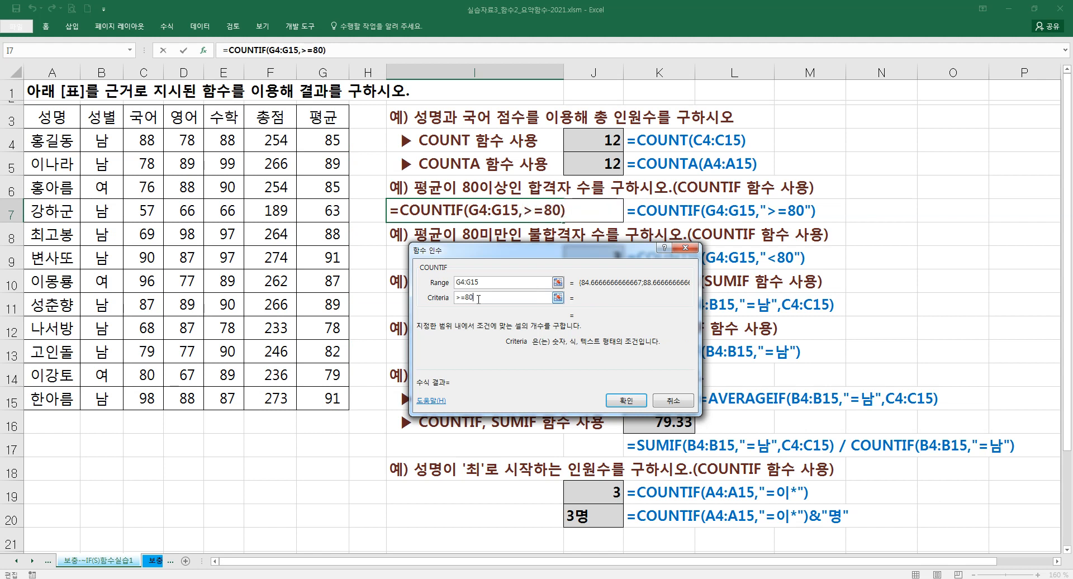
pyautogui.click(490, 284)
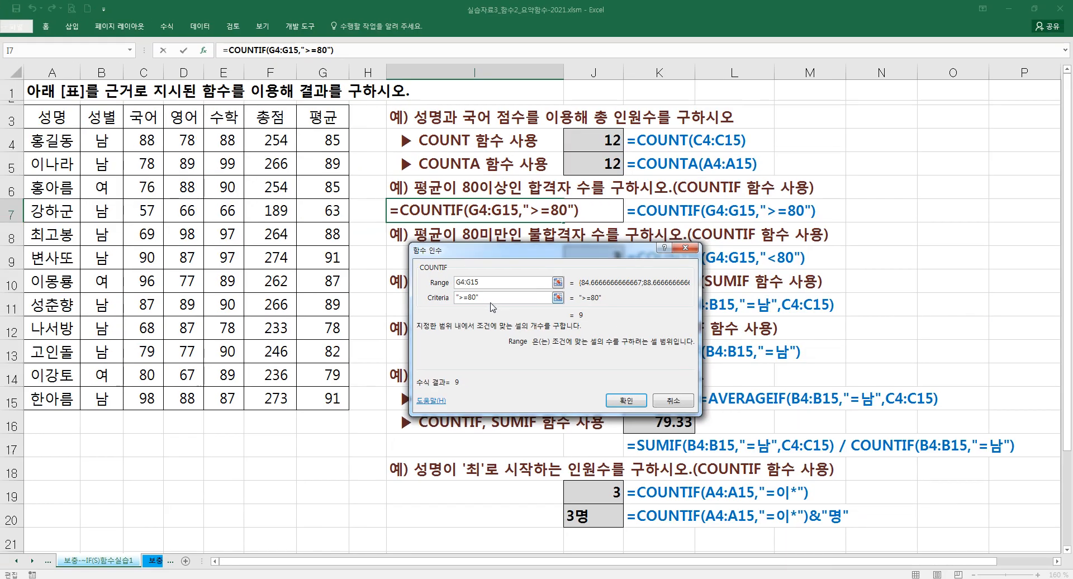
# - Complete the COUNTIF formula in I7 with the criteria re-entered in quotes as ">=80", and clear the cell
pyautogui.moveTo(497, 296); pyautogui.dragTo(375, 298)
pyautogui.write('">=80')
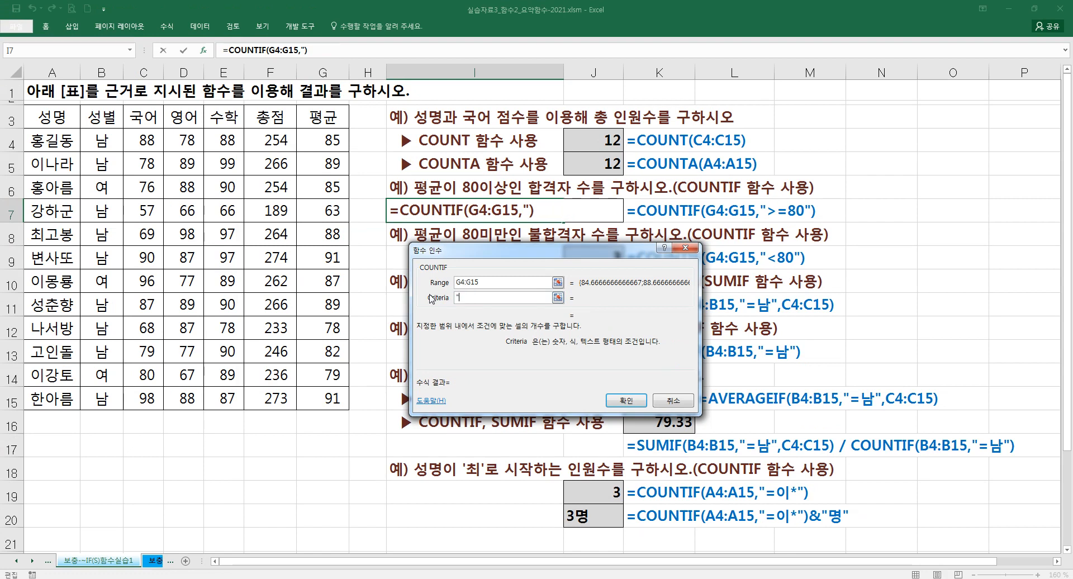
pyautogui.write('"')
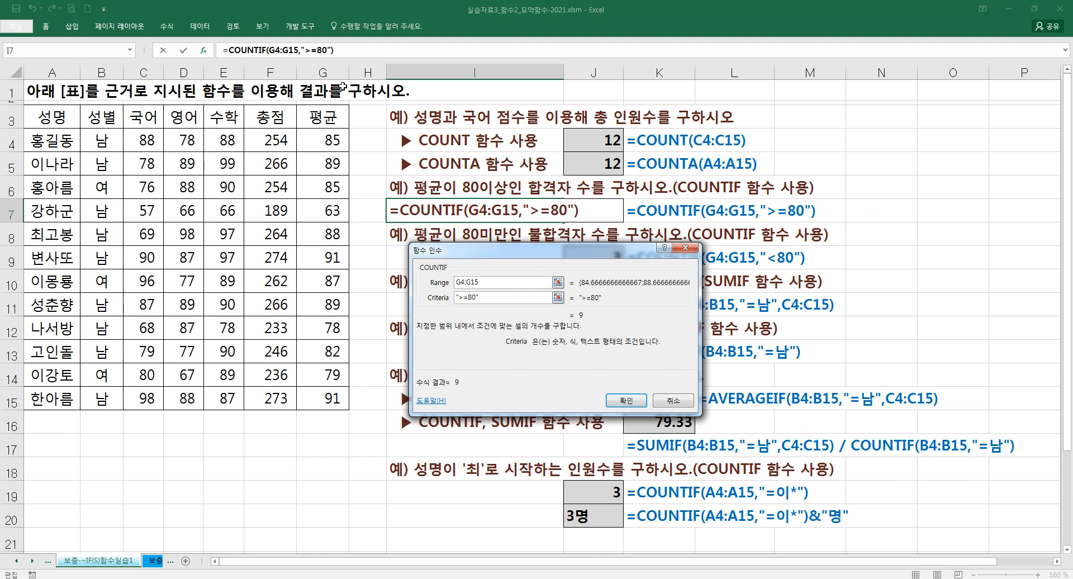
pyautogui.click(351, 53)
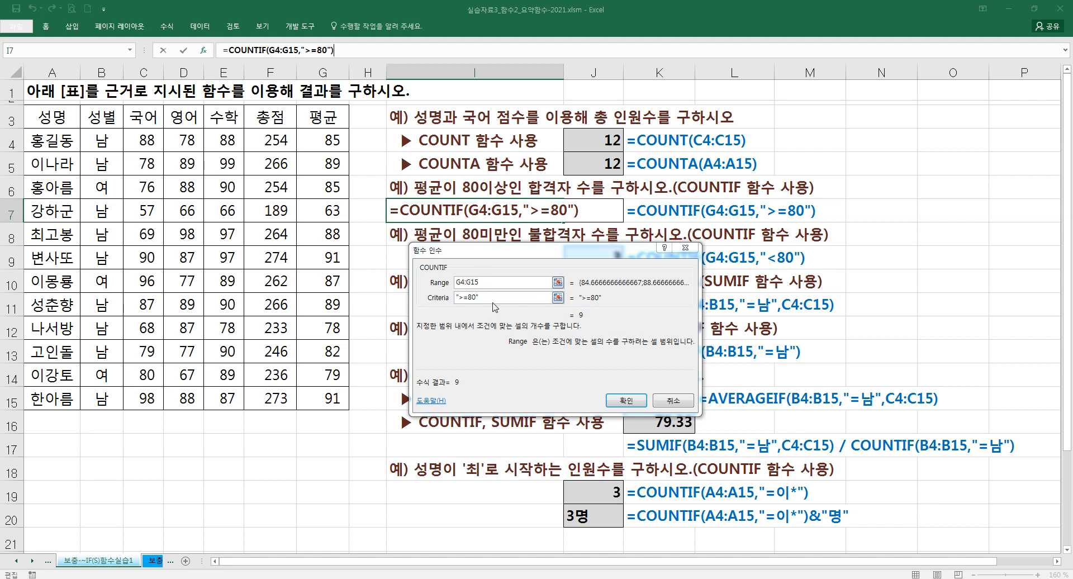
pyautogui.click(610, 399)
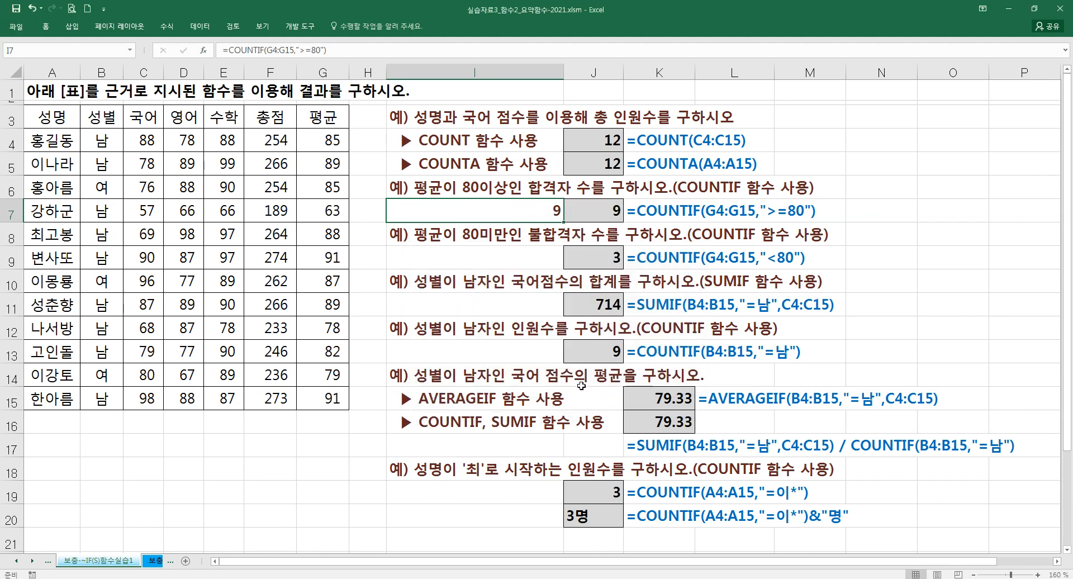
pyautogui.press('Delete')
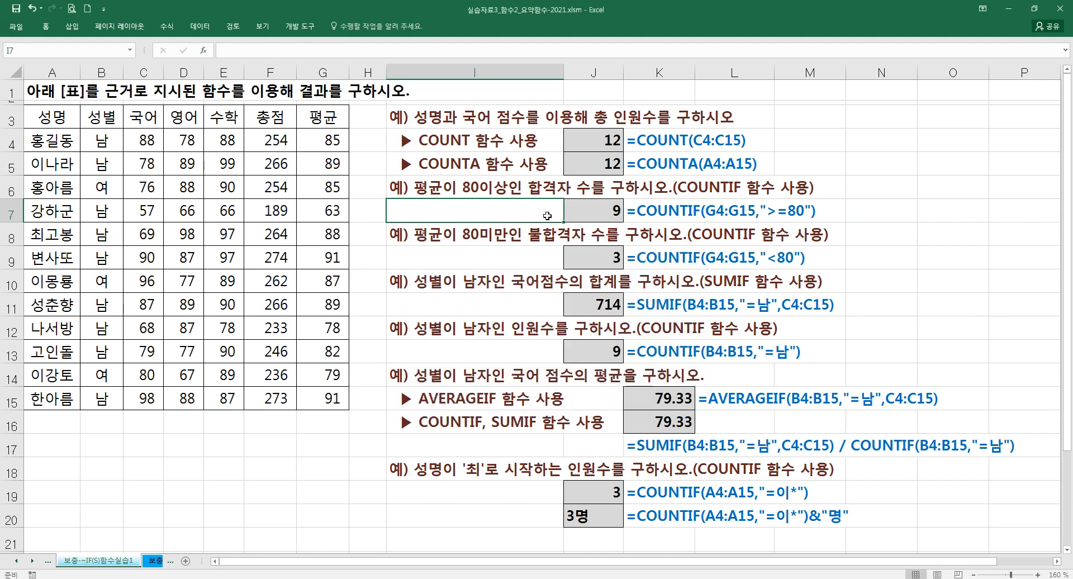
# - Start a COUNTIF formula in cell I9 and open its function arguments dialog
pyautogui.click(506, 258)
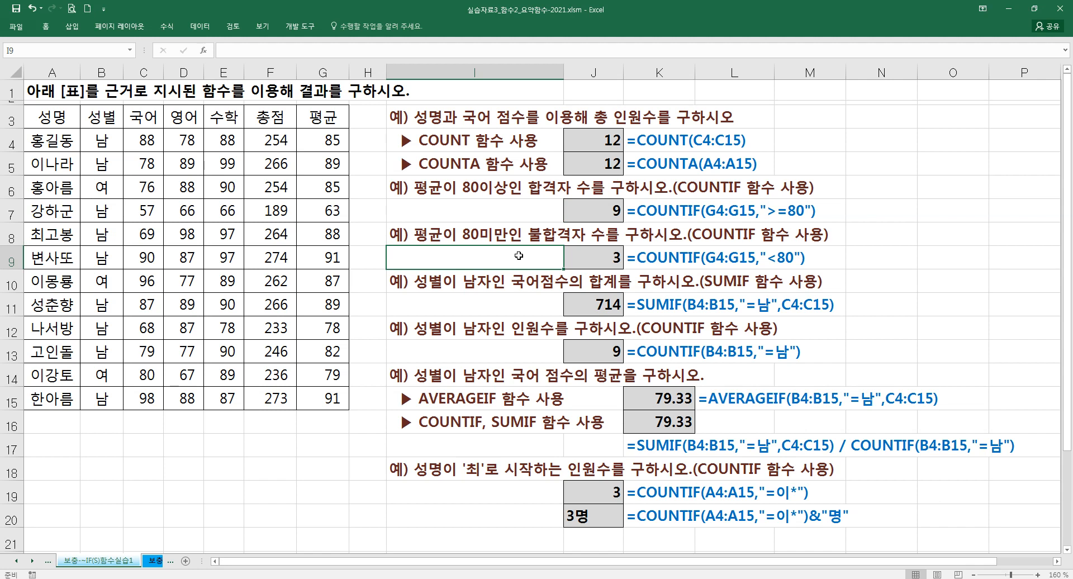
pyautogui.write('=')
pyautogui.write('채ㅕㅜ')
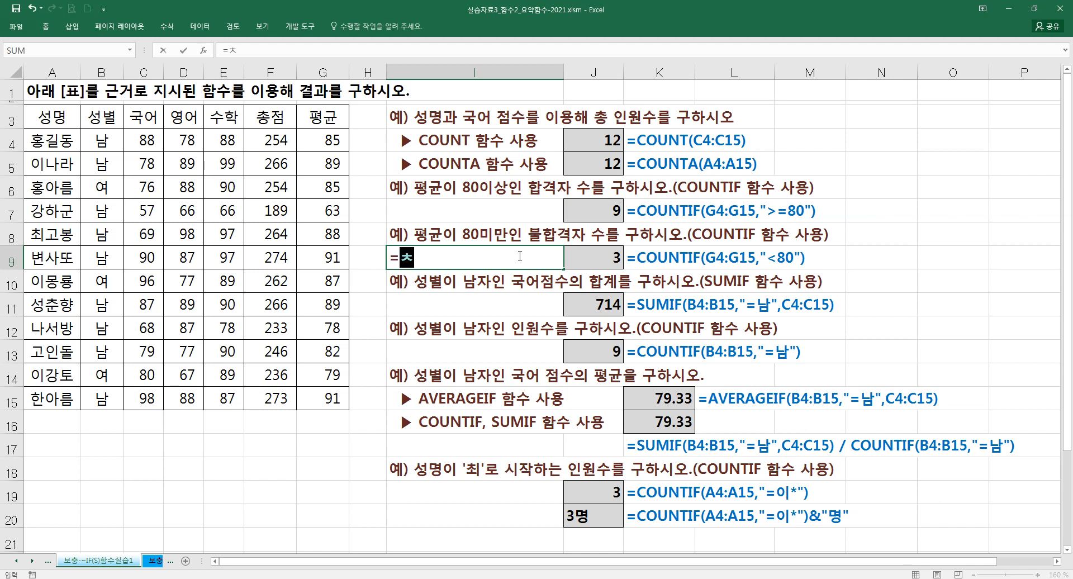
pyautogui.press('BackSpace')
pyautogui.press('BackSpace')
pyautogui.press('BackSpace')
pyautogui.write('COUNT')
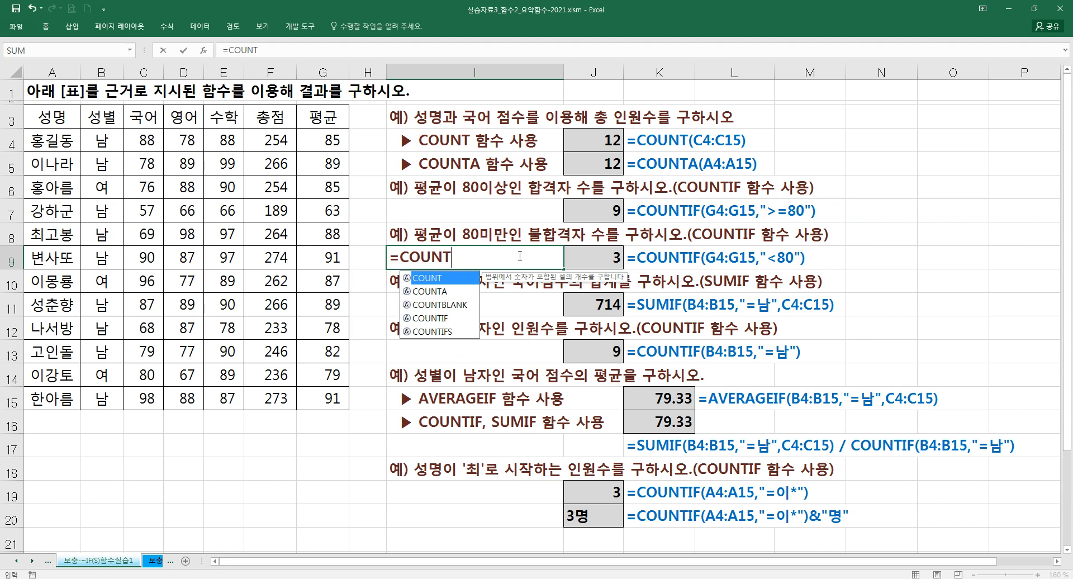
pyautogui.press('Down')
pyautogui.press('Down')
pyautogui.press('Down')
pyautogui.press('Tab')
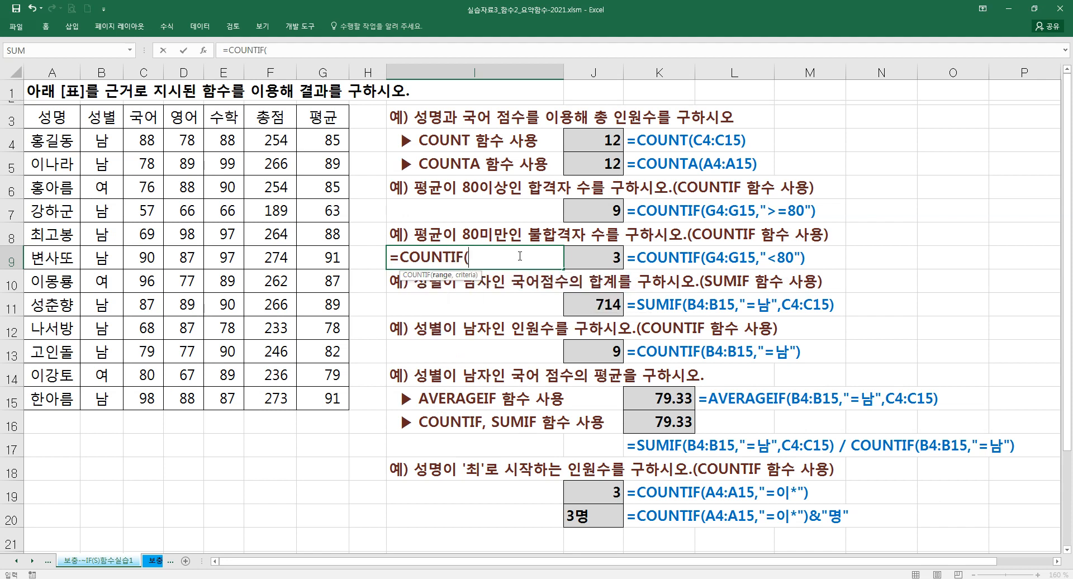
pyautogui.hotkey('ctrl', 'a')
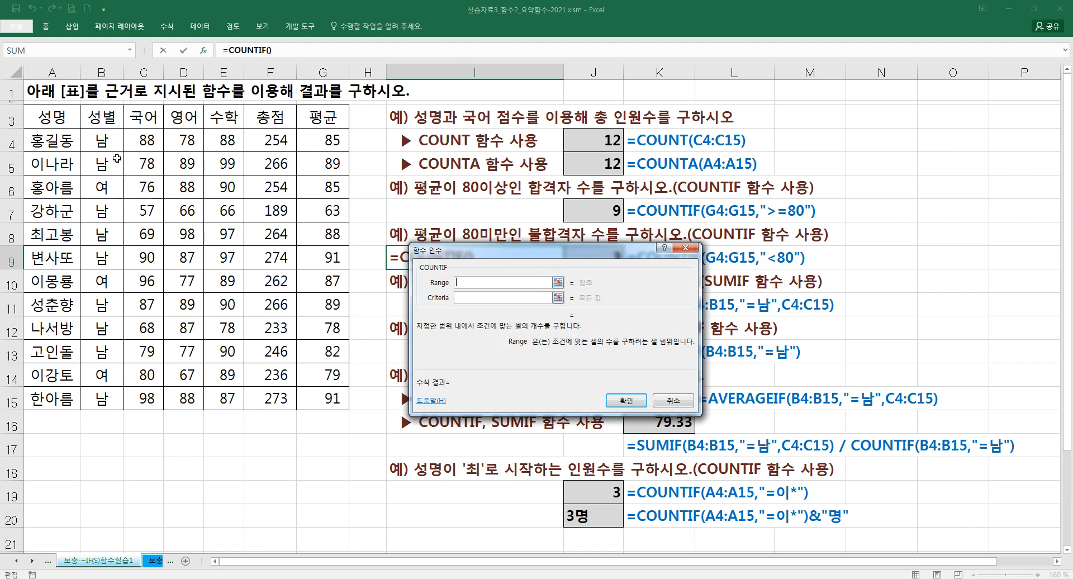
# - Complete the COUNTIF formula in I9 with range G4:G15 and criteria "<80", and clear the cell
pyautogui.moveTo(304, 137); pyautogui.dragTo(330, 400)
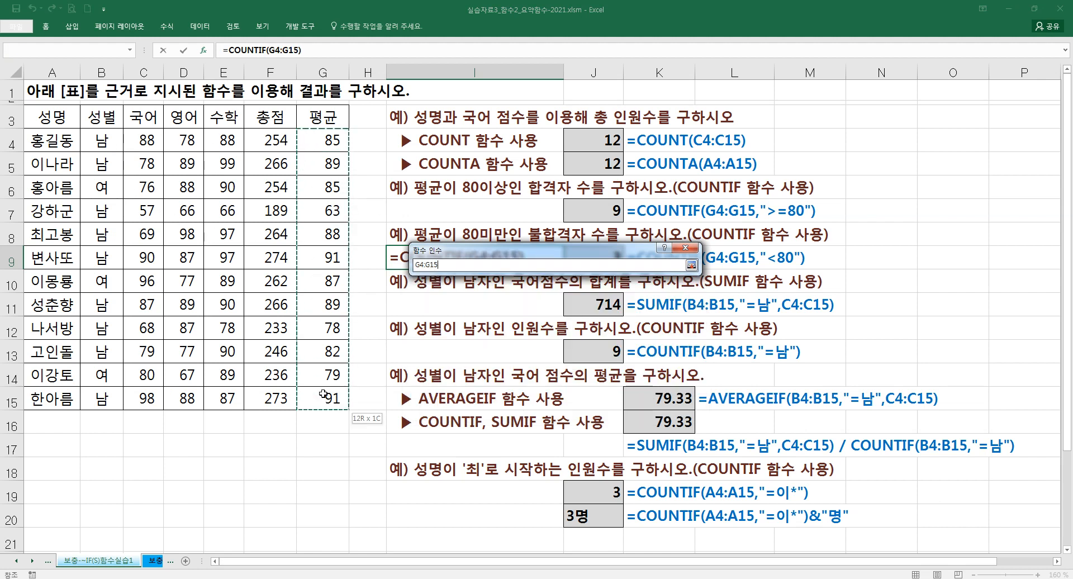
pyautogui.click(478, 299)
pyautogui.write('"<')
pyautogui.write('80"')
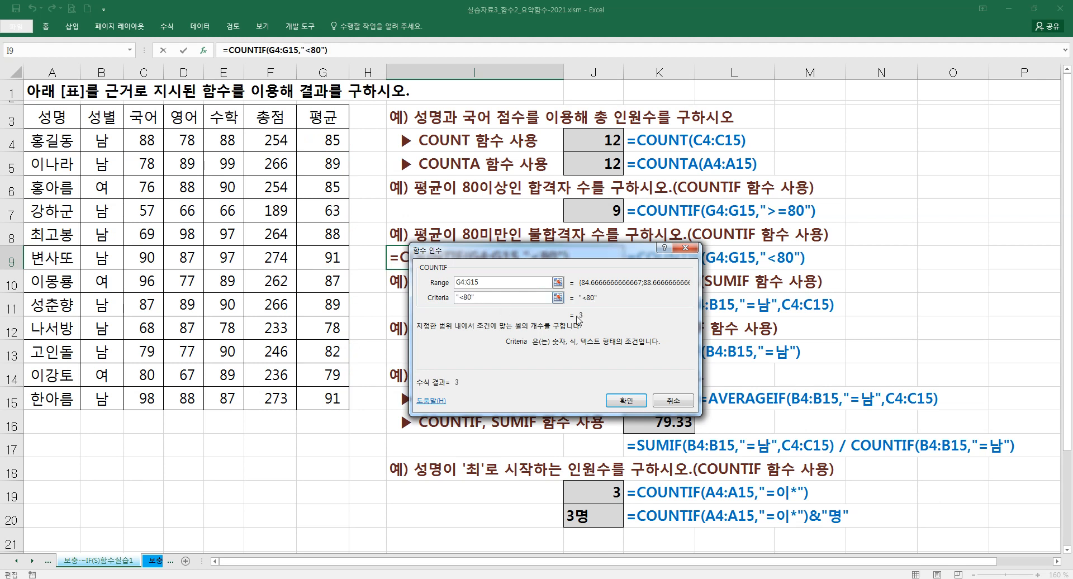
pyautogui.click(626, 401)
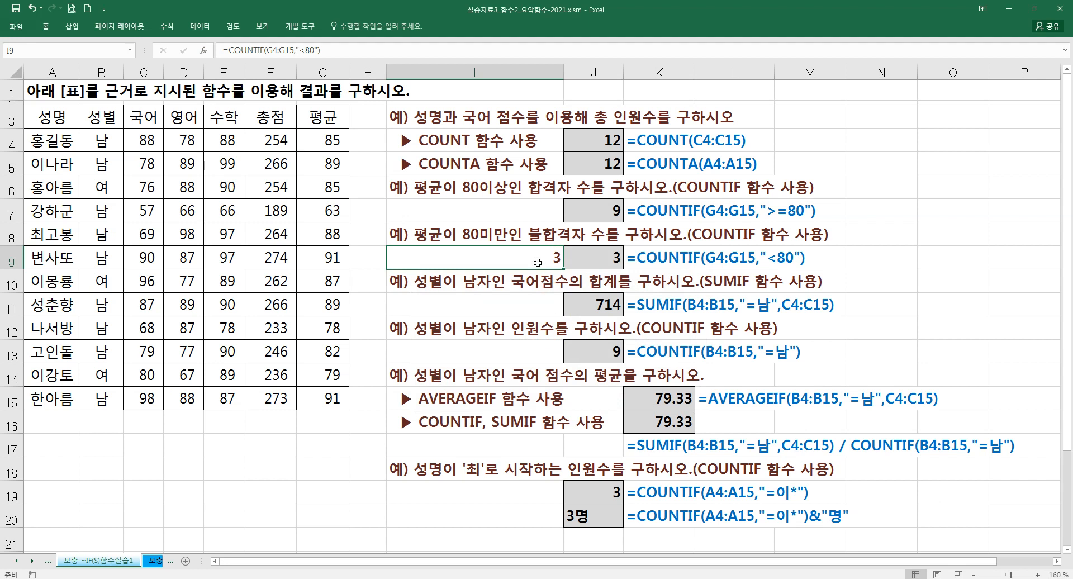
pyautogui.press('Delete')
# - Start a SUMIF formula in cell I11 and open its function arguments dialog, moved below the cell
pyautogui.click(526, 308)
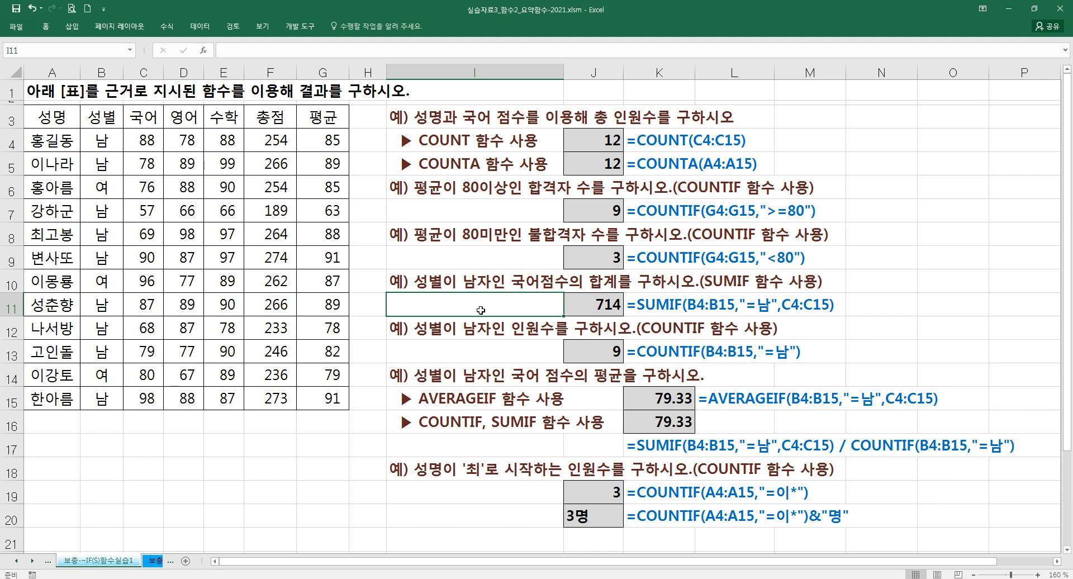
pyautogui.write('=SUMI')
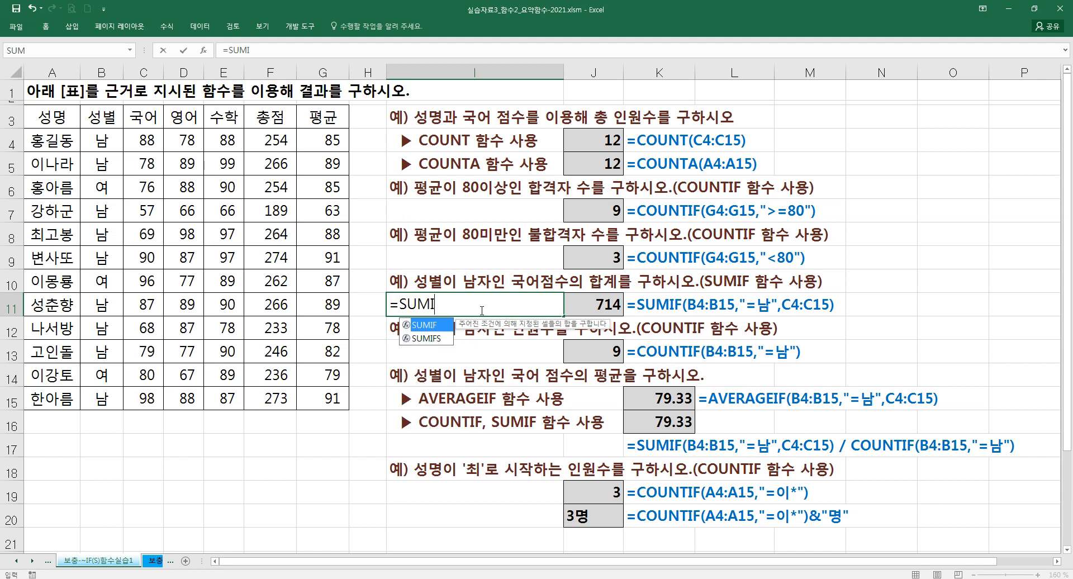
pyautogui.write('F(')
pyautogui.hotkey('ctrl', 'a')
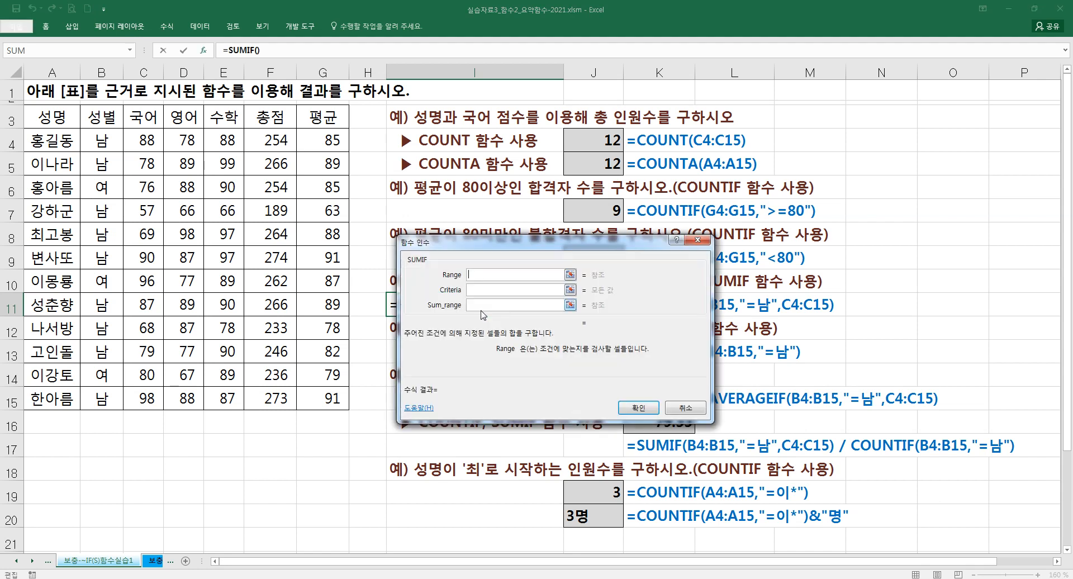
pyautogui.moveTo(475, 252); pyautogui.dragTo(483, 351)
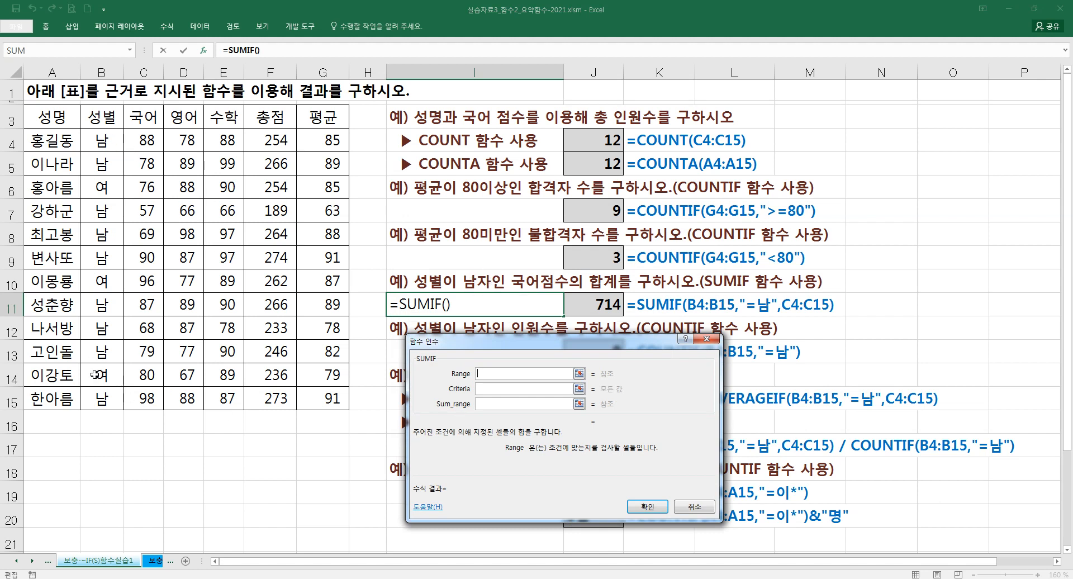
# - Set the SUMIF range to the gender column B4:B15 and the criteria to "=남"
pyautogui.click(506, 404)
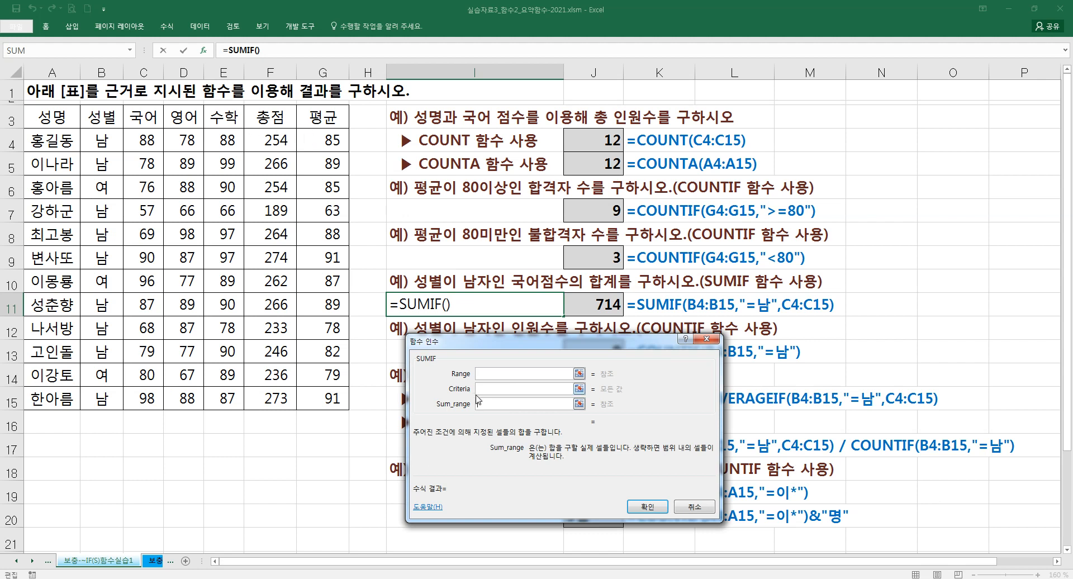
pyautogui.click(485, 372)
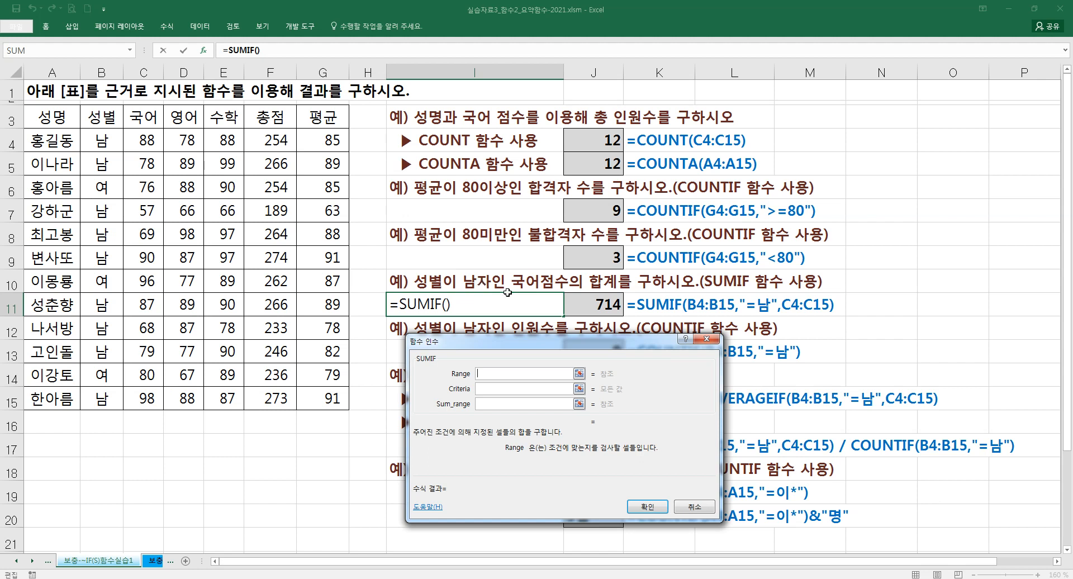
pyautogui.click(114, 138)
pyautogui.moveTo(113, 139); pyautogui.dragTo(108, 399)
pyautogui.click(495, 389)
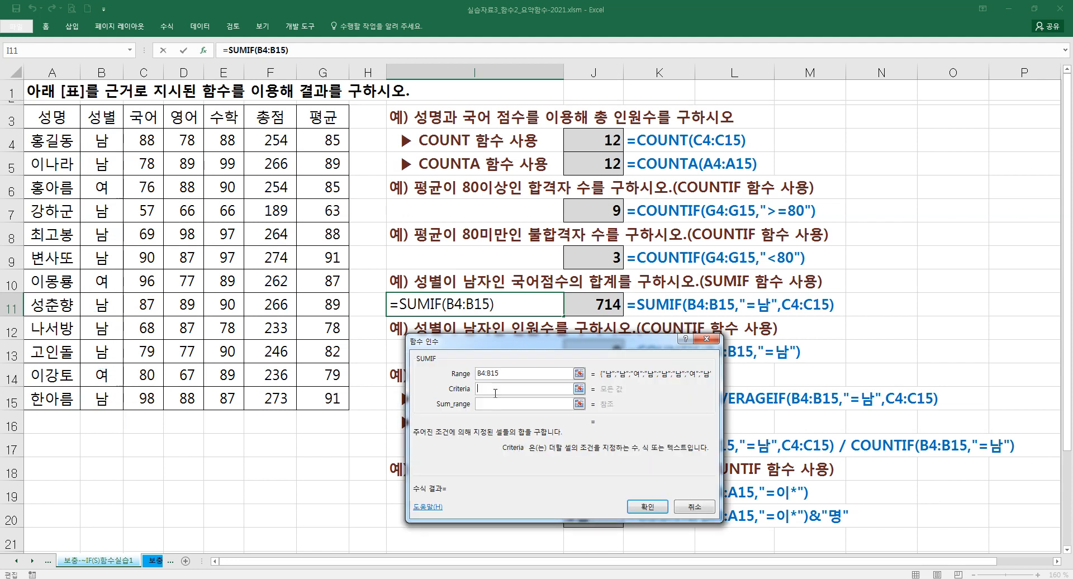
pyautogui.write('"=남"')
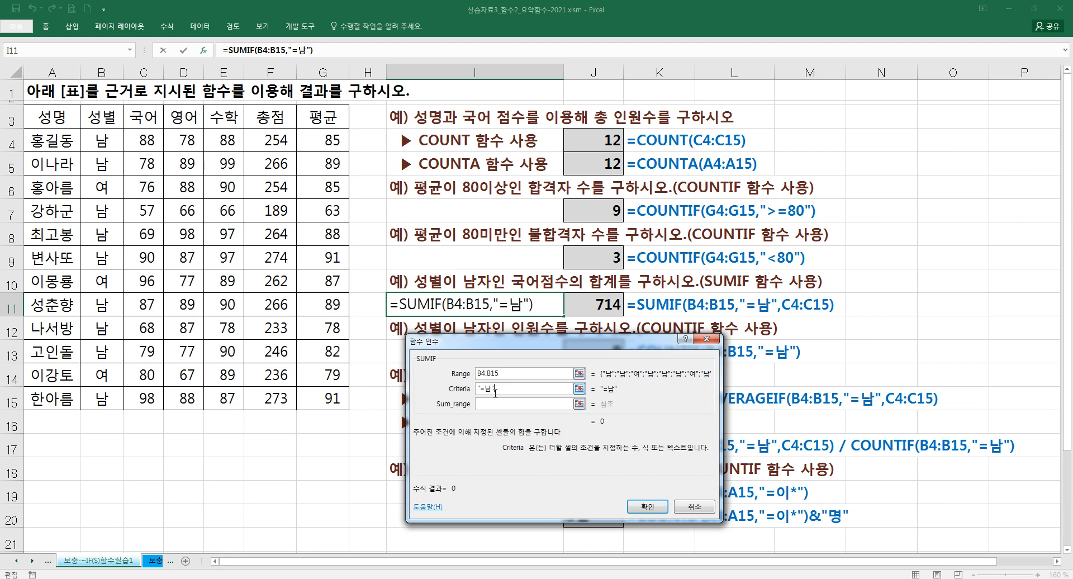
# - Complete the SUMIF formula in I11 with the 국어 scores C4:C15 as the sum range, and clear the cell
pyautogui.click(501, 406)
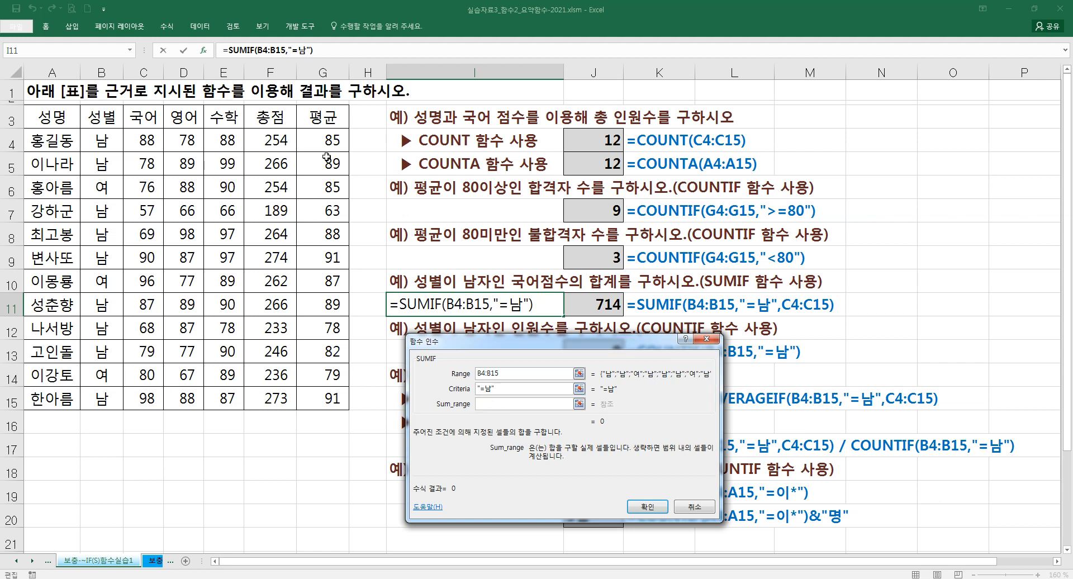
pyautogui.moveTo(147, 141); pyautogui.dragTo(146, 398)
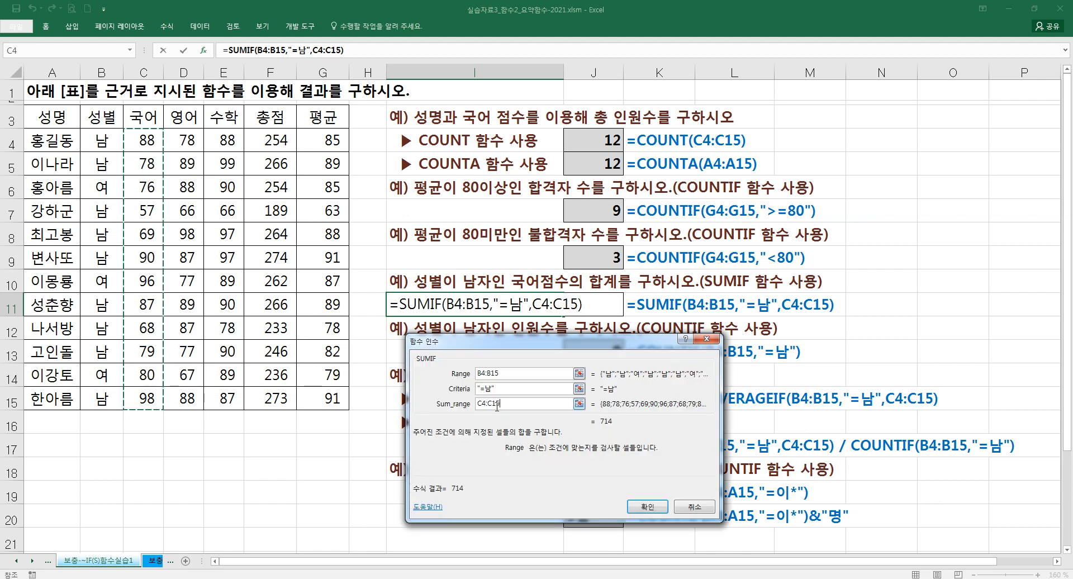
pyautogui.click(647, 506)
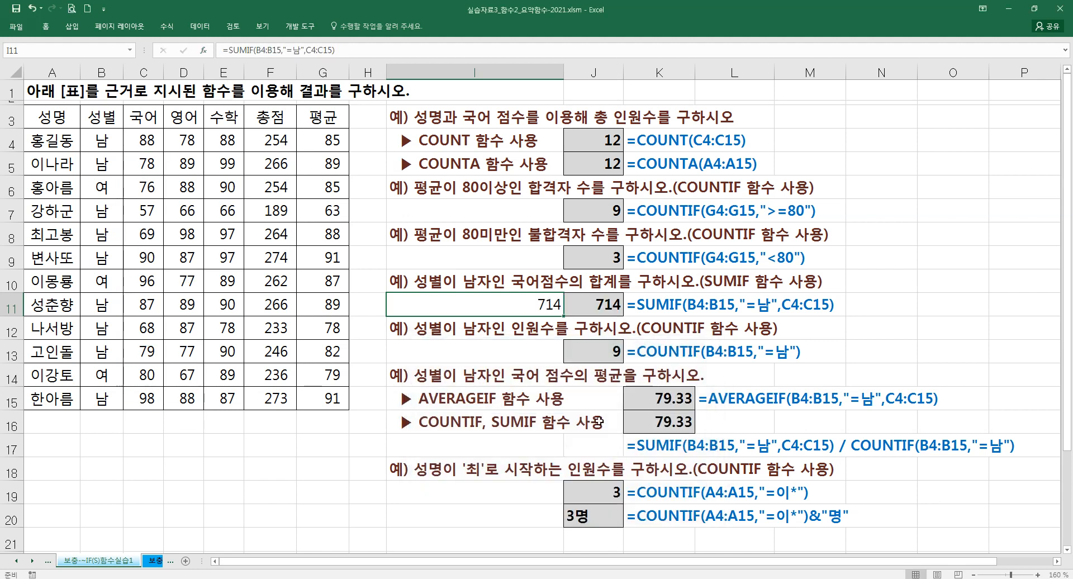
pyautogui.press('Delete')
# - Start a COUNTIF formula in cell I13 and open its function arguments dialog, moved below the cell
pyautogui.click(503, 348)
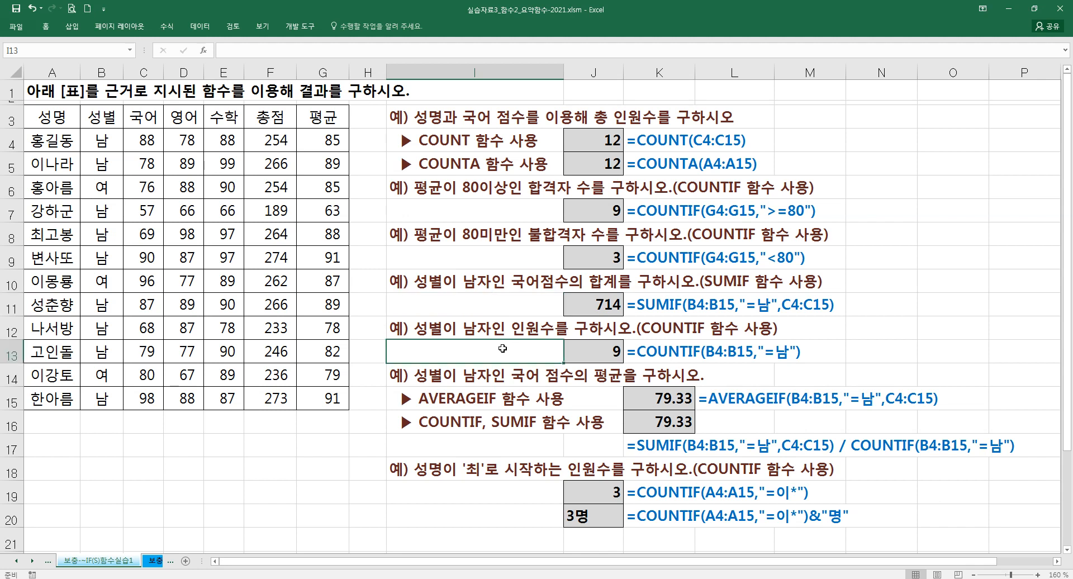
pyautogui.write('=채ㅕ')
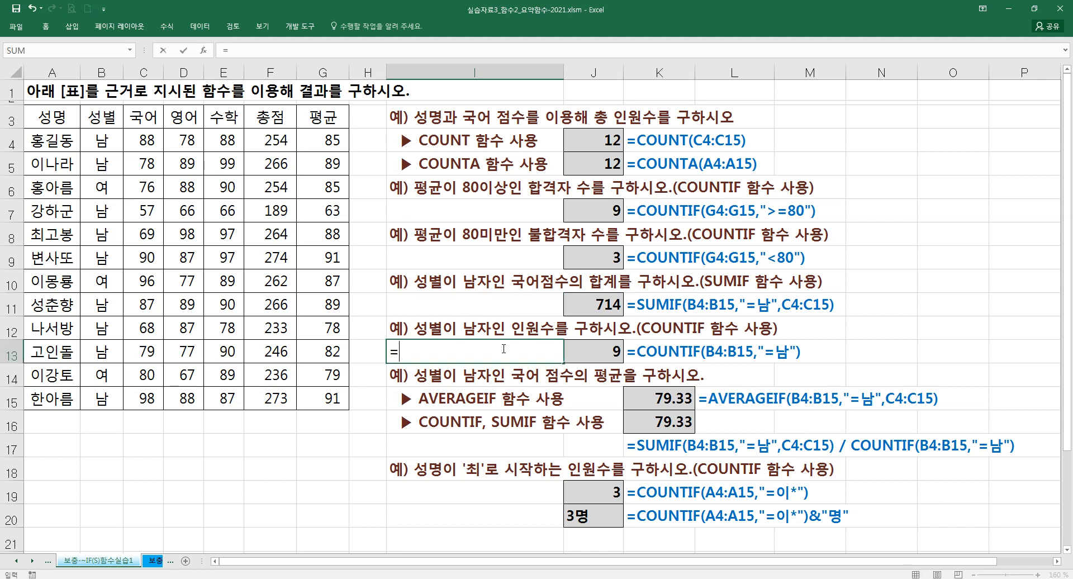
pyautogui.press('BackSpace')
pyautogui.press('BackSpace')
pyautogui.write('COUNT')
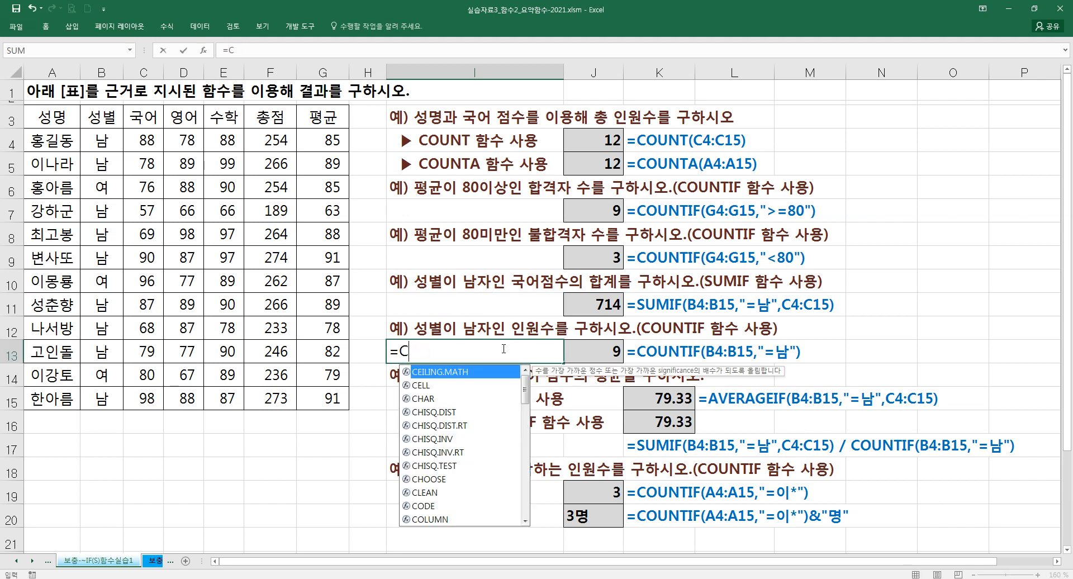
pyautogui.press('Down')
pyautogui.press('Down')
pyautogui.press('Down')
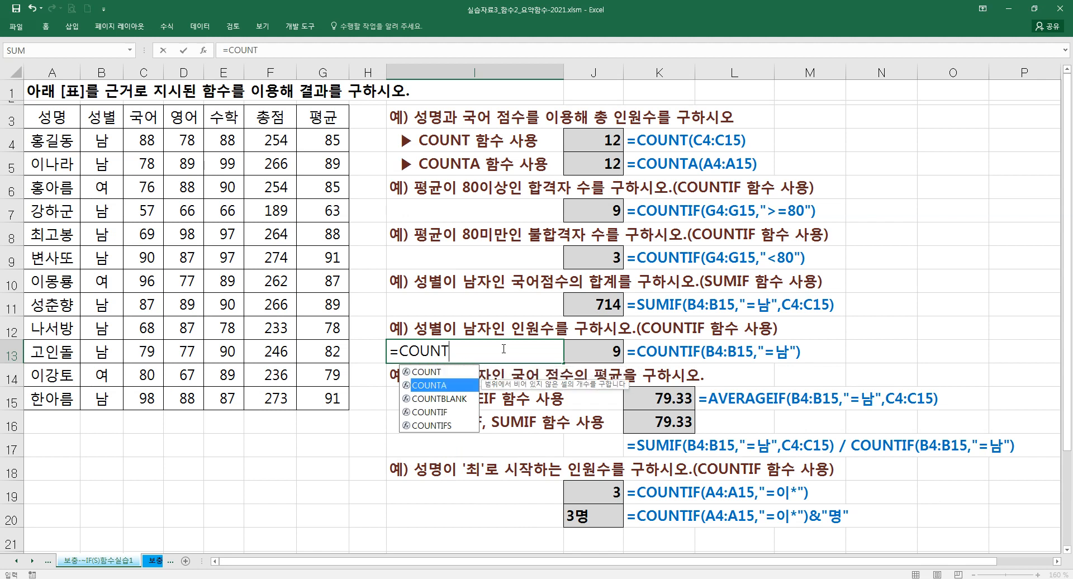
pyautogui.press('Tab')
pyautogui.hotkey('ctrl', 'a')
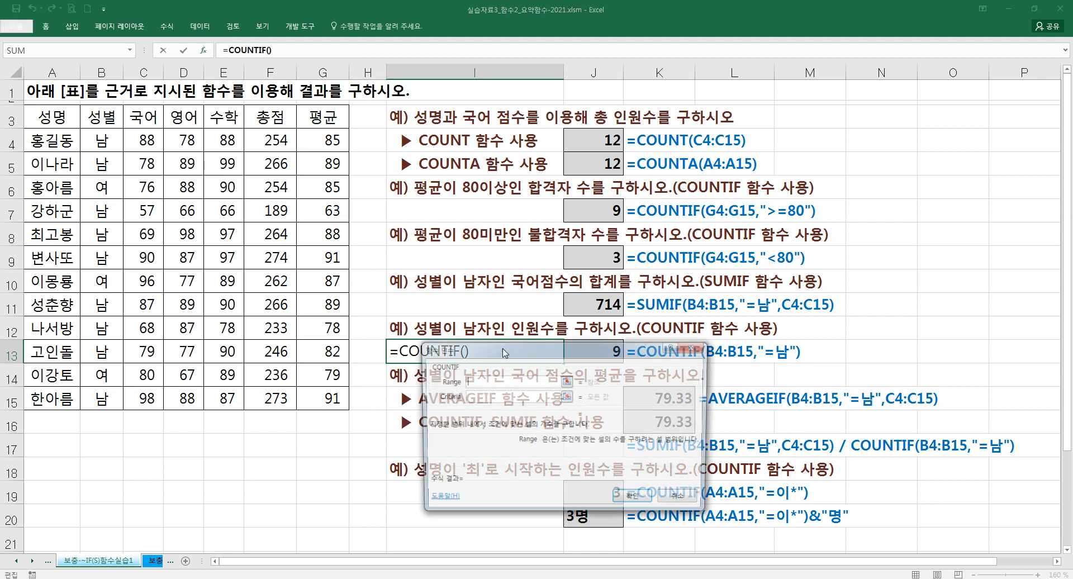
pyautogui.moveTo(503, 352); pyautogui.dragTo(479, 382)
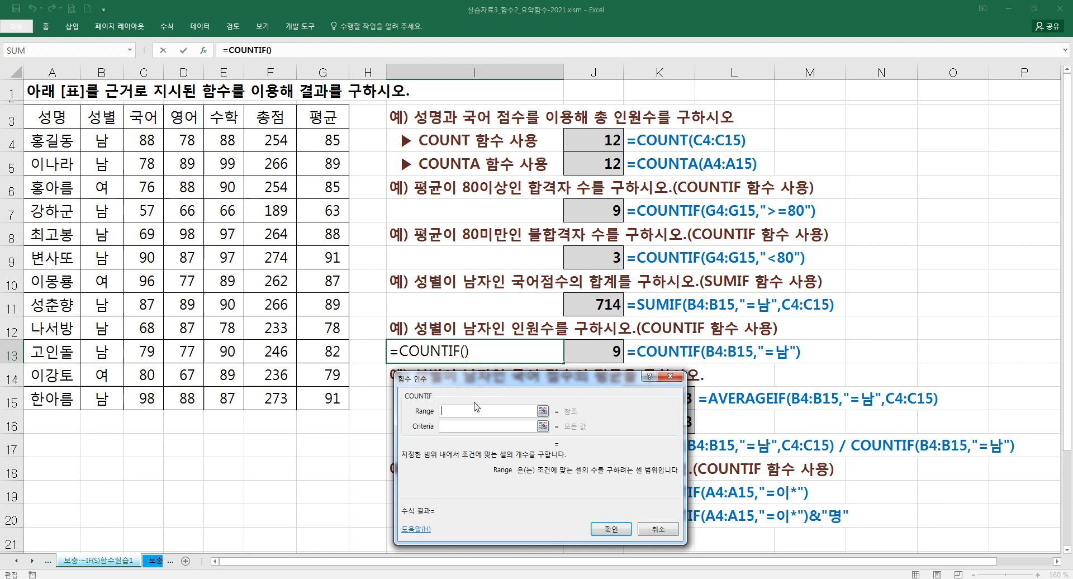
# - Complete the COUNTIF formula in I13 with range B4:B15 and criteria =남, and clear the cell
pyautogui.moveTo(102, 141); pyautogui.dragTo(102, 398)
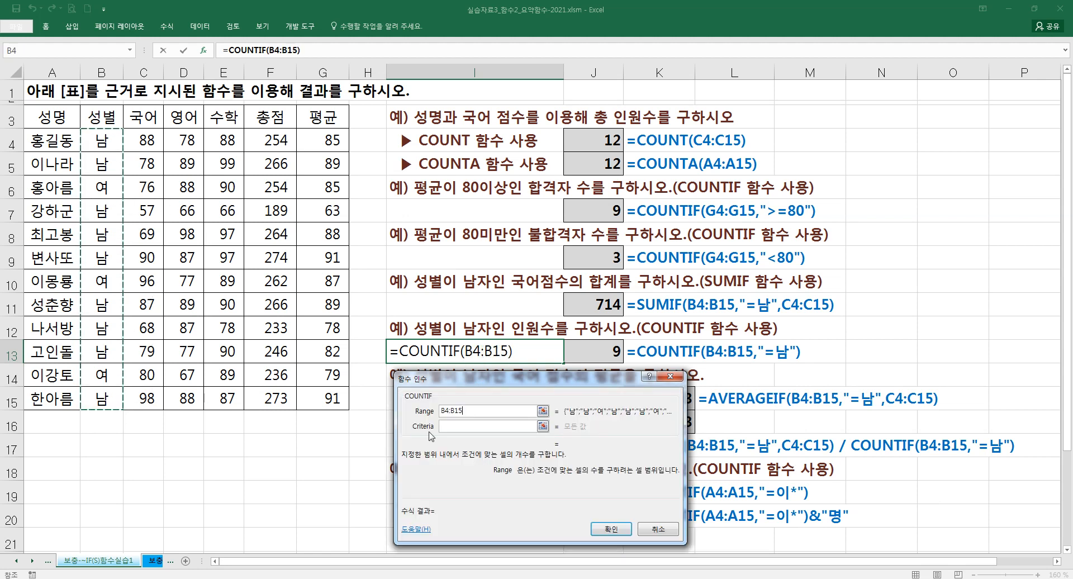
pyautogui.click(465, 426)
pyautogui.write('=남')
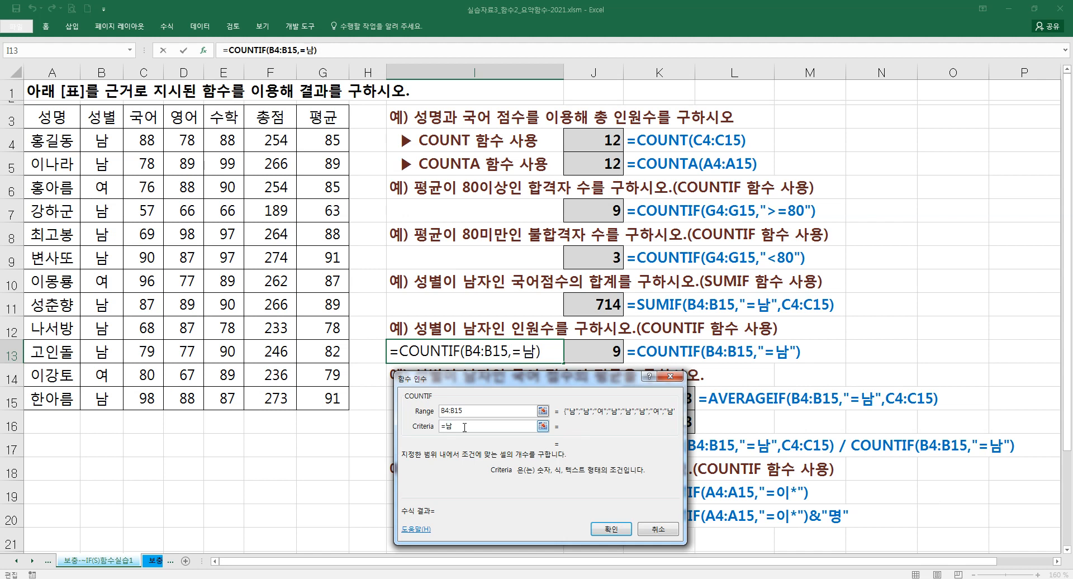
pyautogui.click(477, 412)
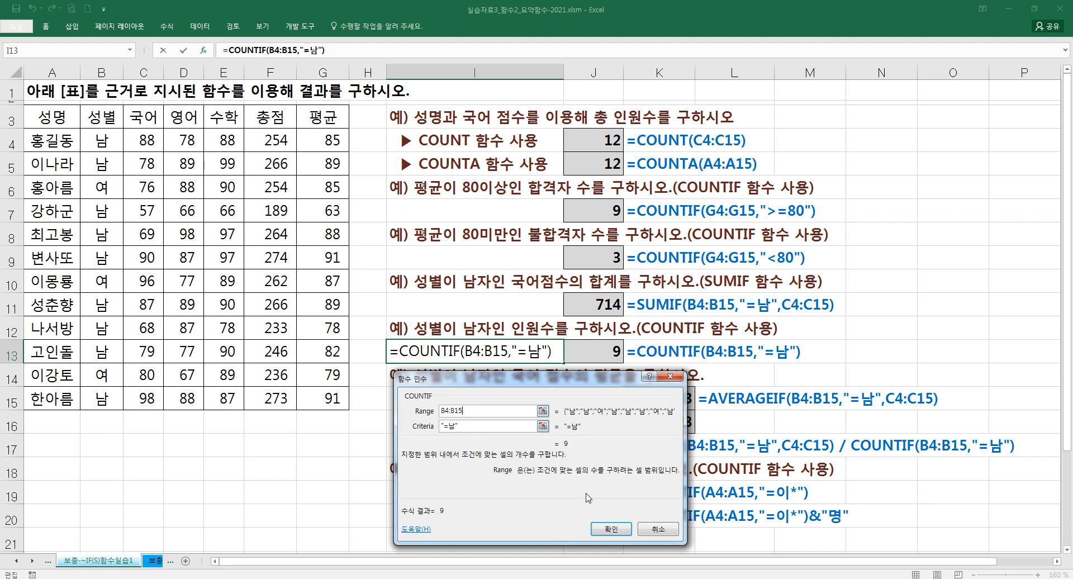
pyautogui.click(604, 534)
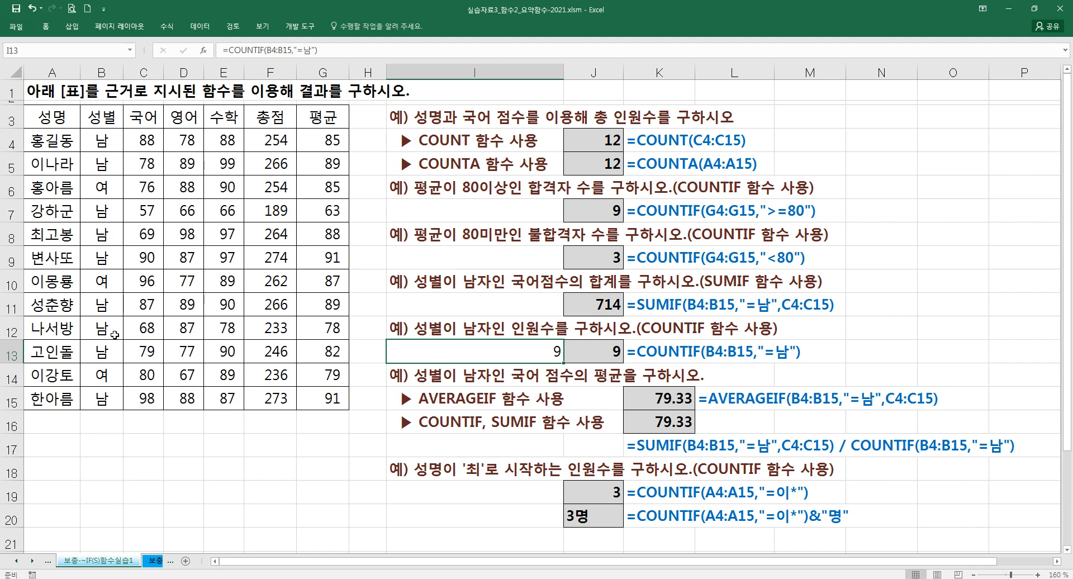
pyautogui.press('Delete')
# - Start an AVERAGEIF formula in cell I17 and open its function arguments dialog, moved above the cell
pyautogui.click(420, 382)
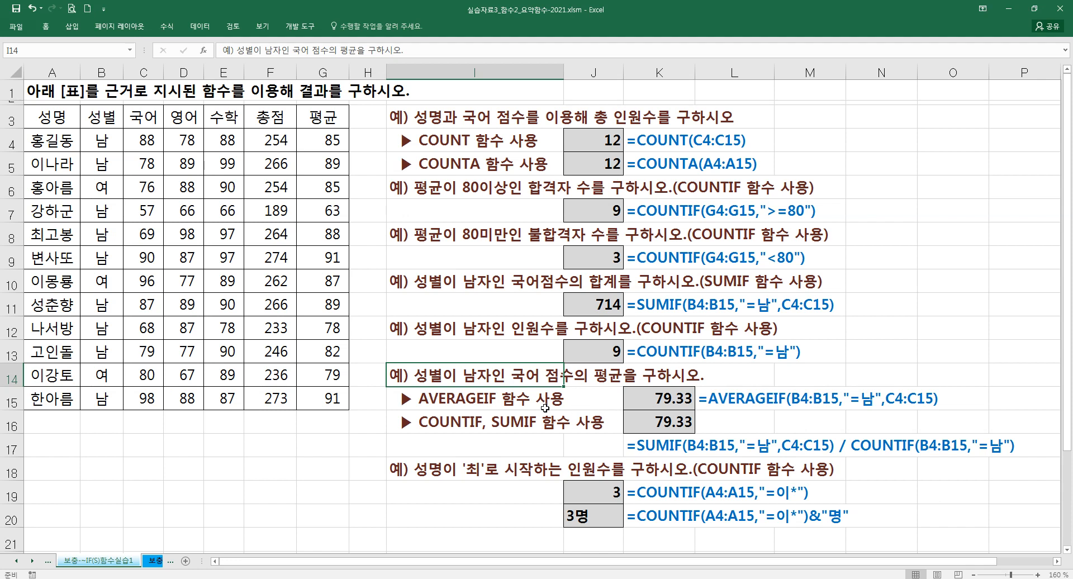
pyautogui.click(473, 450)
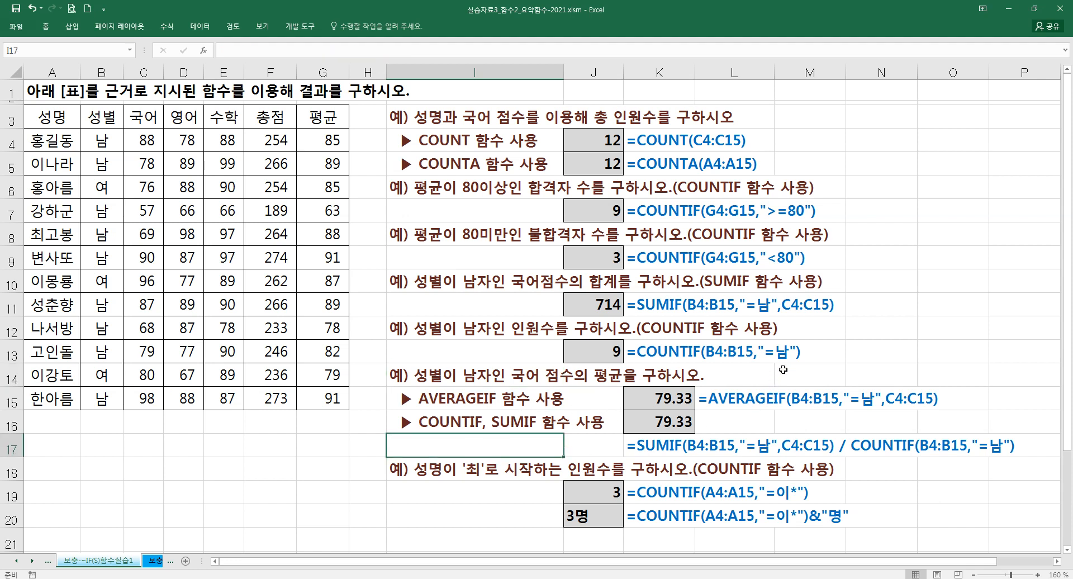
pyautogui.write('=')
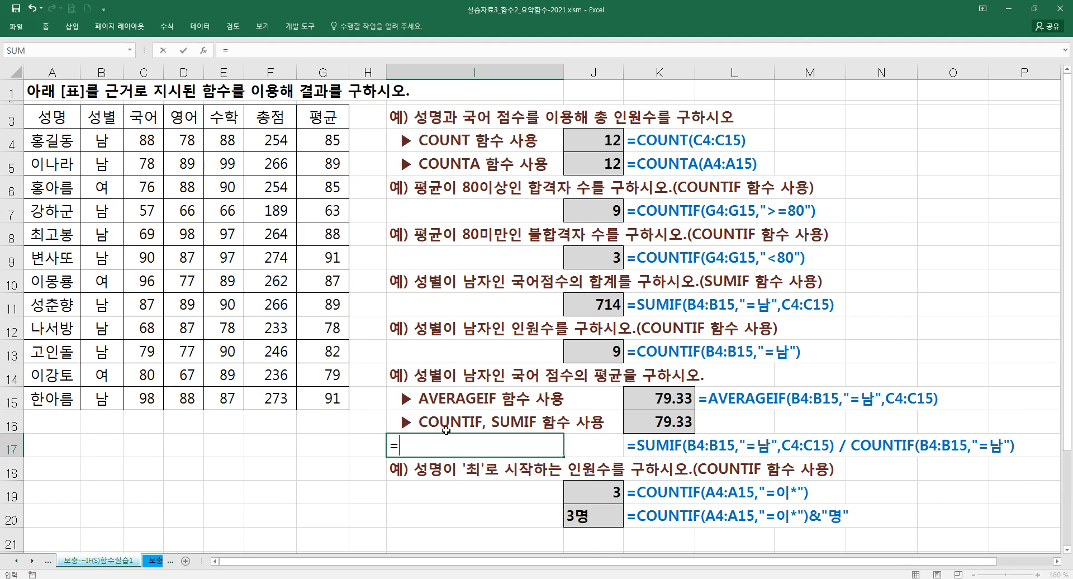
pyautogui.moveTo(416, 390); pyautogui.dragTo(571, 411)
pyautogui.moveTo(417, 413); pyautogui.dragTo(611, 432)
pyautogui.press('Escape')
pyautogui.write('AVER')
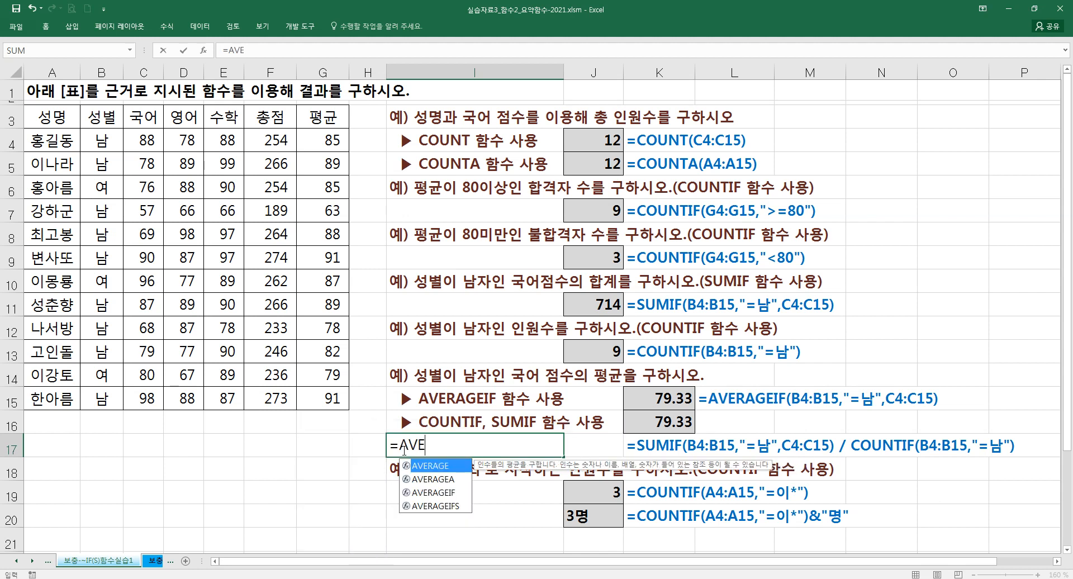
pyautogui.press('Tab')
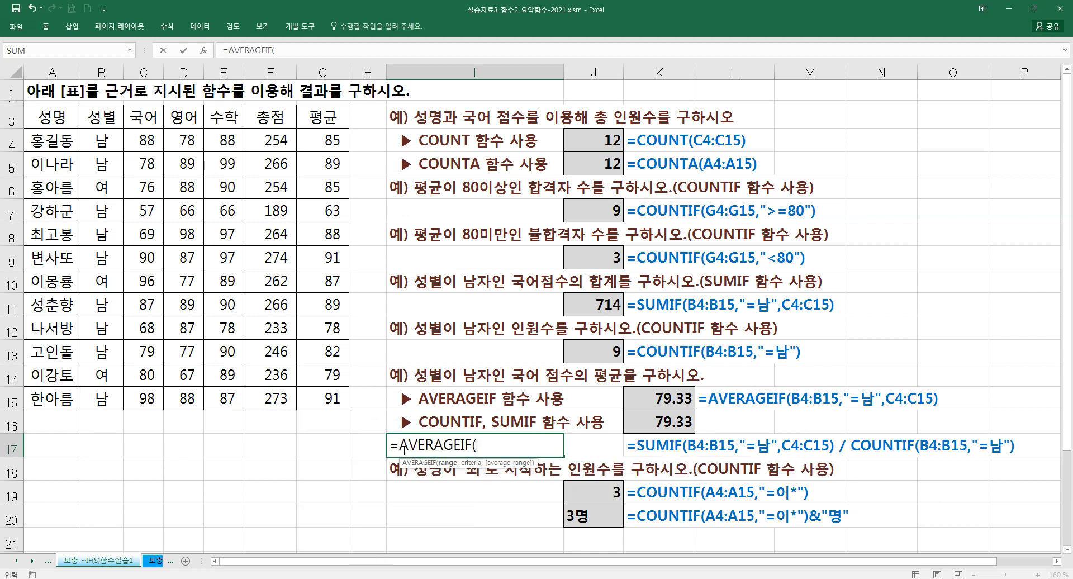
pyautogui.hotkey('ctrl', 'a')
pyautogui.moveTo(437, 371); pyautogui.dragTo(476, 191)
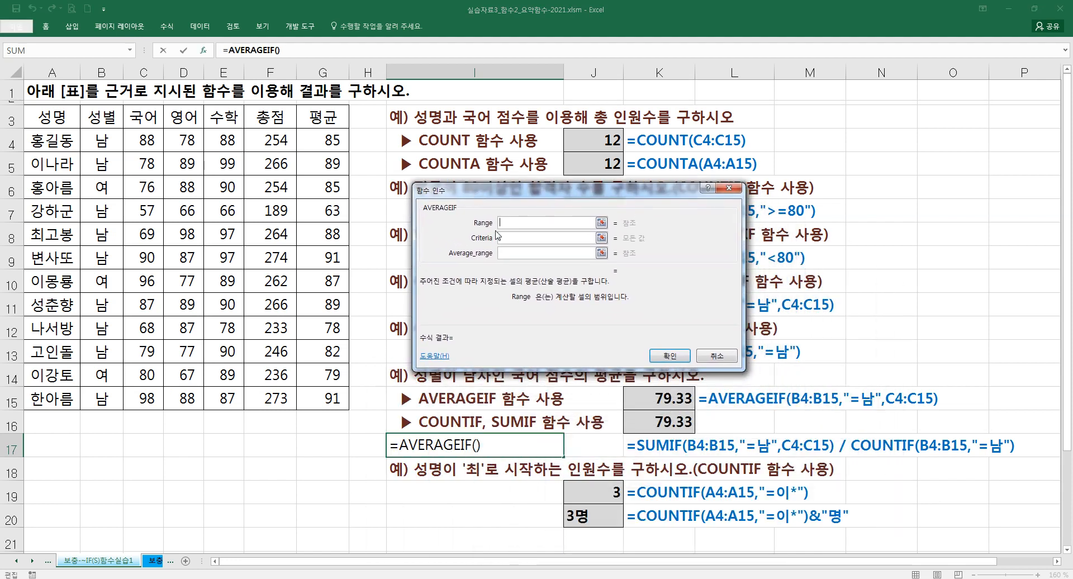
# - Complete the AVERAGEIF formula in I17 with range B4:B15, criteria =남 and average range C4:C15
pyautogui.moveTo(99, 144); pyautogui.dragTo(102, 401)
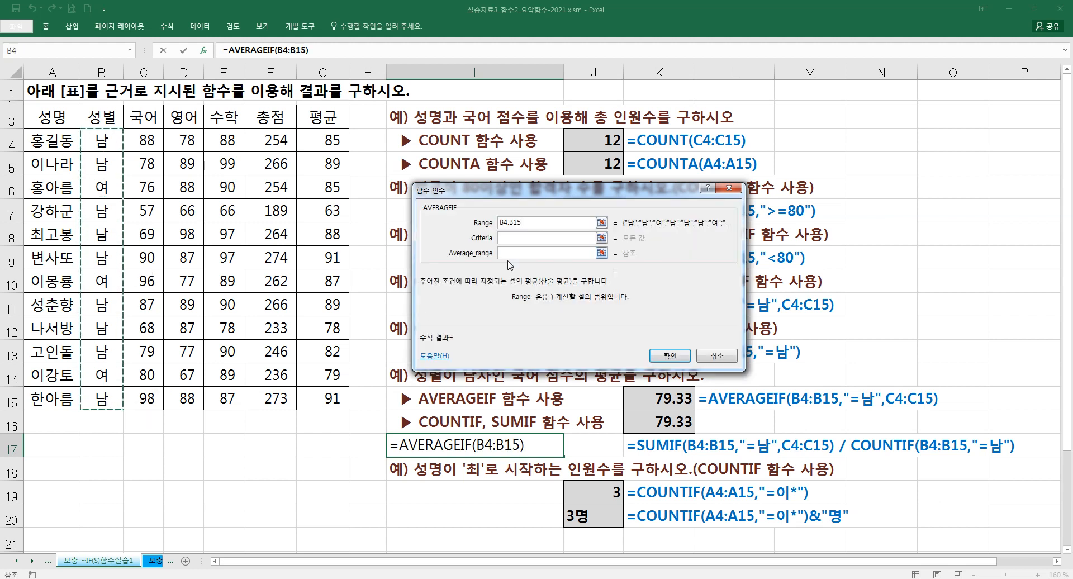
pyautogui.click(512, 237)
pyautogui.write('=남')
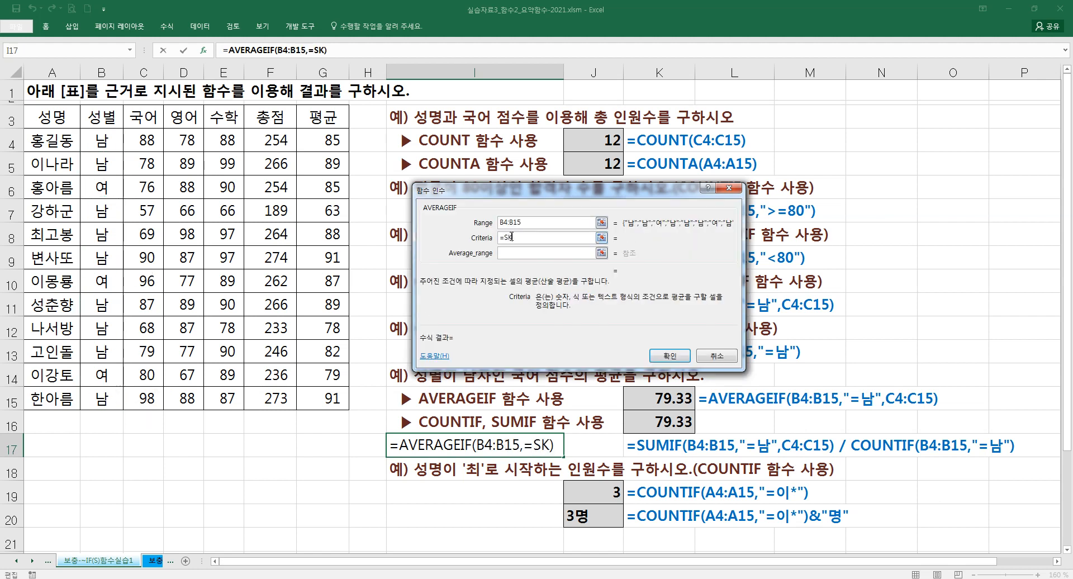
pyautogui.press('Tab')
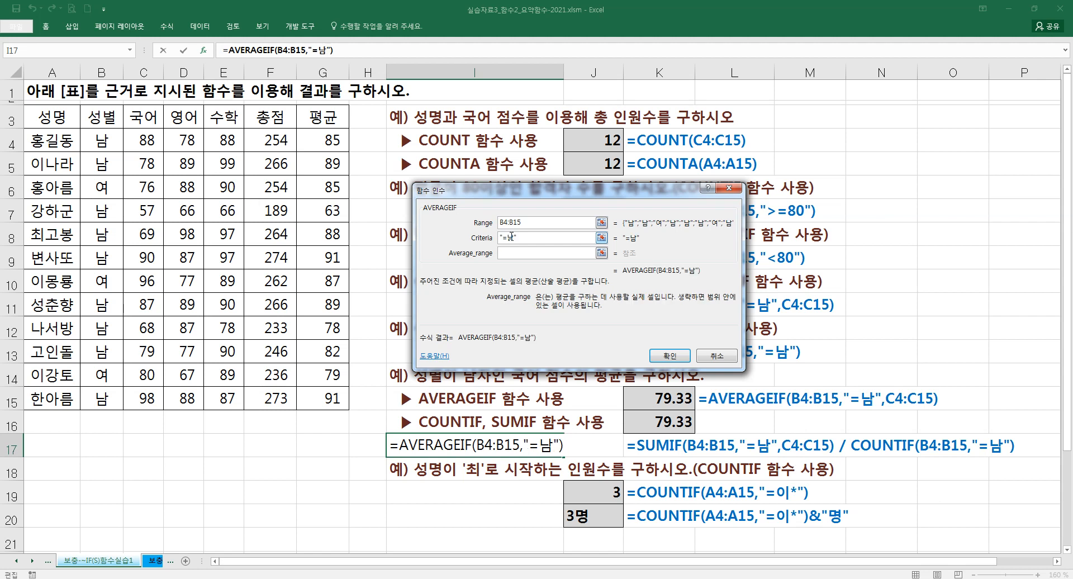
pyautogui.moveTo(519, 204); pyautogui.dragTo(518, 182)
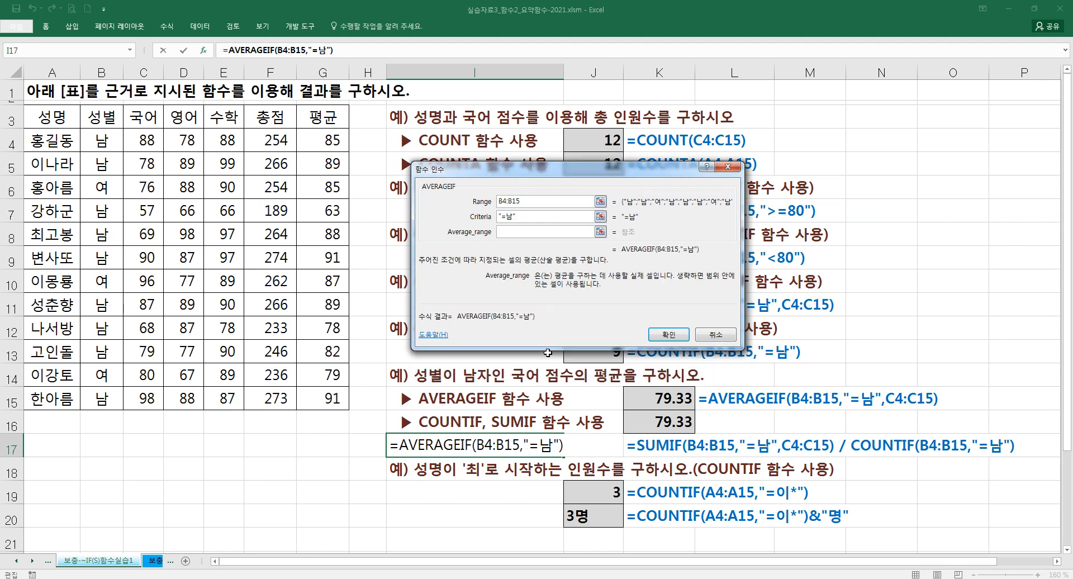
pyautogui.moveTo(149, 141); pyautogui.dragTo(148, 400)
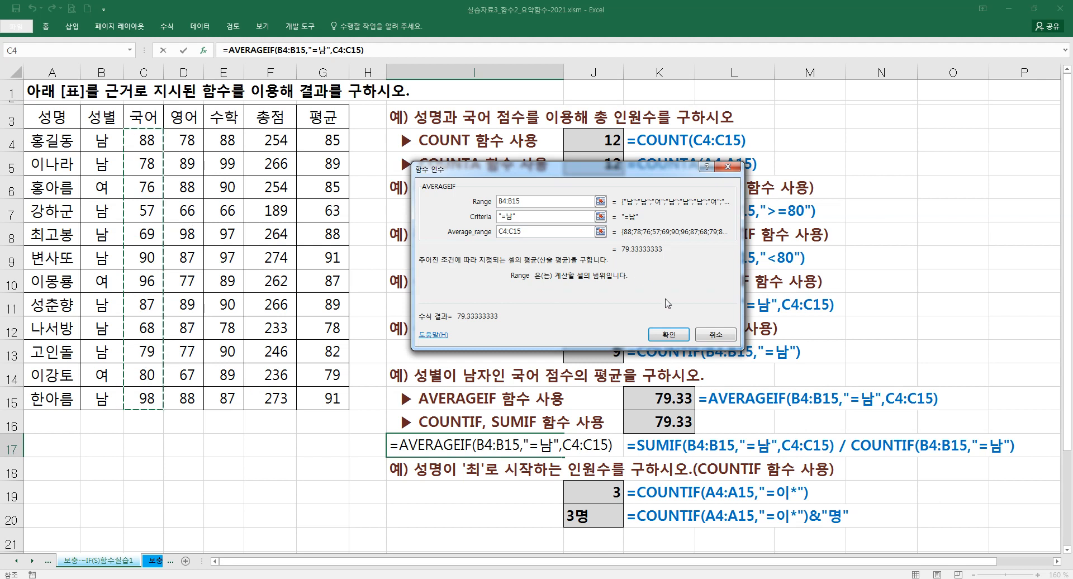
pyautogui.click(673, 335)
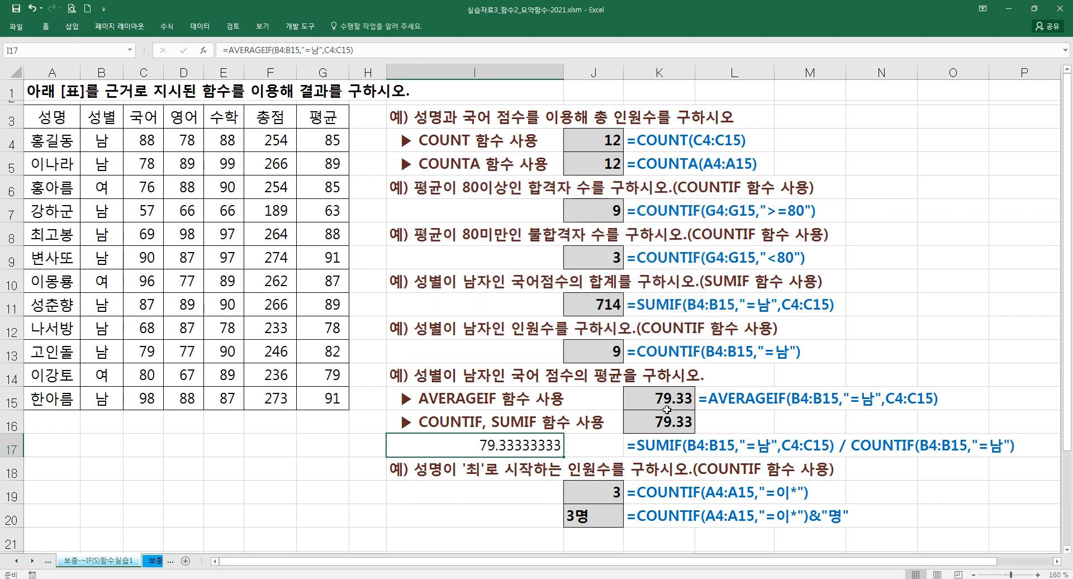
# - Check the number format options for the averages in K15:K16, and clear the practice formula from I17
pyautogui.moveTo(669, 402)
pyautogui.mouseDown()
pyautogui.moveTo(669, 446)
pyautogui.moveTo(672, 422)
pyautogui.mouseUp()
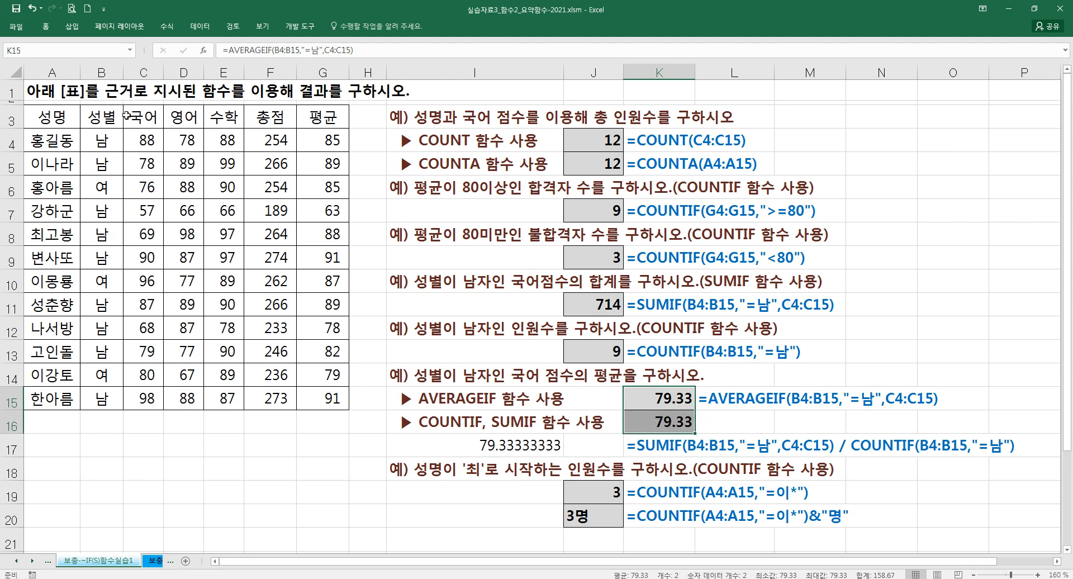
pyautogui.click(47, 27)
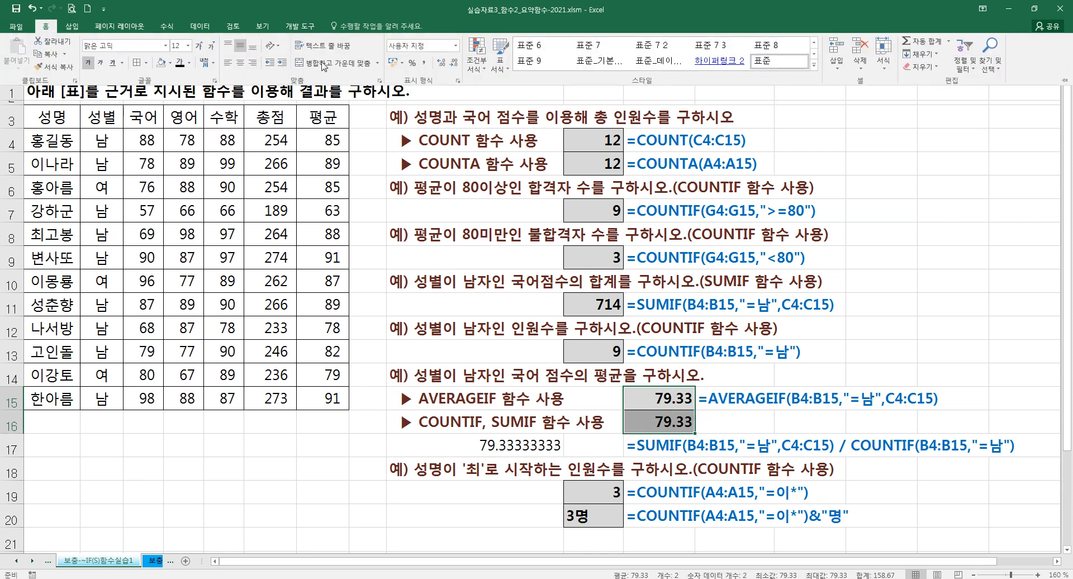
pyautogui.click(542, 310)
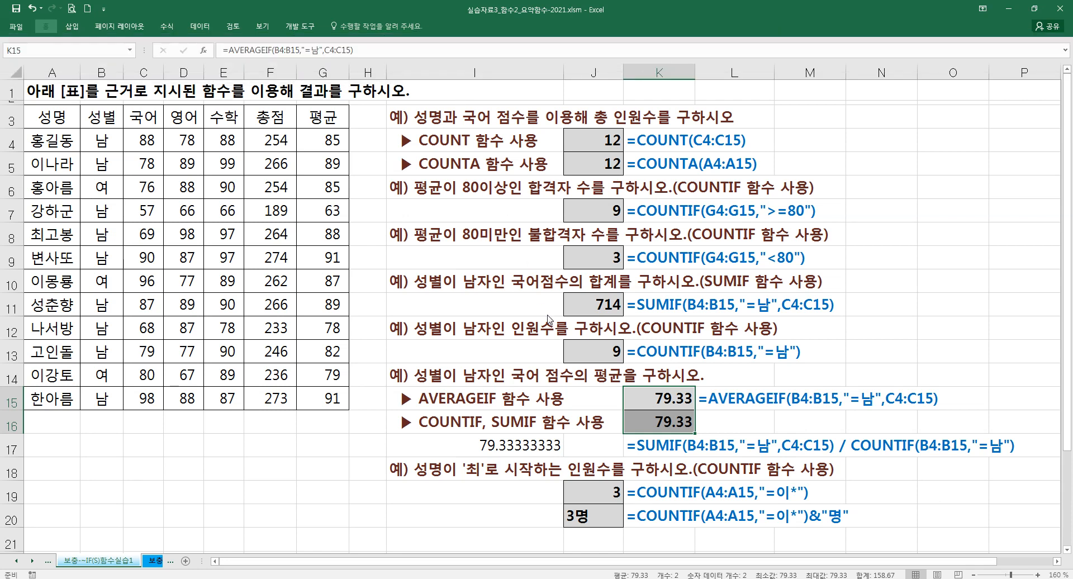
pyautogui.click(526, 446)
pyautogui.press('Delete')
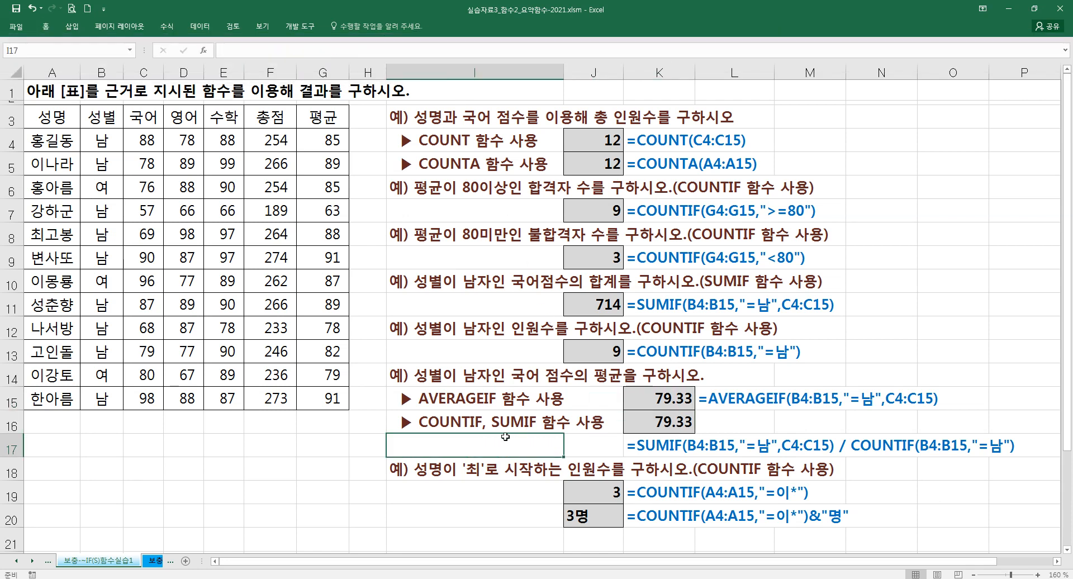
# - Start a SUMIF formula in cell I17 and open its function arguments dialog
pyautogui.write('=')
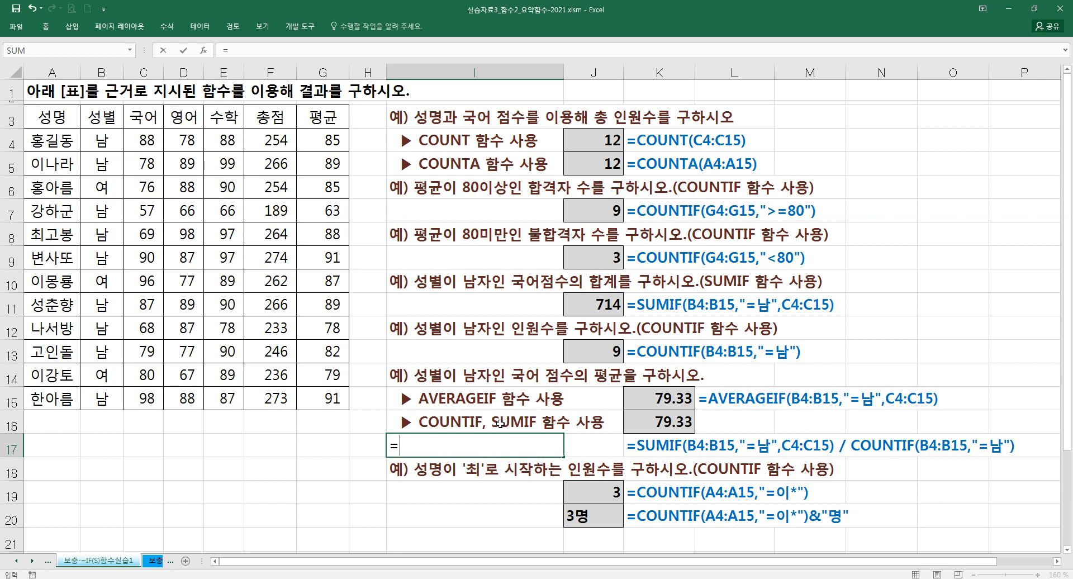
pyautogui.write('ㄴ')
pyautogui.press('BackSpace')
pyautogui.press('BackSpace')
pyautogui.write('SUMIF(')
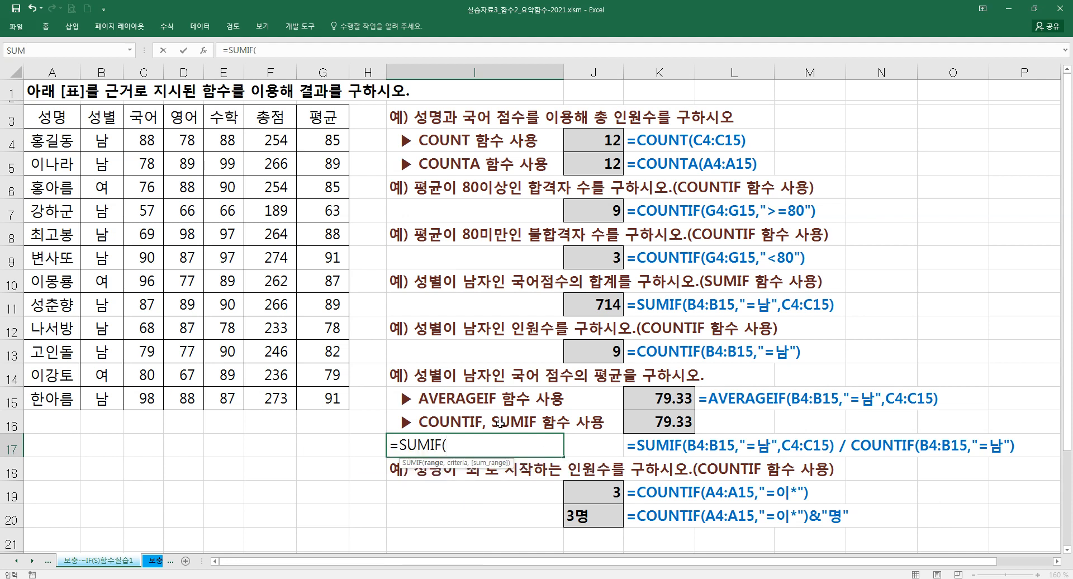
pyautogui.hotkey('ctrl', 'a')
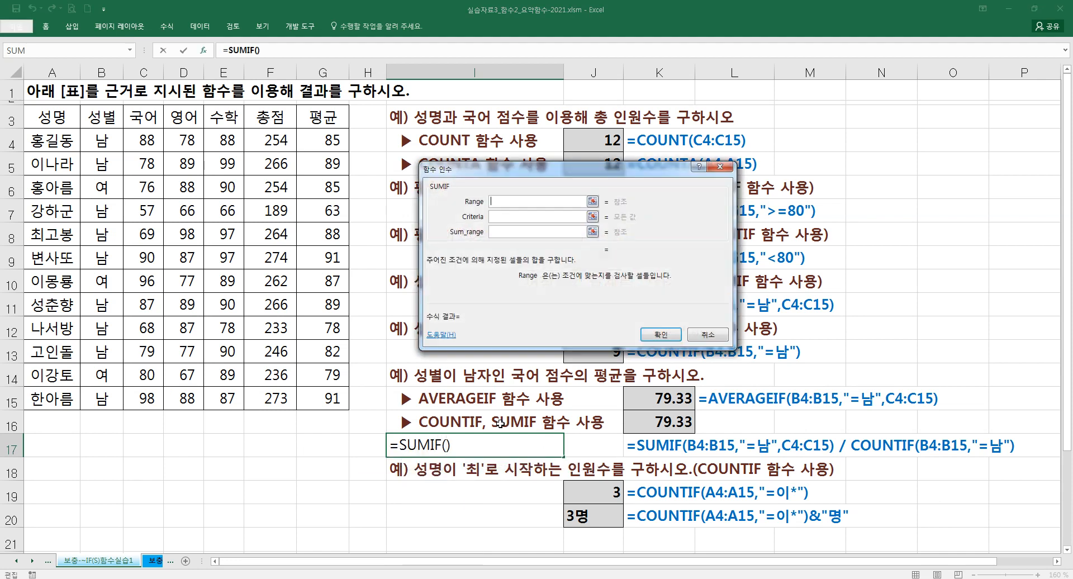
# - Fill in the SUMIF arguments with range B4:B15, criteria =남 and sum range C4:C15
pyautogui.moveTo(103, 141); pyautogui.dragTo(103, 400)
pyautogui.click(497, 216)
pyautogui.write('=sk')
pyautogui.press('BackSpace')
pyautogui.press('BackSpace')
pyautogui.write('남')
pyautogui.press('Tab')
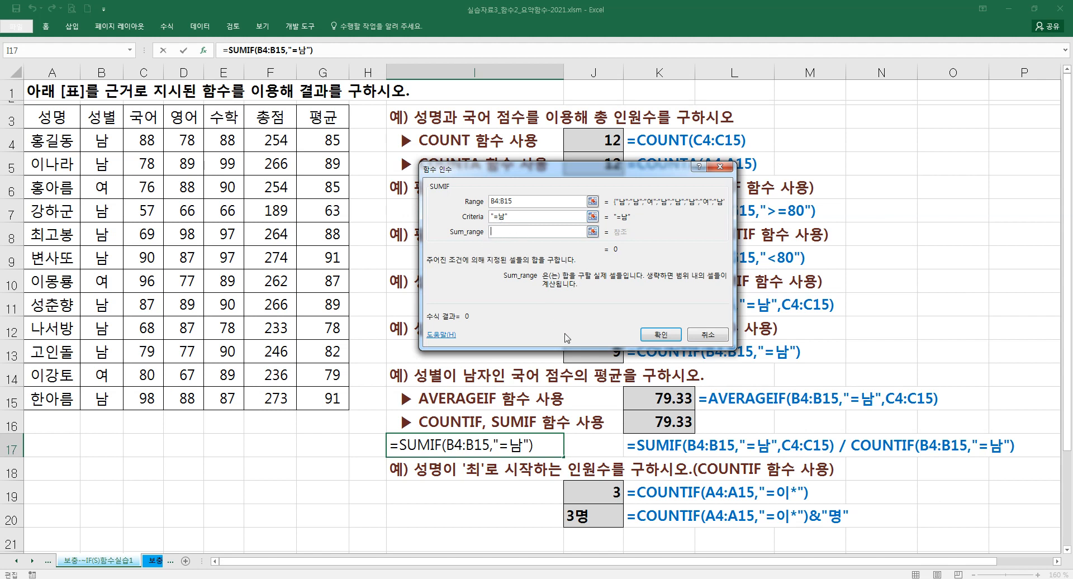
pyautogui.moveTo(594, 171); pyautogui.dragTo(568, 146)
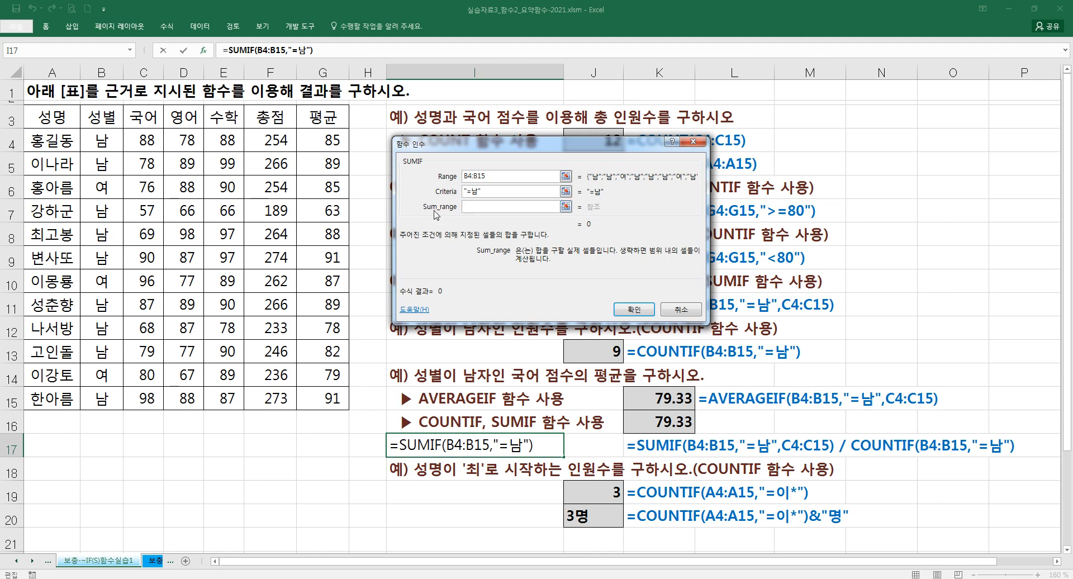
pyautogui.moveTo(151, 142); pyautogui.dragTo(137, 398)
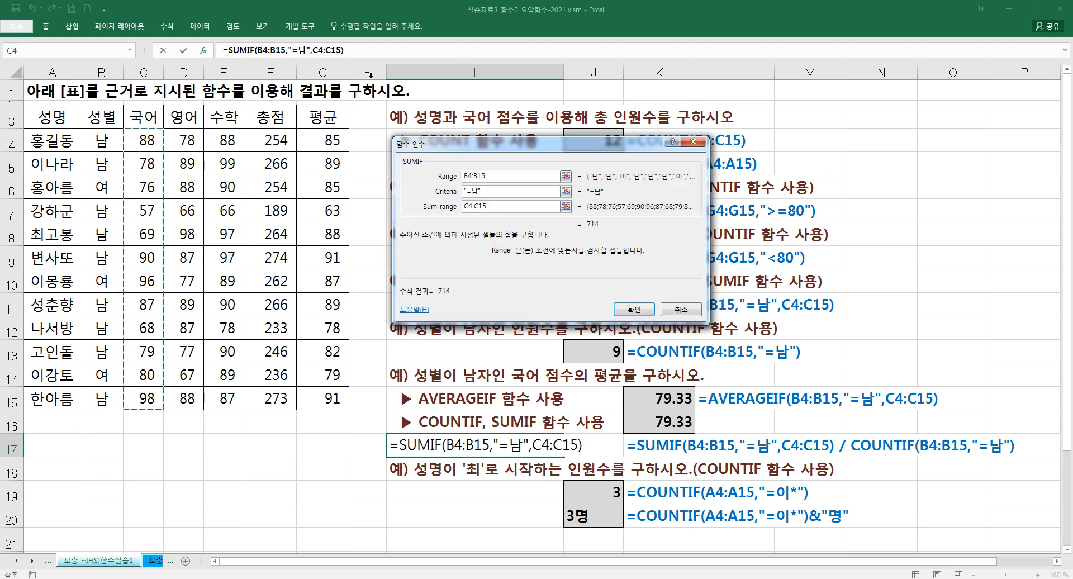
# - Extend the SUMIF formula in I17 with a division by COUNTIF, bringing up the COUNTIF arguments
pyautogui.click(351, 51)
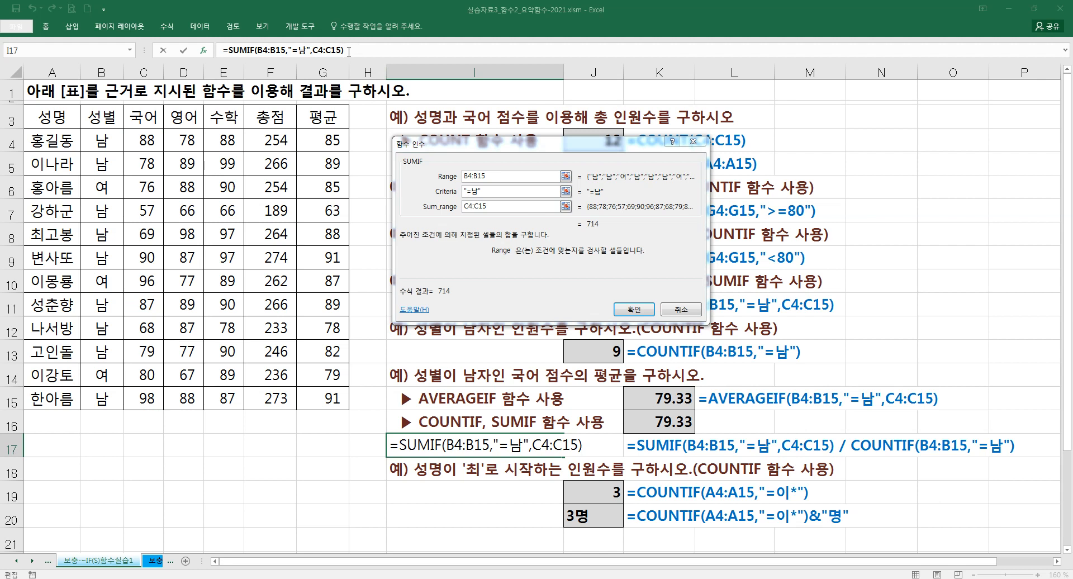
pyautogui.write('/')
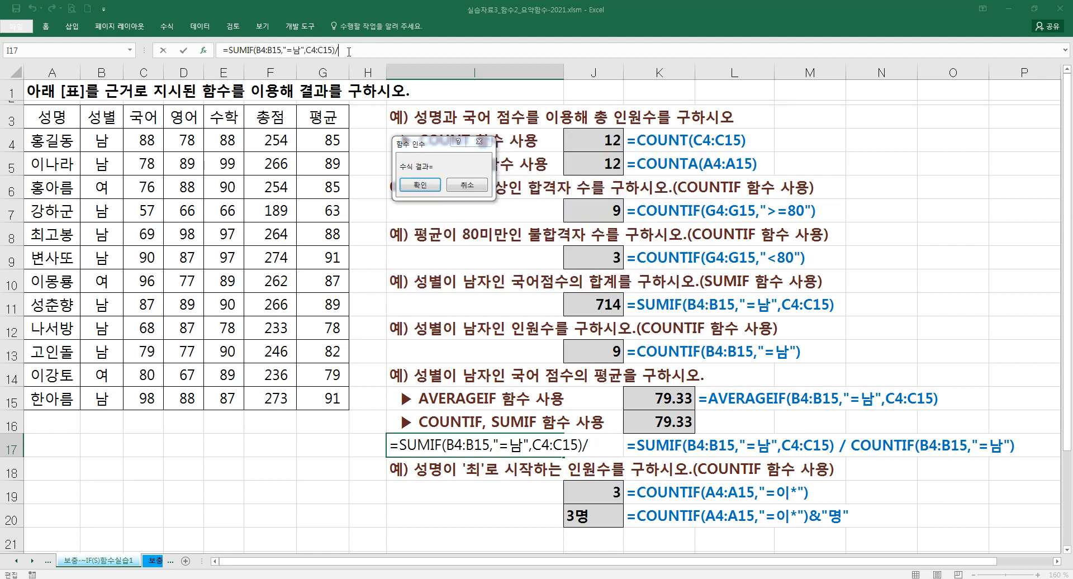
pyautogui.write('COUNTI')
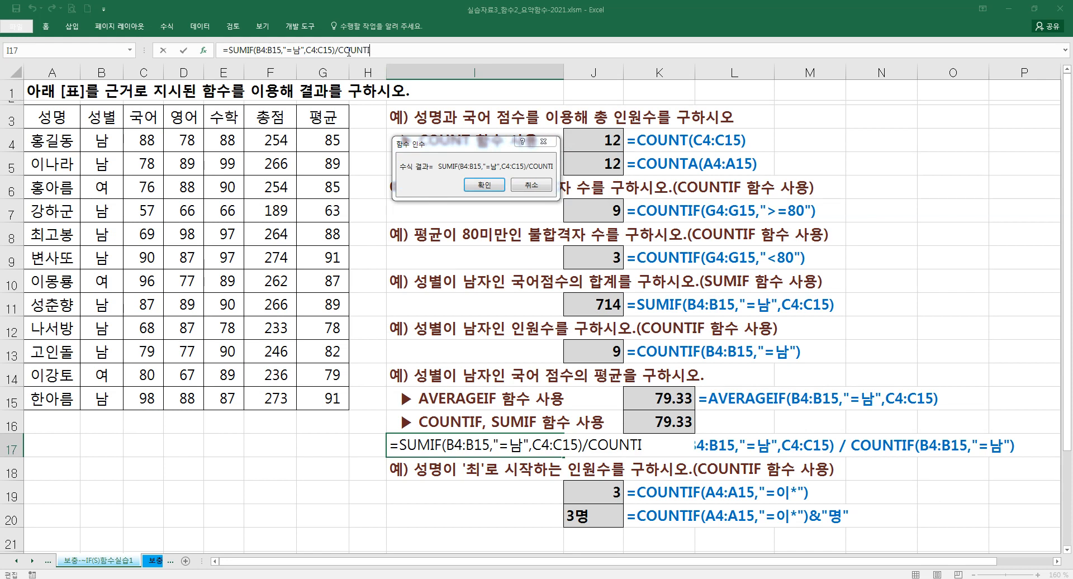
pyautogui.write('F(')
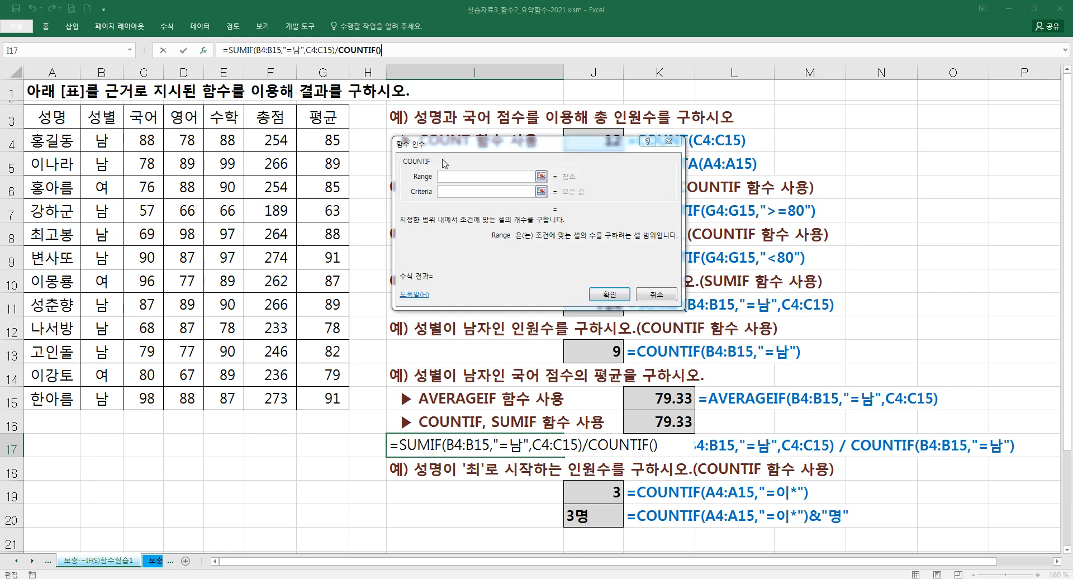
# - Complete the COUNTIF divisor in I17 with range B4:B15 and criteria =남, confirm the formula, and clear the cell
pyautogui.moveTo(112, 155); pyautogui.dragTo(104, 400)
pyautogui.click(475, 192)
pyautogui.write('=ska')
pyautogui.press('BackSpace')
pyautogui.press('BackSpace')
pyautogui.press('BackSpace')
pyautogui.press('Hangul')
pyautogui.write('남')
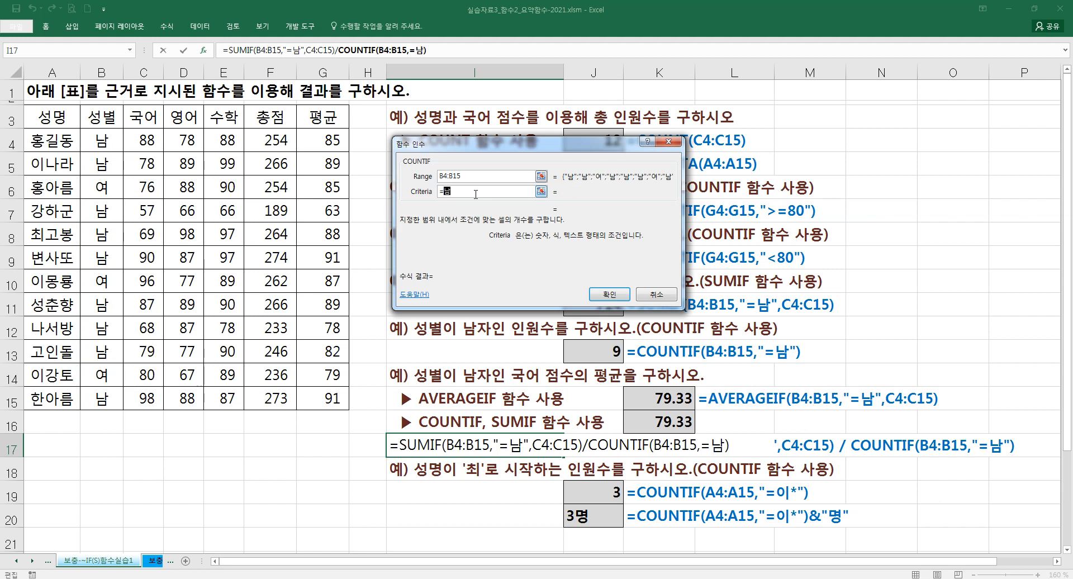
pyautogui.click(485, 175)
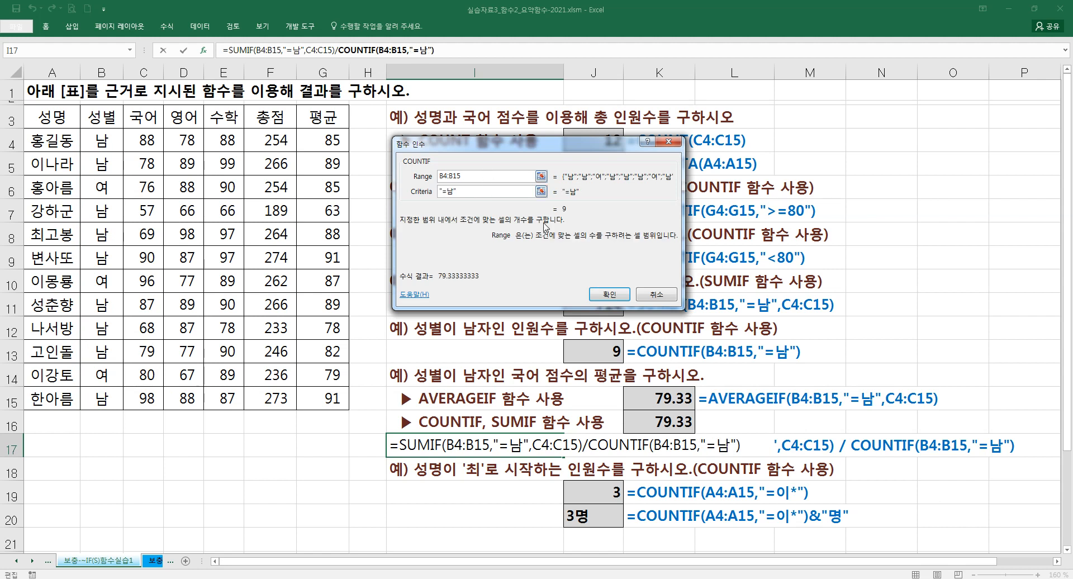
pyautogui.click(606, 294)
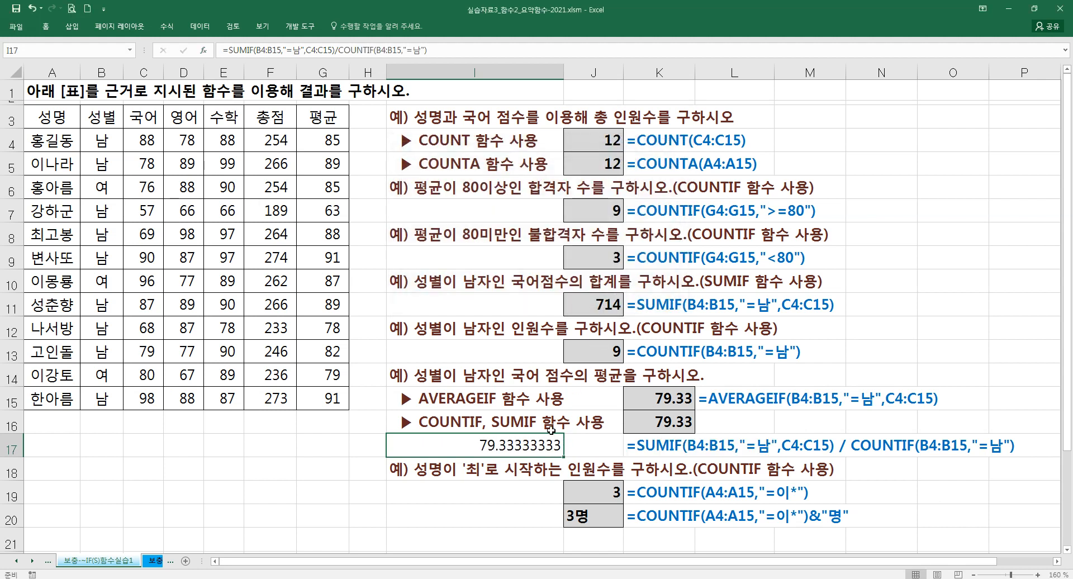
pyautogui.press('Delete')
# - Compare the AVERAGEIF and the COUNTIF, SUMIF examples in rows 15 to 17, and inspect the formula in J20
pyautogui.click(438, 400)
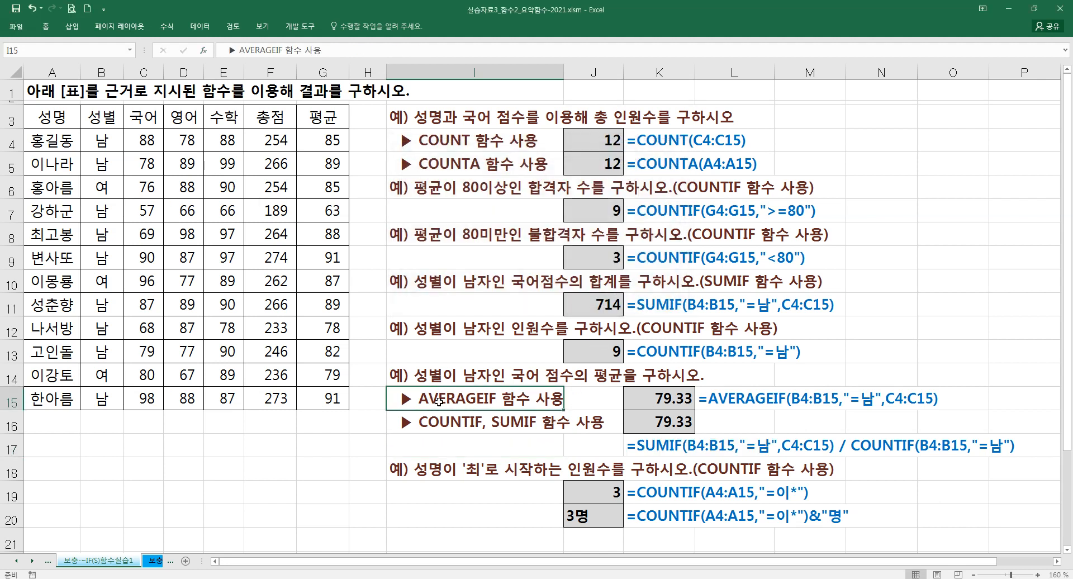
pyautogui.moveTo(439, 401); pyautogui.dragTo(440, 422)
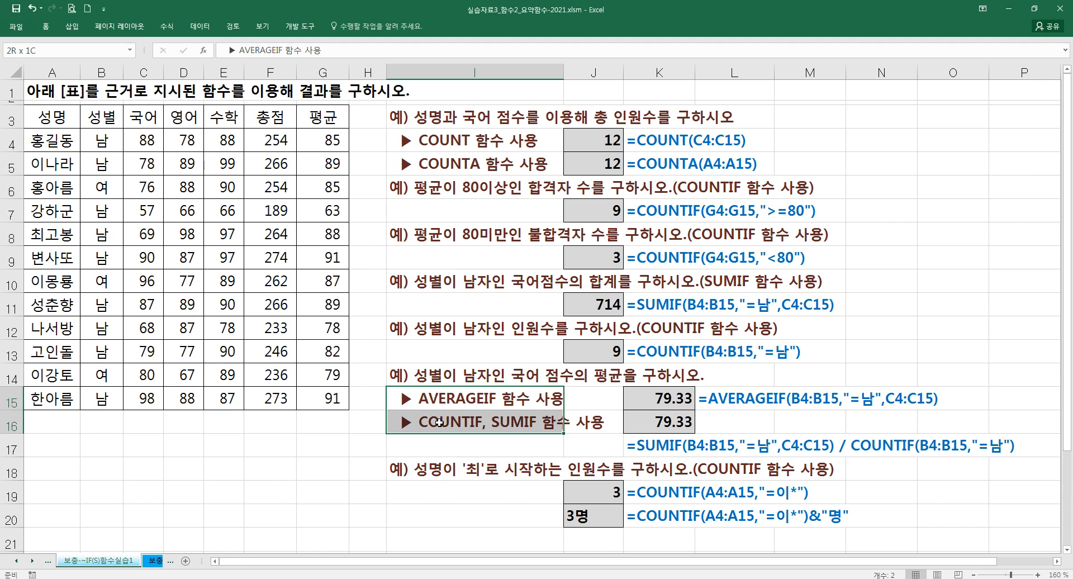
pyautogui.moveTo(446, 398); pyautogui.dragTo(641, 399)
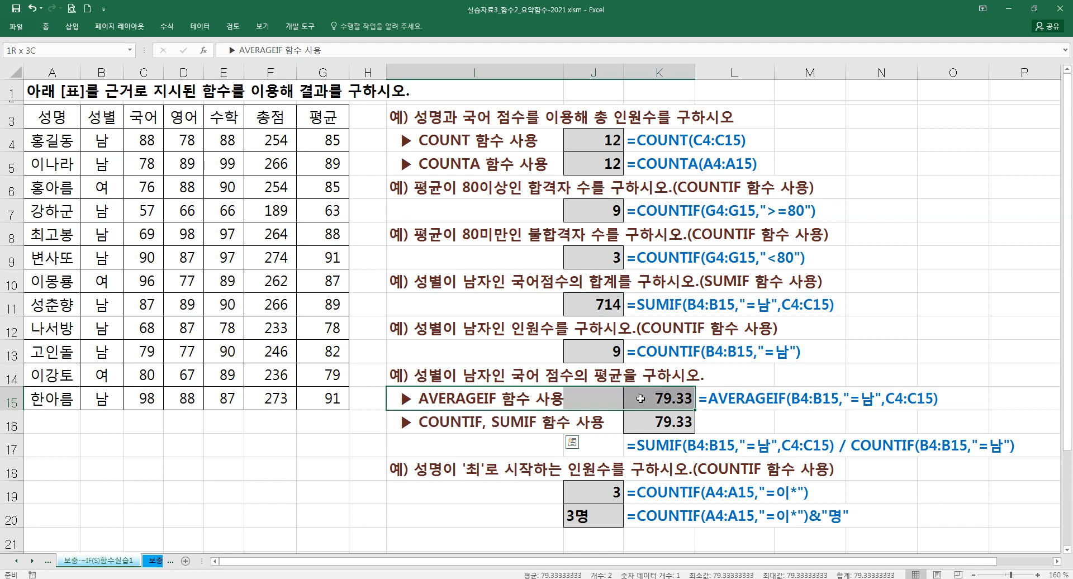
pyautogui.click(582, 400)
pyautogui.click(474, 397)
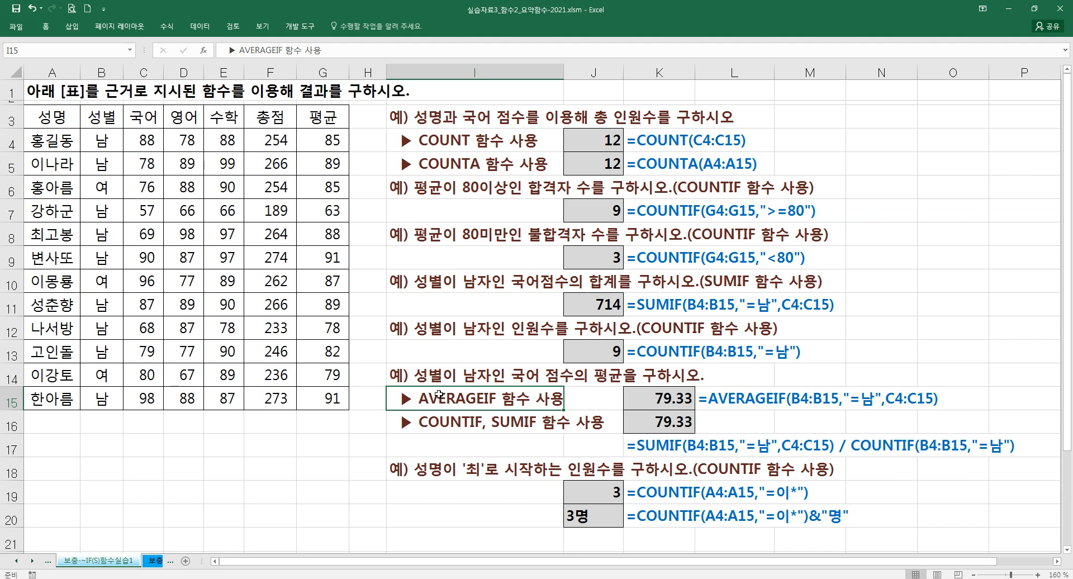
pyautogui.click(448, 423)
pyautogui.click(647, 450)
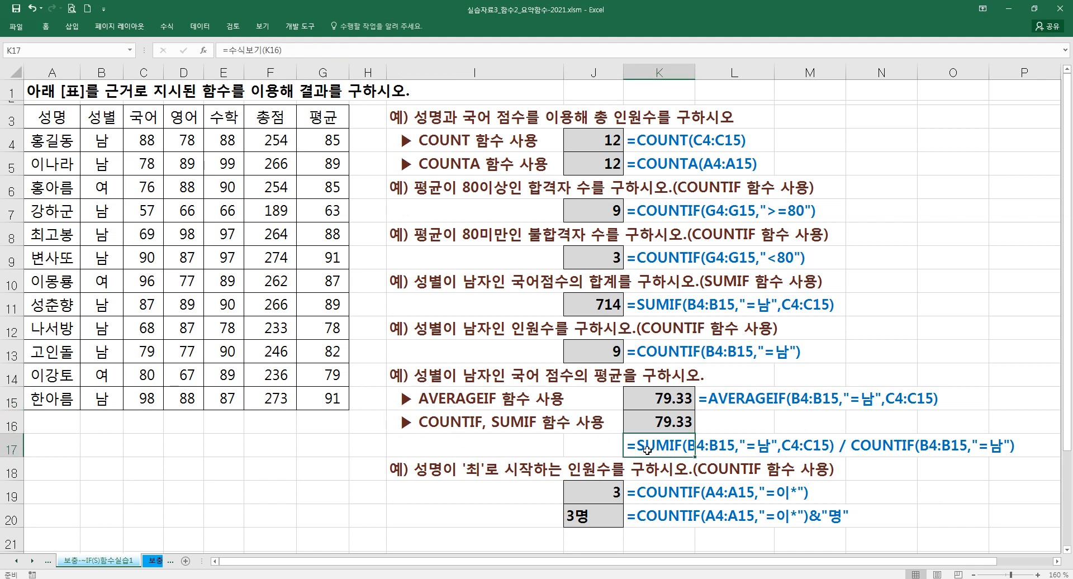
pyautogui.click(430, 404)
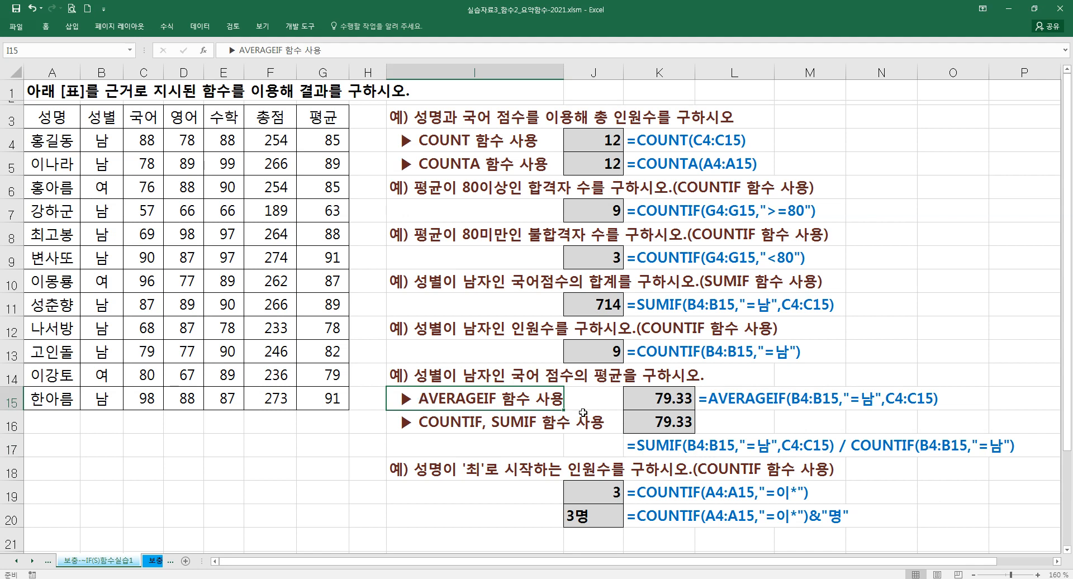
pyautogui.click(654, 428)
pyautogui.click(658, 403)
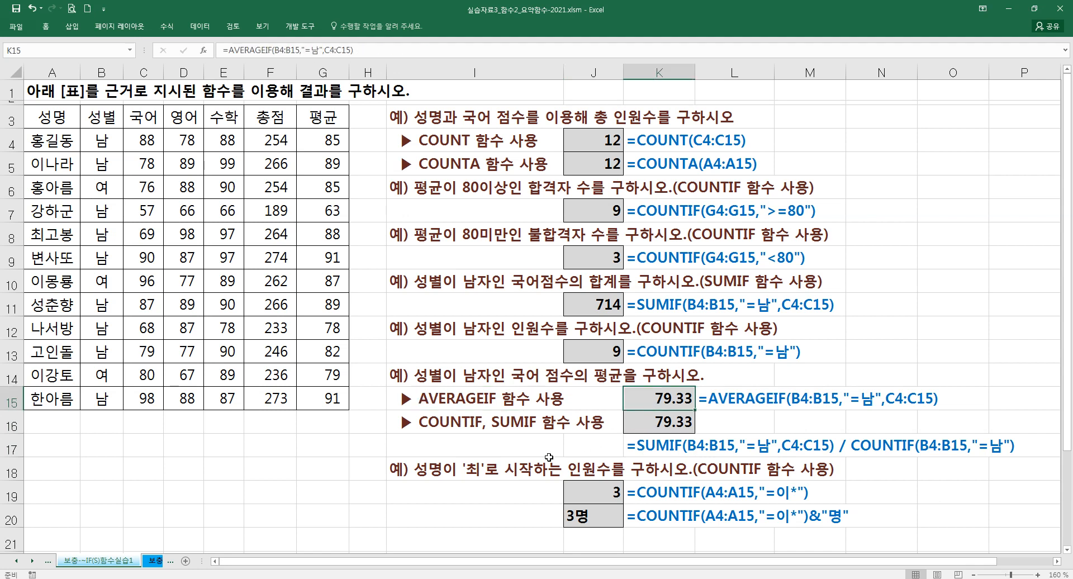
pyautogui.click(602, 521)
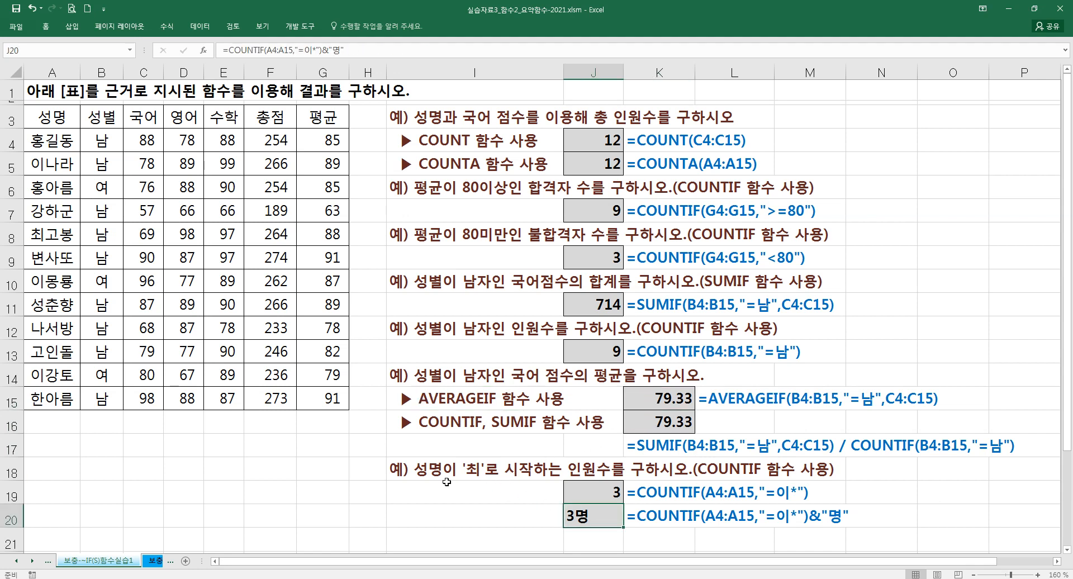
# - Change the starting letter in the question text of I18 from '최' to '이'
pyautogui.click(421, 475)
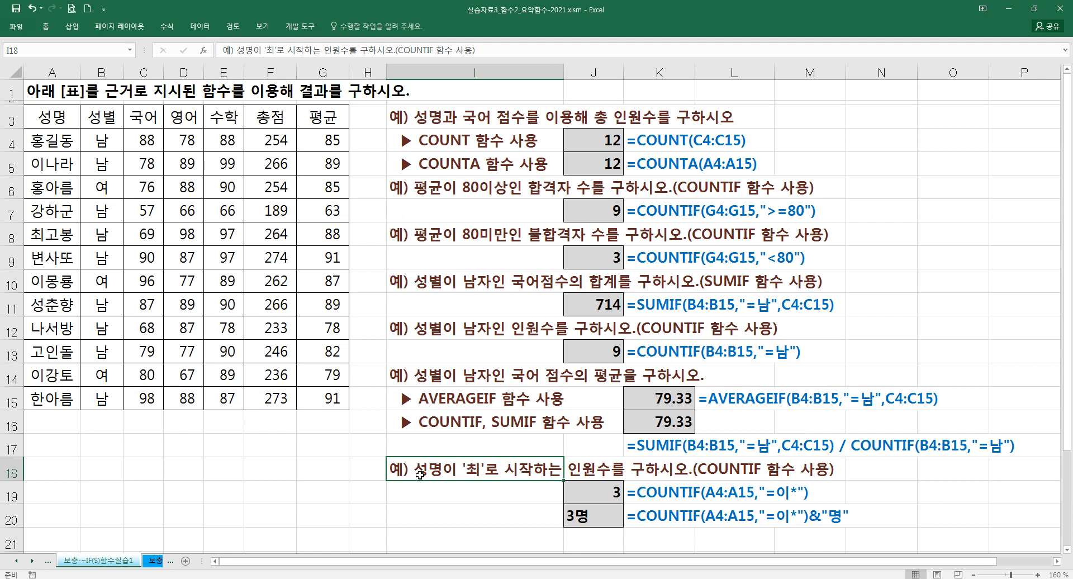
pyautogui.doubleClick(419, 474)
pyautogui.moveTo(467, 474); pyautogui.dragTo(473, 474)
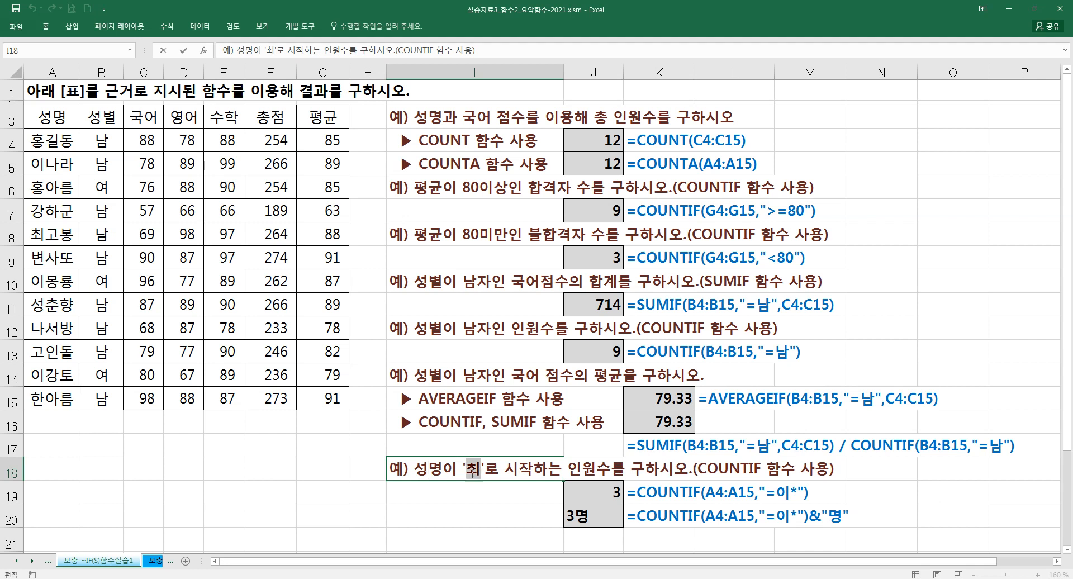
pyautogui.write('이')
pyautogui.press('Return')
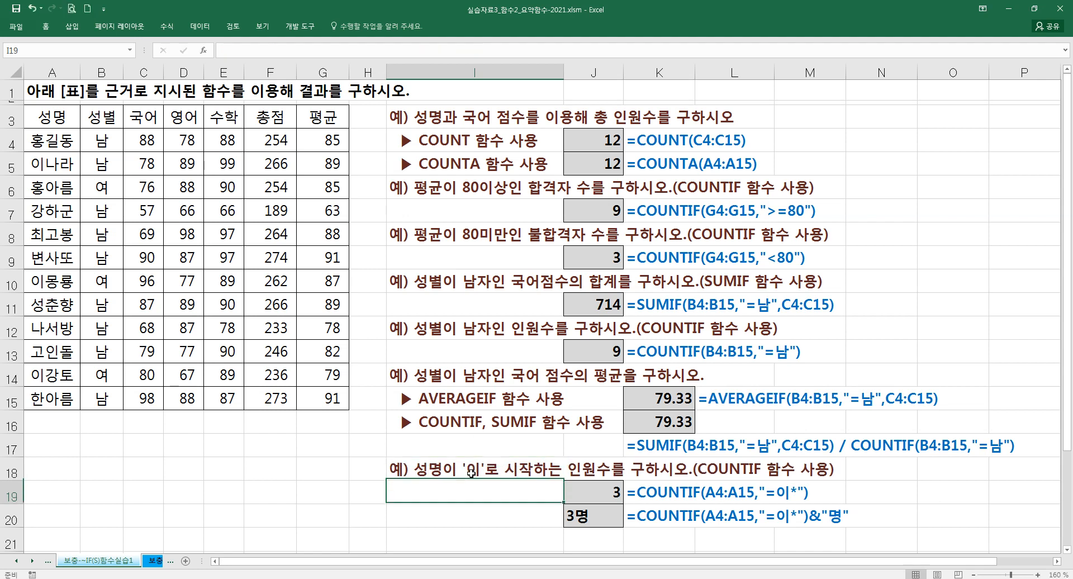
pyautogui.click(46, 240)
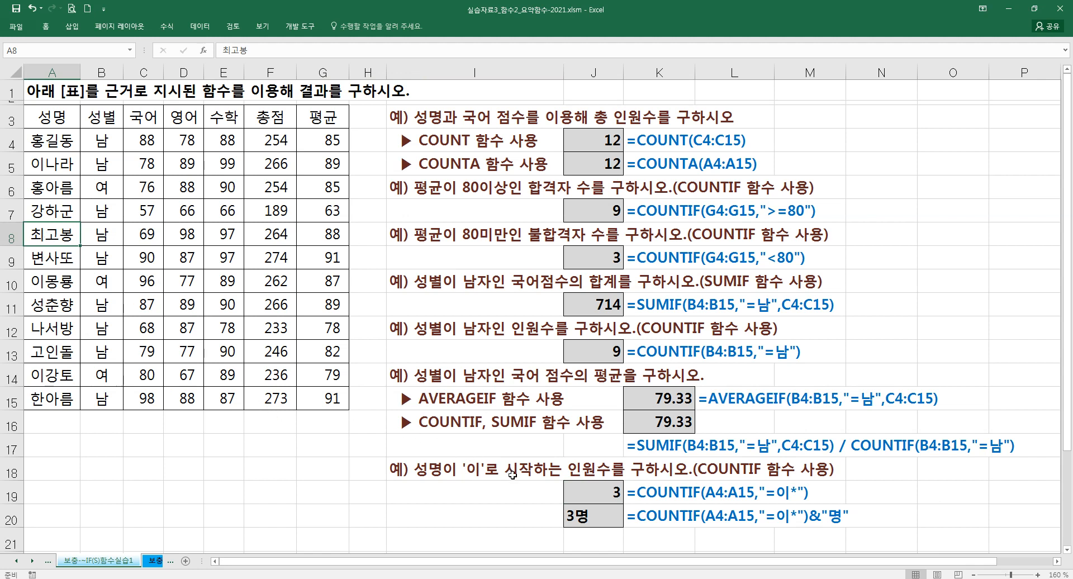
# - Examine the names starting with '이' in A5, A10 and A14 against the question in I18
pyautogui.click(63, 381)
pyautogui.click(61, 167)
pyautogui.keyDown('ctrl'); pyautogui.click(65, 287); pyautogui.keyUp('ctrl')
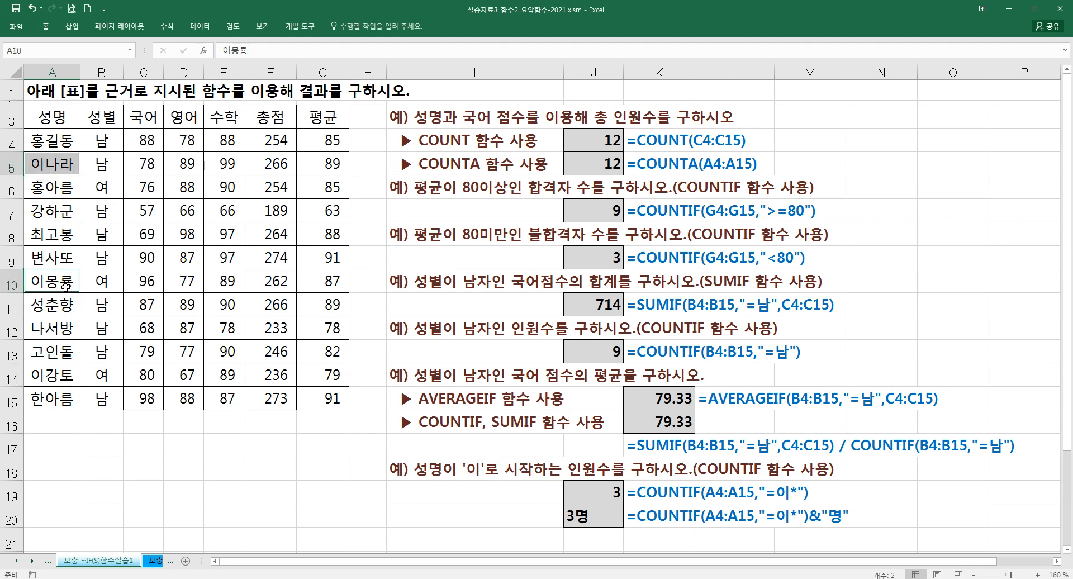
pyautogui.click(425, 465)
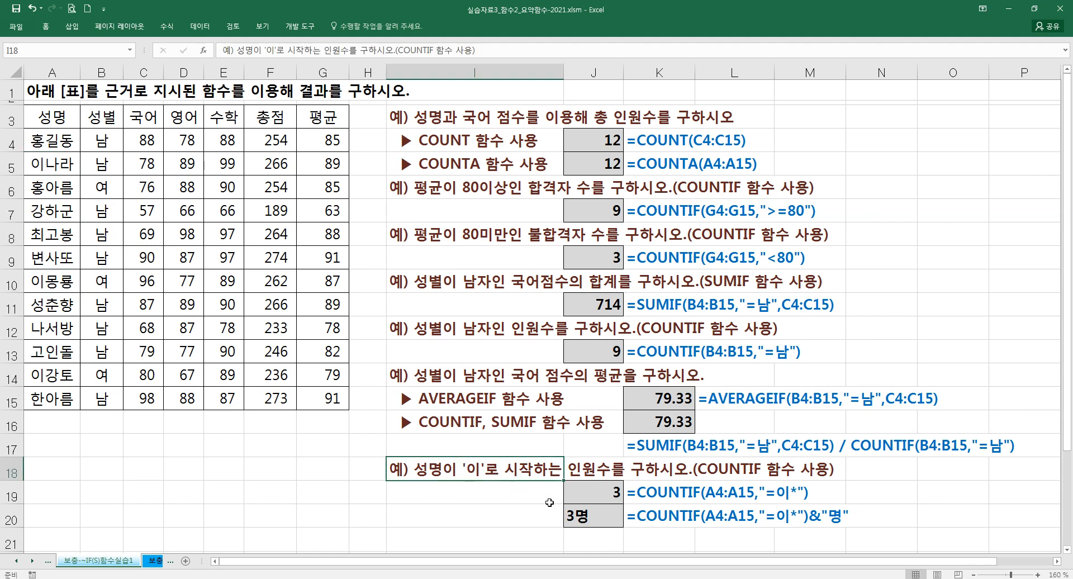
# - Start a COUNTIF formula in I19 and bring up its function arguments
pyautogui.click(471, 496)
pyautogui.write('=')
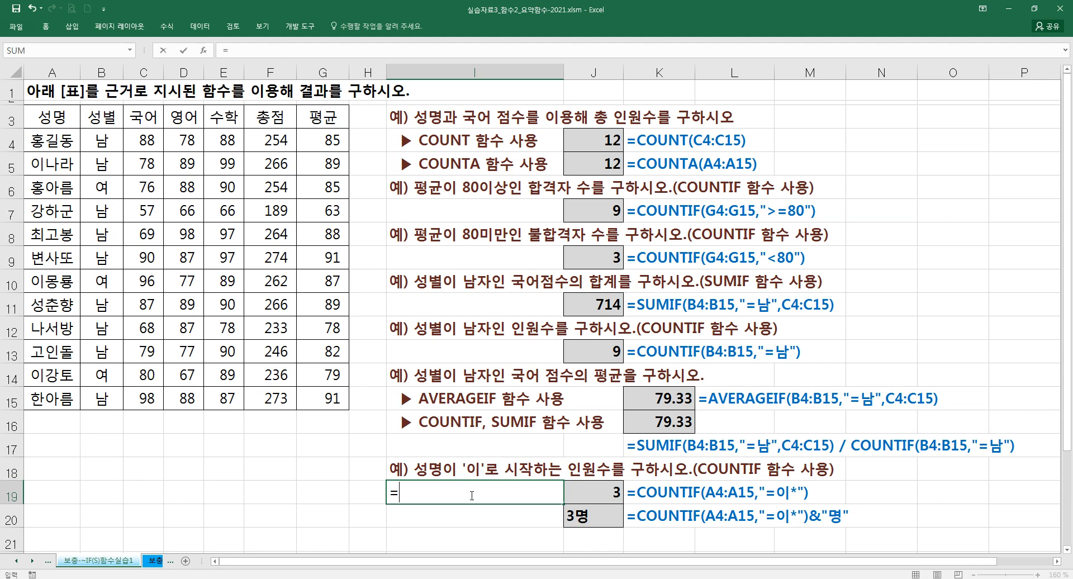
pyautogui.write('COUN')
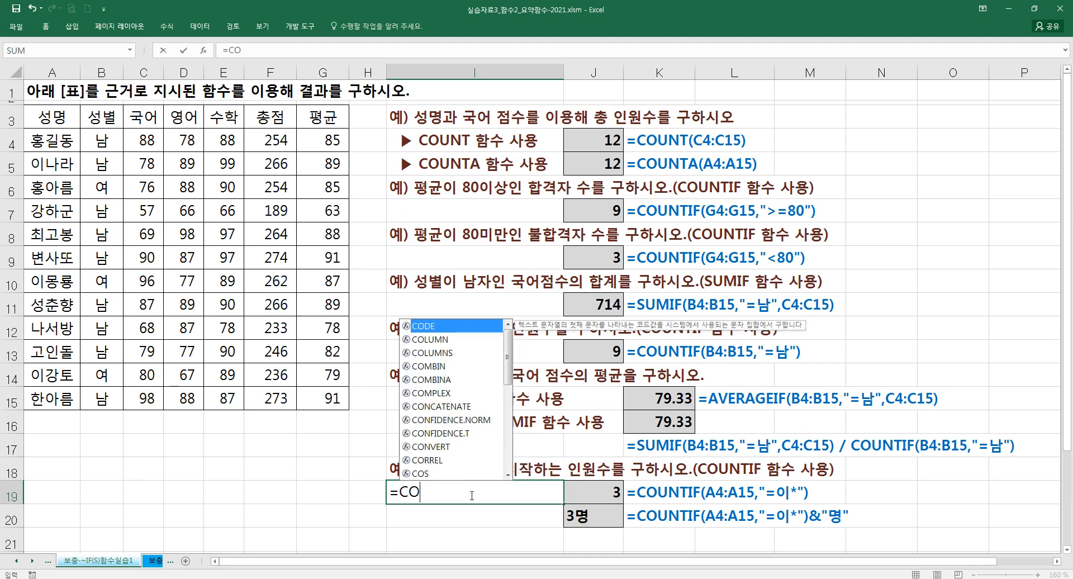
pyautogui.press('Down')
pyautogui.press('Down')
pyautogui.press('Down')
pyautogui.press('Tab')
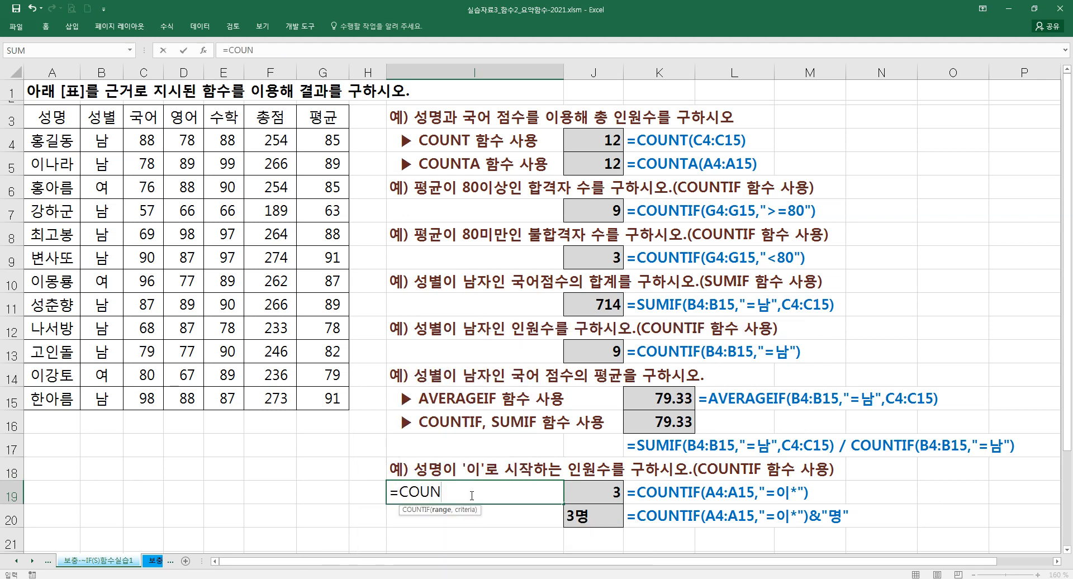
pyautogui.hotkey('ctrl', 'a')
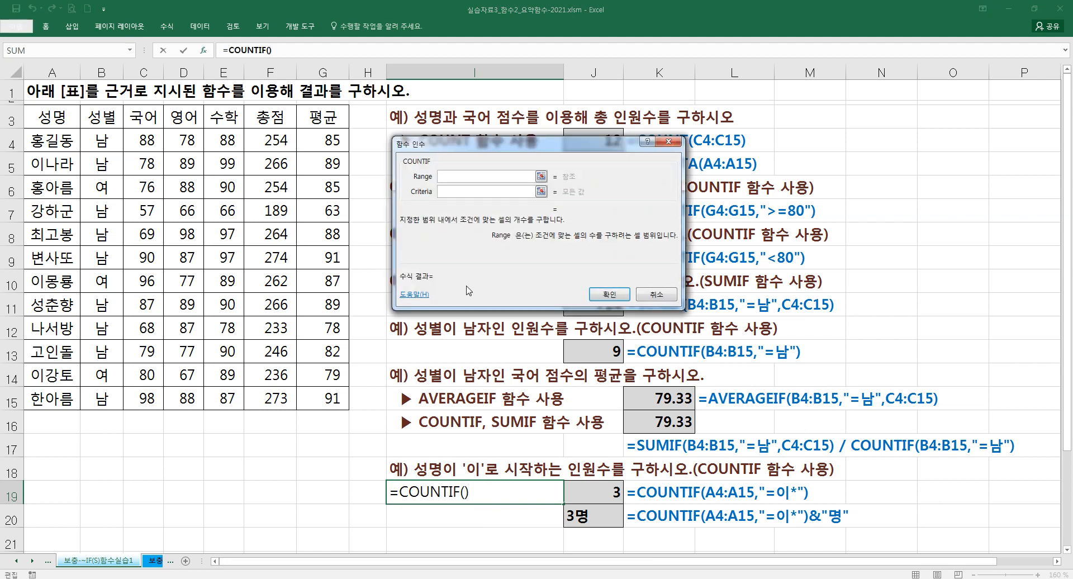
# - Set the COUNTIF range to A4:A15 and the criteria to "=이"
pyautogui.moveTo(56, 147); pyautogui.dragTo(61, 400)
pyautogui.click(446, 191)
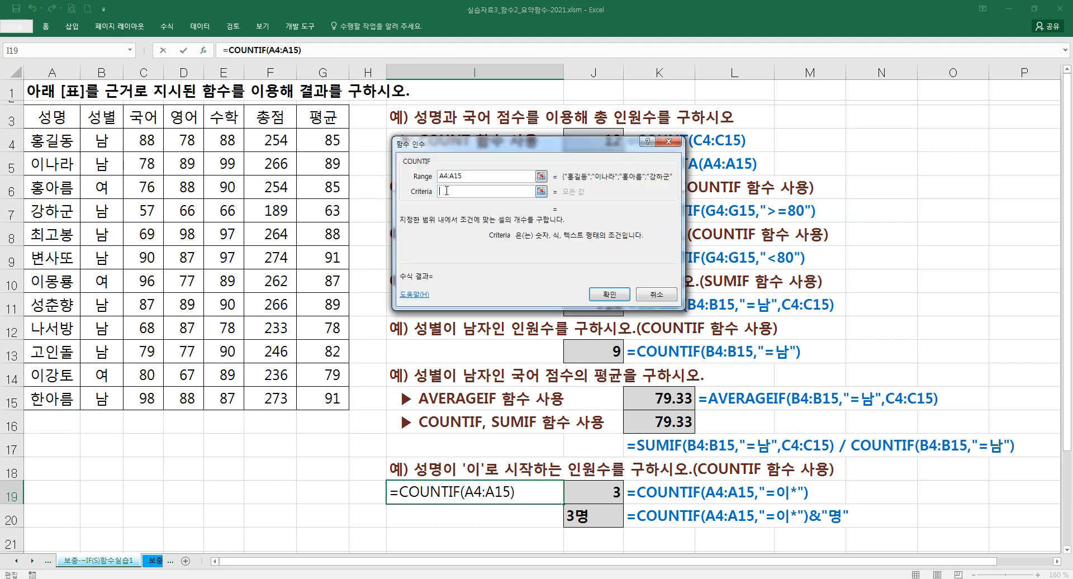
pyautogui.write('=')
pyautogui.write('"')
pyautogui.press('BackSpace')
pyautogui.write('DL')
pyautogui.press('BackSpace')
pyautogui.press('BackSpace')
pyautogui.write('이')
pyautogui.press('Tab')
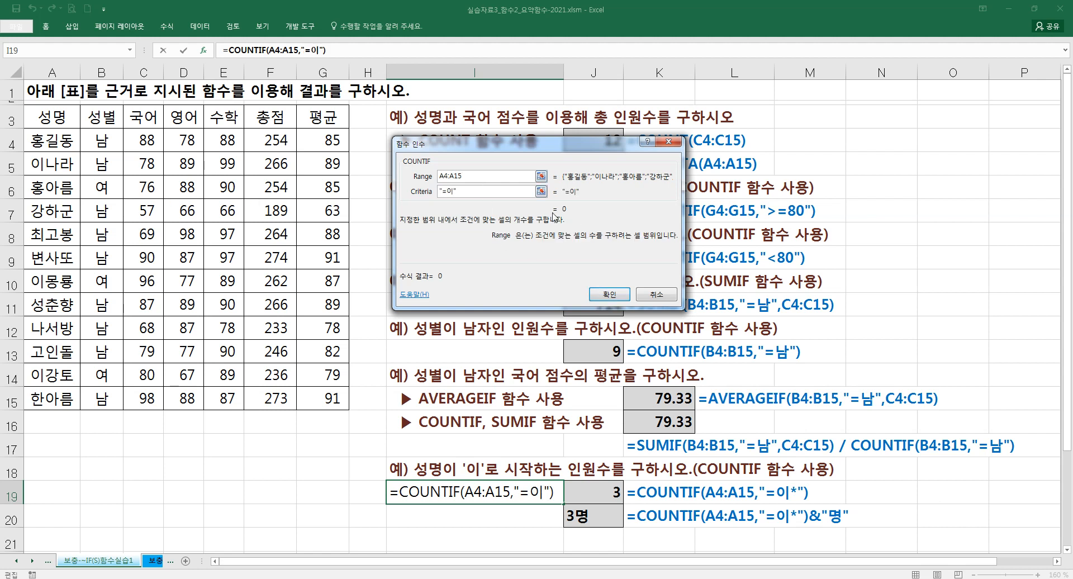
# - Change the COUNTIF criteria to "=이*", confirm the formula in I19, and clear the cell
pyautogui.click(457, 192)
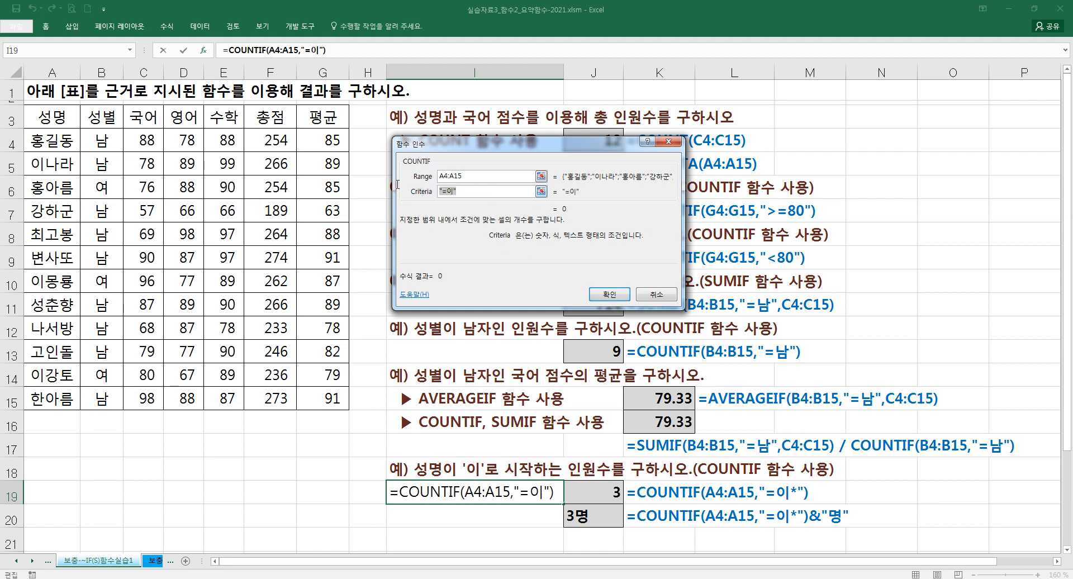
pyautogui.write('=이')
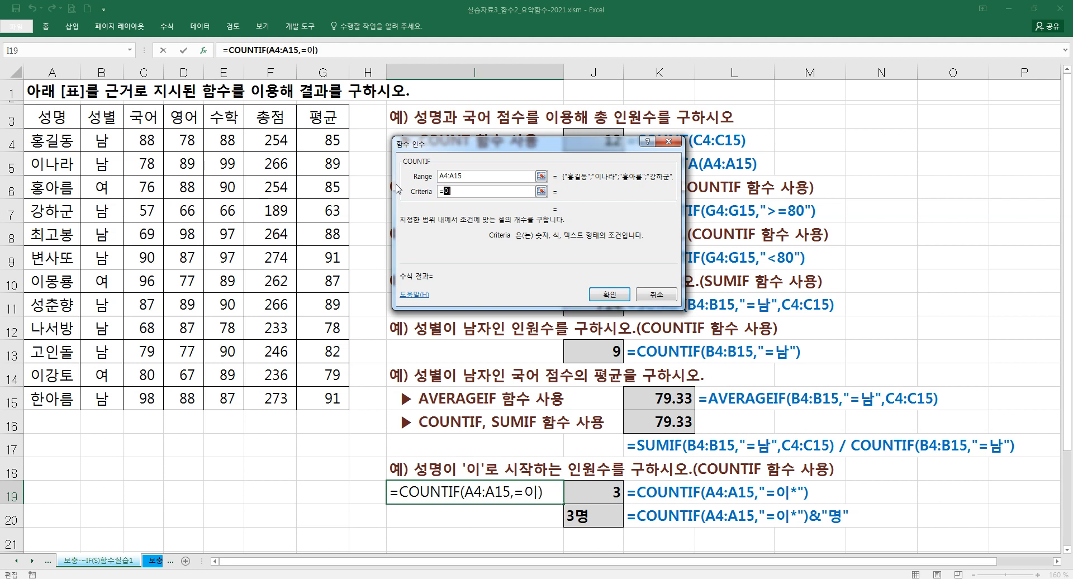
pyautogui.write('*')
pyautogui.click(472, 174)
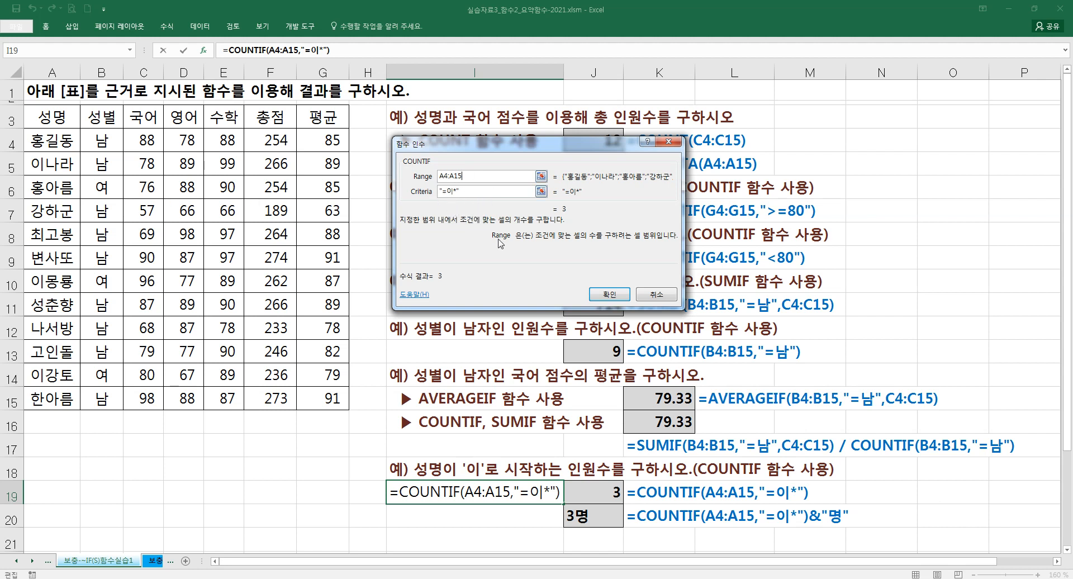
pyautogui.click(609, 295)
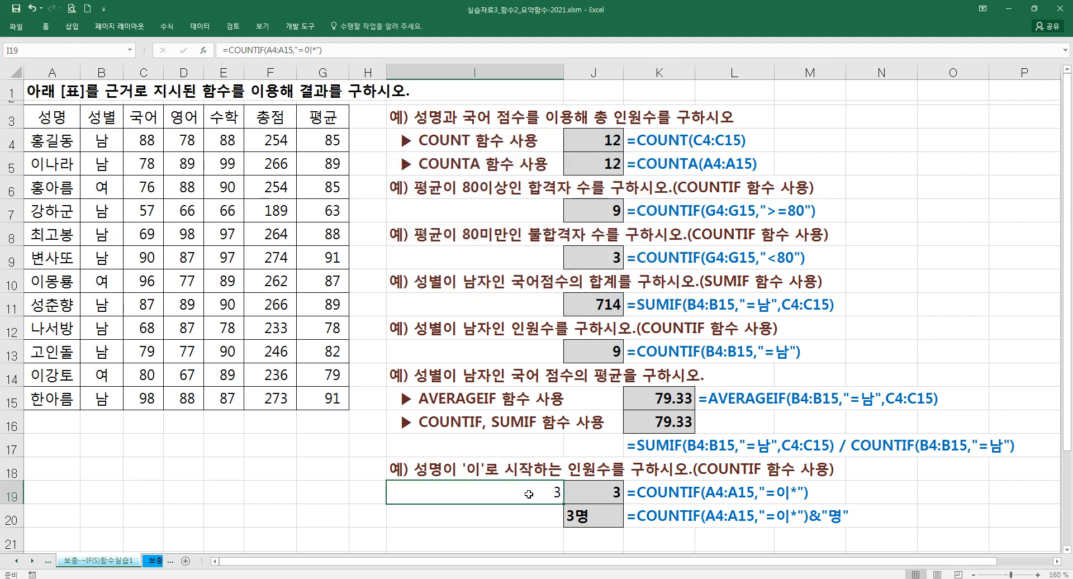
pyautogui.press('Delete')
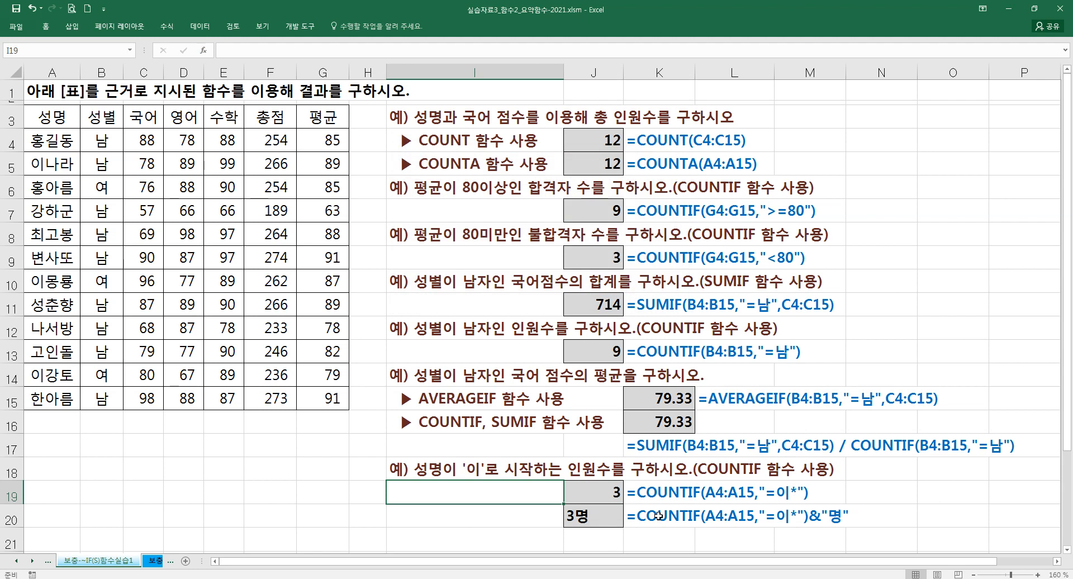
# - Compare the formulas in J19 and J20, and review the example block in I3:J20
pyautogui.click(607, 516)
pyautogui.press('Up')
pyautogui.press('Down')
pyautogui.press('Up')
pyautogui.press('Down')
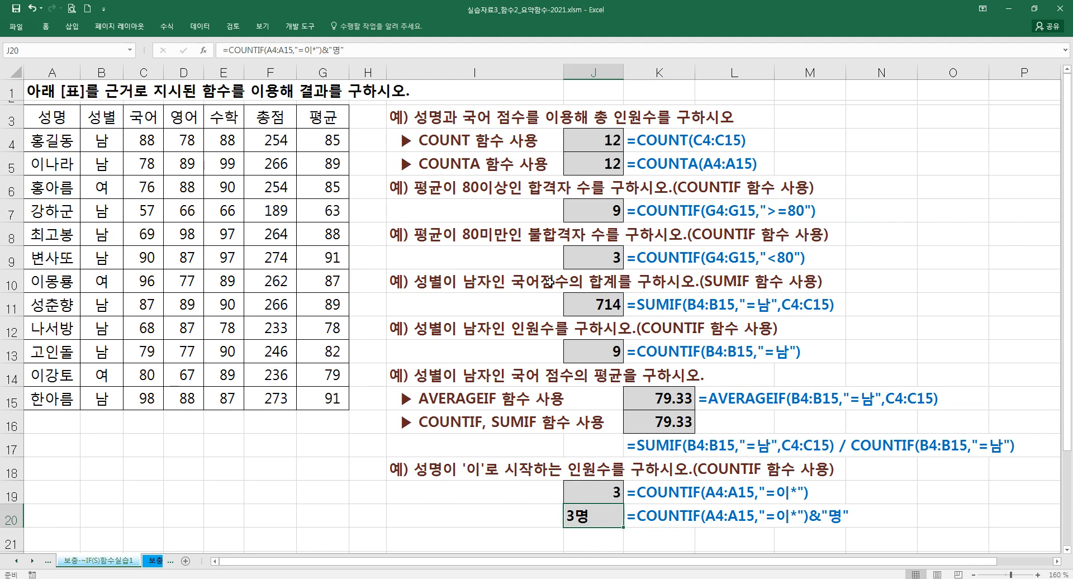
pyautogui.moveTo(424, 119); pyautogui.dragTo(503, 517)
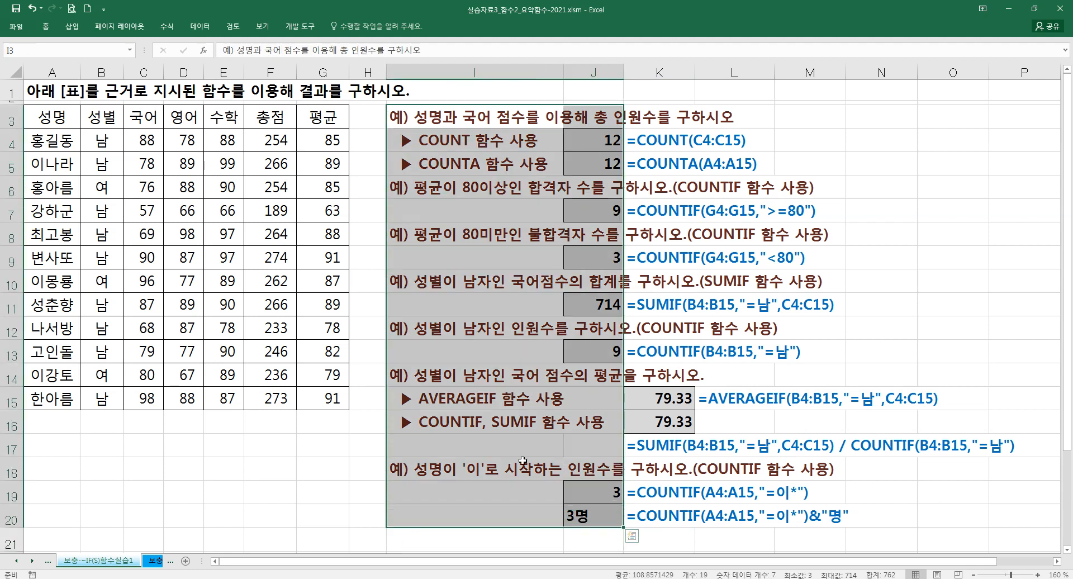
pyautogui.click(511, 451)
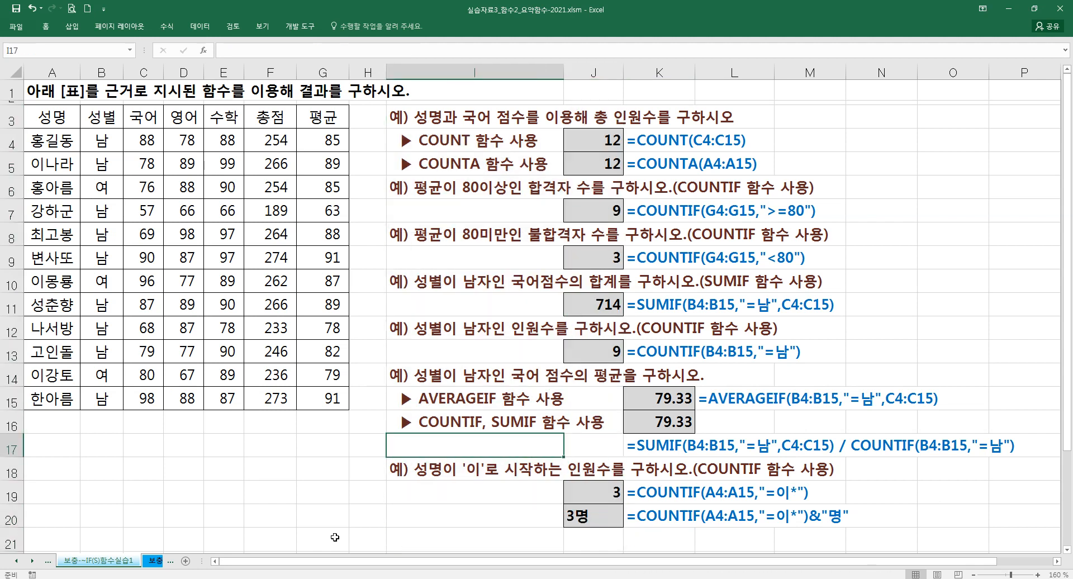
# - Switch to the IF(S)함수실습2 worksheet and go to its start
pyautogui.click(158, 561)
pyautogui.click(267, 371)
pyautogui.scroll(4, 267, 371)
pyautogui.moveTo(174, 353); pyautogui.dragTo(2, 331)
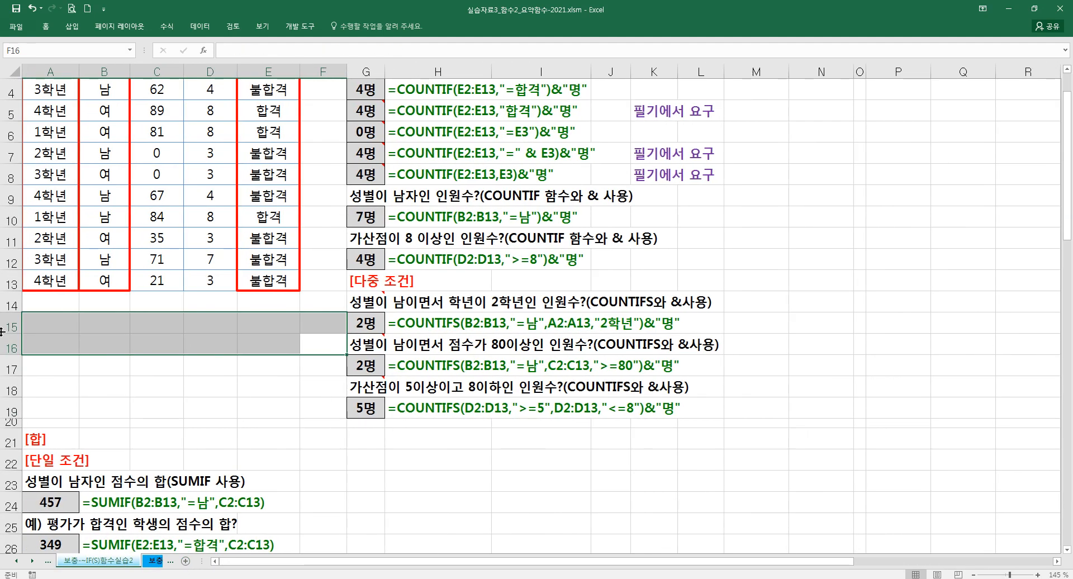
pyautogui.click(170, 356)
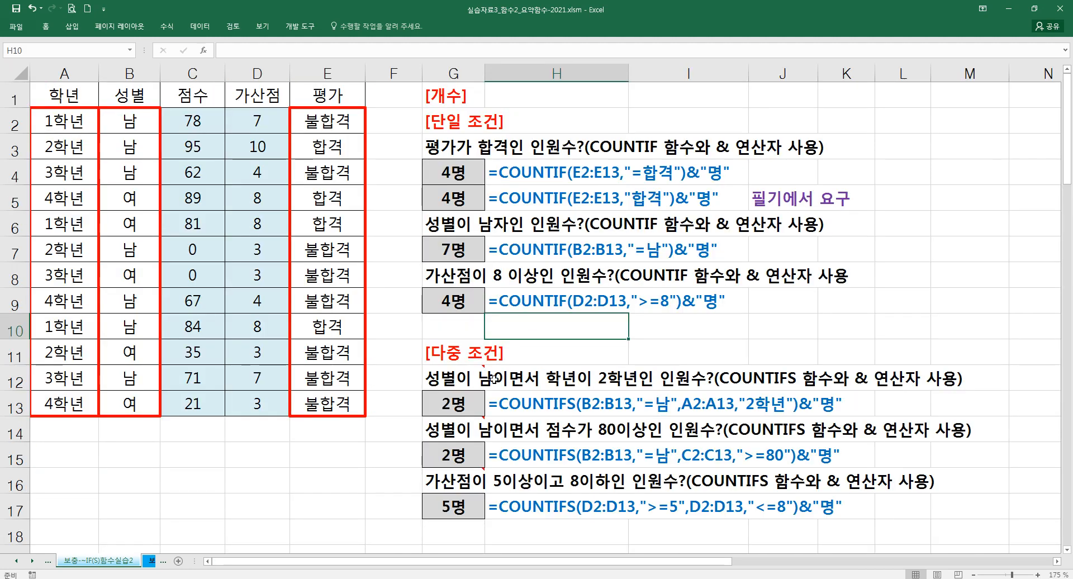
# - Look through the worksheet's single-condition, multiple-condition and wildcard examples, from the COUNTIF question in G3 down to row 70
pyautogui.scroll(-2, 452, 229)
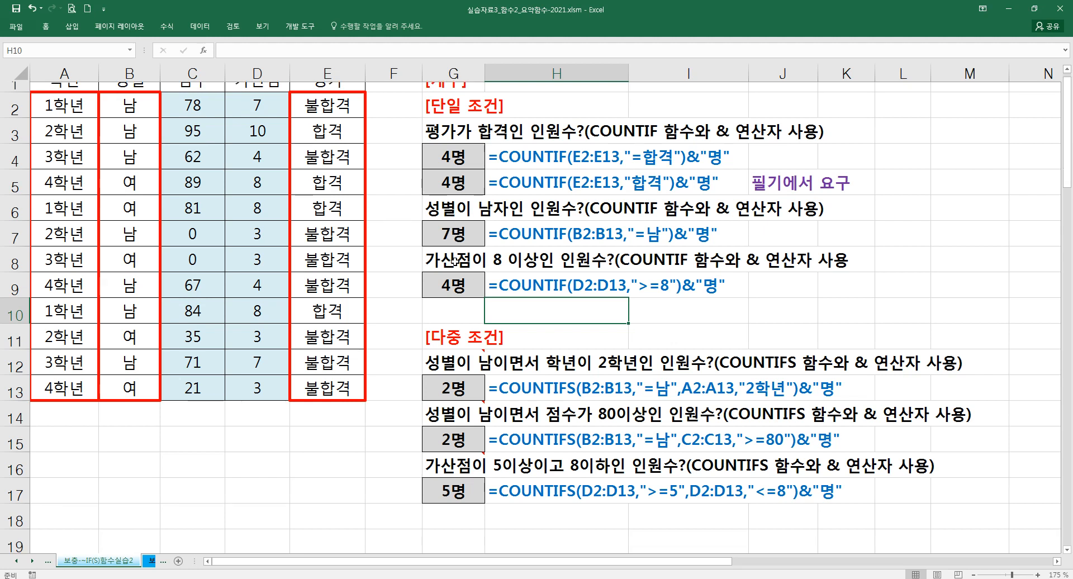
pyautogui.scroll(2, 456, 268)
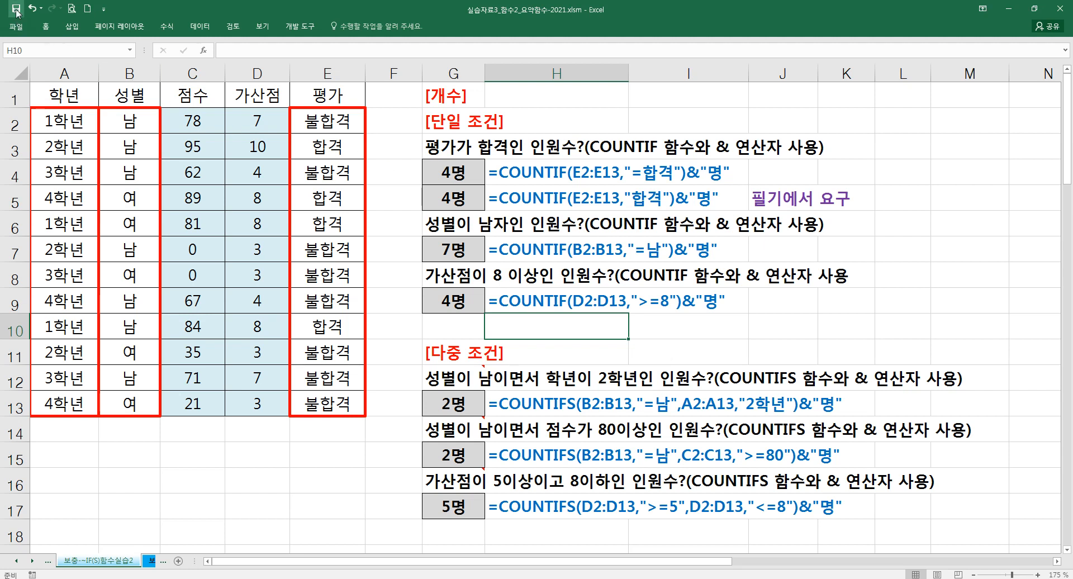
pyautogui.click(402, 176)
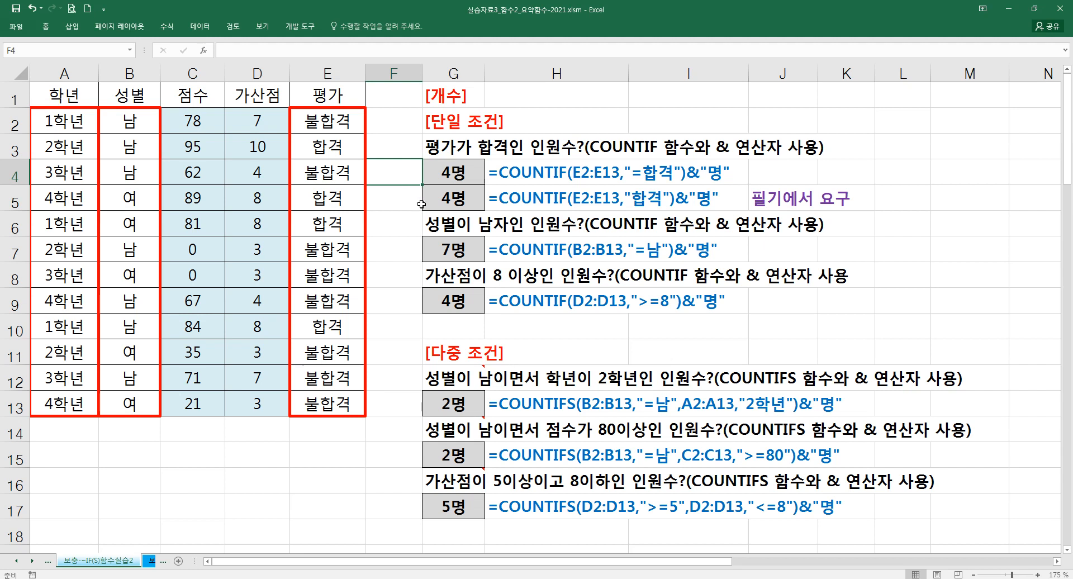
pyautogui.click(460, 147)
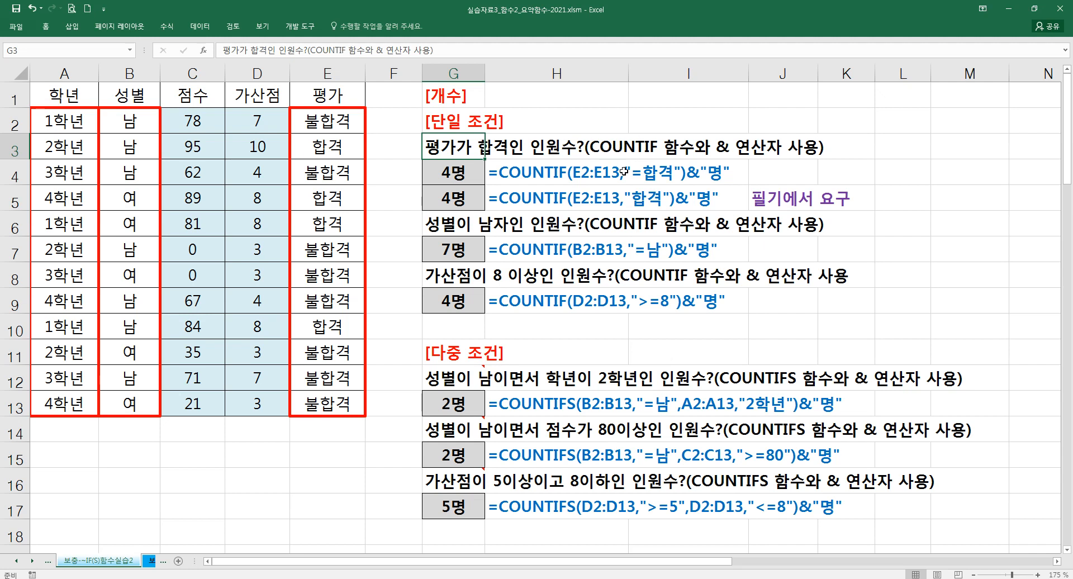
pyautogui.scroll(-17, 516, 245)
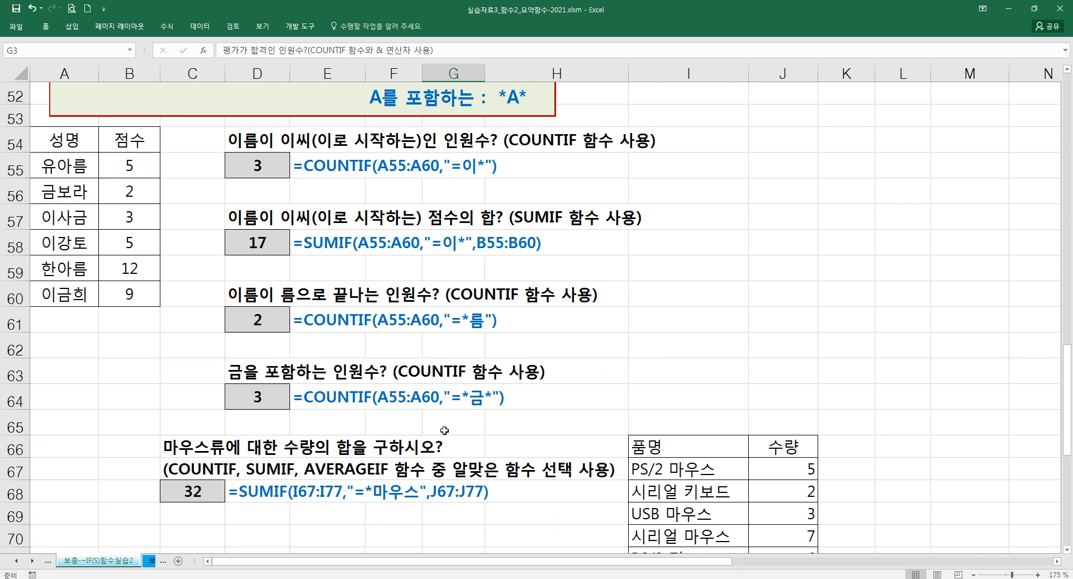
pyautogui.scroll(12, 518, 326)
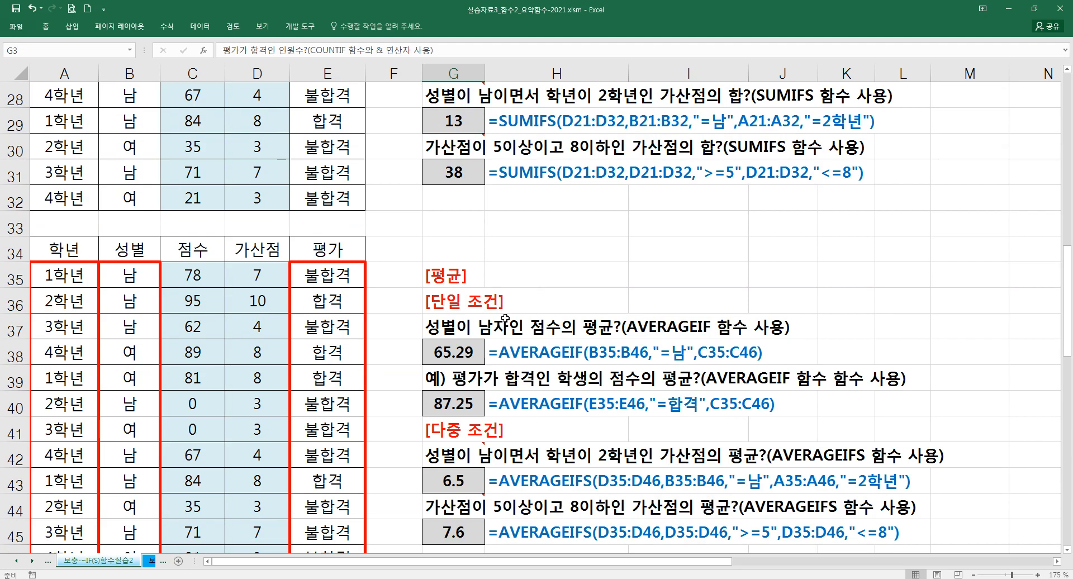
pyautogui.scroll(5, 506, 319)
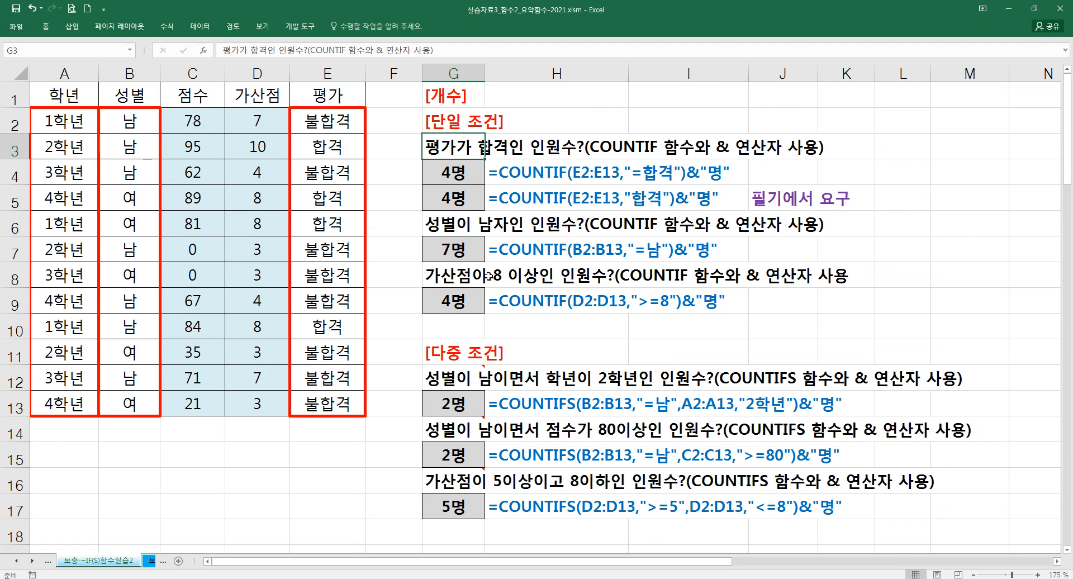
# - Inspect the COUNTIF arguments of the formula in G4, and compare the formula in G5 and the ">=8" criteria in row 9
pyautogui.click(461, 176)
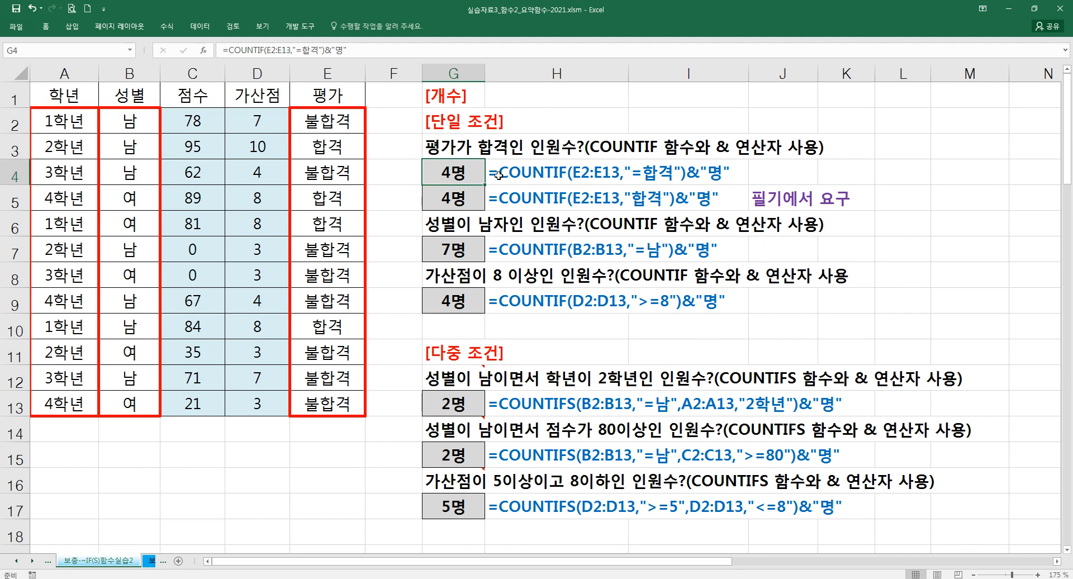
pyautogui.click(204, 50)
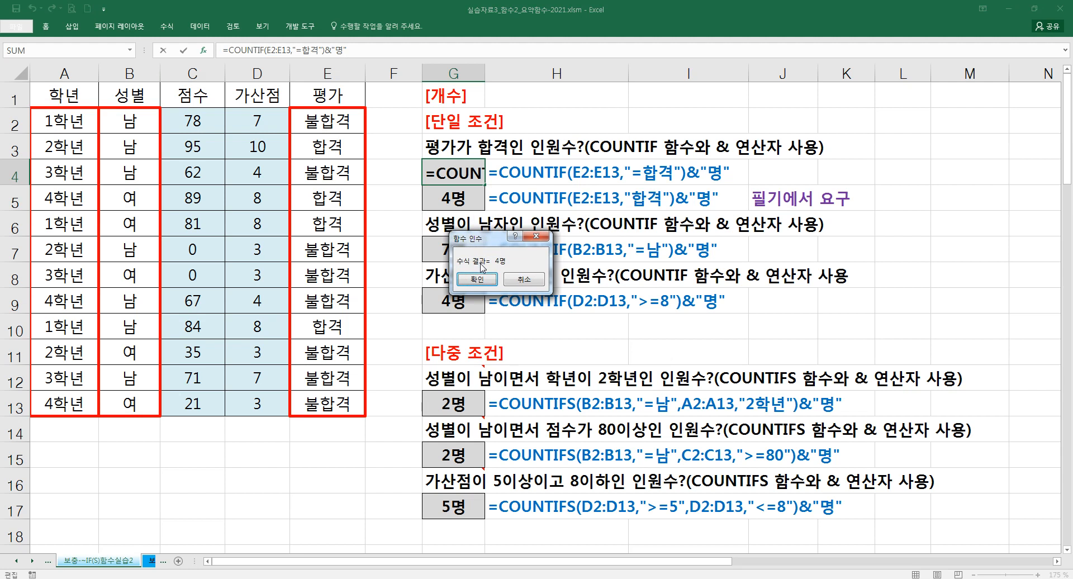
pyautogui.click(268, 49)
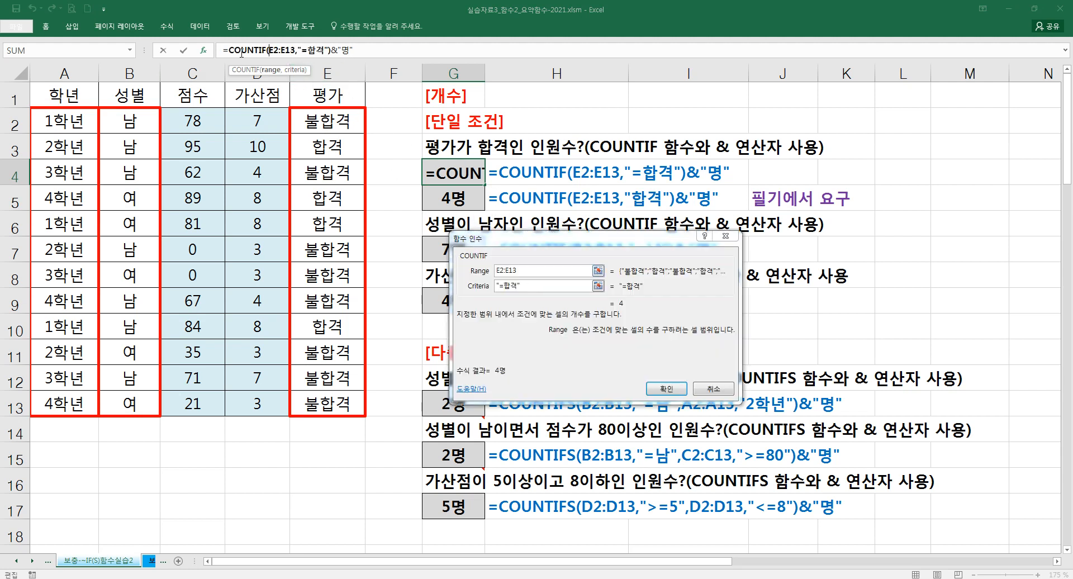
pyautogui.click(224, 50)
pyautogui.click(238, 51)
pyautogui.click(528, 287)
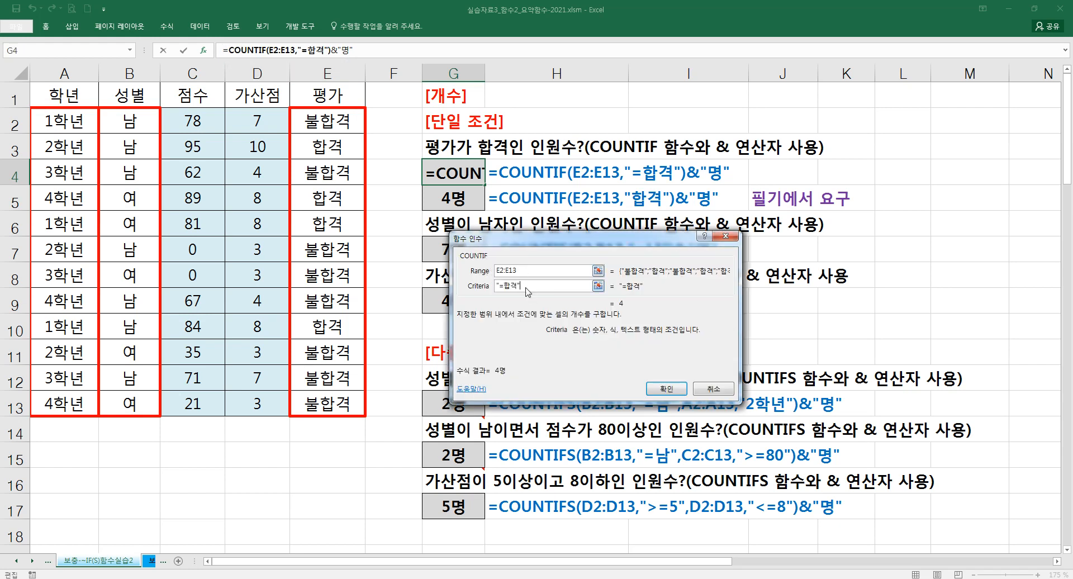
pyautogui.click(666, 389)
pyautogui.click(458, 195)
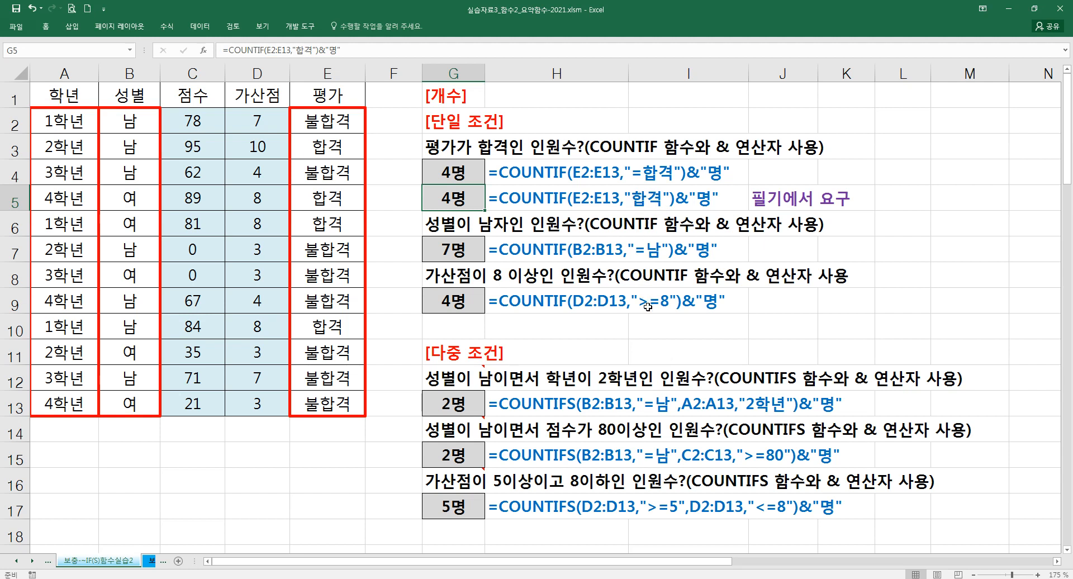
pyautogui.moveTo(637, 297); pyautogui.dragTo(658, 312)
pyautogui.press('Escape')
# - Inspect the COUNTIF arguments of the formula in G7
pyautogui.click(466, 252)
pyautogui.click(203, 50)
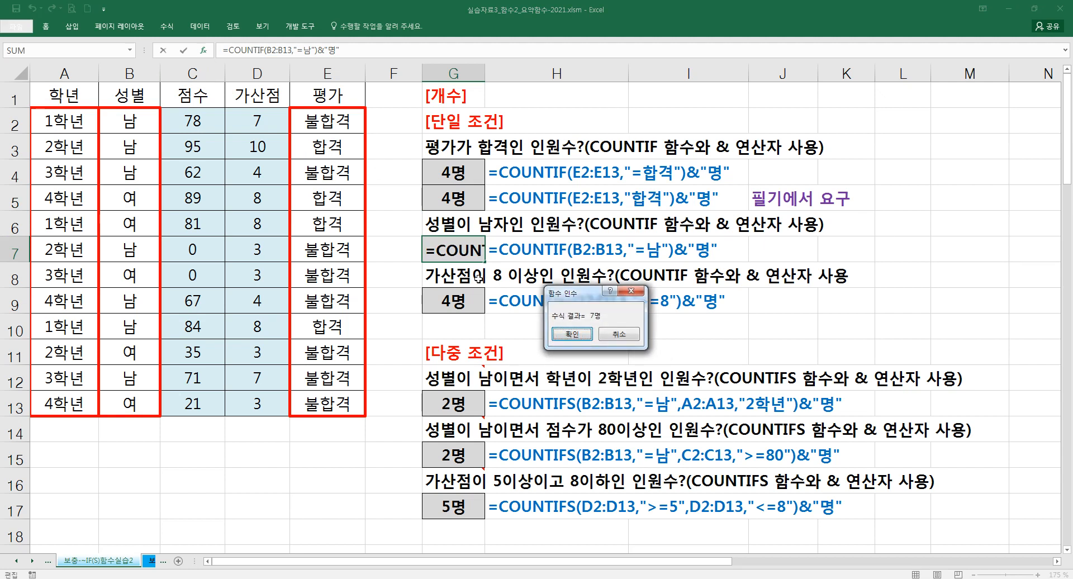
pyautogui.click(275, 51)
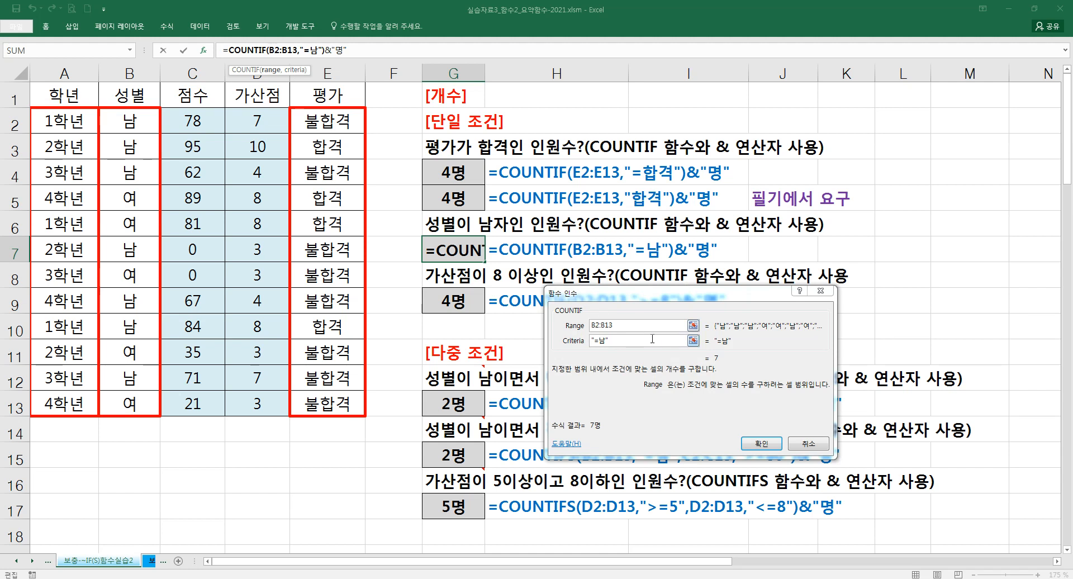
pyautogui.press('Return')
# - Build a COUNTIF formula in G10 that counts cells in D2:D13 meeting the criteria ">=8"
pyautogui.click(471, 322)
pyautogui.write('=')
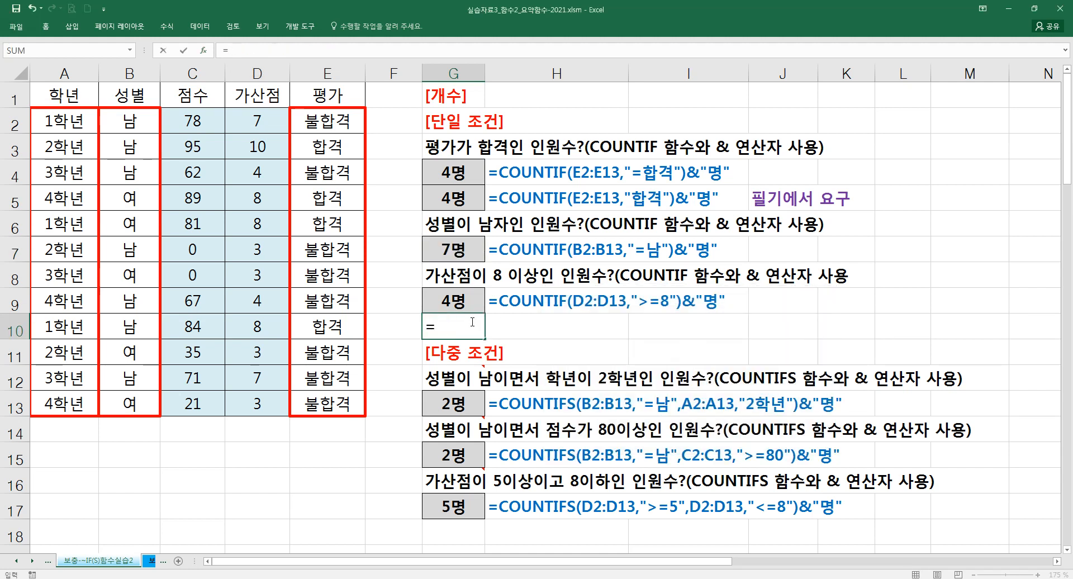
pyautogui.write('COUNT')
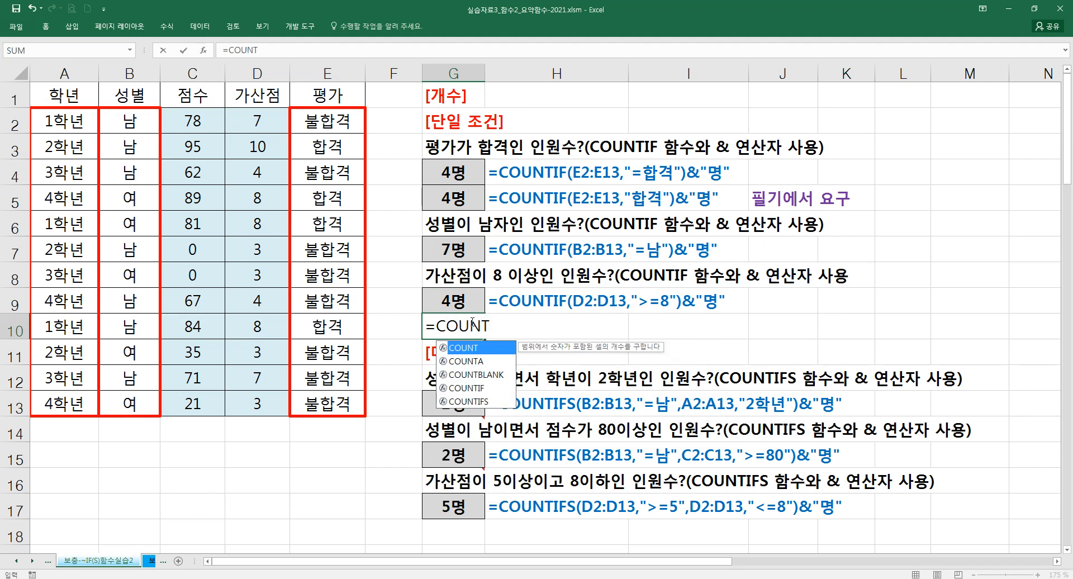
pyautogui.press('Down')
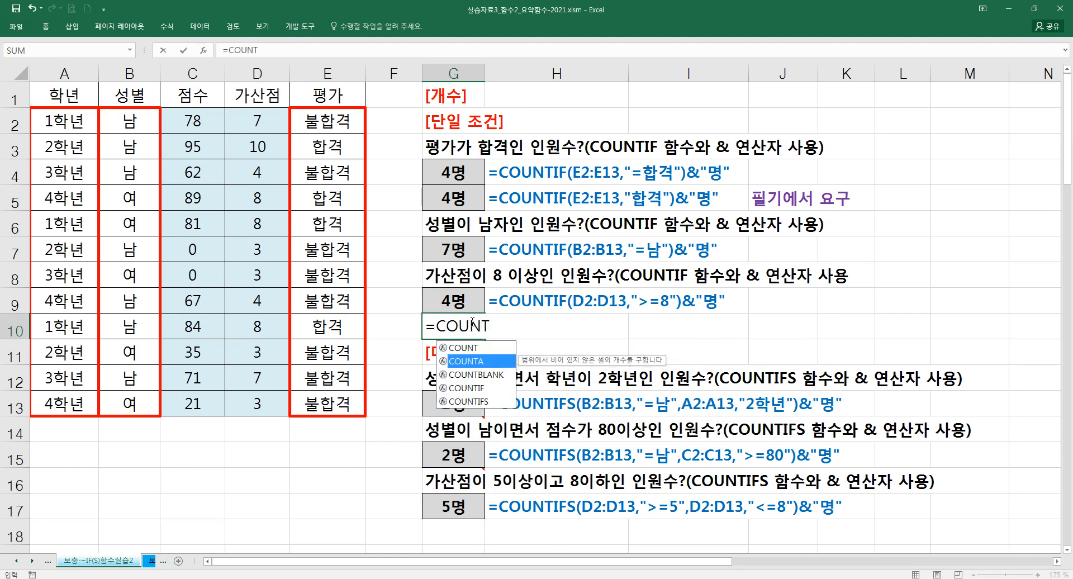
pyautogui.press('Down')
pyautogui.press('Down')
pyautogui.press('Tab')
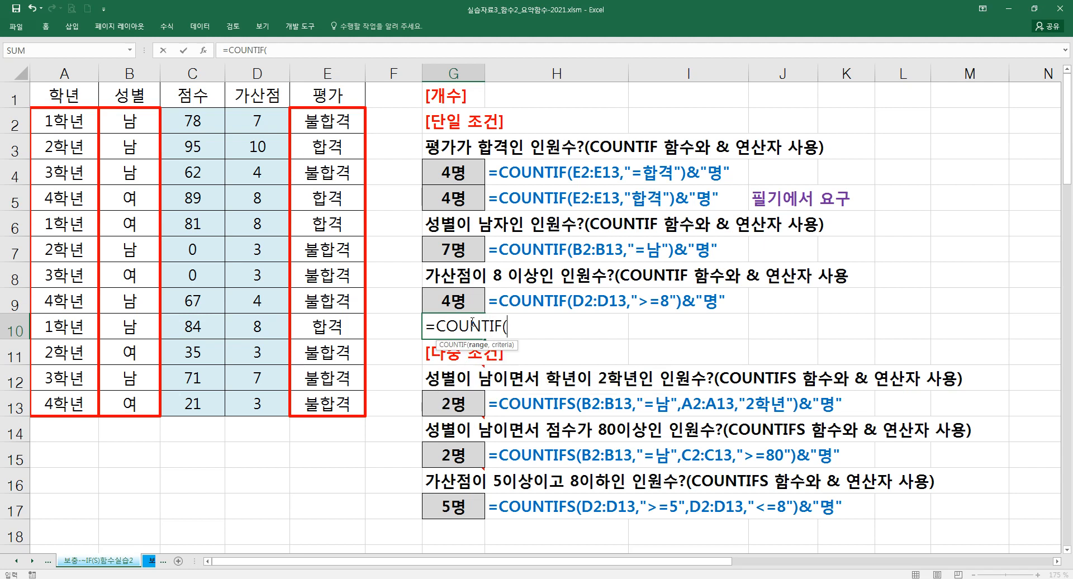
pyautogui.hotkey('ctrl', 'a')
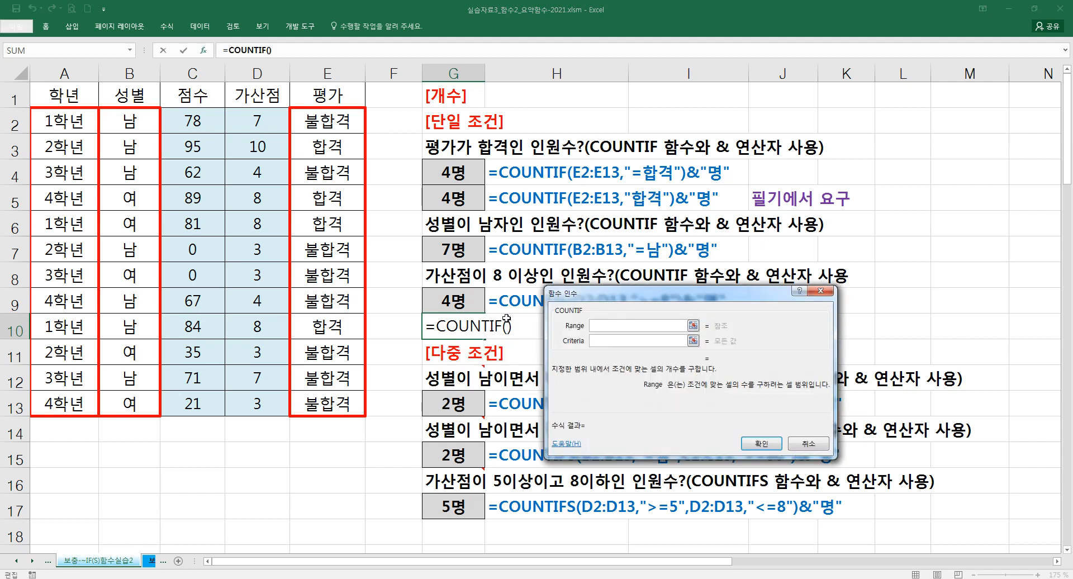
pyautogui.click(263, 123)
pyautogui.moveTo(266, 124); pyautogui.dragTo(262, 404)
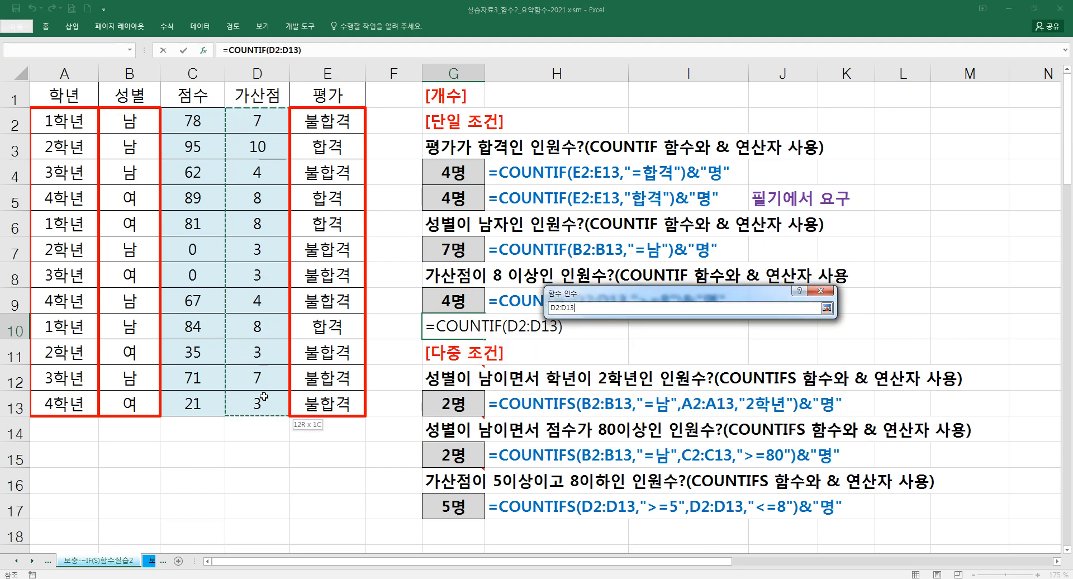
pyautogui.click(610, 341)
pyautogui.write('>=8')
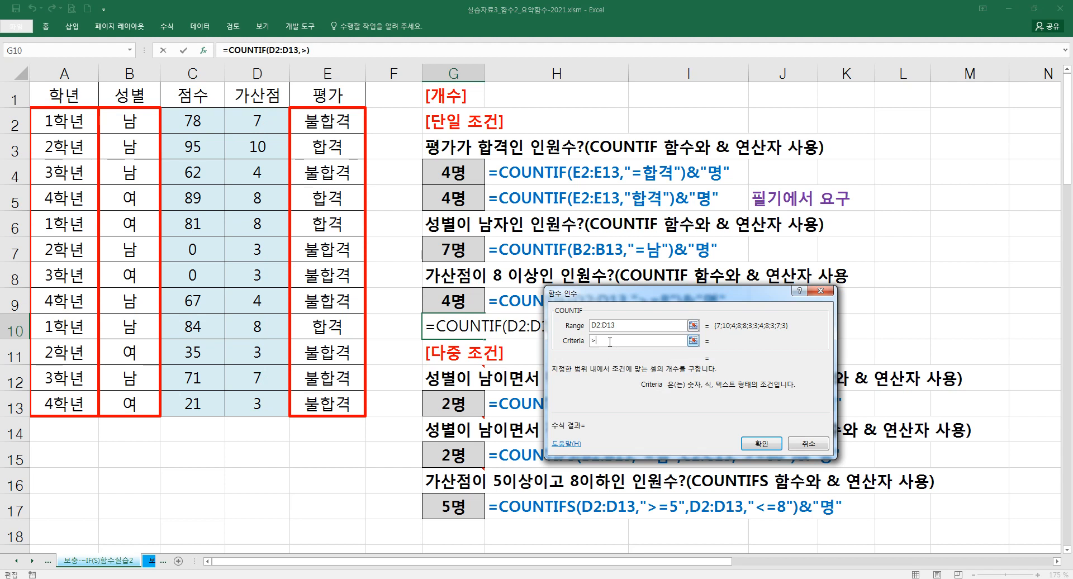
pyautogui.click(637, 329)
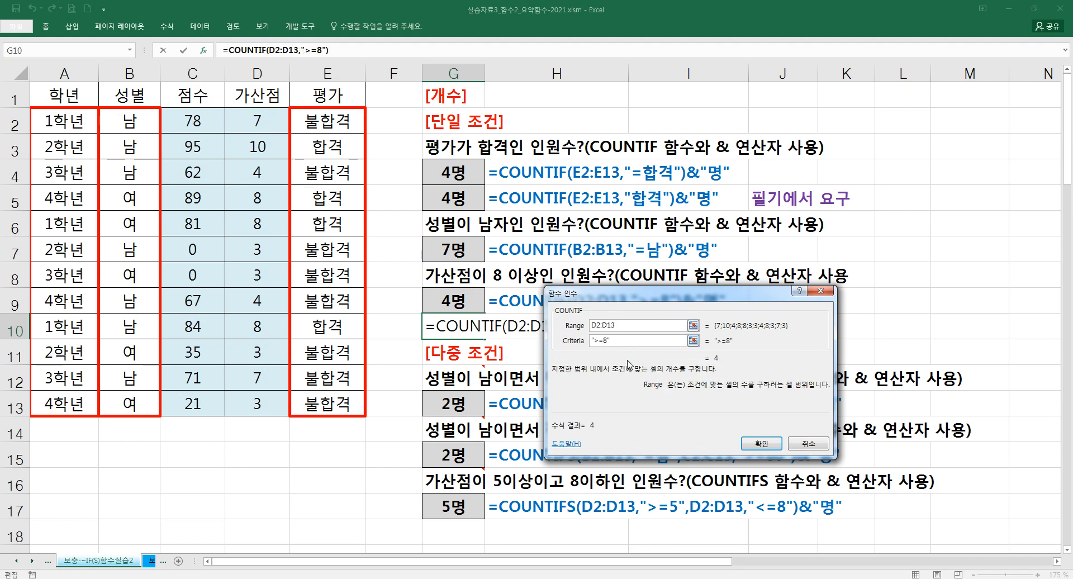
# - Append &"명" to the COUNTIF formula in G10 and enter it
pyautogui.click(354, 55)
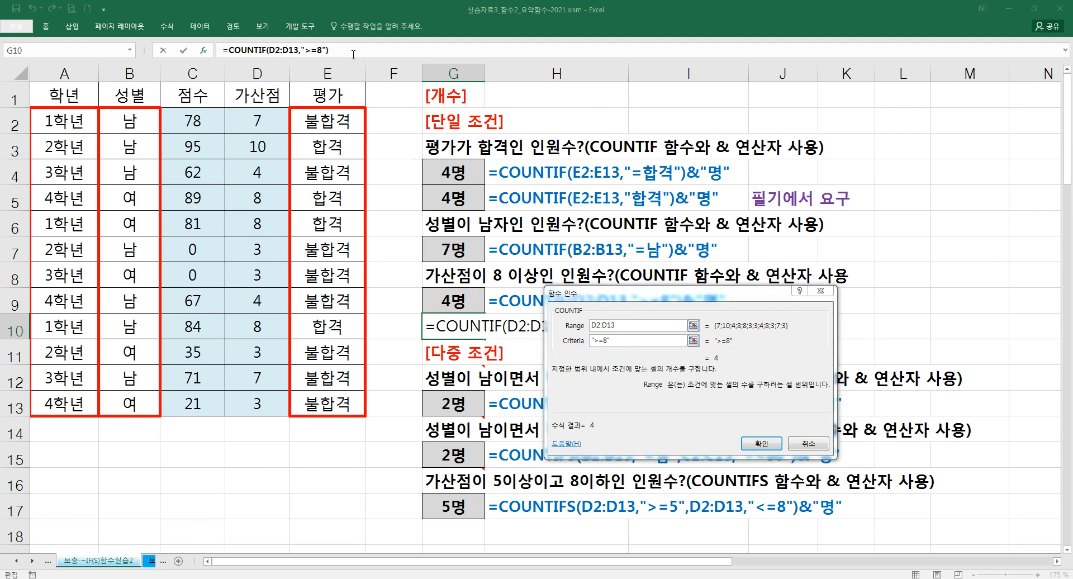
pyautogui.write('&"명"')
pyautogui.press('Return')
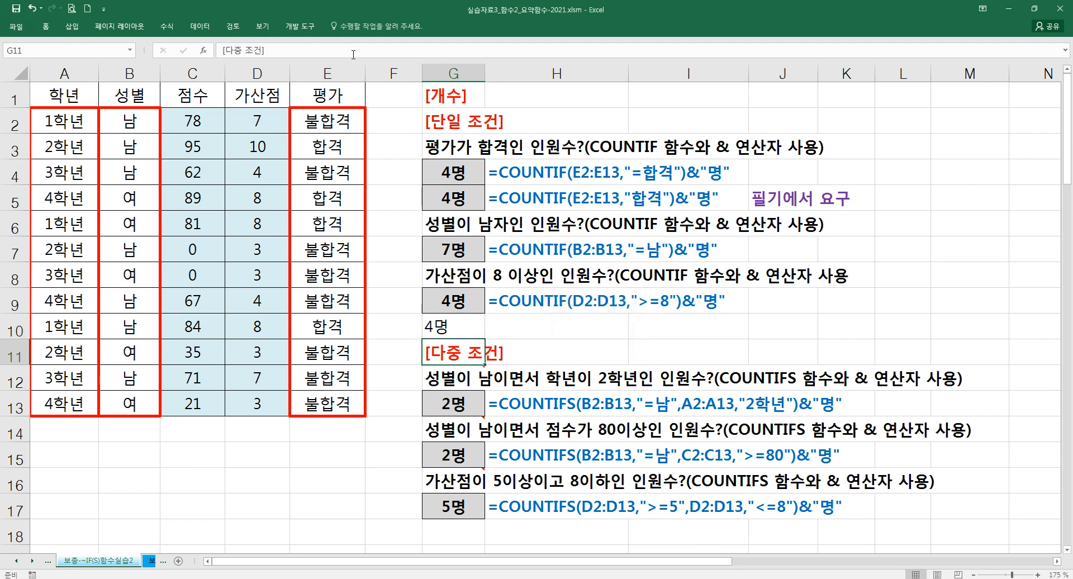
# - Delete the practice formula from G10 and select the matching example in G9
pyautogui.click(466, 320)
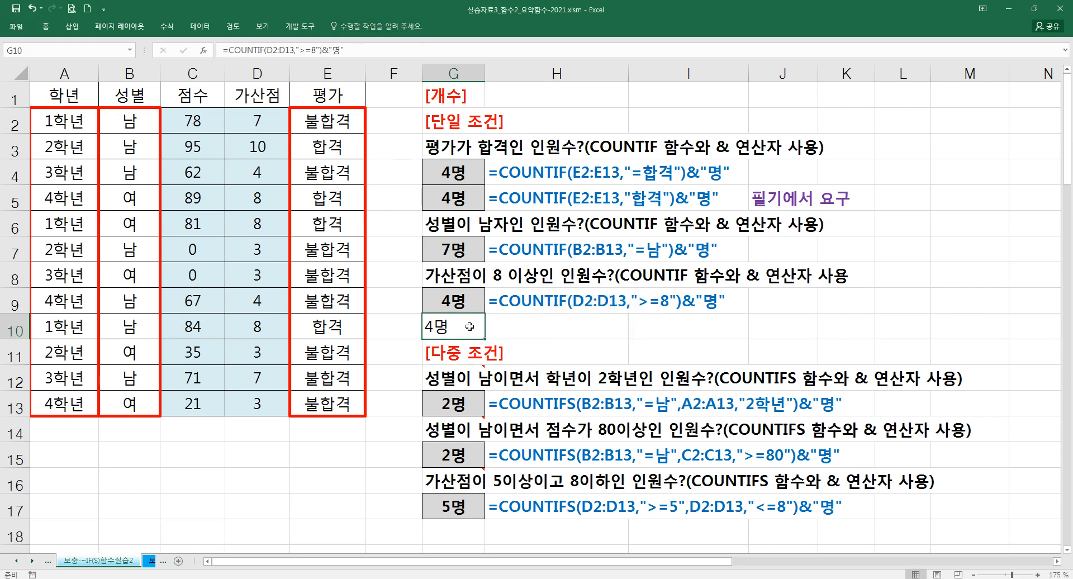
pyautogui.press('Delete')
pyautogui.click(473, 306)
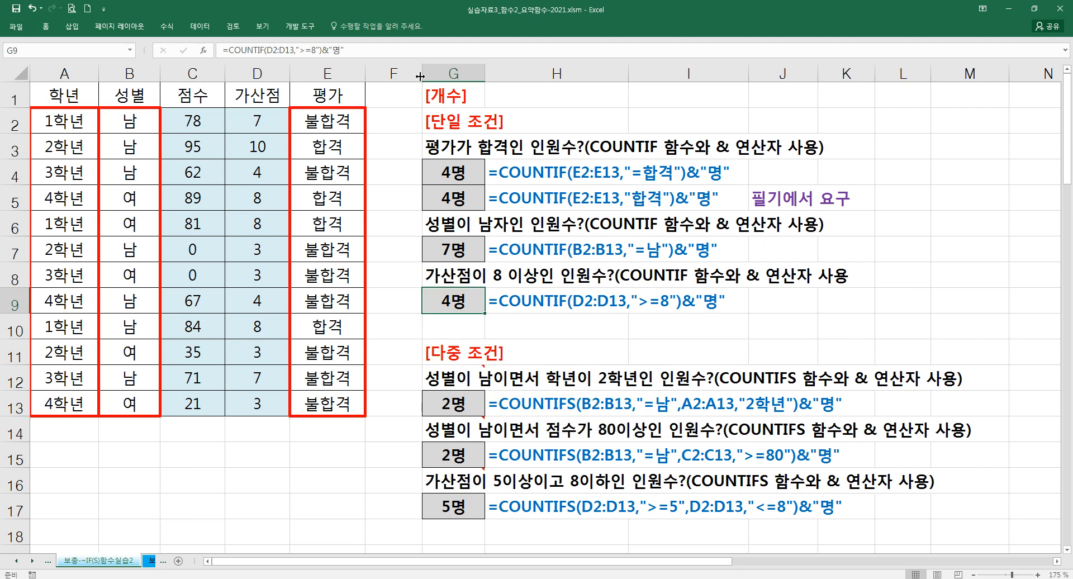
# - Widen column F slightly
pyautogui.moveTo(425, 70); pyautogui.dragTo(429, 69)
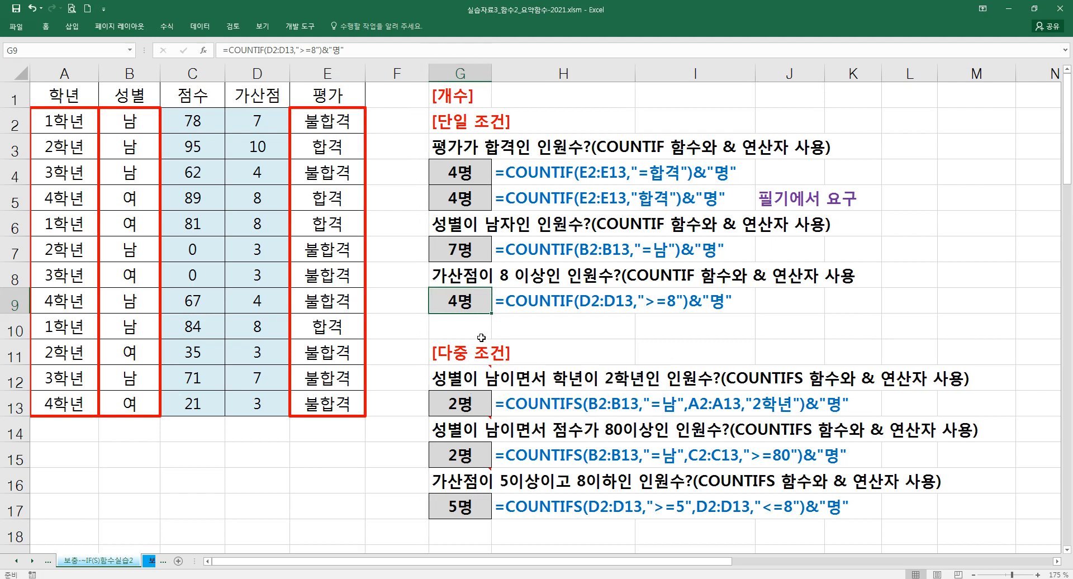
pyautogui.scroll(-1, 487, 338)
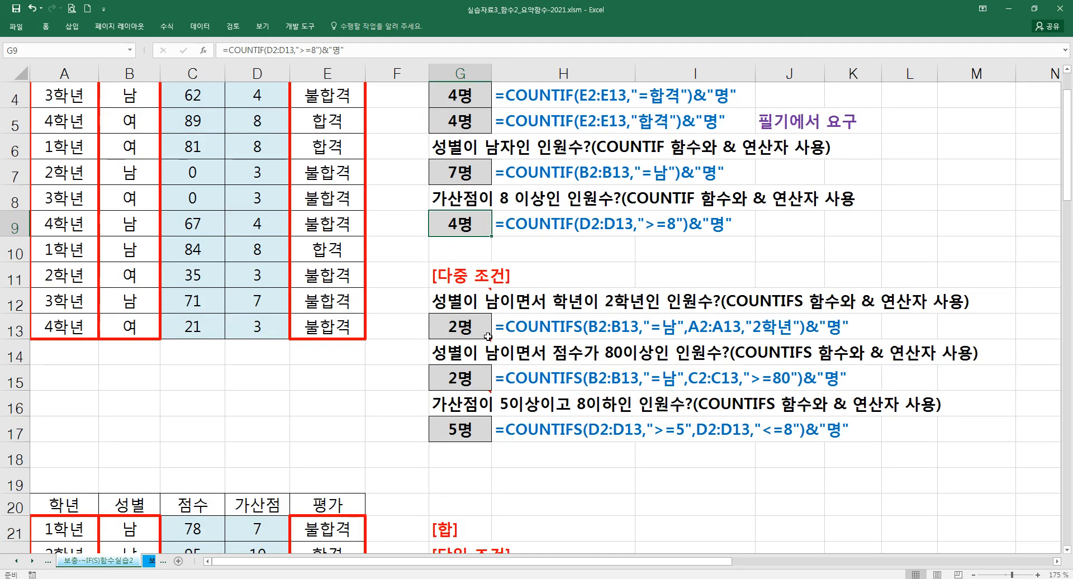
pyautogui.scroll(1, 456, 321)
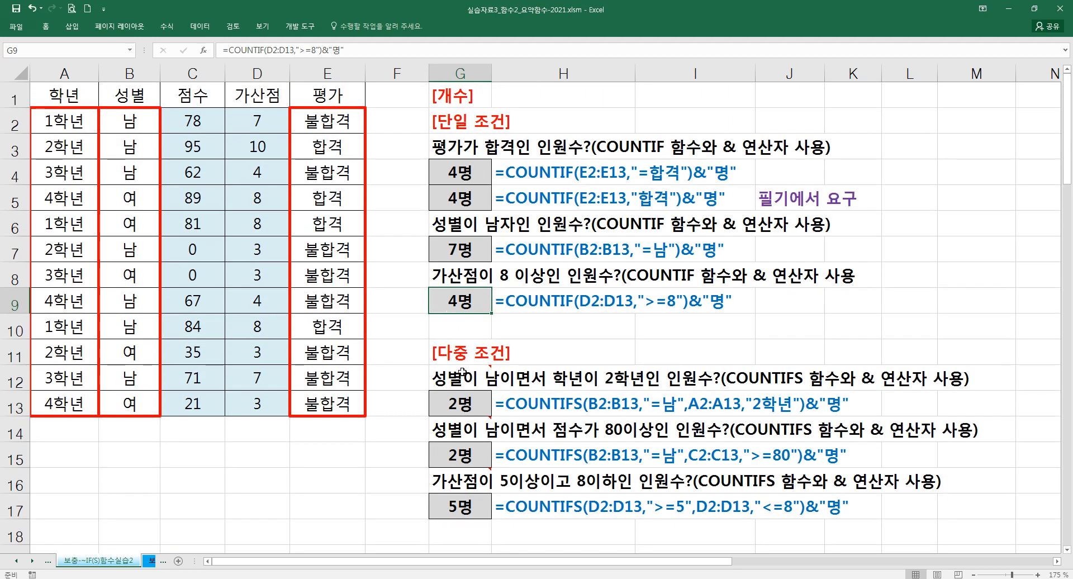
# - Start a COUNTIFS formula in F13 and open its function arguments
pyautogui.click(408, 411)
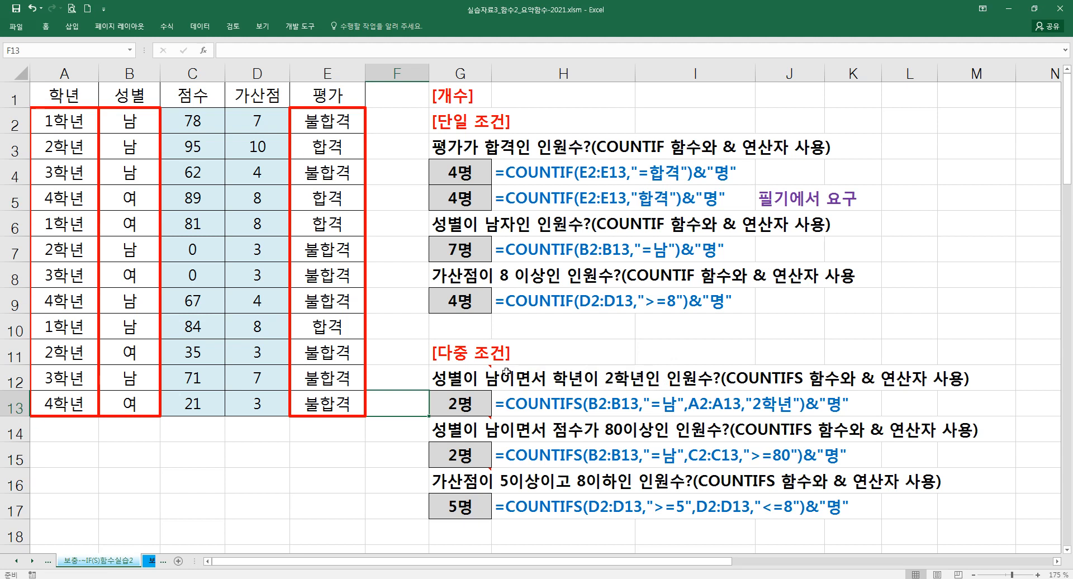
pyautogui.write('=채')
pyautogui.press('BackSpace')
pyautogui.press('Hangul')
pyautogui.write('COUNT')
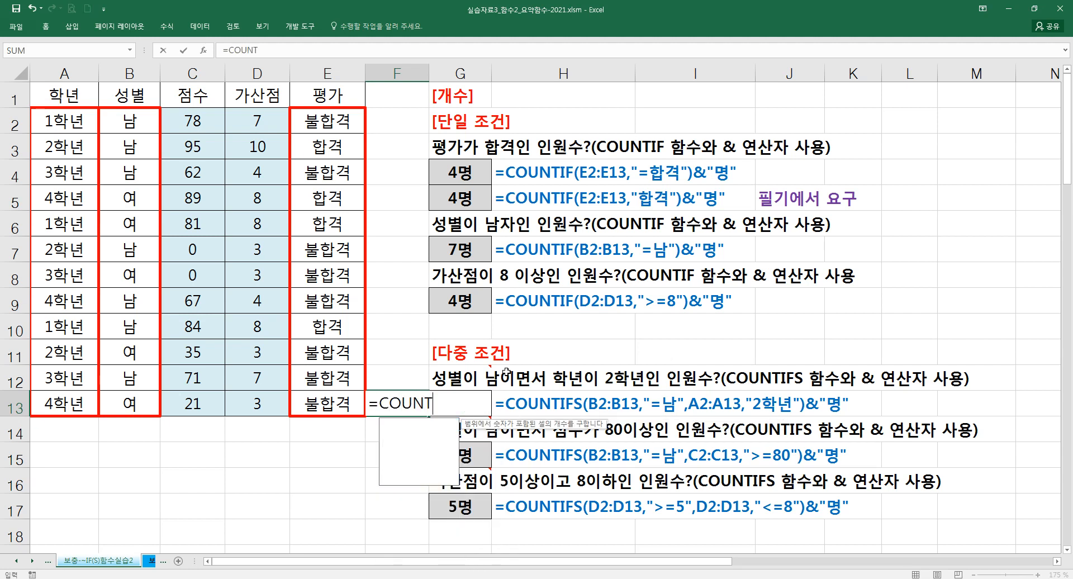
pyautogui.write('IFS(')
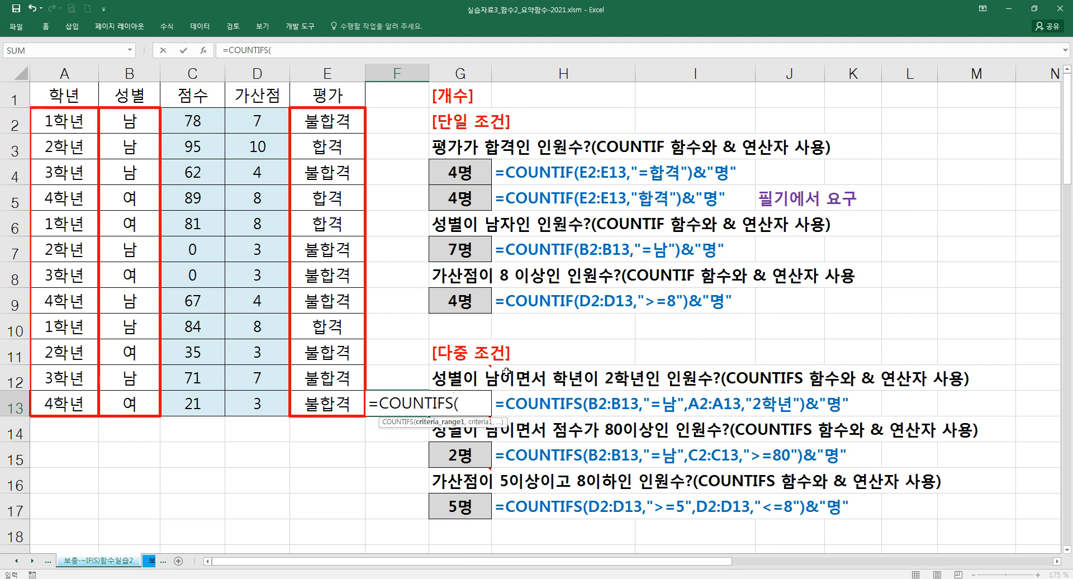
pyautogui.hotkey('ctrl', 'a')
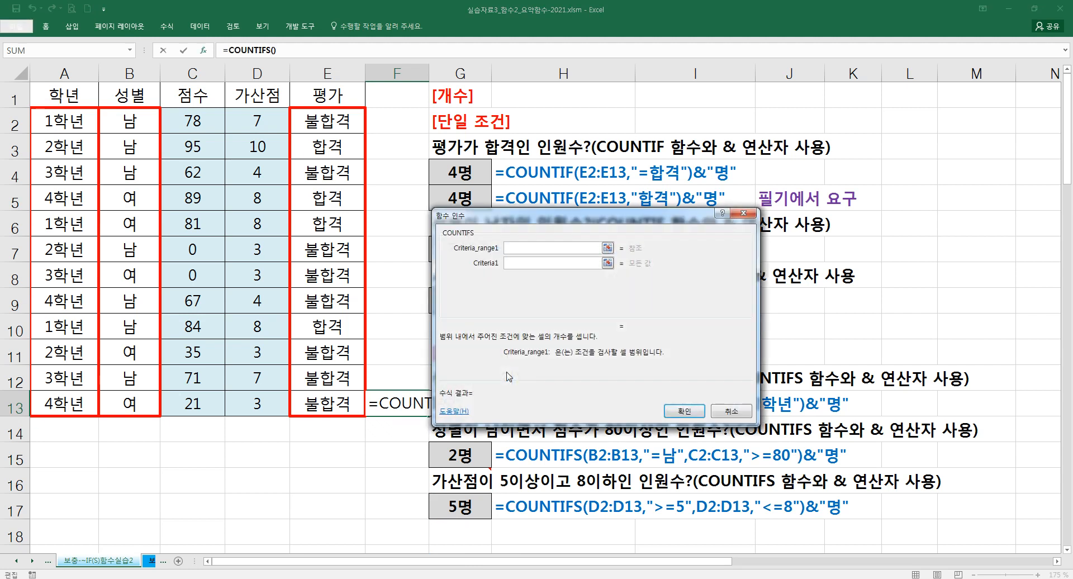
# - Reveal the additional COUNTIFS criteria fields up to Criteria_range3 and reposition the arguments dialog clear of the data and the question
pyautogui.moveTo(545, 222); pyautogui.dragTo(613, 179)
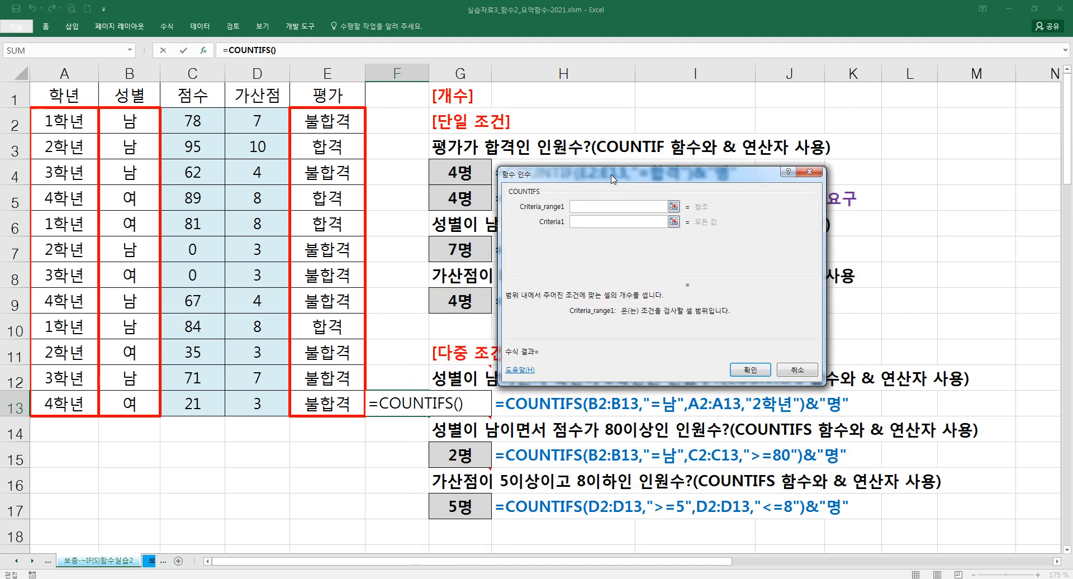
pyautogui.click(594, 221)
pyautogui.click(588, 239)
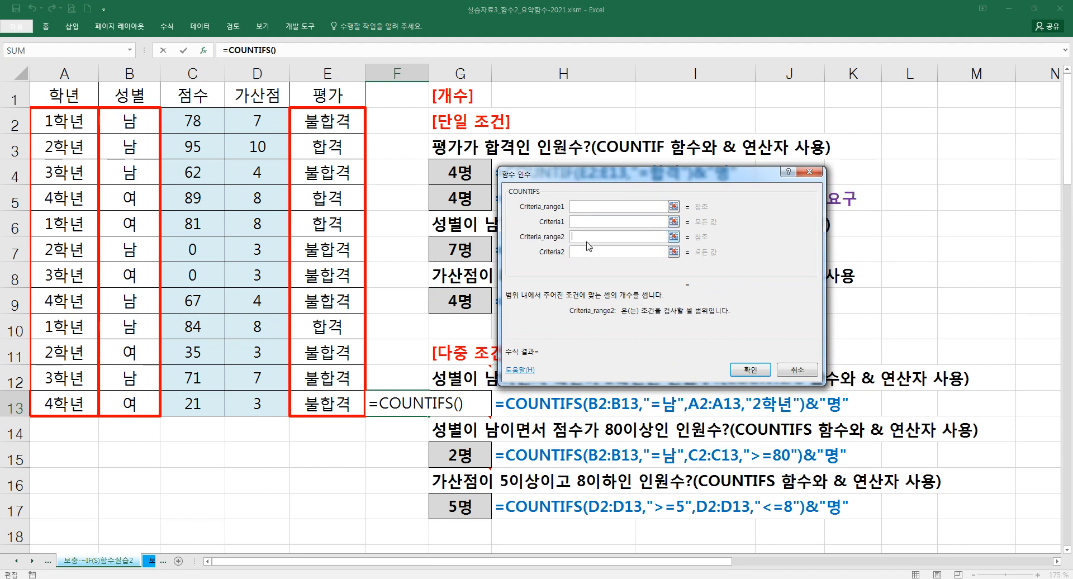
pyautogui.click(588, 251)
pyautogui.moveTo(808, 214)
pyautogui.mouseDown()
pyautogui.moveTo(811, 273)
pyautogui.moveTo(808, 214)
pyautogui.mouseUp()
pyautogui.click(580, 212)
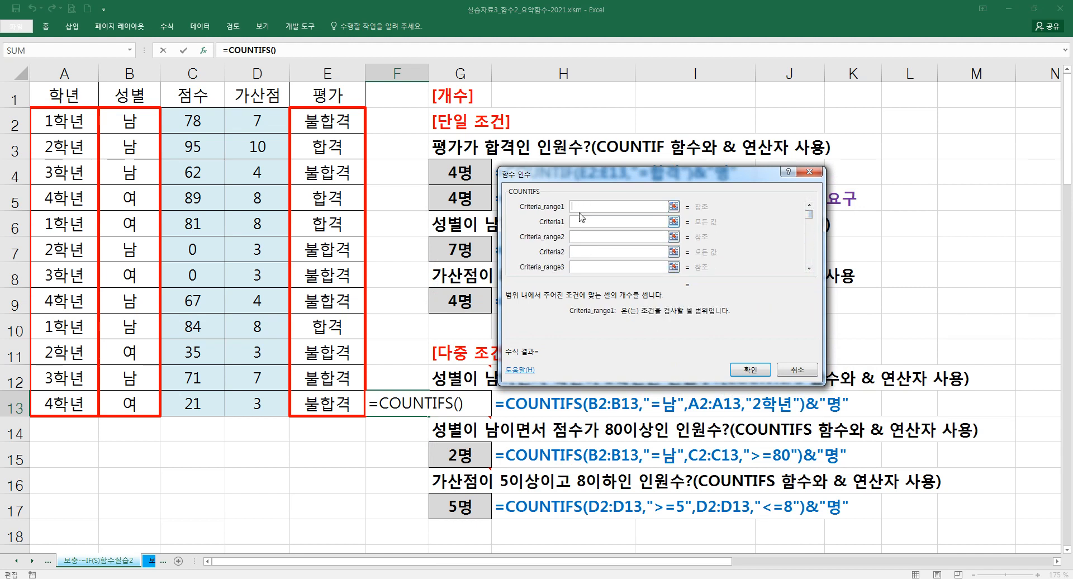
pyautogui.moveTo(559, 177); pyautogui.dragTo(499, 146)
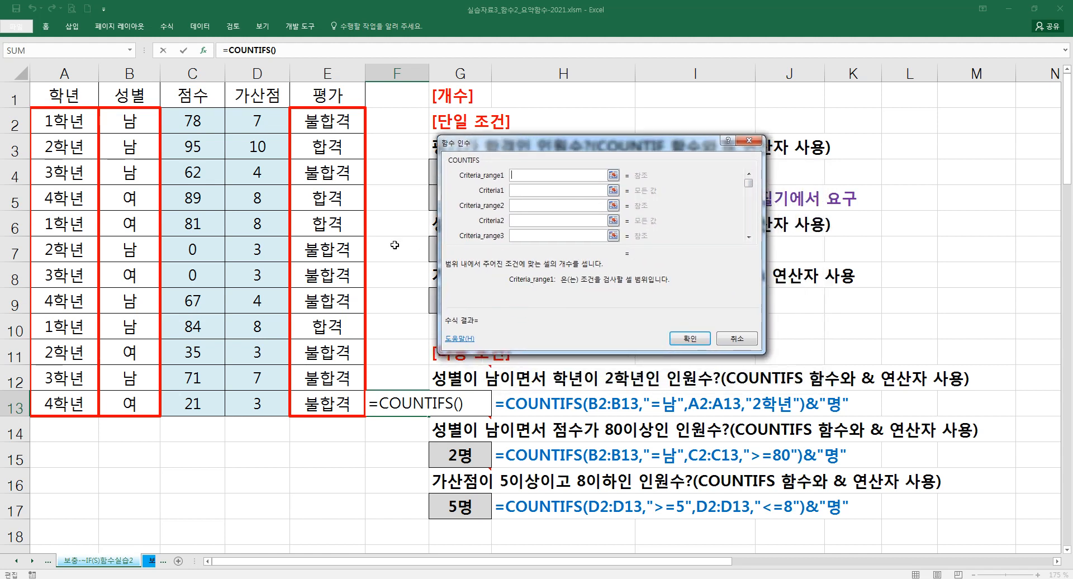
# - Set the first COUNTIFS condition to range B2:B13 with criteria "=남"
pyautogui.moveTo(130, 122); pyautogui.dragTo(131, 403)
pyautogui.click(514, 189)
pyautogui.write('=남')
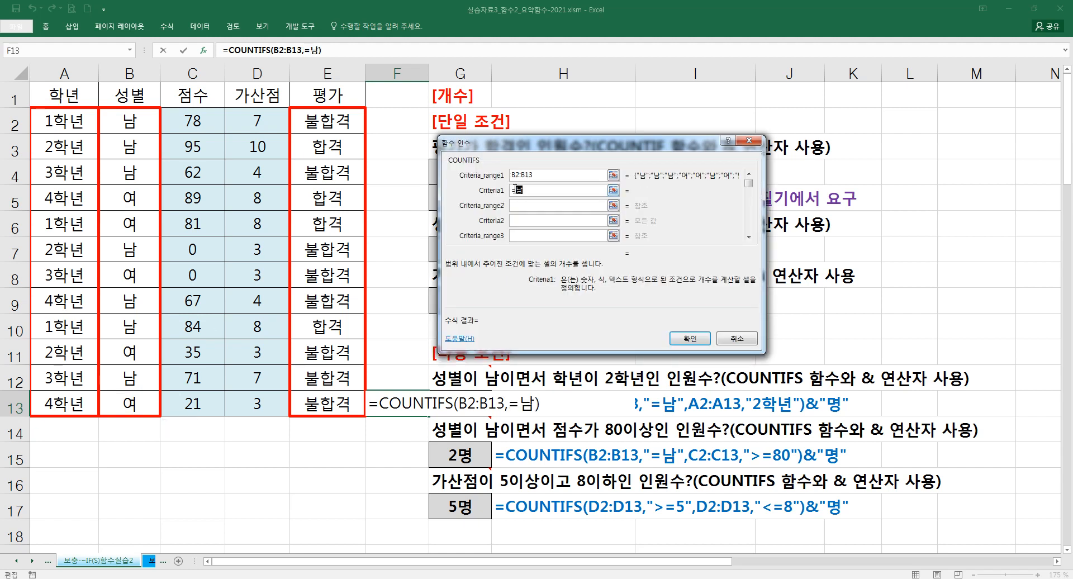
pyautogui.press('Tab')
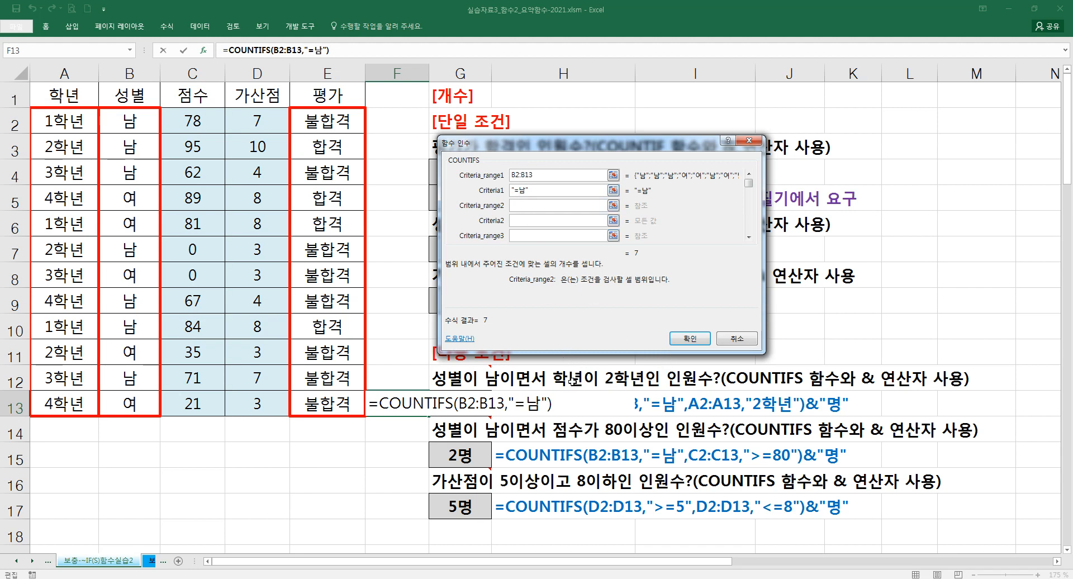
# - Set the second COUNTIFS condition to range A2:A13 with criteria "=2학년"
pyautogui.moveTo(63, 120); pyautogui.dragTo(64, 403)
pyautogui.click(537, 219)
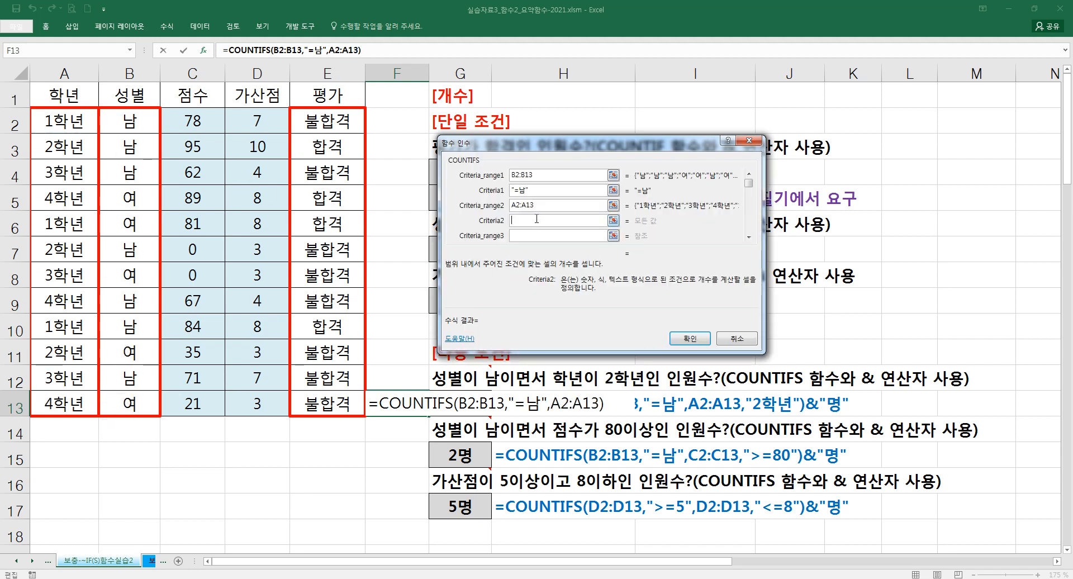
pyautogui.write('=2학')
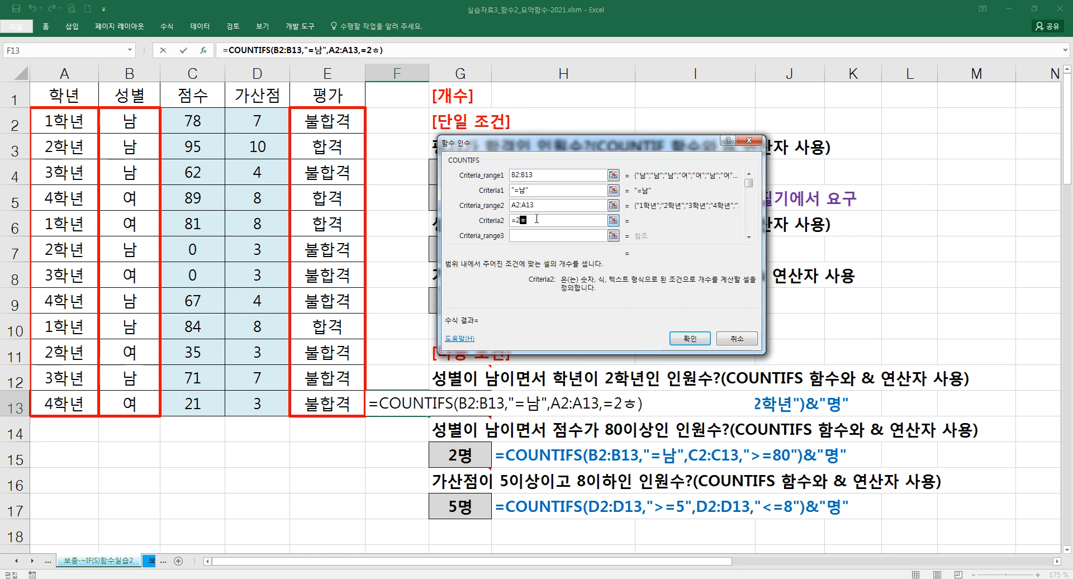
pyautogui.write('년')
pyautogui.press('Tab')
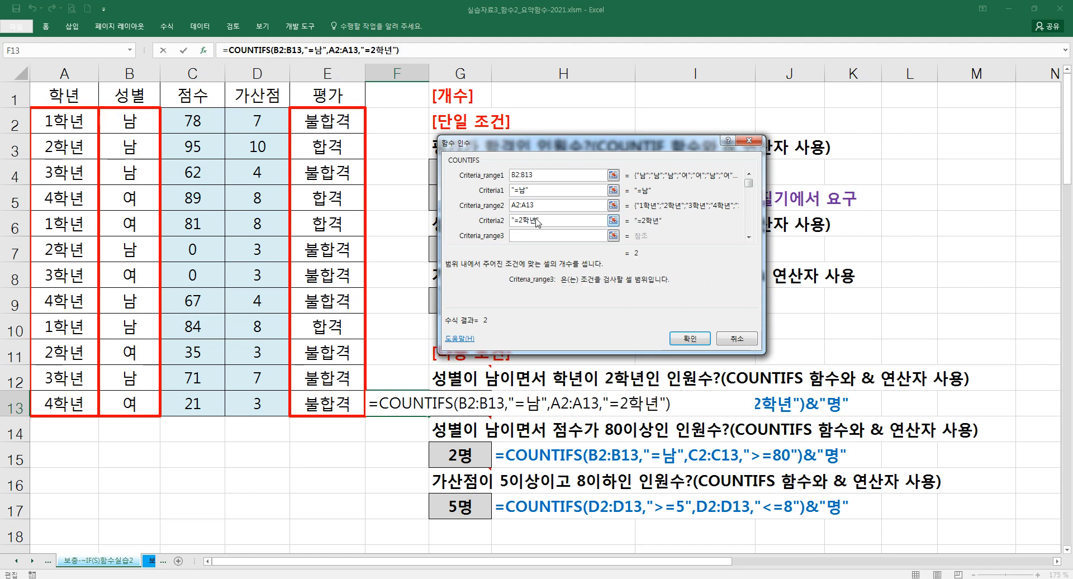
pyautogui.click(548, 224)
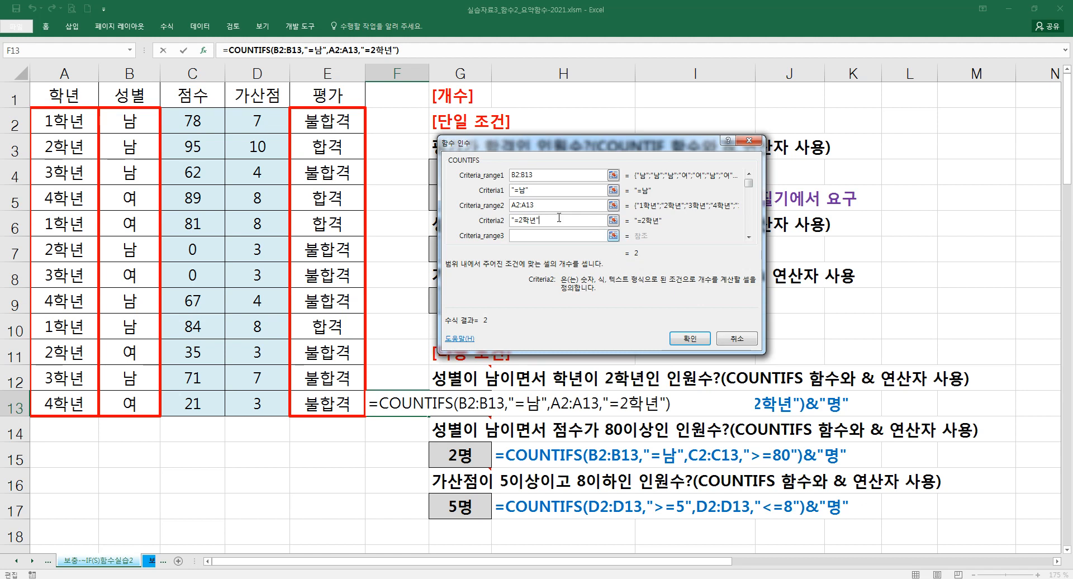
# - Append &"명" to the COUNTIFS formula in F13 and enter it
pyautogui.click(421, 48)
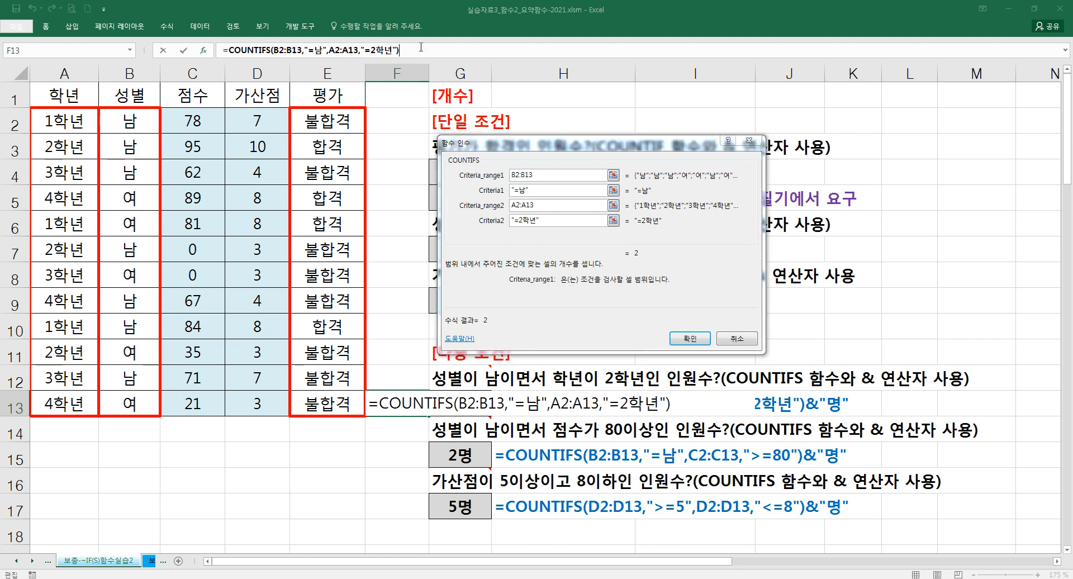
pyautogui.write('&"AUID')
pyautogui.press('BackSpace')
pyautogui.press('BackSpace')
pyautogui.press('BackSpace')
pyautogui.press('BackSpace')
pyautogui.write('명"')
pyautogui.press('Return')
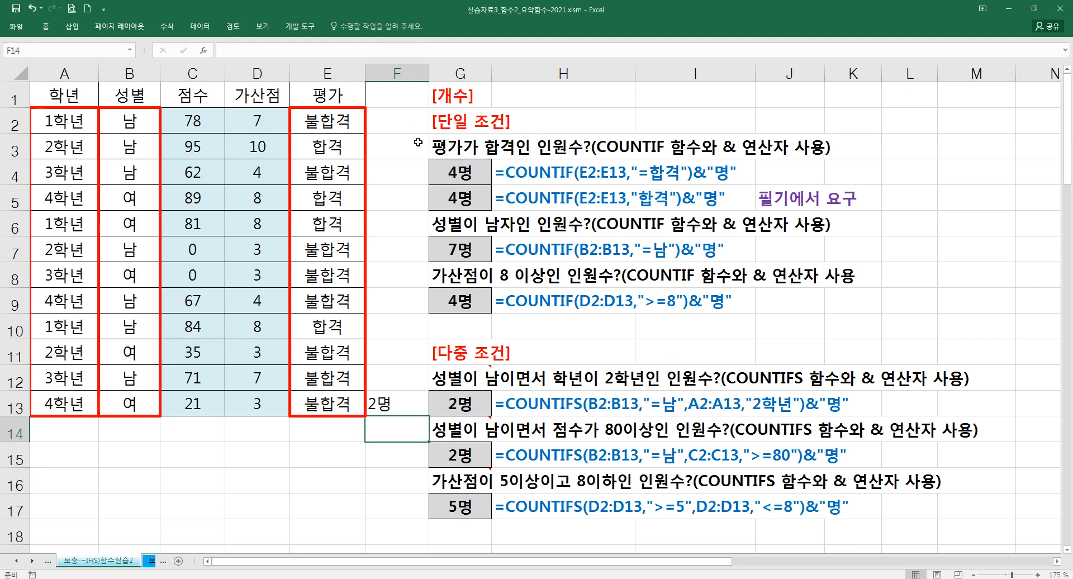
# - Delete the practice COUNTIFS formula from F13
pyautogui.click(406, 403)
pyautogui.press('Delete')
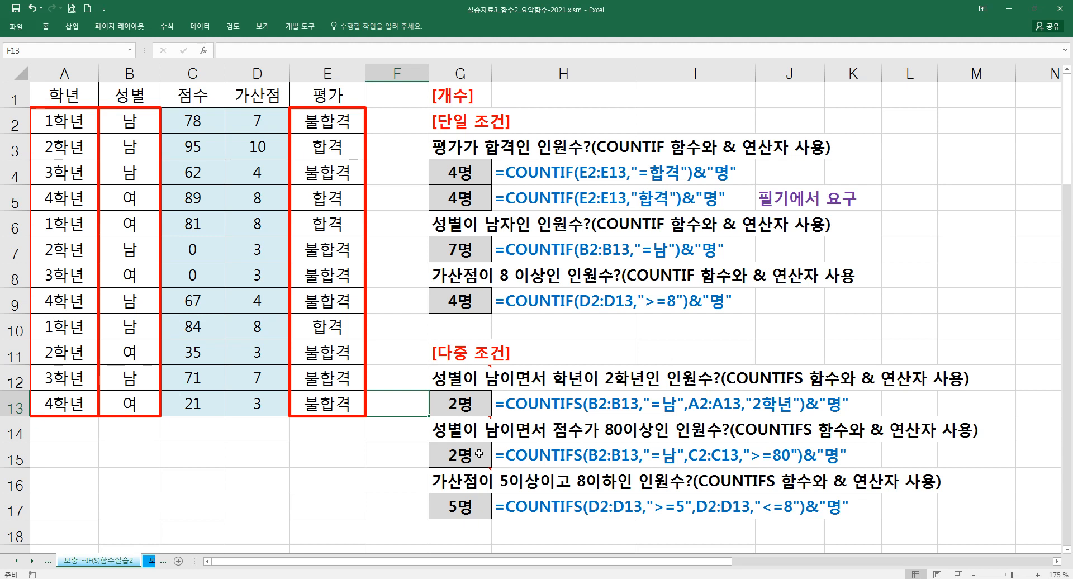
# - Start a COUNTIFS formula in F15 and open its function arguments
pyautogui.click(373, 456)
pyautogui.scroll(-1, 380, 450)
pyautogui.scroll(1, 388, 446)
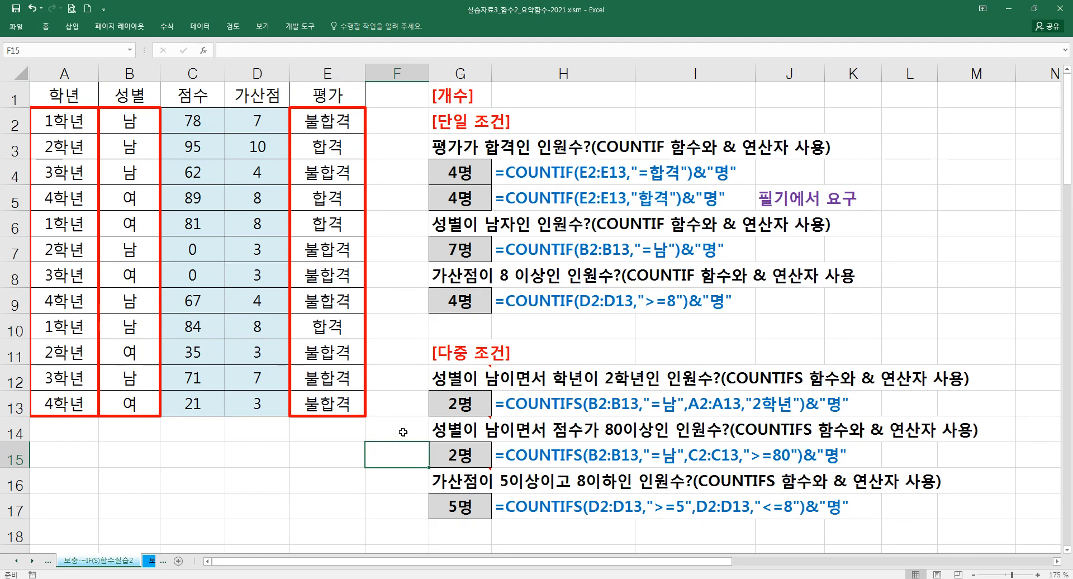
pyautogui.moveTo(481, 439)
pyautogui.write('=')
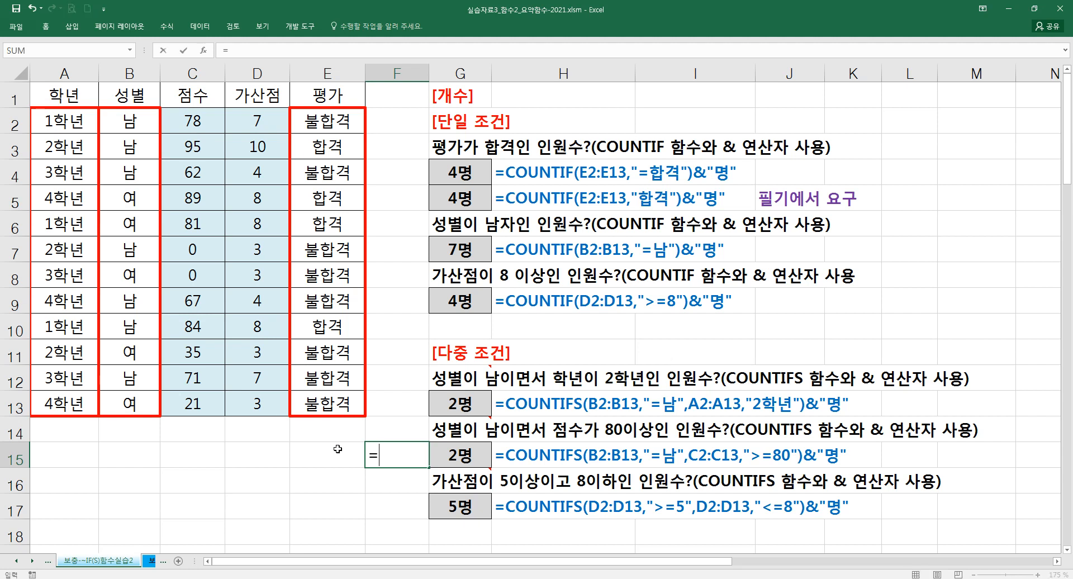
pyautogui.write('COU')
pyautogui.press('Down')
pyautogui.press('Down')
pyautogui.press('Down')
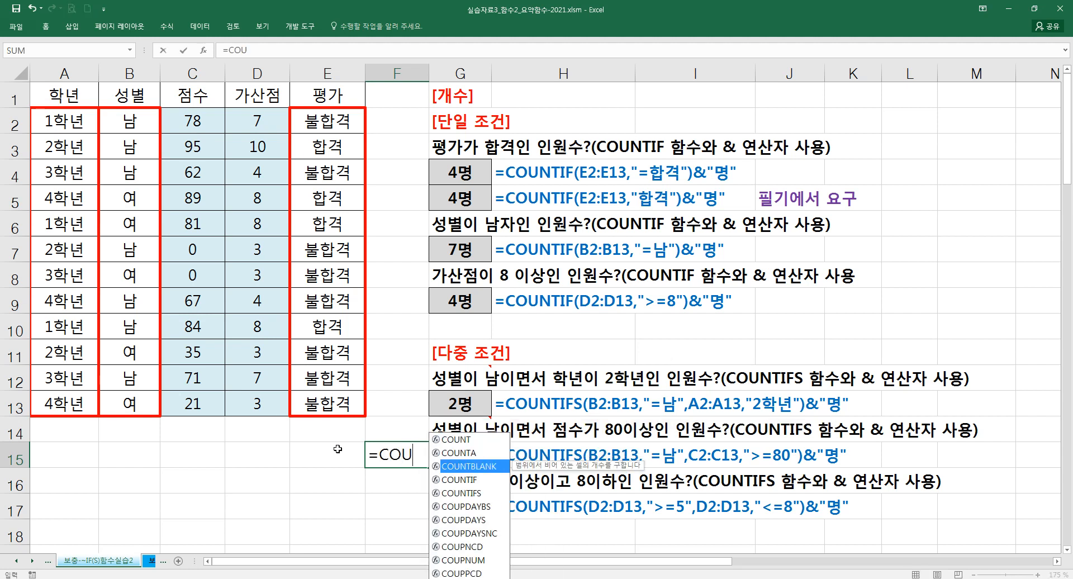
pyautogui.press('Tab')
pyautogui.press('BackSpace')
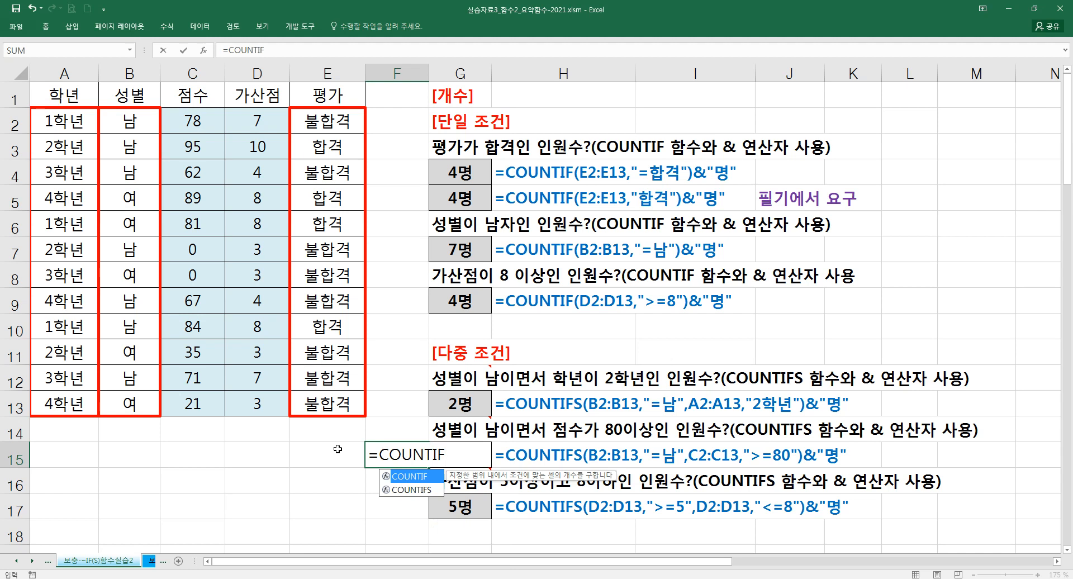
pyautogui.write('S(')
pyautogui.hotkey('ctrl', 'a')
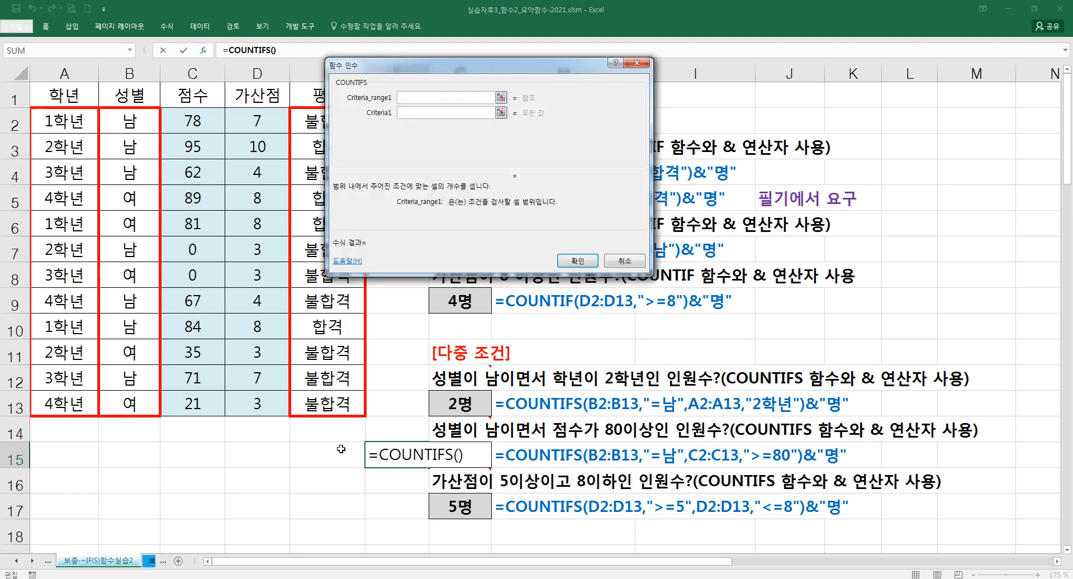
# - Set the first COUNTIFS condition in F15 to range B2:B13 with criteria "=남"
pyautogui.moveTo(134, 121); pyautogui.dragTo(134, 403)
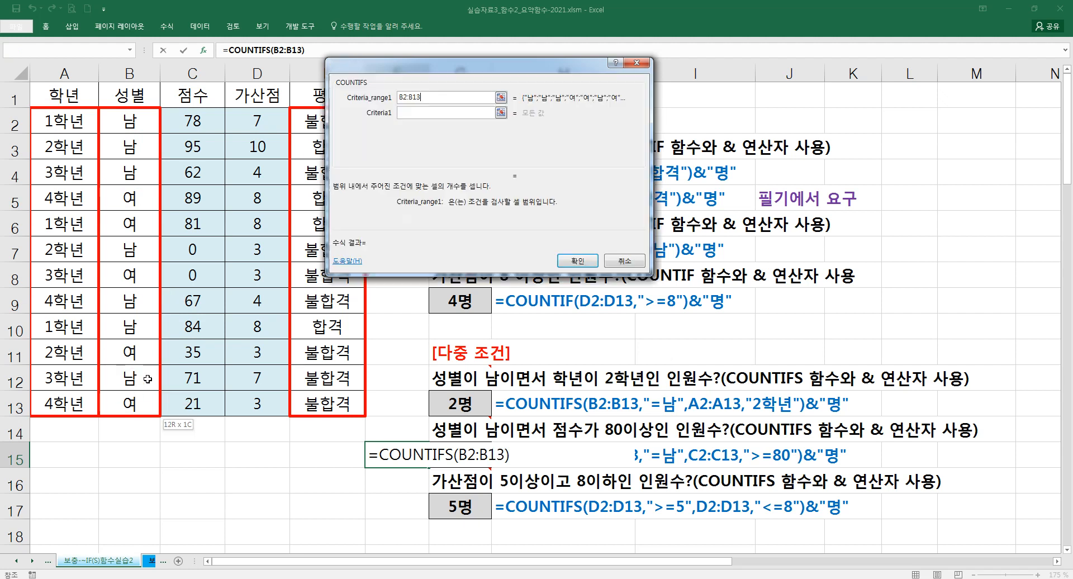
pyautogui.click(423, 113)
pyautogui.write('=남')
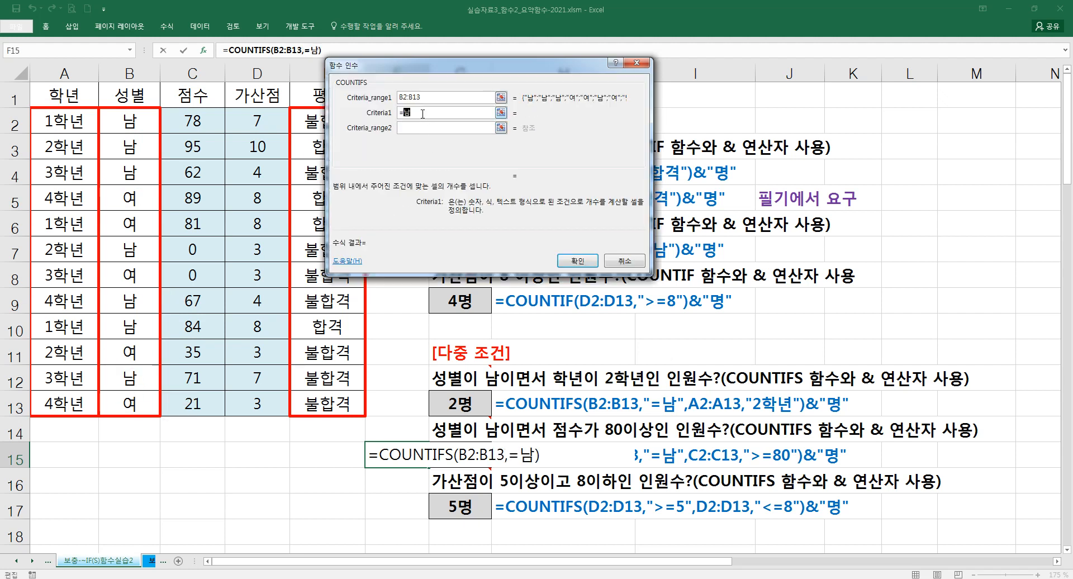
pyautogui.press('Tab')
# - Set the second COUNTIFS condition to range C2:C13 with criteria ">=80"
pyautogui.moveTo(218, 125); pyautogui.dragTo(201, 400)
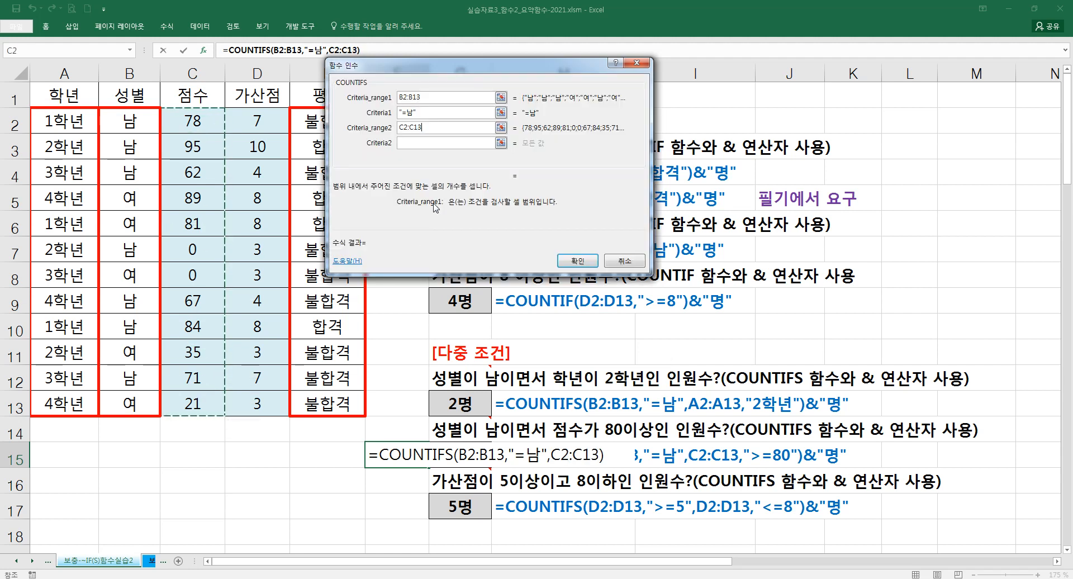
pyautogui.click(428, 142)
pyautogui.write('>=80')
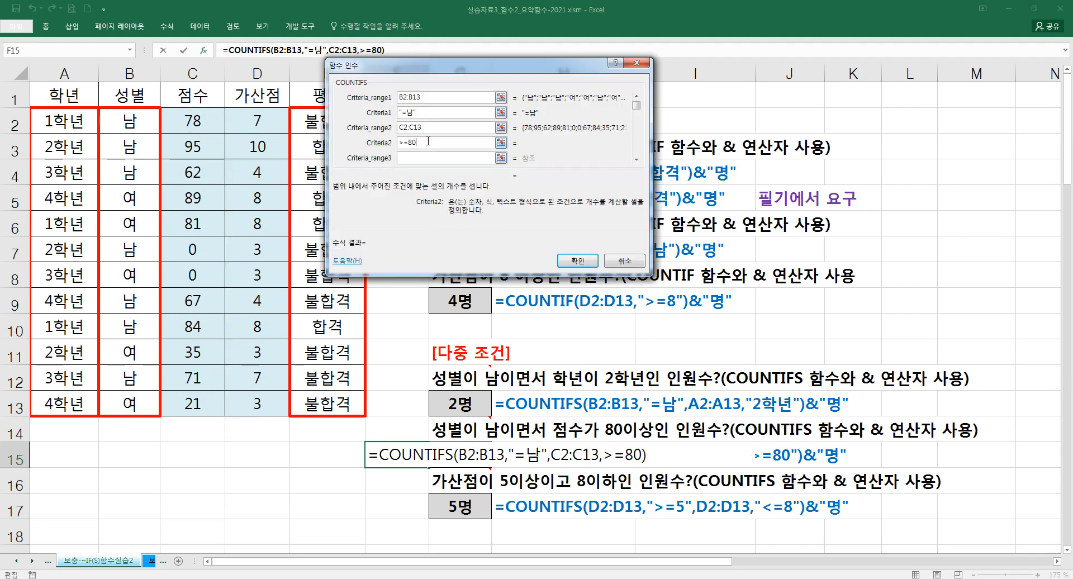
pyautogui.press('Tab')
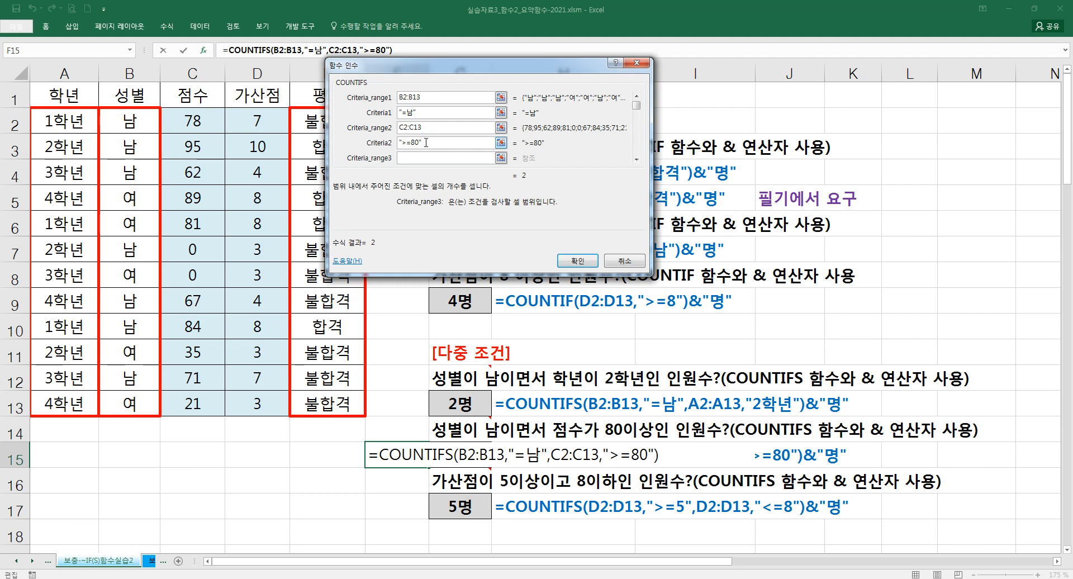
# - Append &"명" to the COUNTIFS formula in F15 and enter it
pyautogui.click(411, 49)
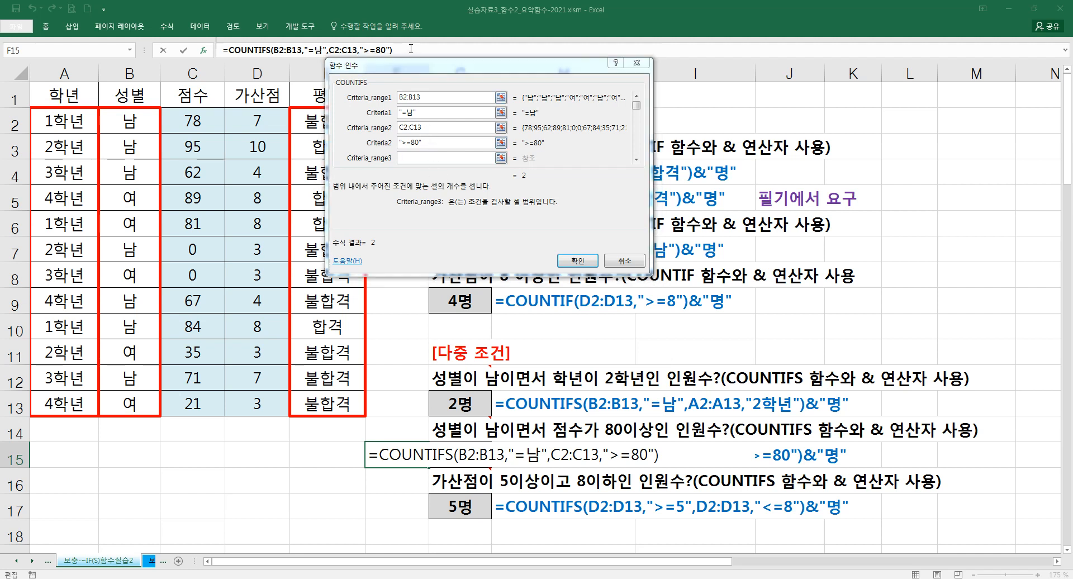
pyautogui.write('&"AUD')
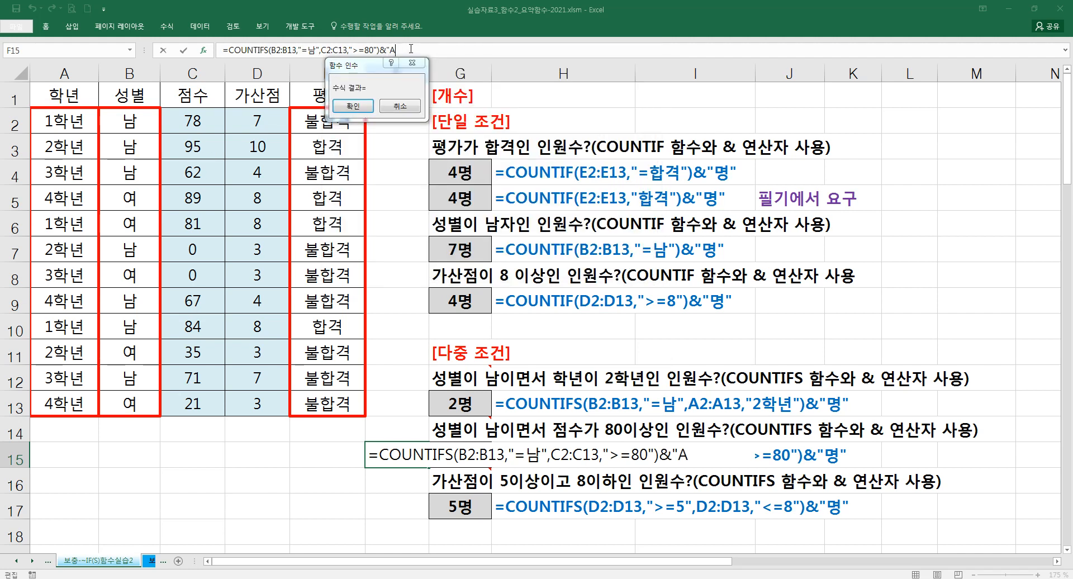
pyautogui.press('BackSpace')
pyautogui.press('BackSpace')
pyautogui.press('BackSpace')
pyautogui.write('명"')
pyautogui.hotkey('shift', 'Return')
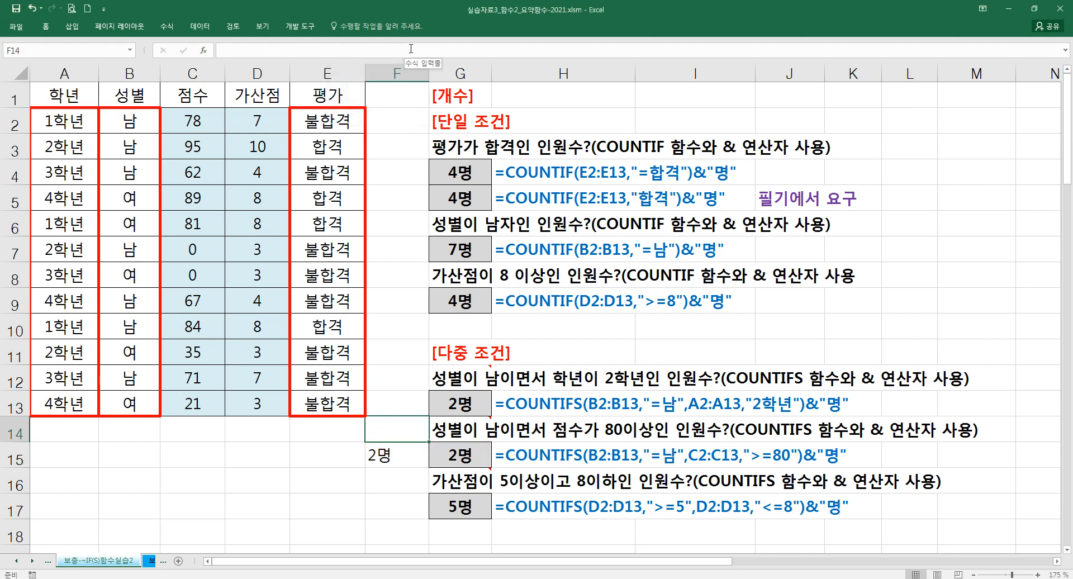
# - Compare the F15 result with the example in G15 and check the 성별 and 점수 values of the matching rows
pyautogui.click(420, 455)
pyautogui.click(481, 455)
pyautogui.click(414, 455)
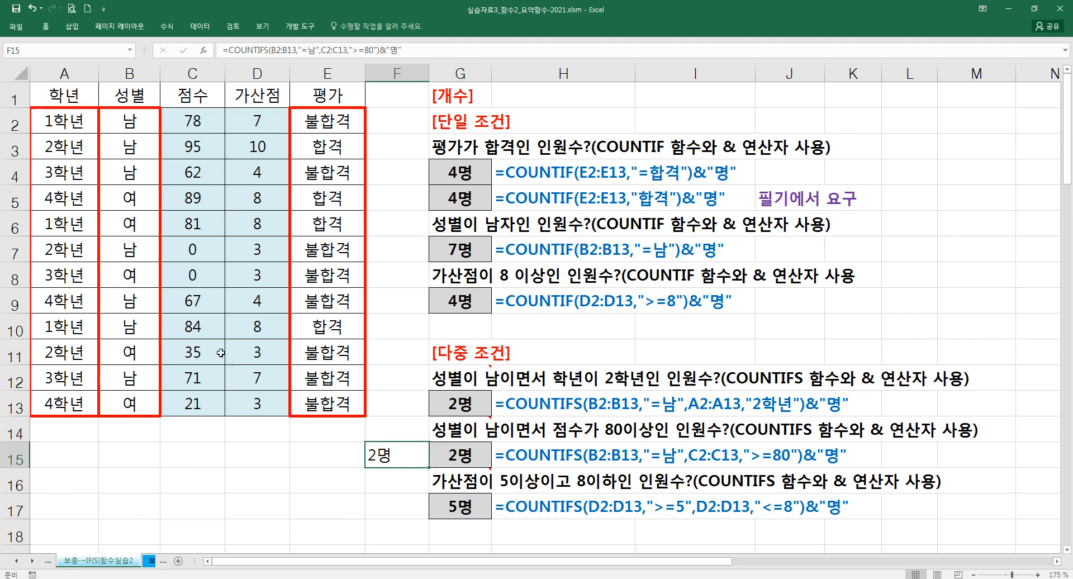
pyautogui.moveTo(131, 330); pyautogui.dragTo(191, 329)
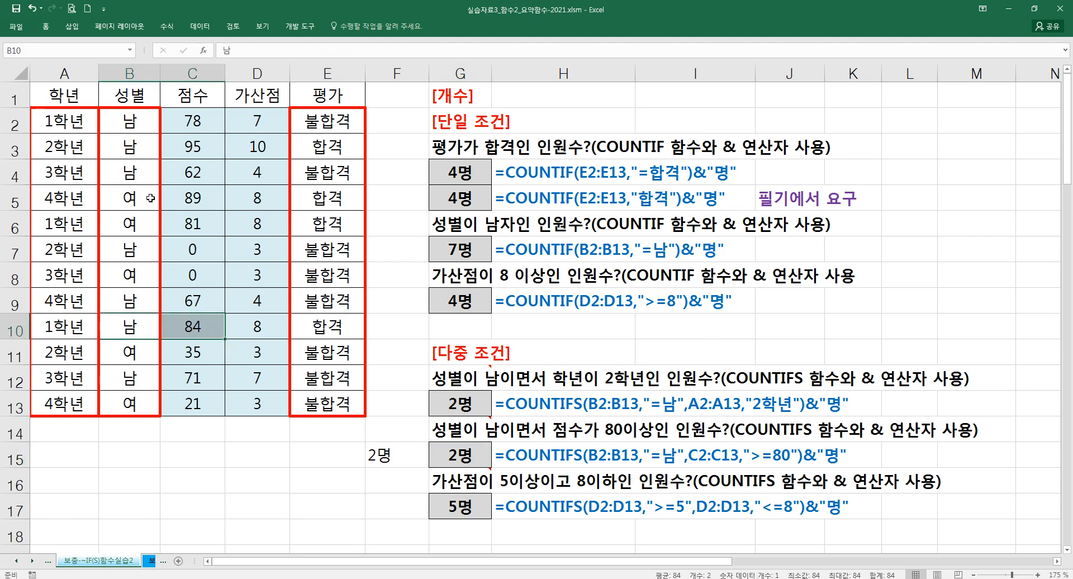
pyautogui.keyDown('ctrl'); pyautogui.moveTo(128, 145); pyautogui.dragTo(198, 152); pyautogui.keyUp('ctrl')
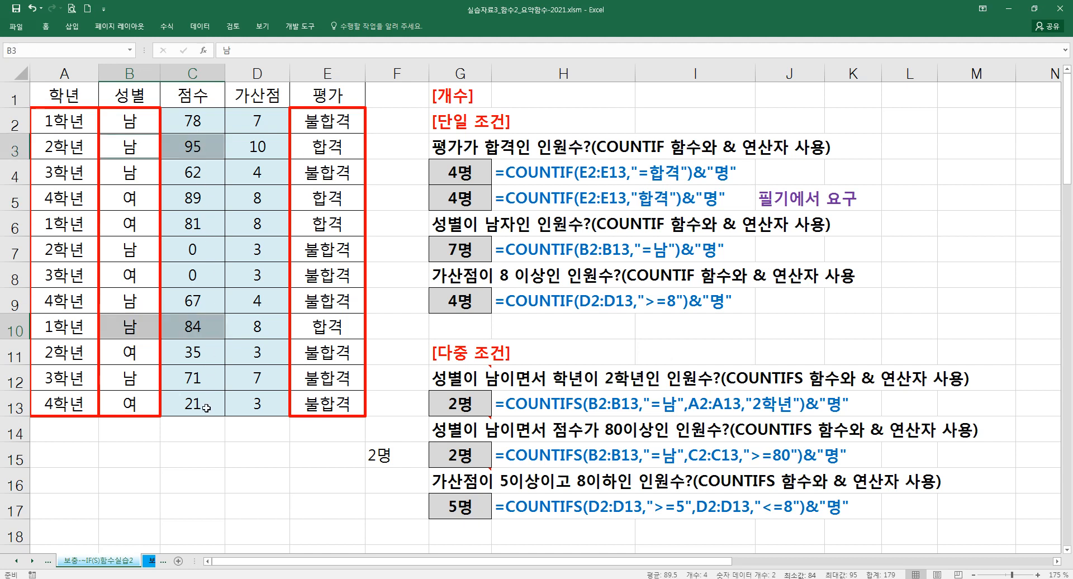
pyautogui.click(205, 383)
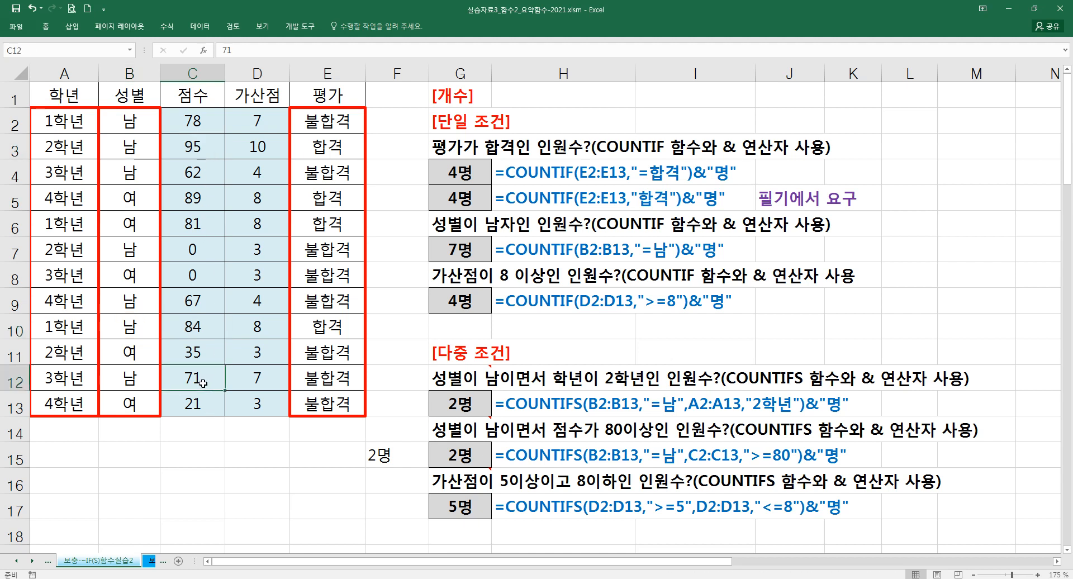
# - Try a score of 91 in C12 to test the F15 formula, and undo the change
pyautogui.click(383, 454)
pyautogui.click(208, 381)
pyautogui.write('91')
pyautogui.press('Return')
pyautogui.hotkey('ctrl', 'z')
# - Delete the practice COUNTIFS formula from F15
pyautogui.press('Down')
pyautogui.press('Down')
pyautogui.press('Right')
pyautogui.press('Right')
pyautogui.press('Right')
pyautogui.press('Down')
pyautogui.press('Delete')
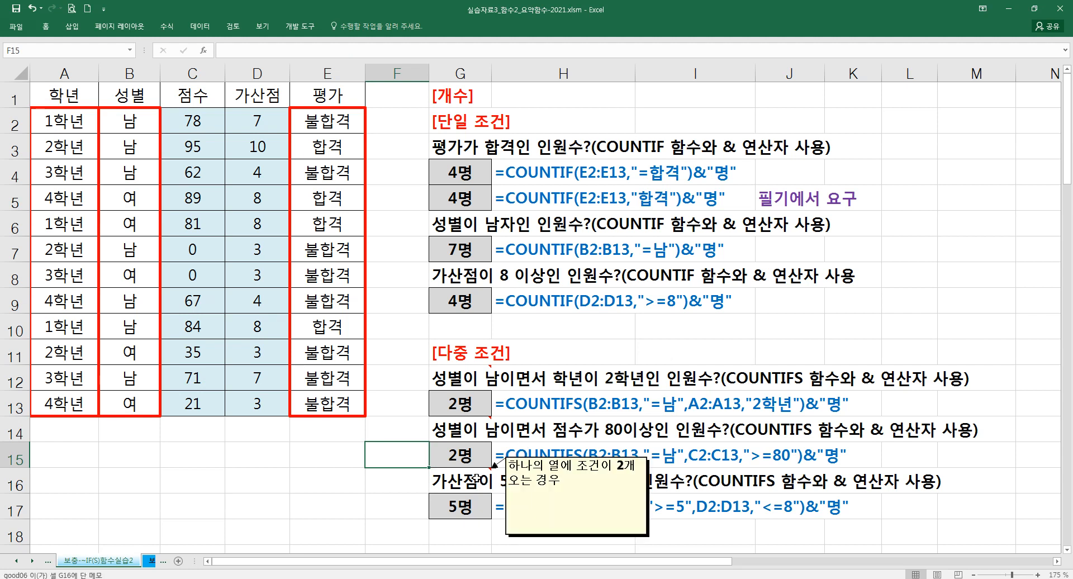
# - Review the 가산점 values in D2:D13, start a COUNTIFS formula in F17 and open its function arguments
pyautogui.click(411, 477)
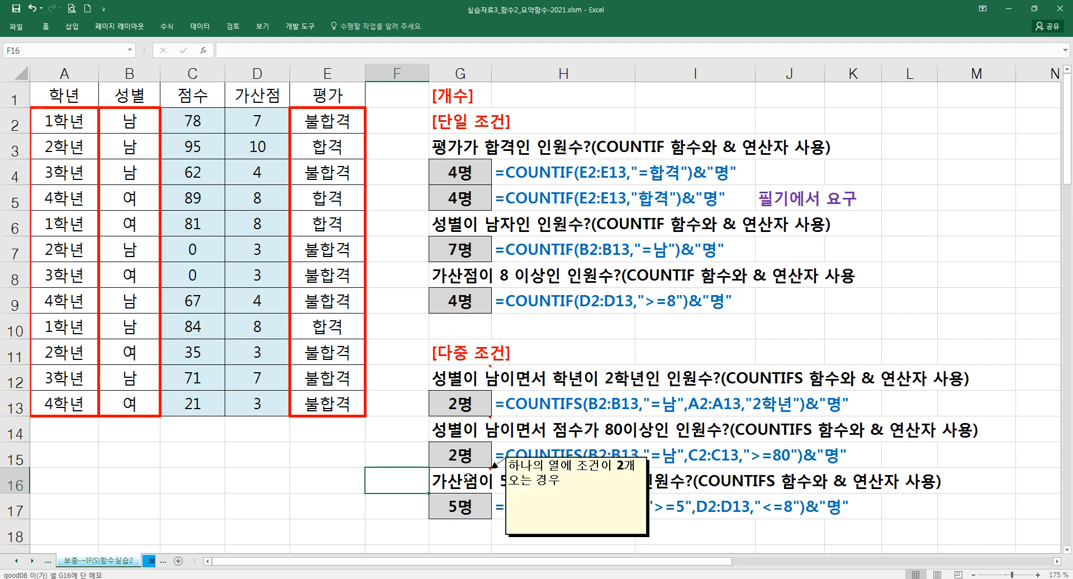
pyautogui.moveTo(259, 121); pyautogui.dragTo(267, 394)
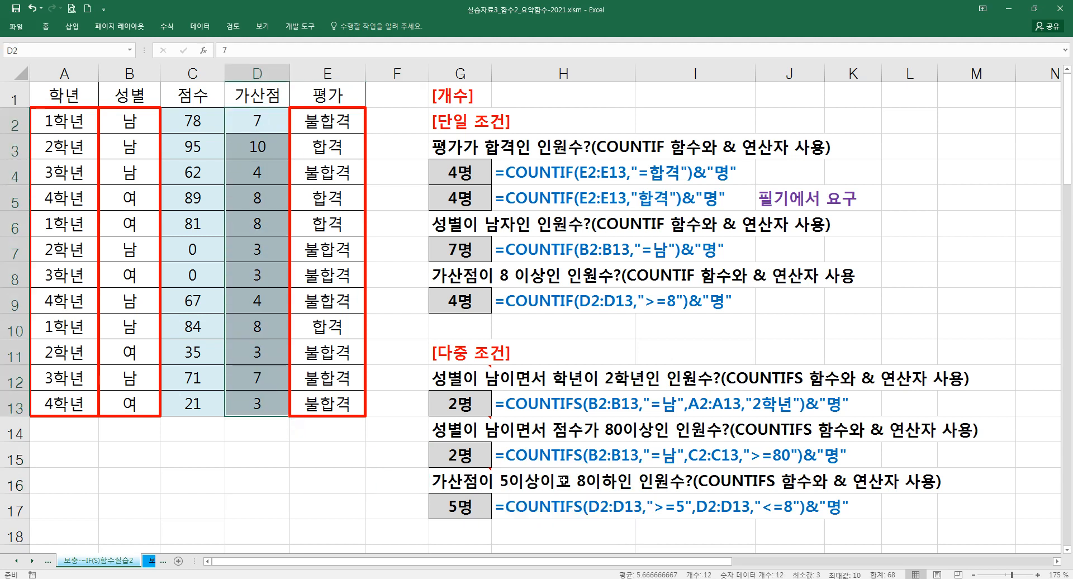
pyautogui.click(389, 495)
pyautogui.write('=')
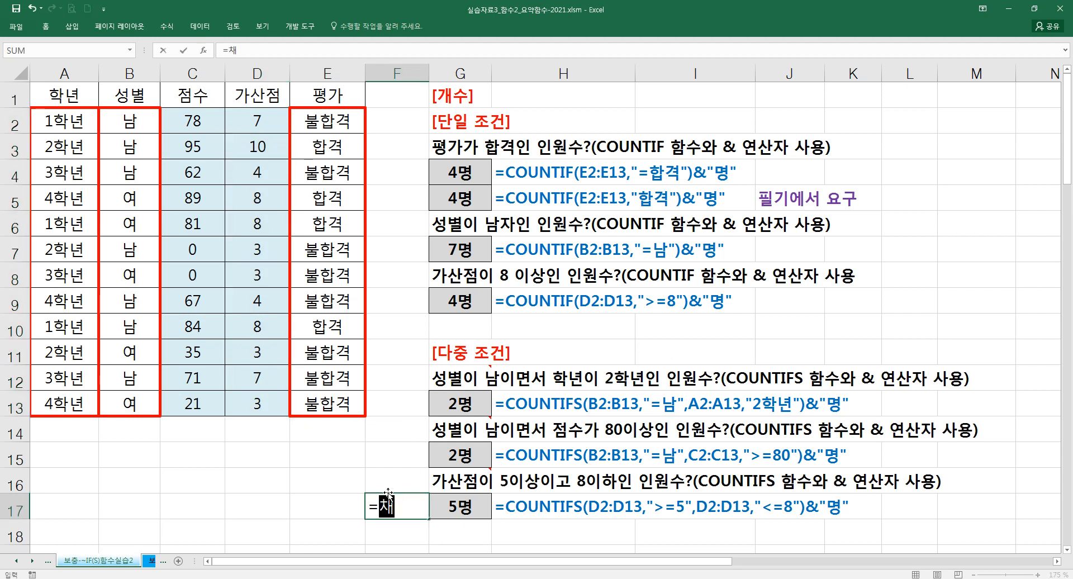
pyautogui.write('COUN')
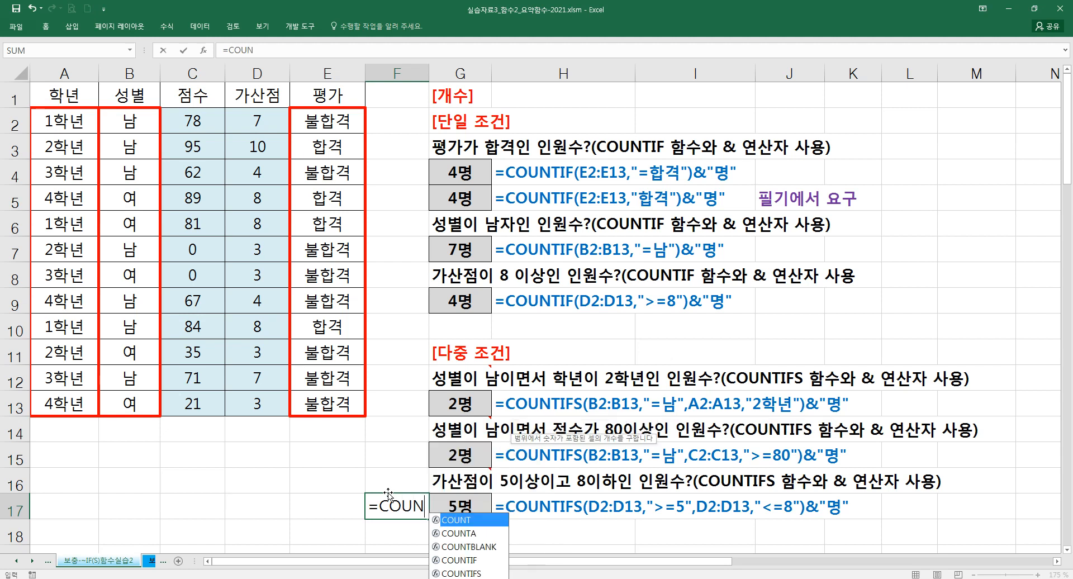
pyautogui.write('TIF(')
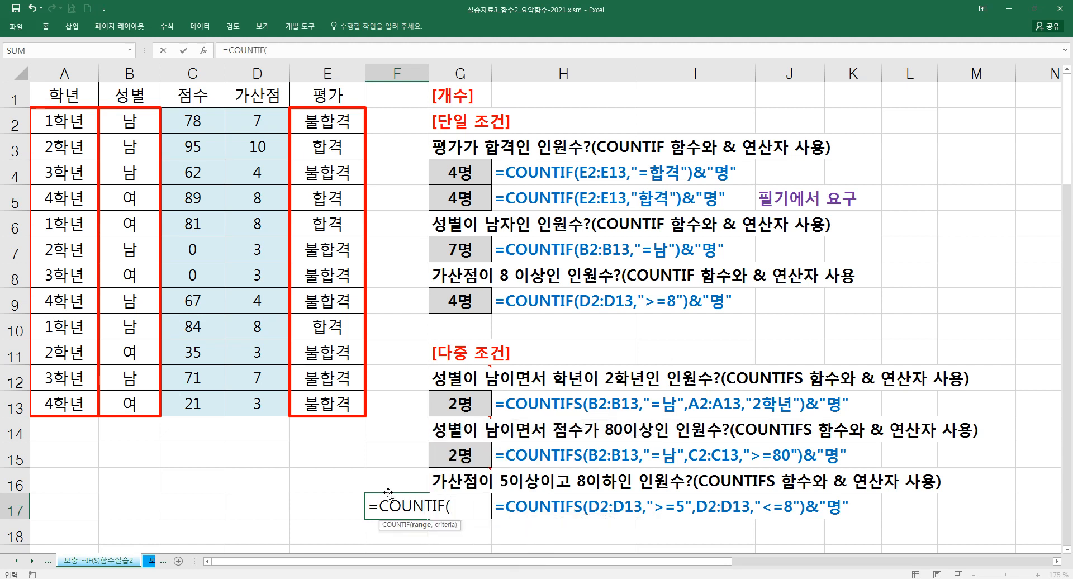
pyautogui.press('BackSpace')
pyautogui.write('S(')
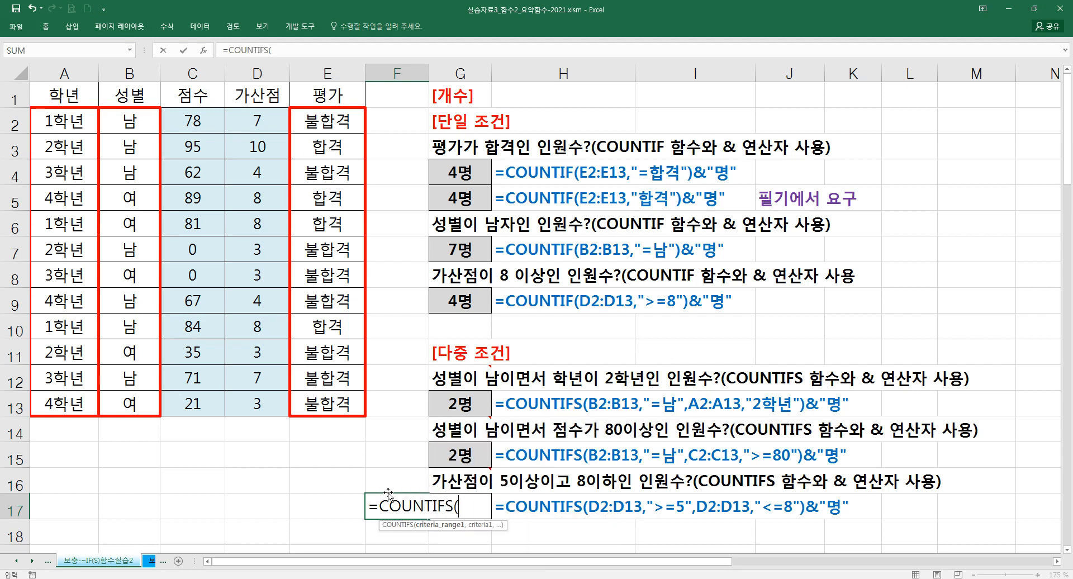
pyautogui.hotkey('ctrl', 'a')
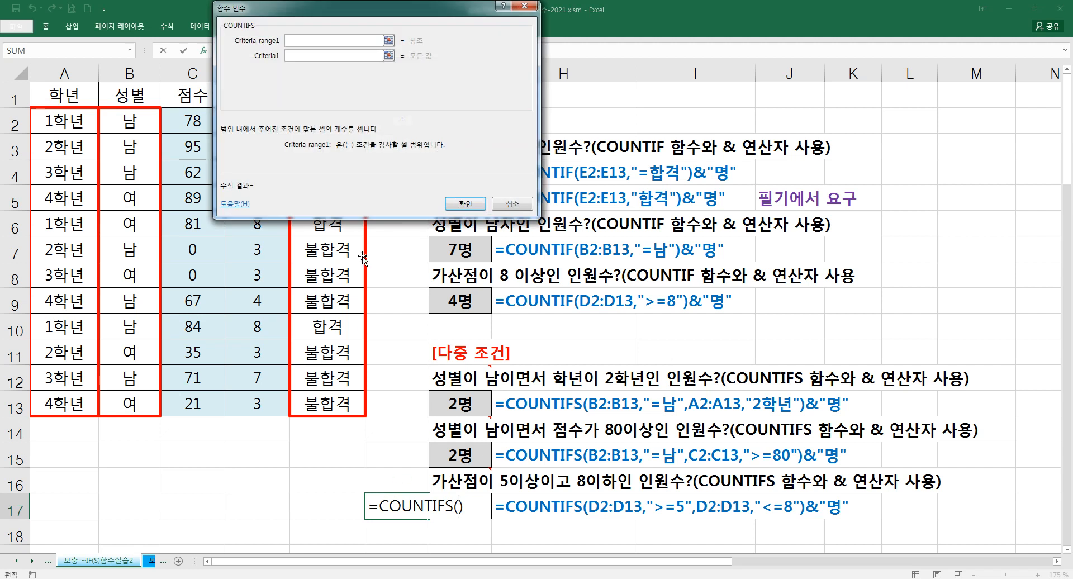
# - Move the function arguments dialog off the 가산점 column and set the first condition to range D2:D13 with criteria ">=5"
pyautogui.moveTo(373, 14); pyautogui.dragTo(519, 149)
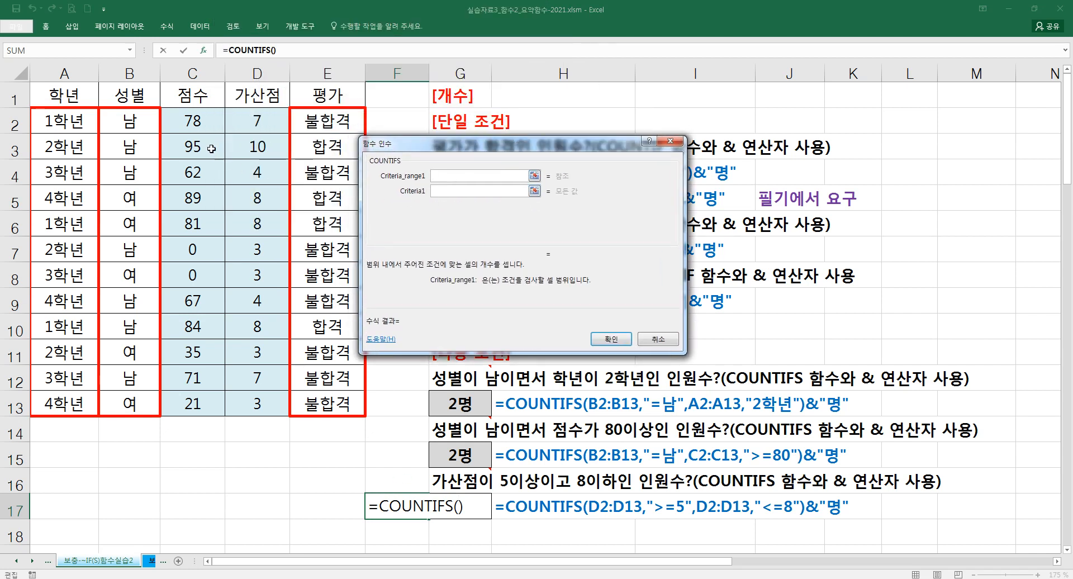
pyautogui.moveTo(227, 126); pyautogui.dragTo(260, 403)
pyautogui.click(473, 195)
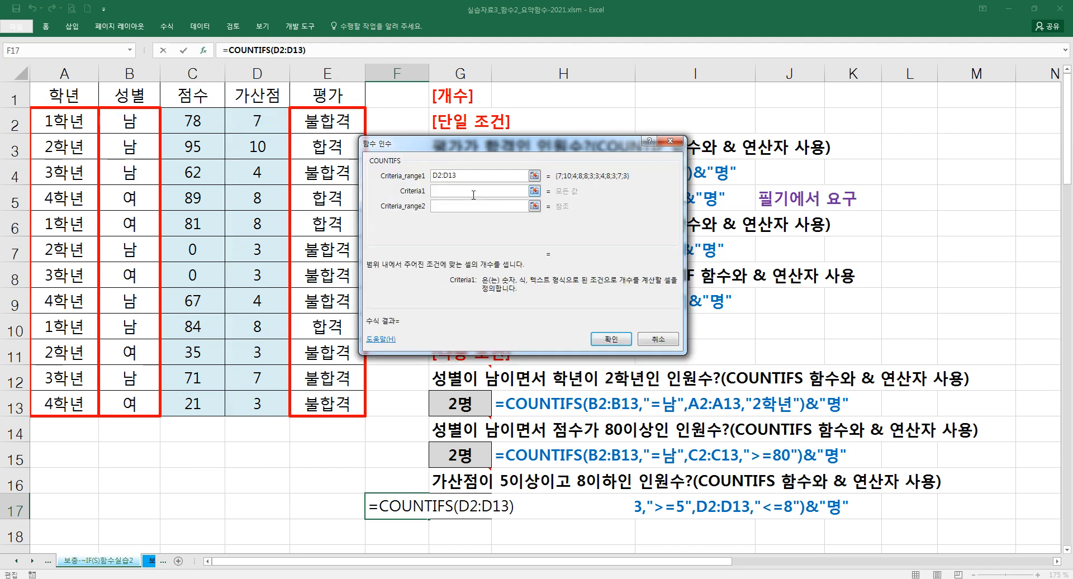
pyautogui.write('>=5')
pyautogui.press('Tab')
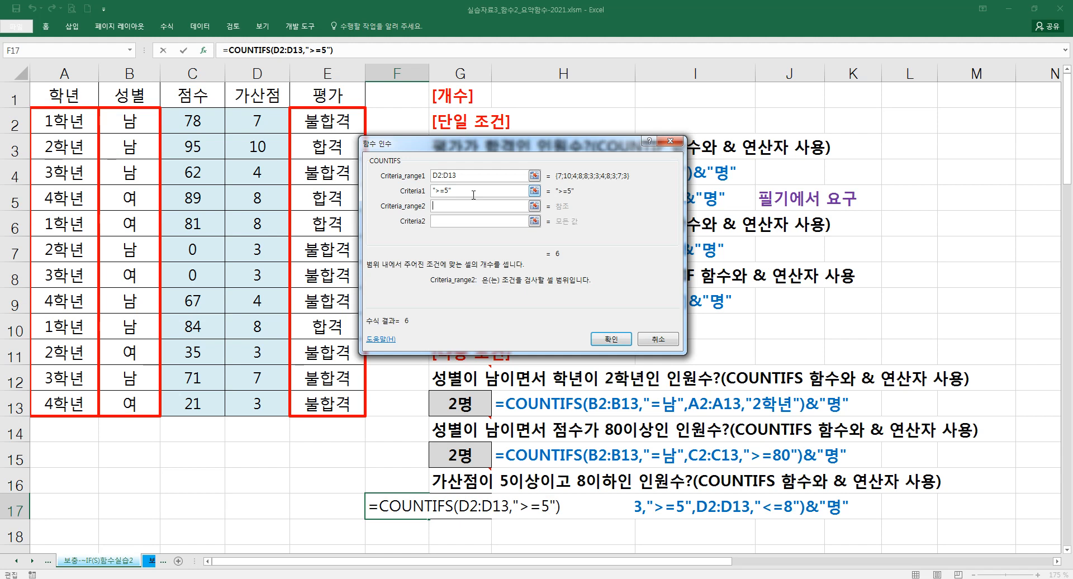
# - Set the second COUNTIFS condition to range D2:D13 with criteria "<=8"
pyautogui.moveTo(258, 121); pyautogui.dragTo(259, 395)
pyautogui.click(460, 223)
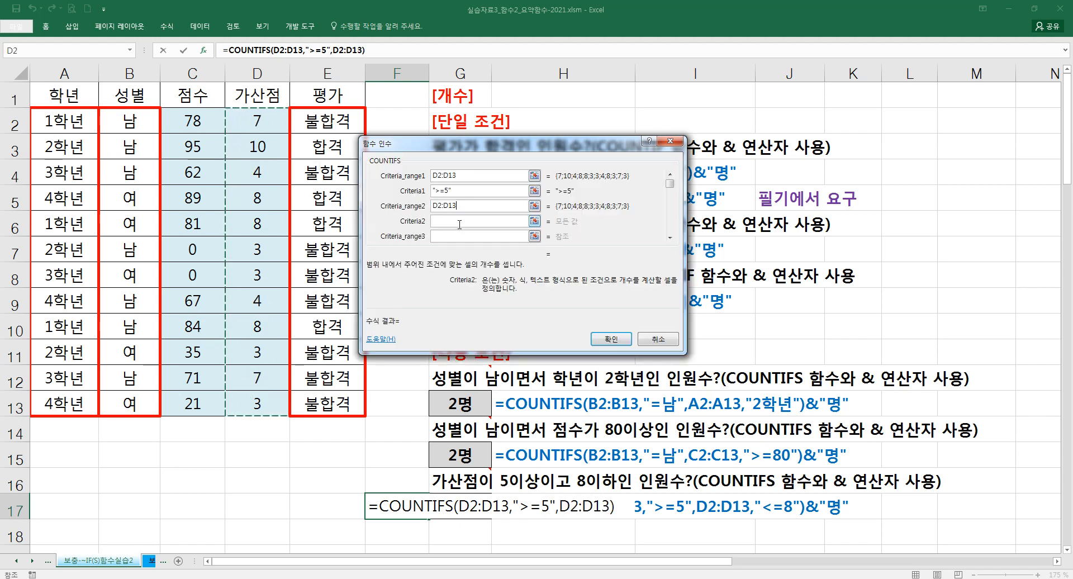
pyautogui.write('<=8')
pyautogui.press('Tab')
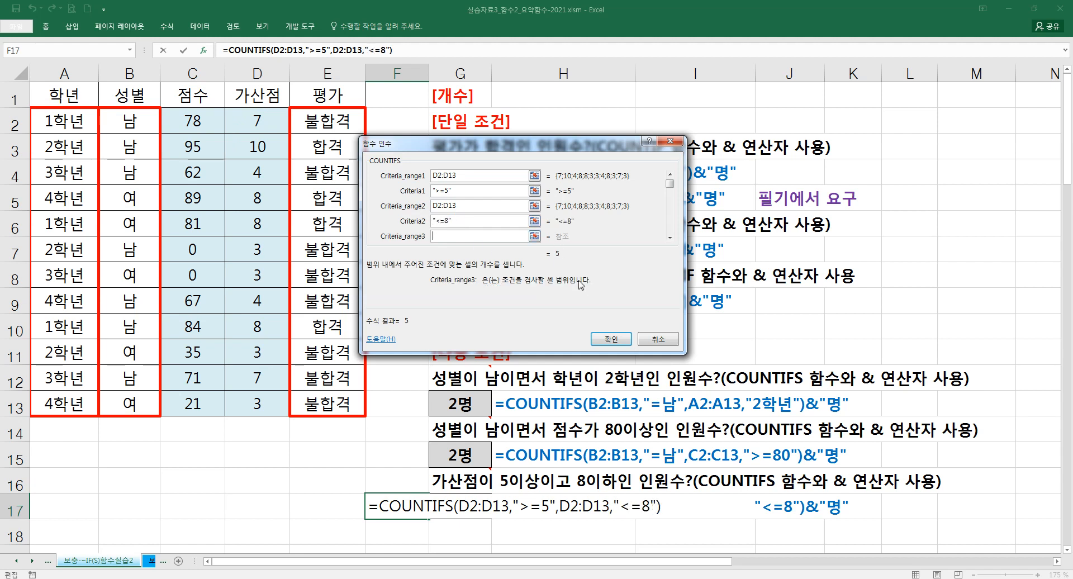
# - Append &"명" to the COUNTIFS formula in F17 and enter it
pyautogui.click(408, 52)
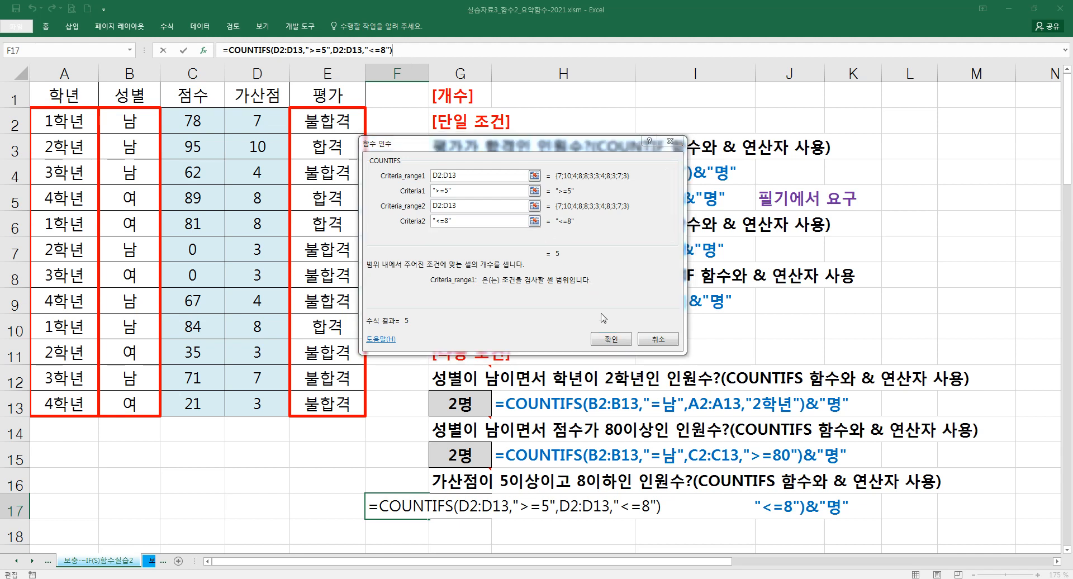
pyautogui.write('&"명"')
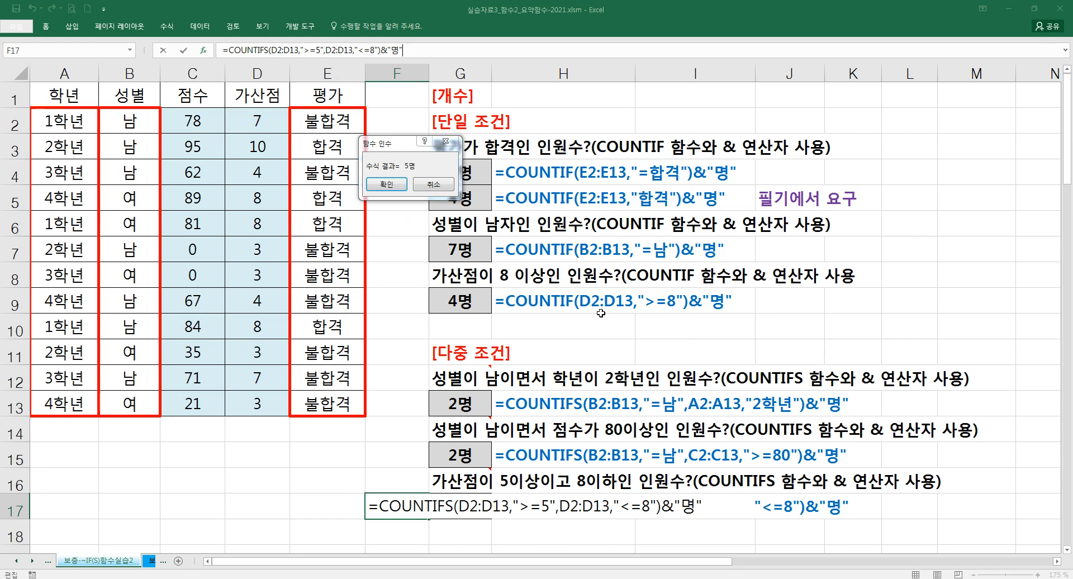
pyautogui.press('Return')
# - Delete the practice COUNTIFS formula from F17 and move on to the SUMIF examples further down the sheet
pyautogui.click(406, 507)
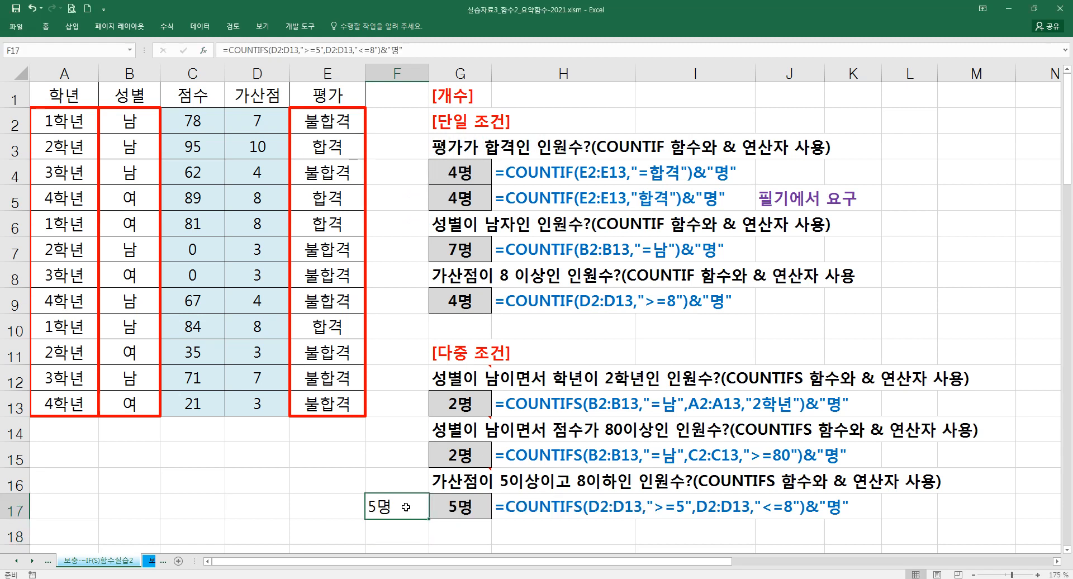
pyautogui.press('Delete')
pyautogui.click(441, 430)
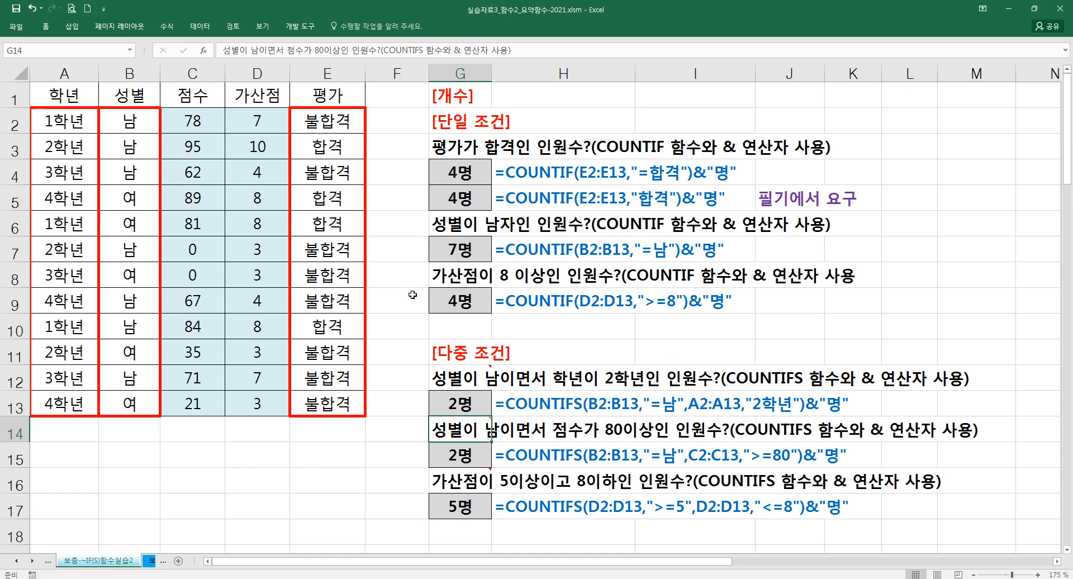
pyautogui.scroll(-1, 413, 297)
pyautogui.scroll(-5, 413, 297)
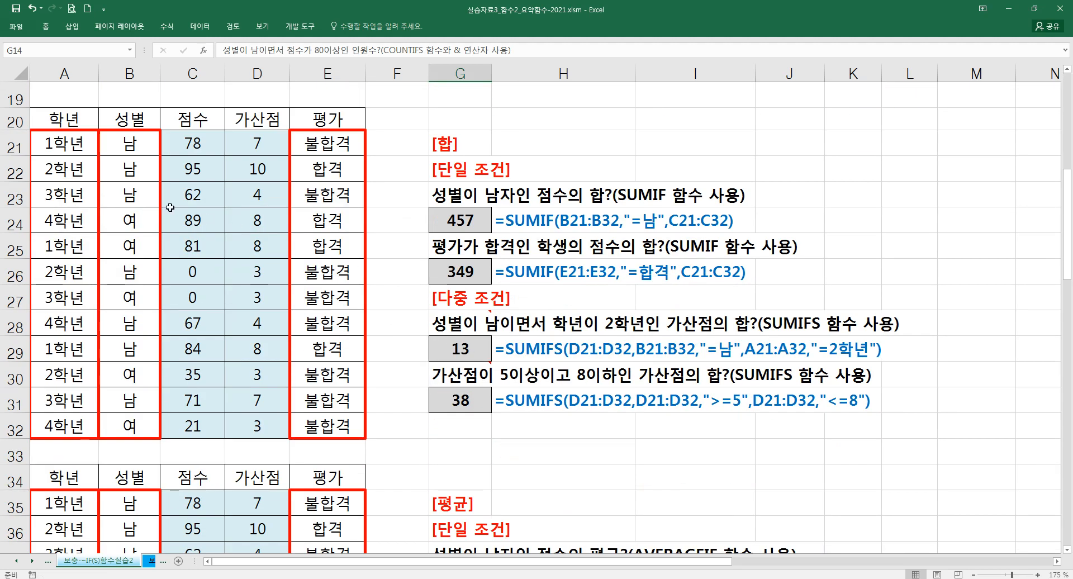
# - Examine the 점수 and 가산점 data in C21:D32 alongside the SUMIF and SUMIFS example questions, including the 성별 question in G23
pyautogui.moveTo(16, 132); pyautogui.dragTo(16, 133)
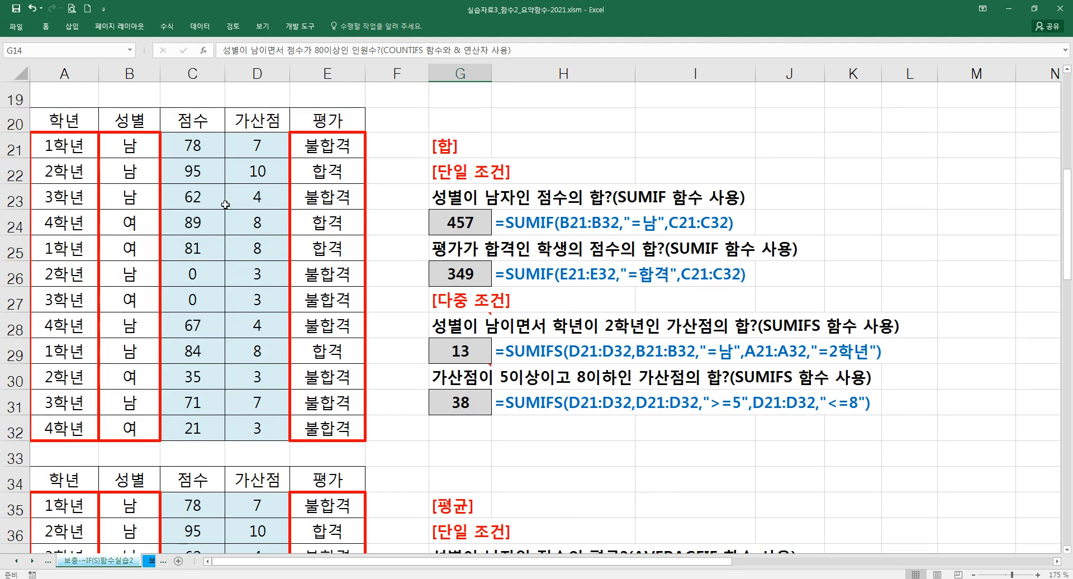
pyautogui.click(471, 271)
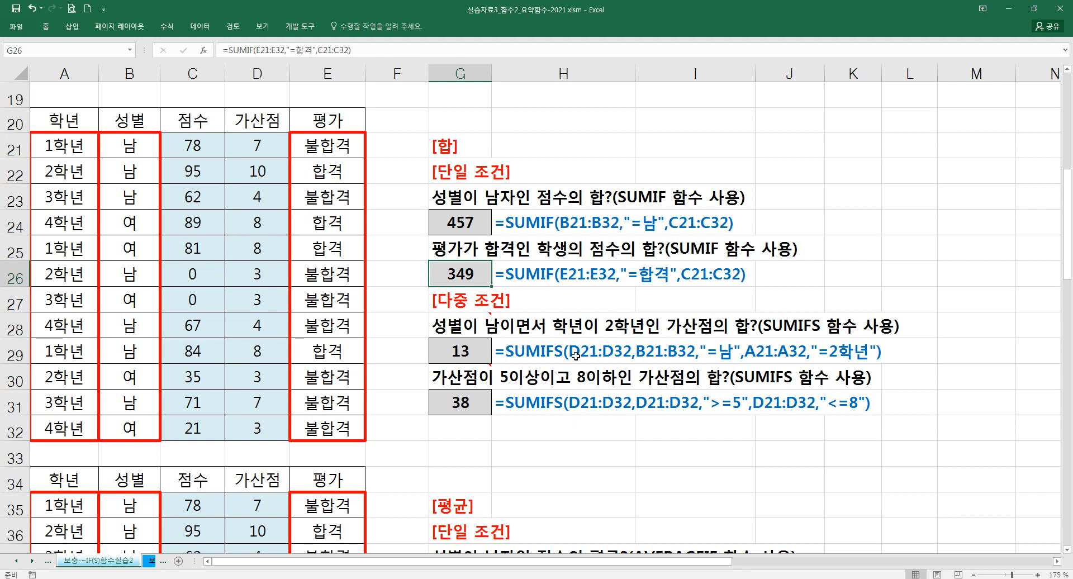
pyautogui.click(1067, 554)
pyautogui.moveTo(199, 124); pyautogui.dragTo(257, 403)
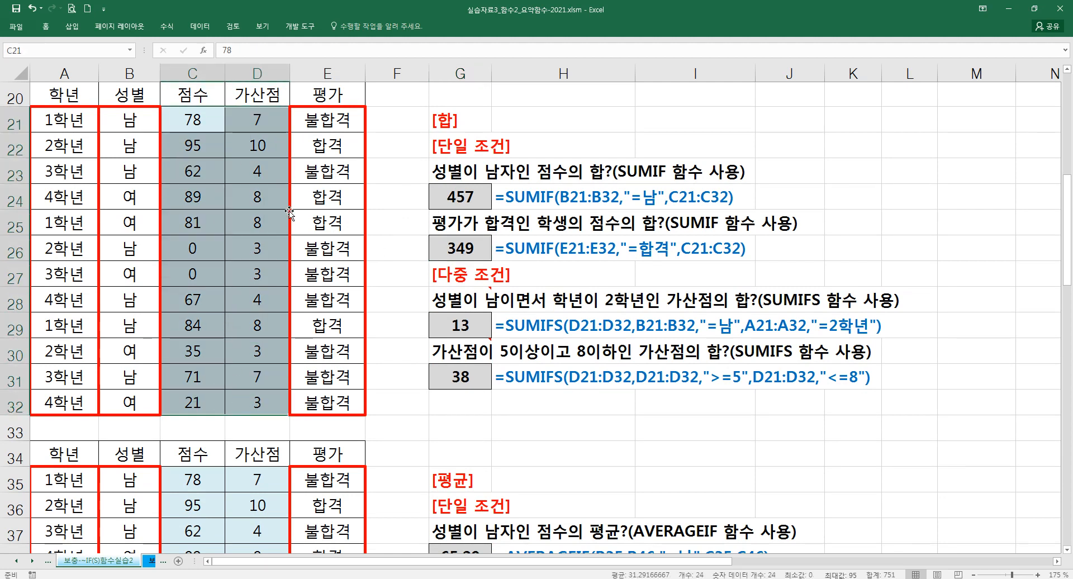
pyautogui.scroll(6, 445, 233)
pyautogui.scroll(-6, 446, 334)
pyautogui.click(1068, 71)
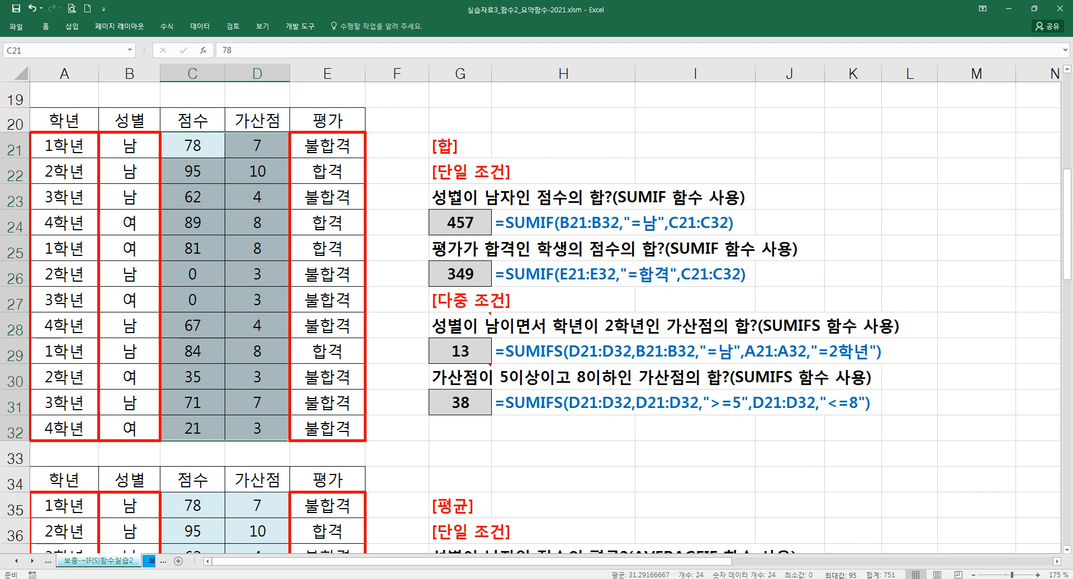
pyautogui.click(456, 197)
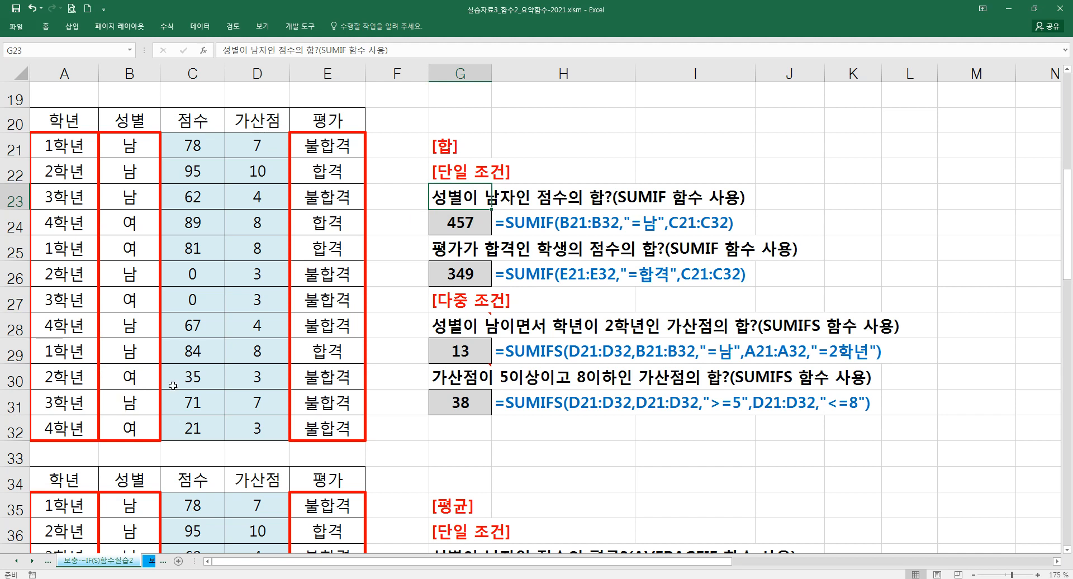
# - Start a SUMIF formula in F24 with the function arguments dialog and set its range to B21:B32
pyautogui.click(399, 222)
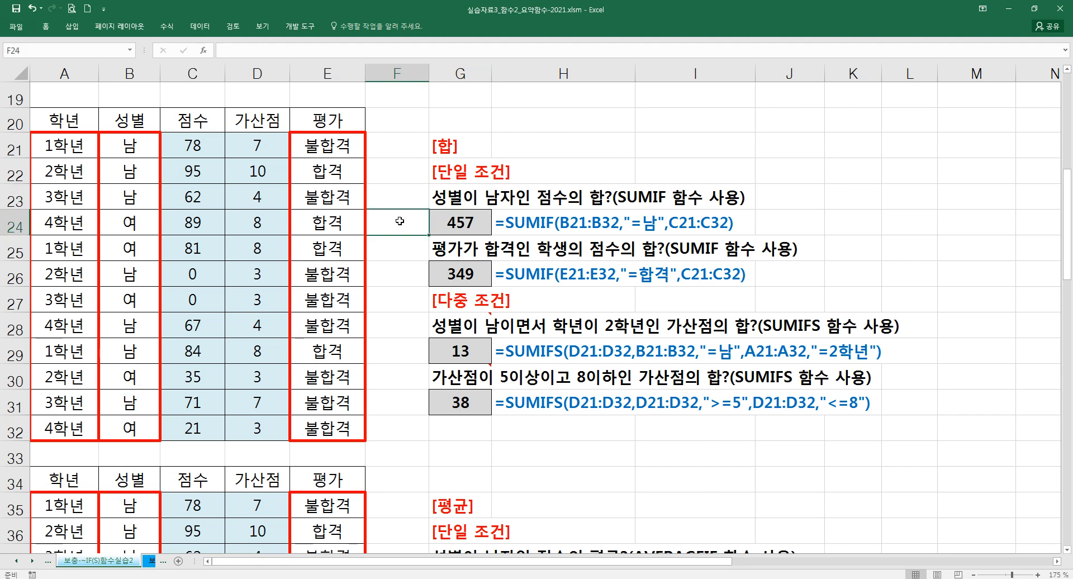
pyautogui.write('=SUM')
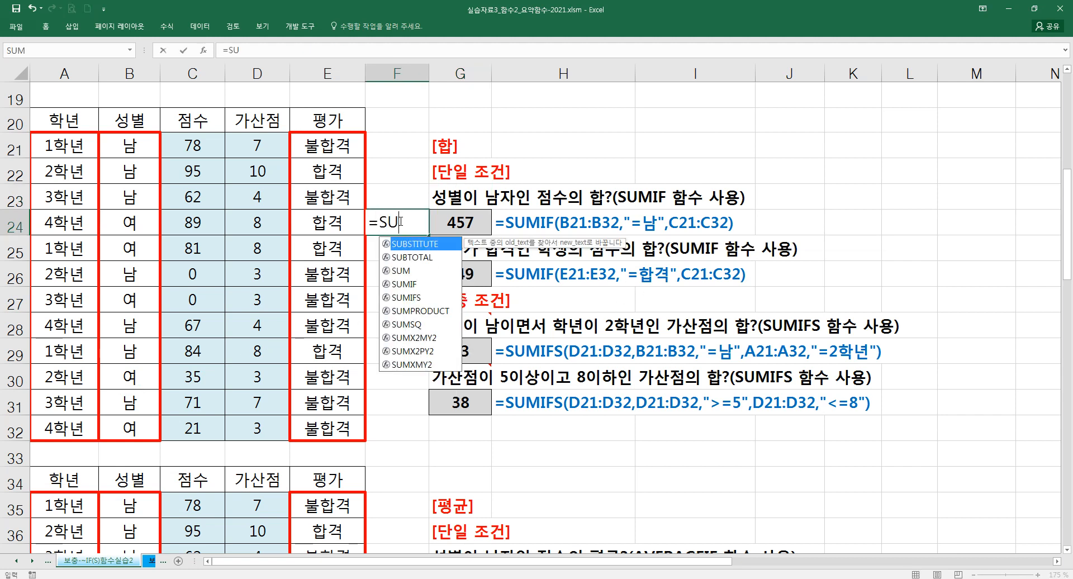
pyautogui.press('Down')
pyautogui.press('Tab')
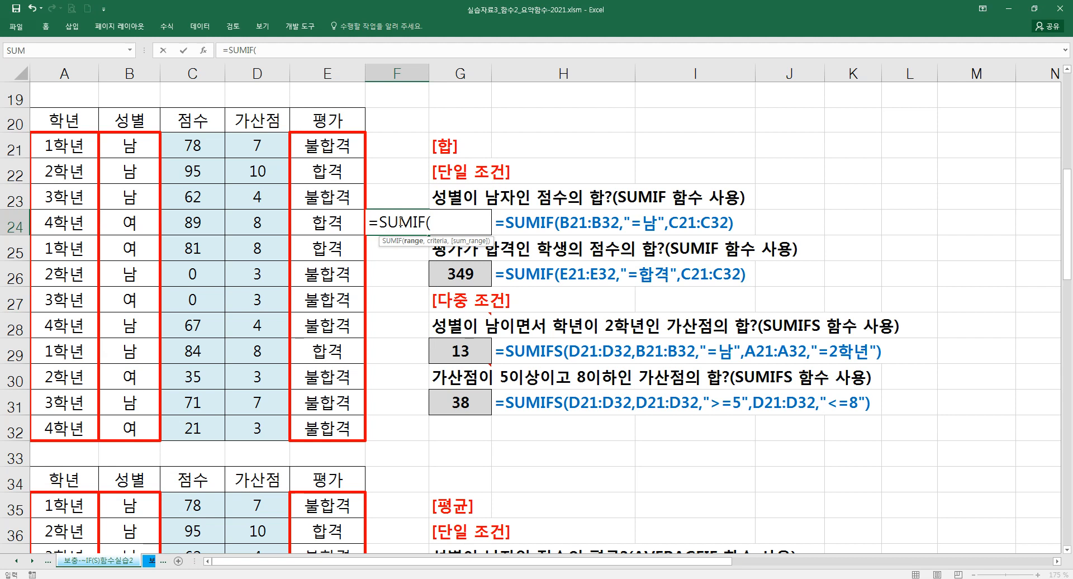
pyautogui.hotkey('ctrl', 'a')
pyautogui.moveTo(388, 100); pyautogui.dragTo(521, 272)
pyautogui.moveTo(127, 147); pyautogui.dragTo(126, 428)
# - Set the SUMIF criteria to "=남"
pyautogui.click(470, 313)
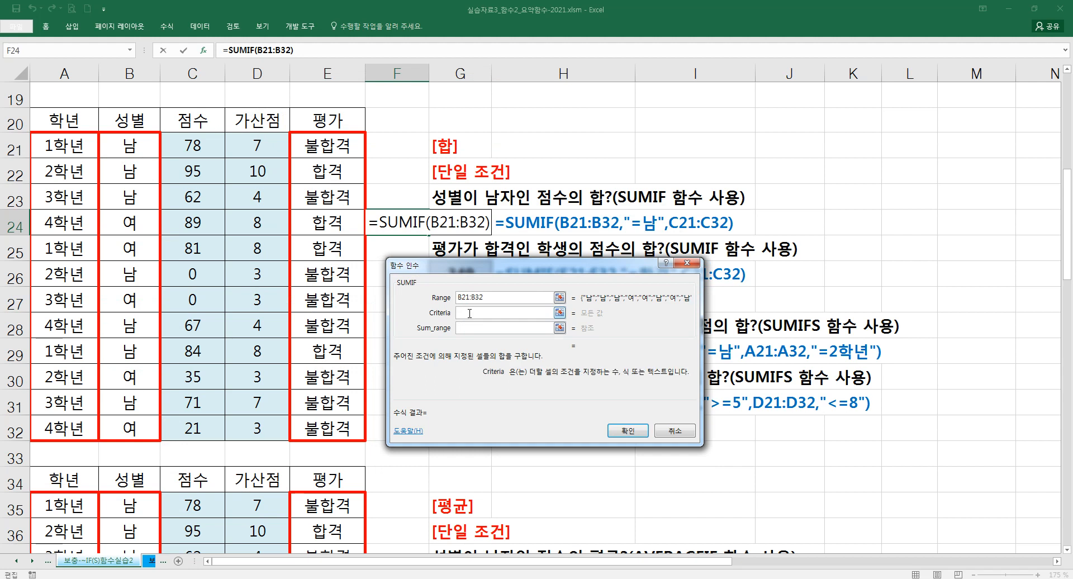
pyautogui.write('=')
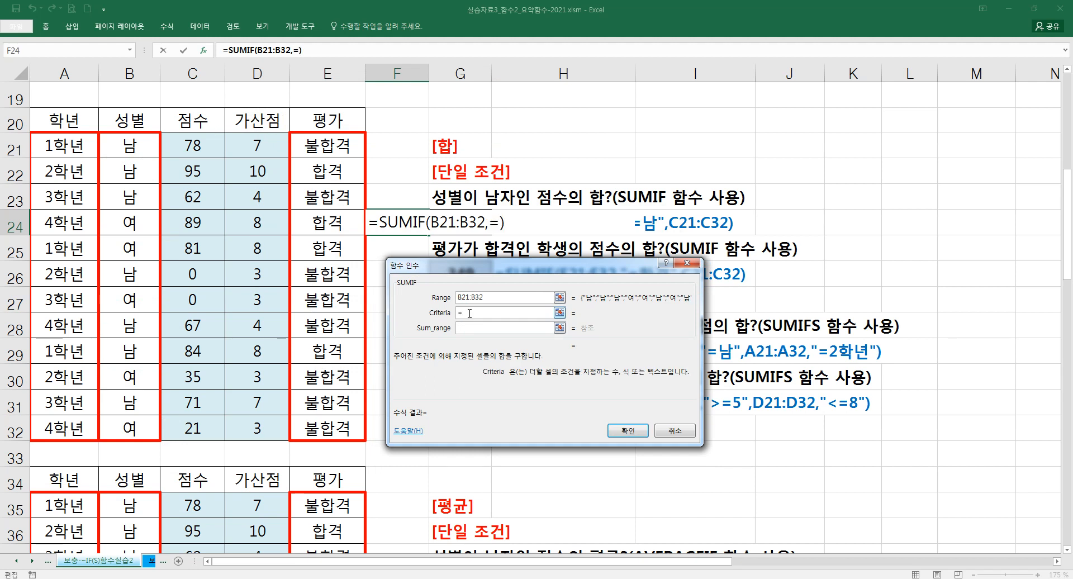
pyautogui.press('BackSpace')
pyautogui.write('"=ㄴ')
pyautogui.write('남"')
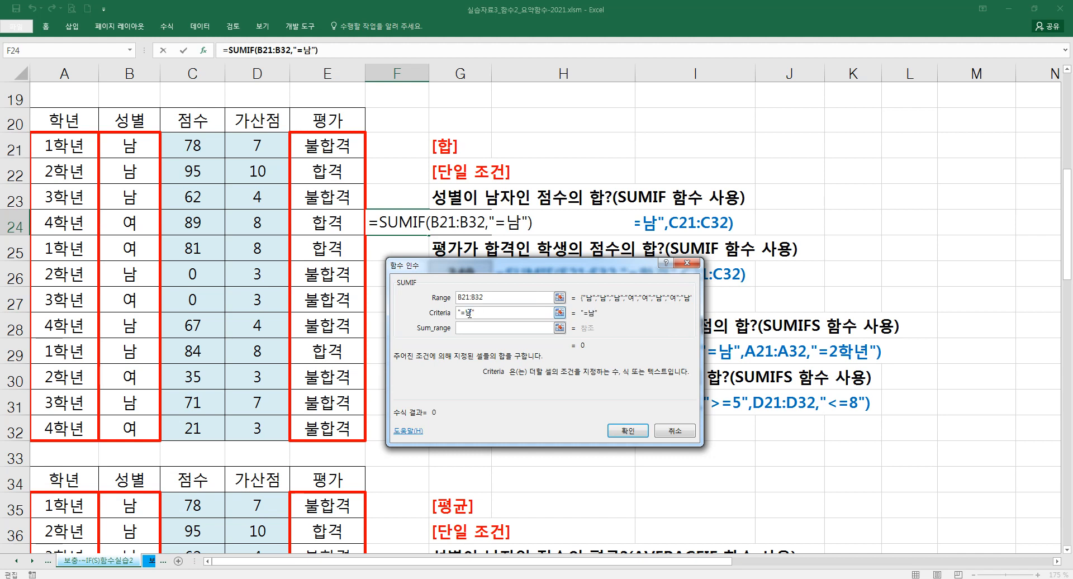
# - Complete the SUMIF with sum range C21:C32, then delete the practice formula from F24
pyautogui.press('Tab')
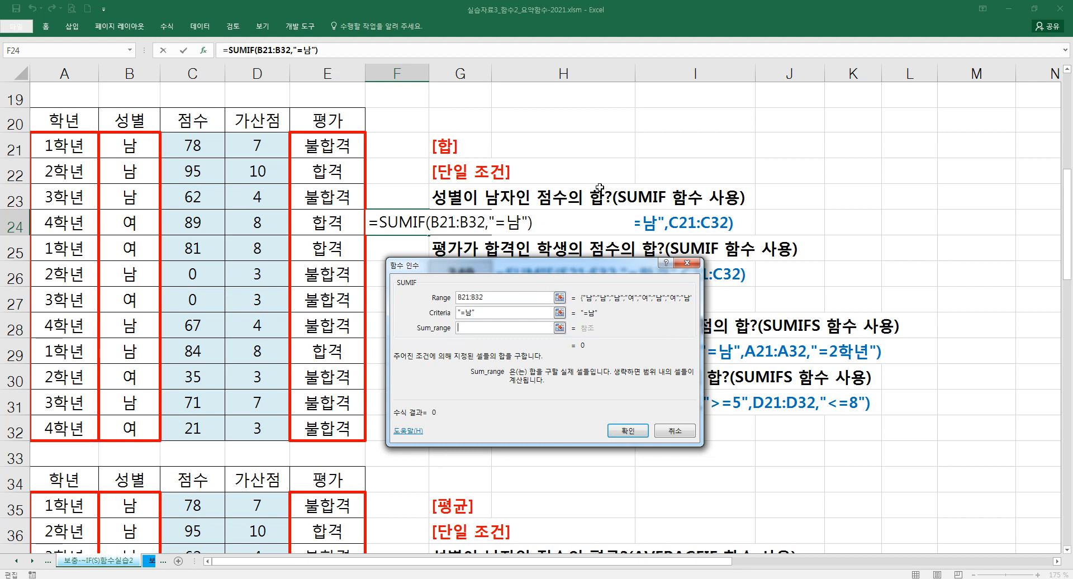
pyautogui.moveTo(196, 143); pyautogui.dragTo(193, 432)
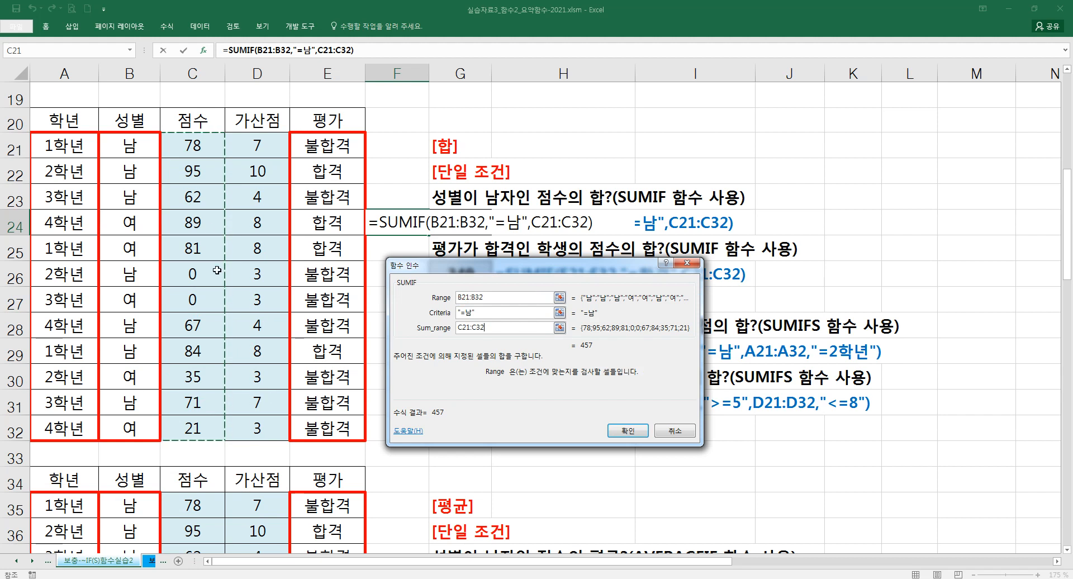
pyautogui.click(626, 430)
pyautogui.press('Delete')
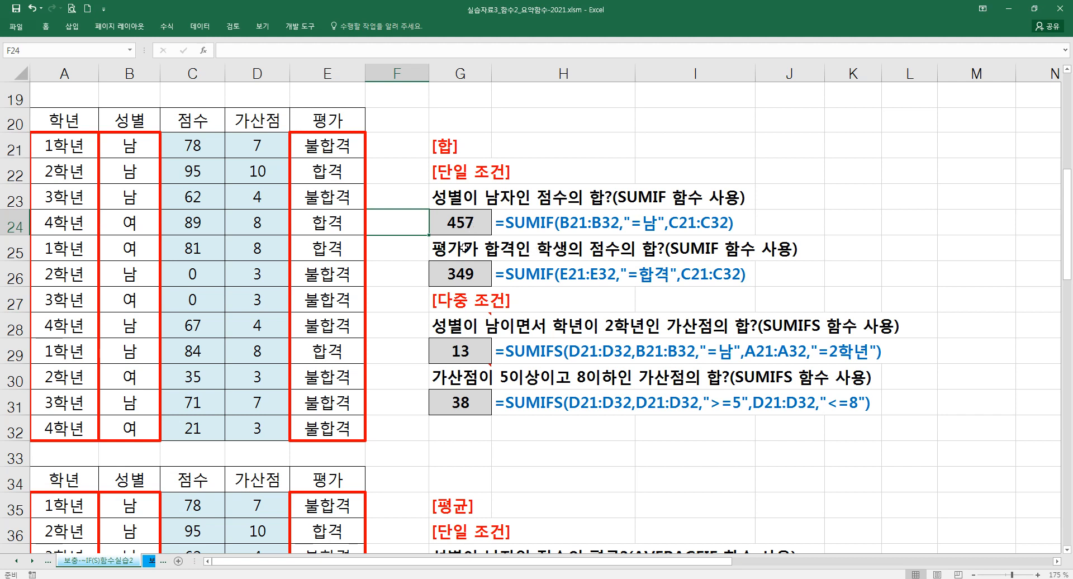
# - Review the range, criteria and sum range of the 합격 SUMIF formula in G26 using the function arguments dialog
pyautogui.doubleClick(467, 274)
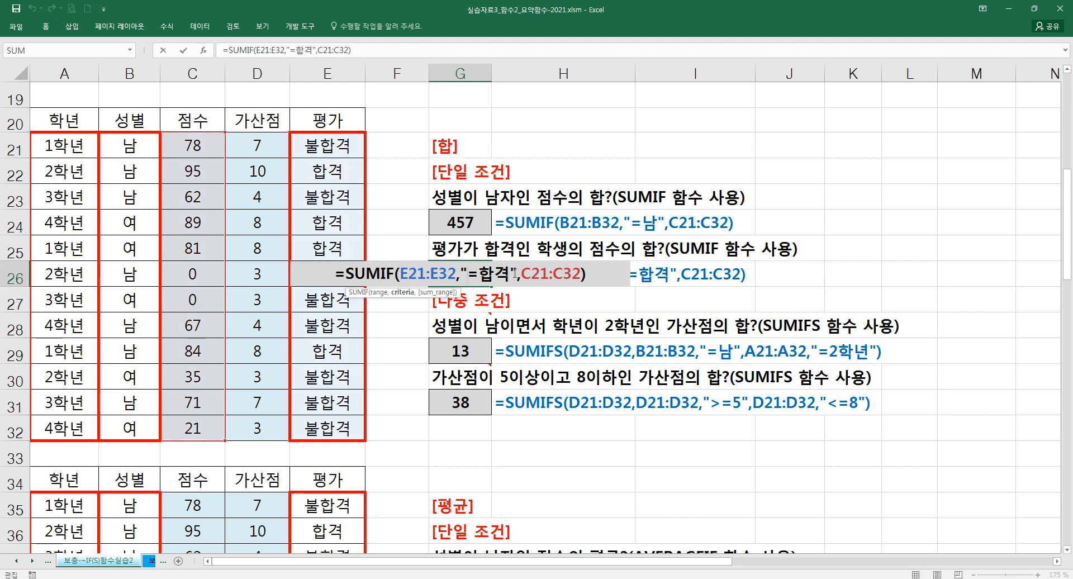
pyautogui.moveTo(399, 274); pyautogui.dragTo(447, 274)
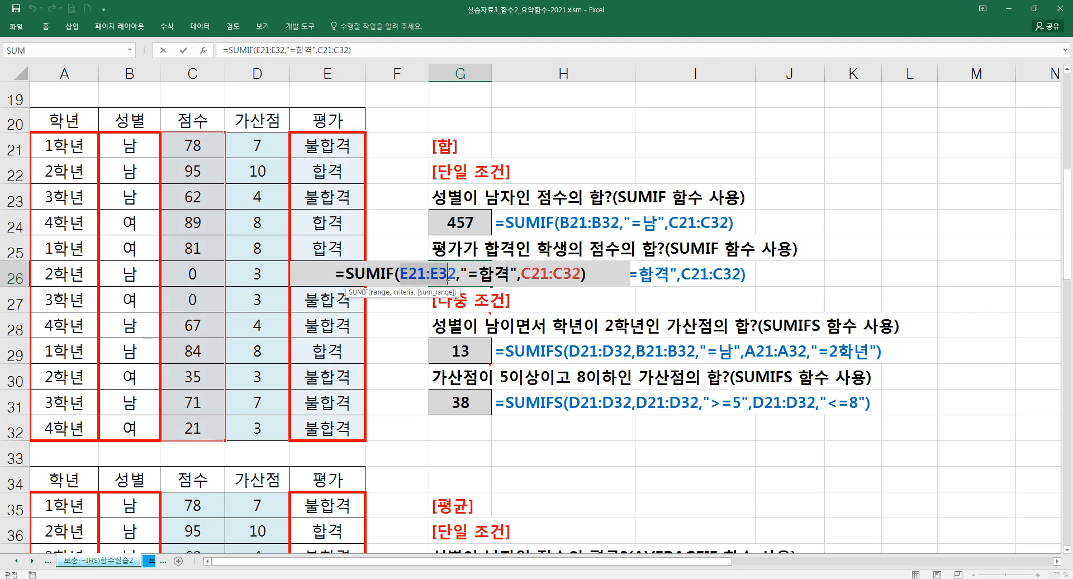
pyautogui.click(202, 51)
pyautogui.moveTo(510, 278); pyautogui.dragTo(522, 317)
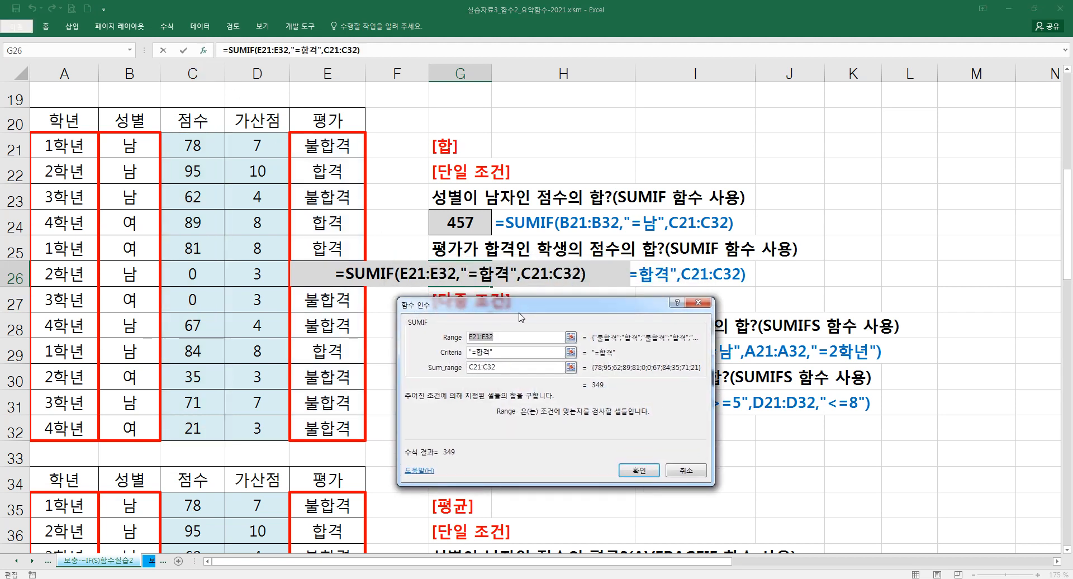
pyautogui.press('Tab')
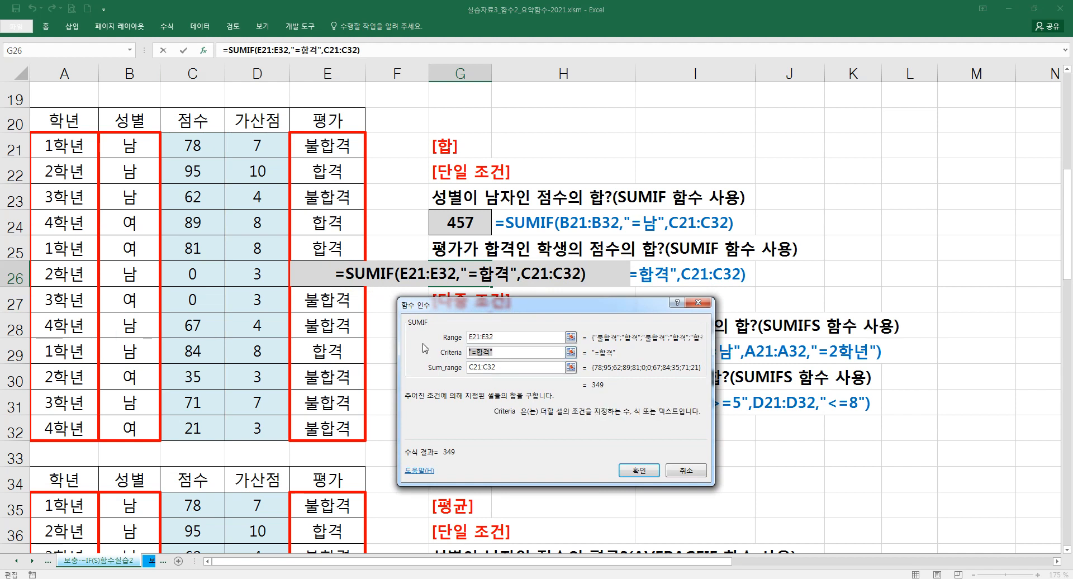
pyautogui.press('Tab')
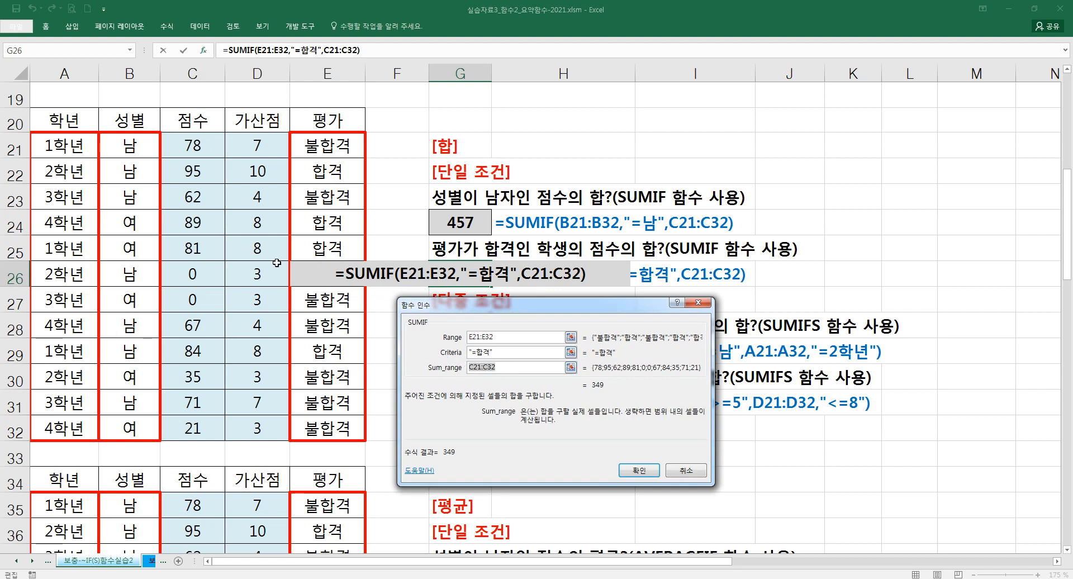
pyautogui.press('End')
pyautogui.click(637, 471)
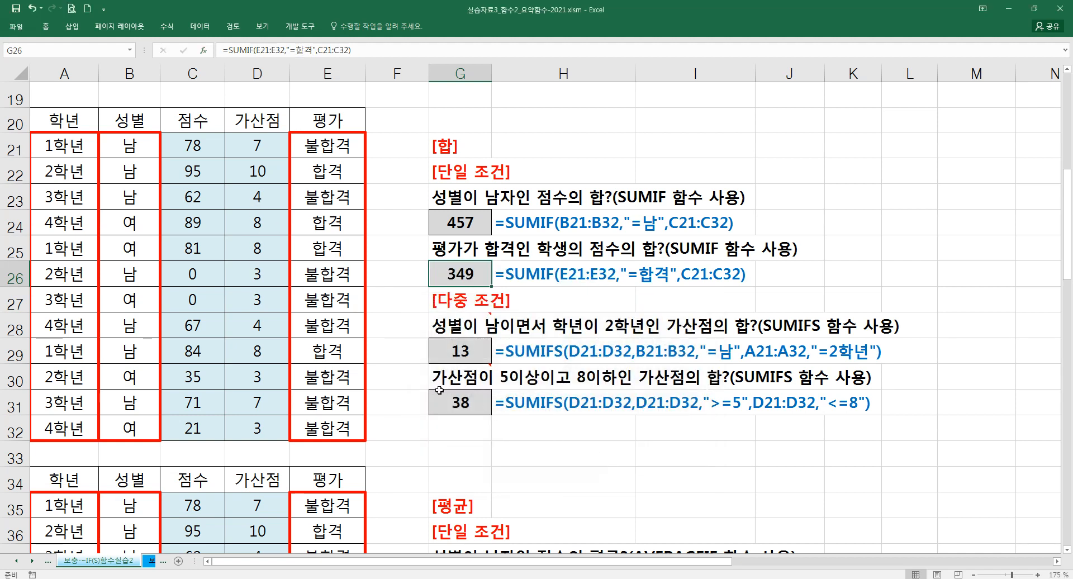
# - Read the note attached to the SUMIFS question in G28
pyautogui.click(457, 429)
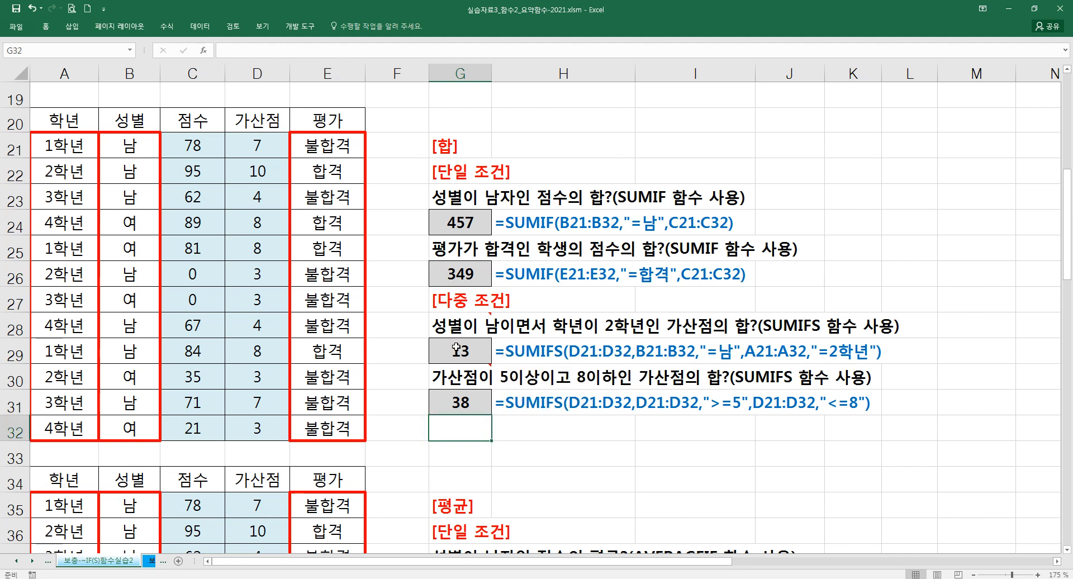
pyautogui.moveTo(479, 333)
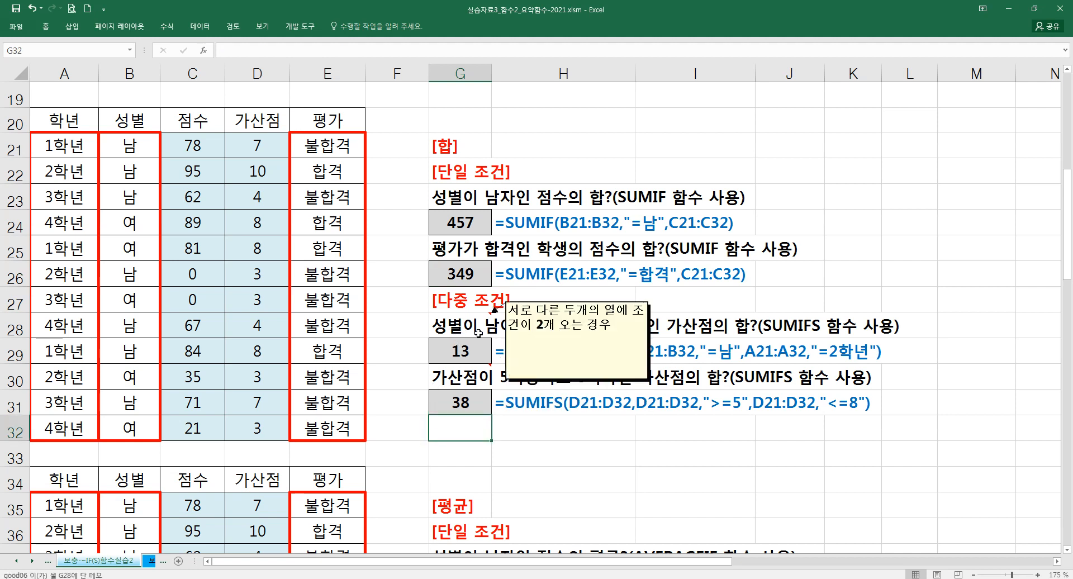
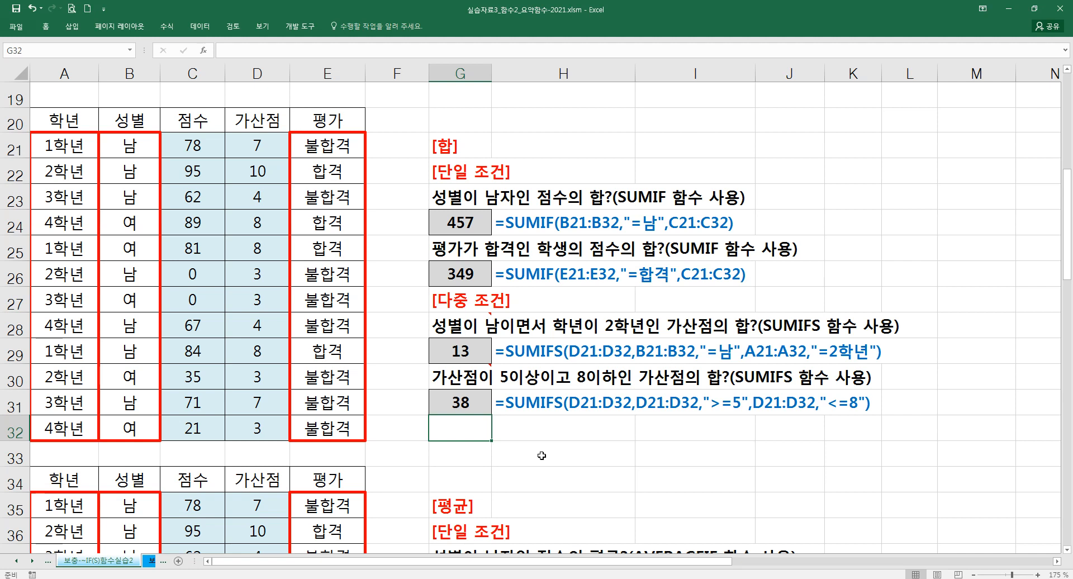
# - Start a SUMIFS formula in G32 with the function arguments dialog and set its sum range to D21:D32
pyautogui.write('=SUM')
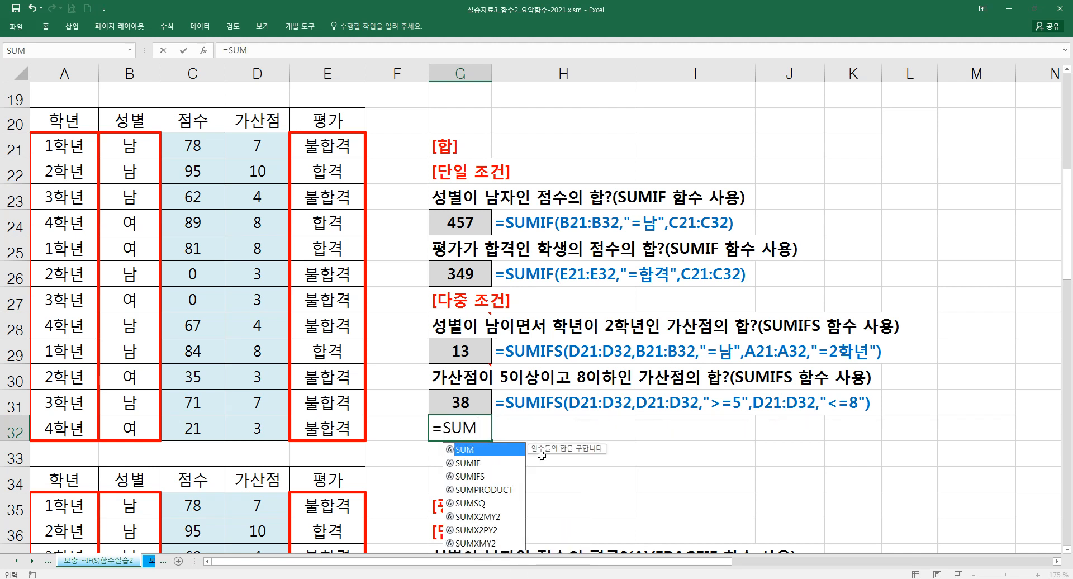
pyautogui.write('IFS')
pyautogui.hotkey('ctrl', 'a')
pyautogui.moveTo(502, 290); pyautogui.dragTo(633, 404)
pyautogui.click(600, 451)
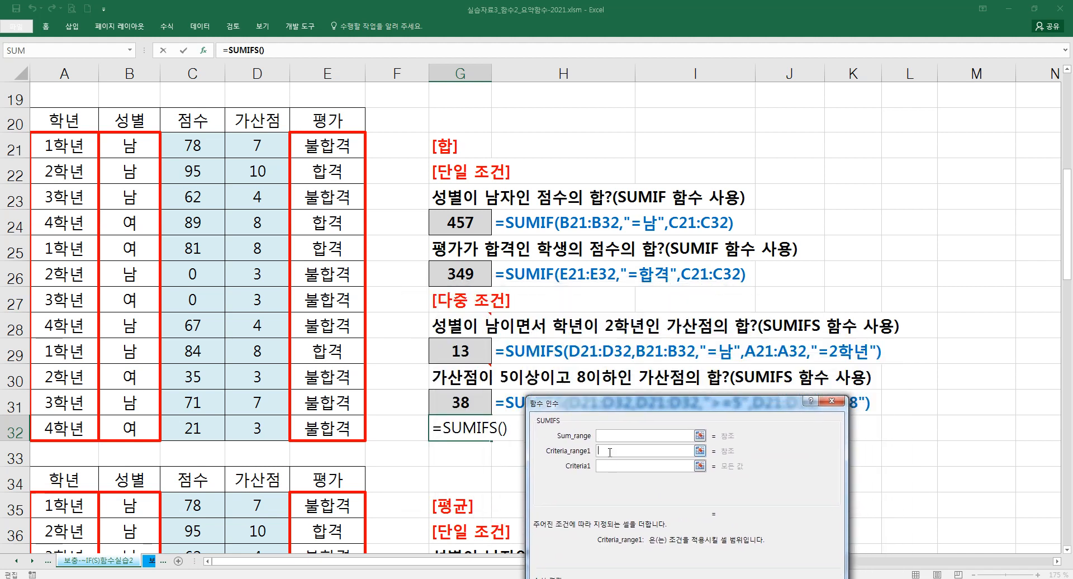
pyautogui.click(611, 473)
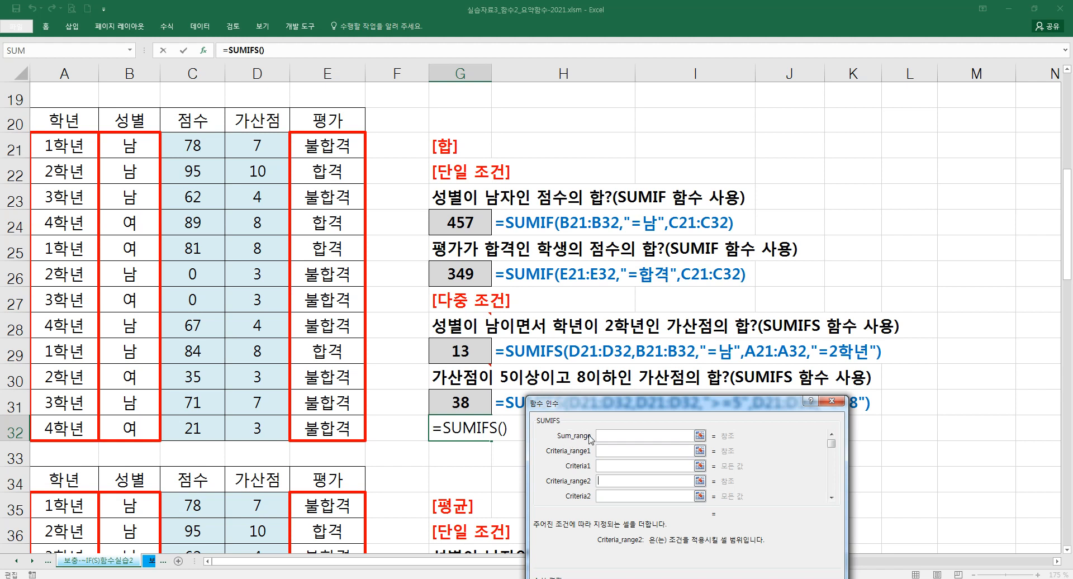
pyautogui.click(608, 436)
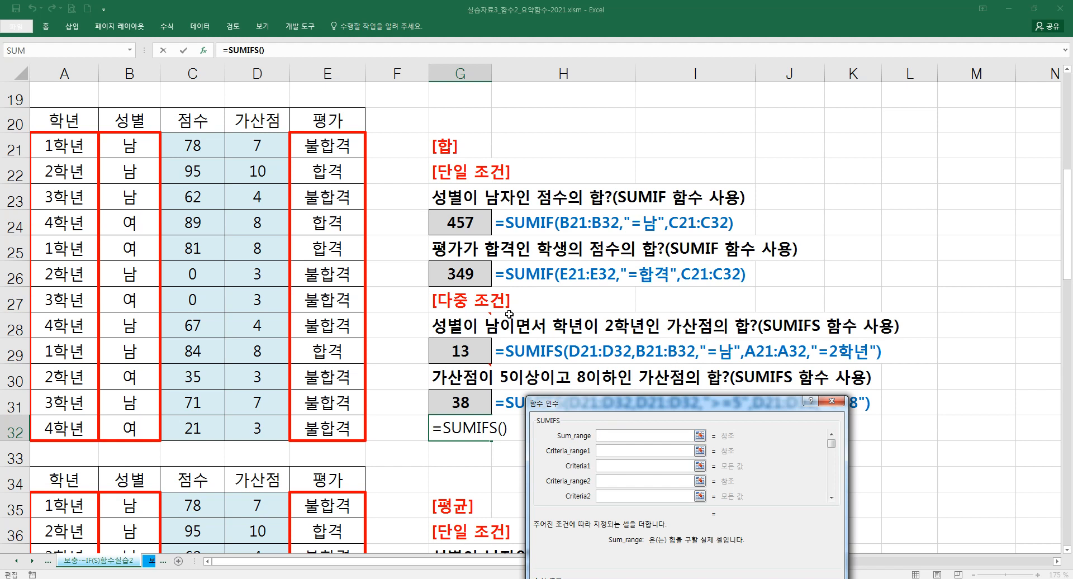
pyautogui.moveTo(259, 145); pyautogui.dragTo(258, 429)
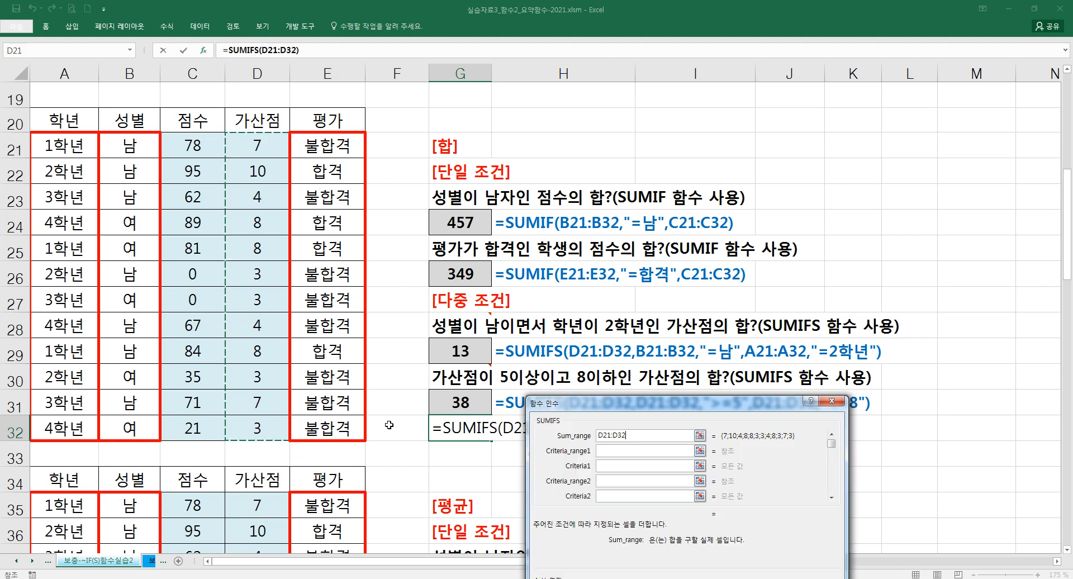
# - Set the first SUMIFS condition to criteria range B21:B32 with criteria "=남"
pyautogui.click(607, 451)
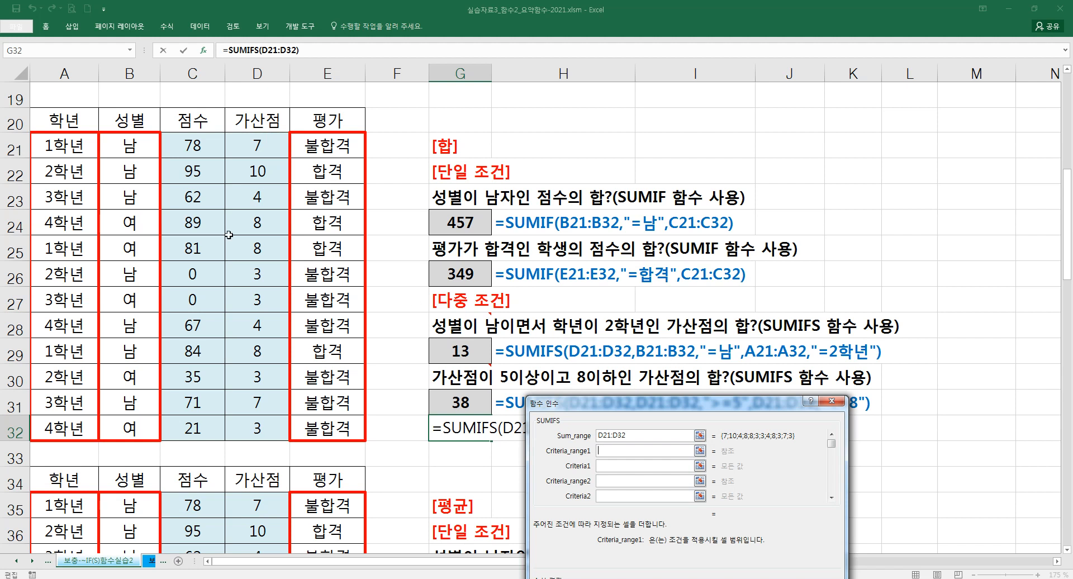
pyautogui.moveTo(141, 156); pyautogui.dragTo(139, 428)
pyautogui.click(606, 465)
pyautogui.write('=남')
pyautogui.press('Tab')
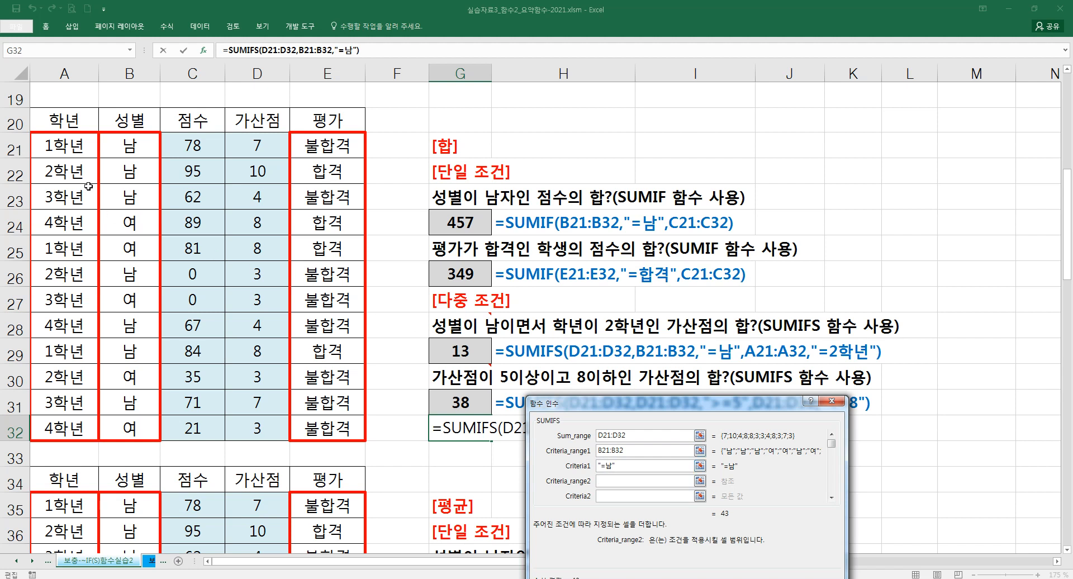
# - Complete the SUMIFS with second criteria range A21:A32 and criteria "=2학년", then delete the practice formula from G32
pyautogui.moveTo(76, 148); pyautogui.dragTo(75, 430)
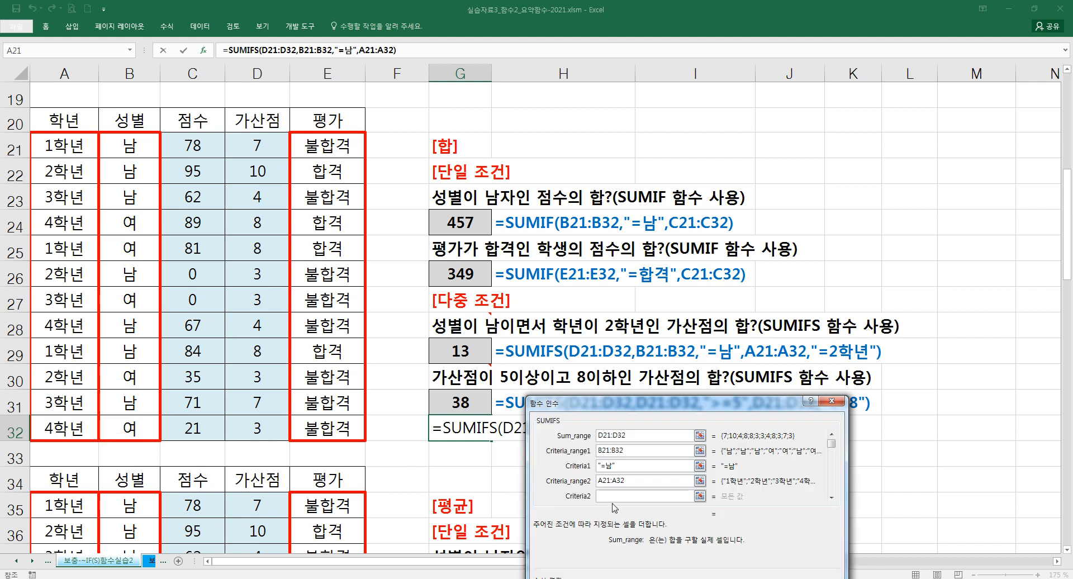
pyautogui.click(612, 498)
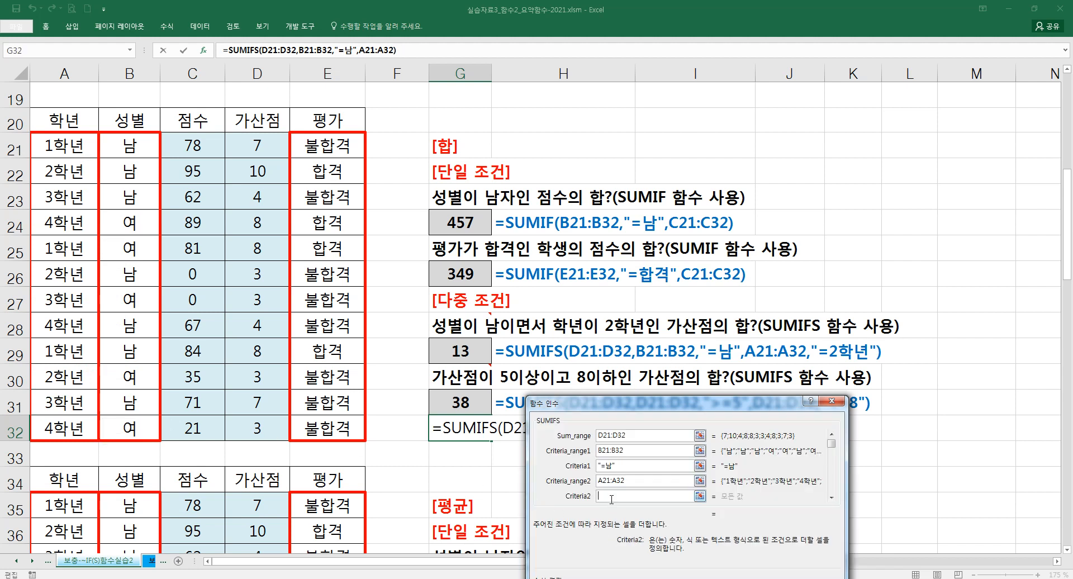
pyautogui.write('"=2학년"')
pyautogui.click(651, 487)
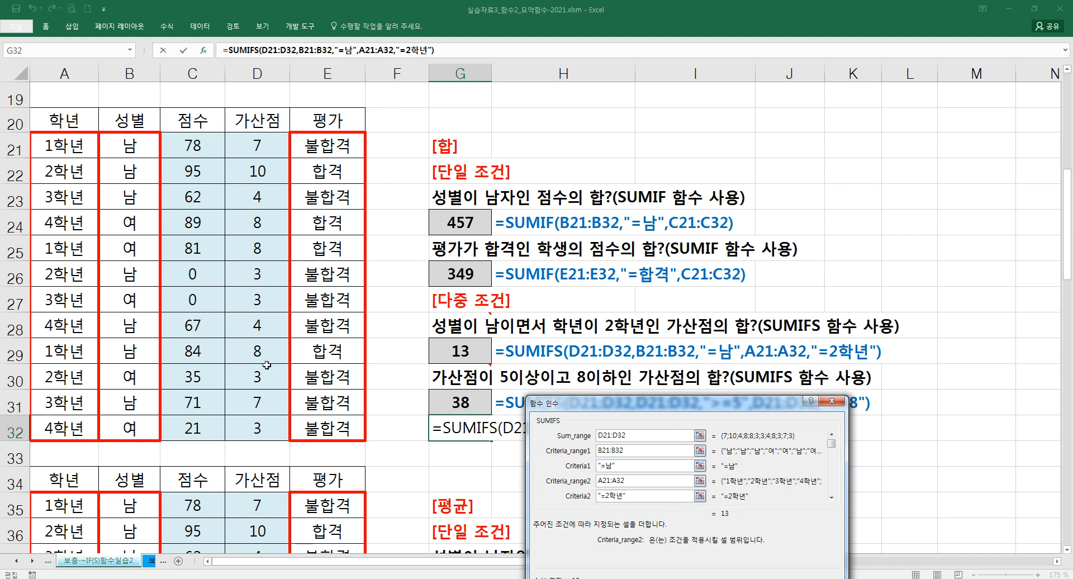
pyautogui.moveTo(602, 403); pyautogui.dragTo(565, 238)
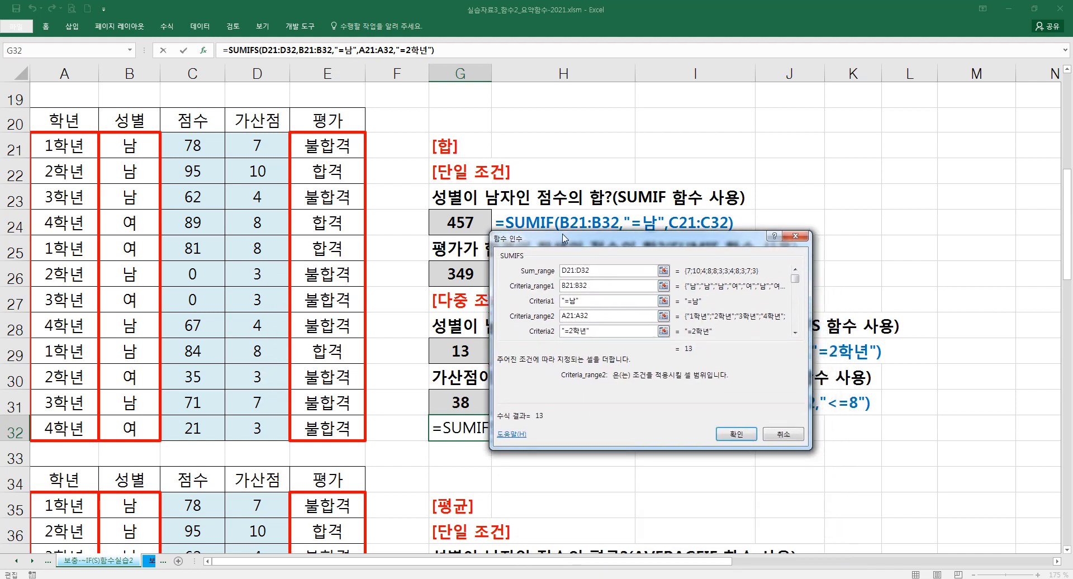
pyautogui.click(733, 435)
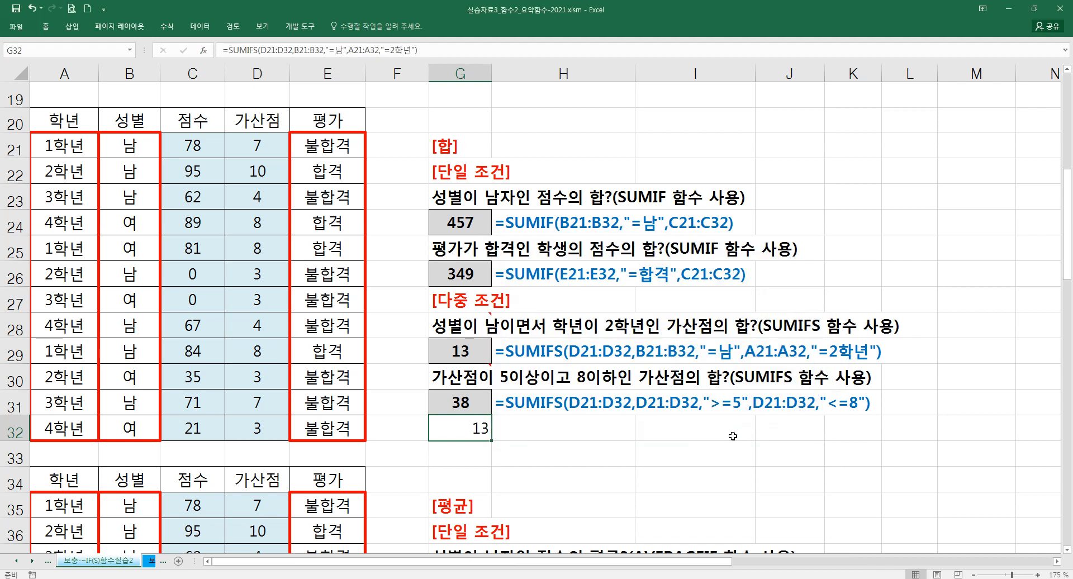
pyautogui.press('Delete')
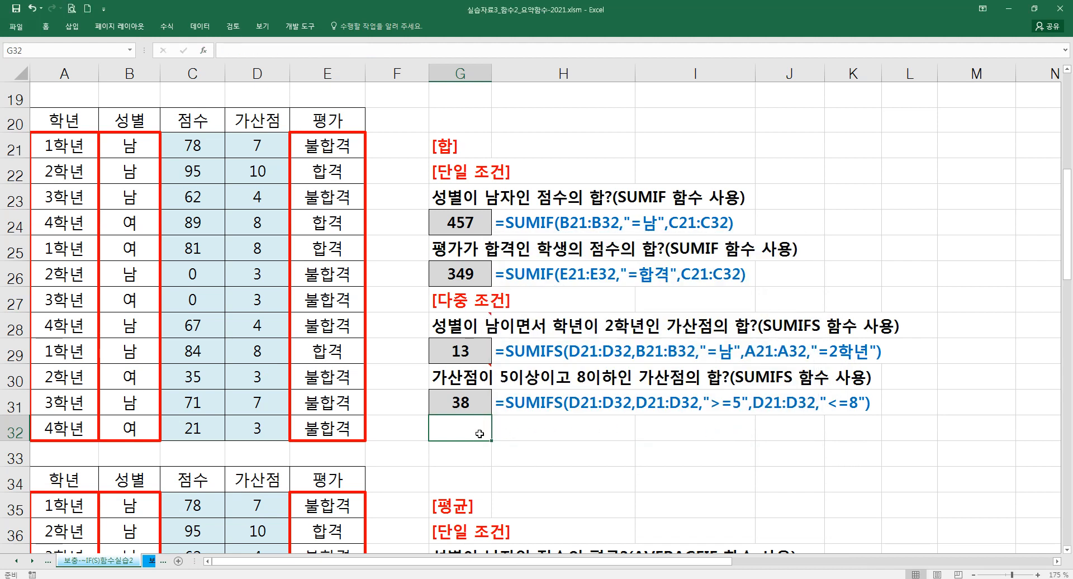
# - Review the sum range, criteria ranges and criteria of the SUMIFS formula in G31 using the function arguments dialog
pyautogui.click(462, 404)
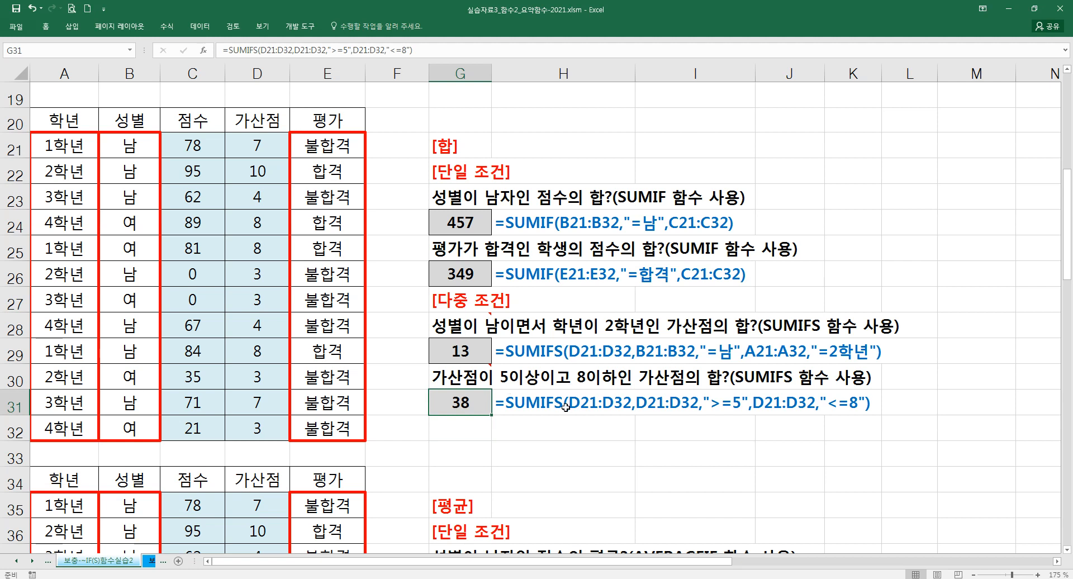
pyautogui.click(204, 51)
pyautogui.moveTo(581, 242); pyautogui.dragTo(486, 260)
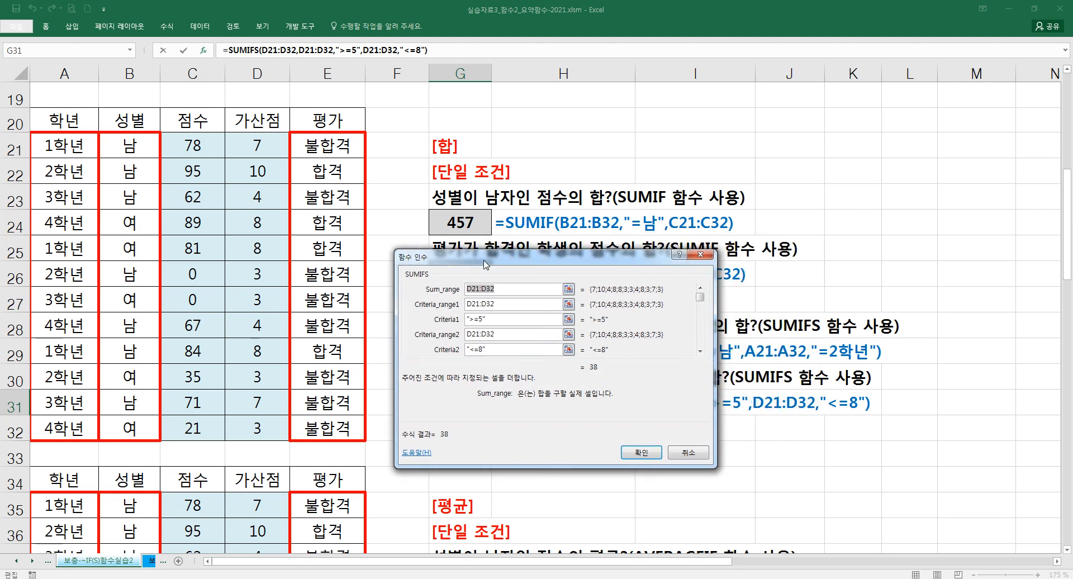
pyautogui.click(507, 305)
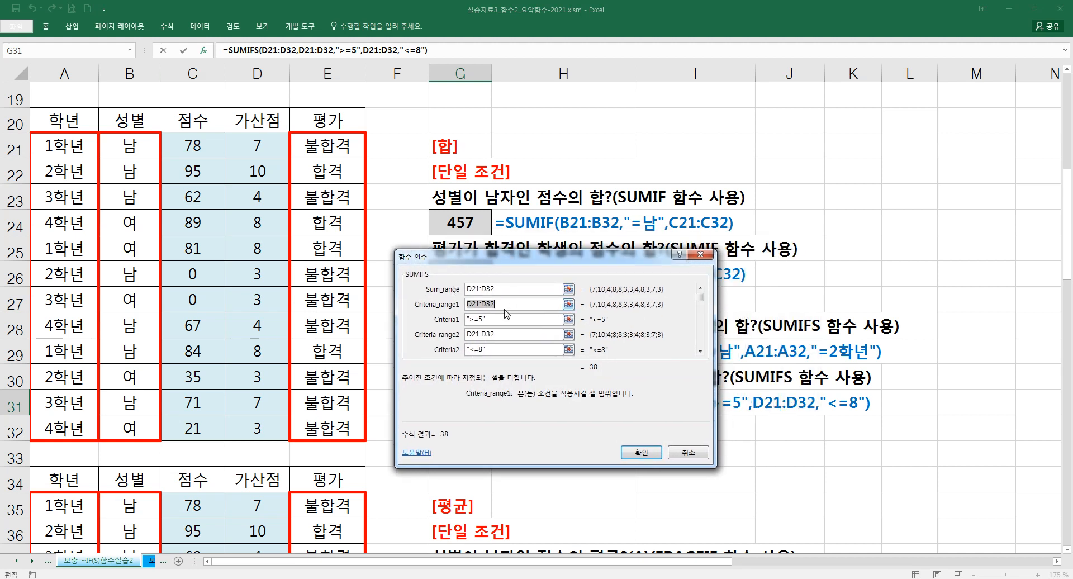
pyautogui.click(480, 289)
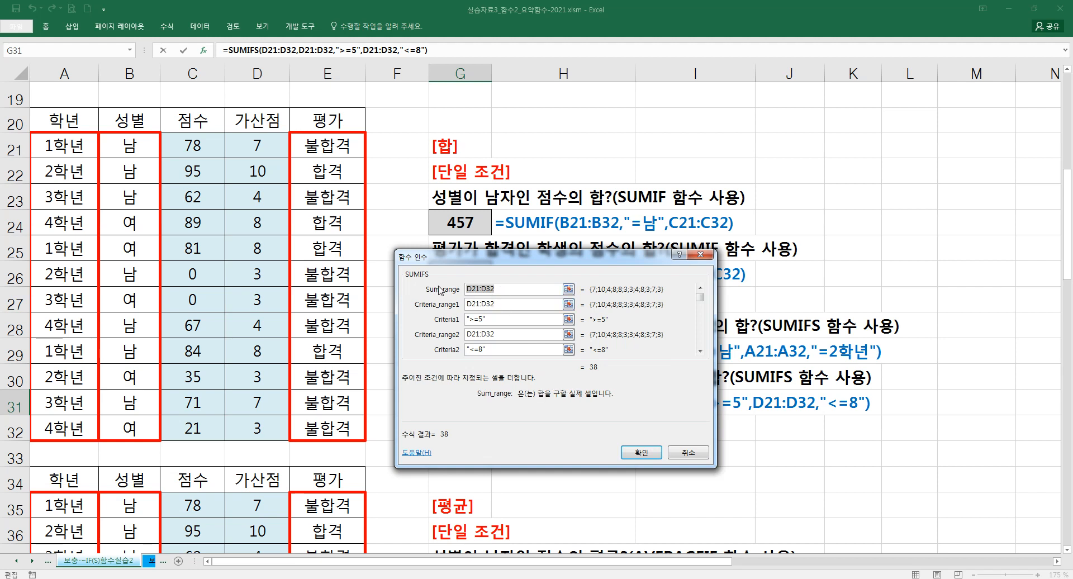
pyautogui.click(502, 303)
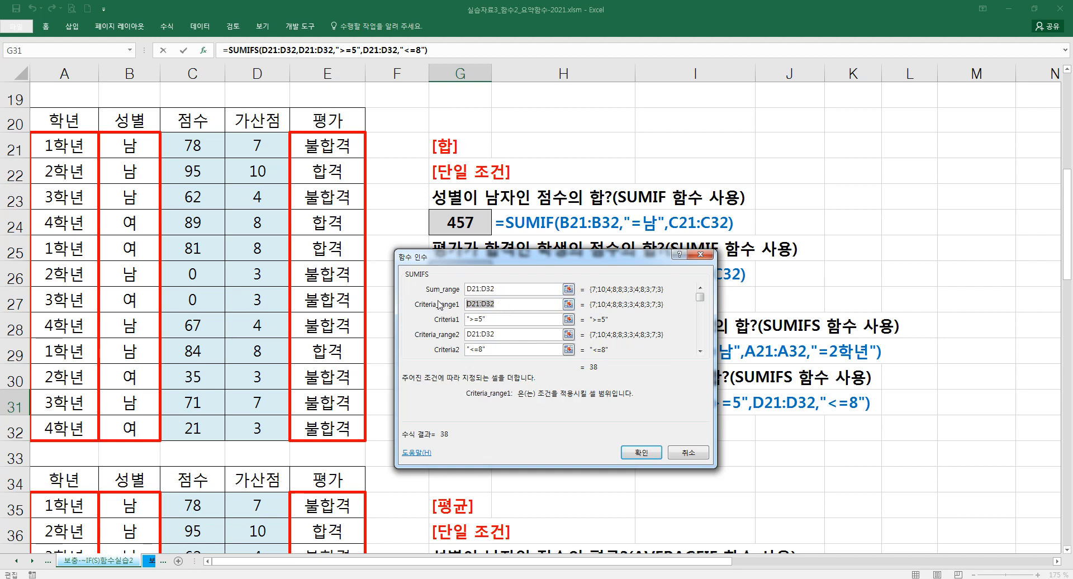
pyautogui.moveTo(491, 260); pyautogui.dragTo(491, 188)
pyautogui.click(490, 250)
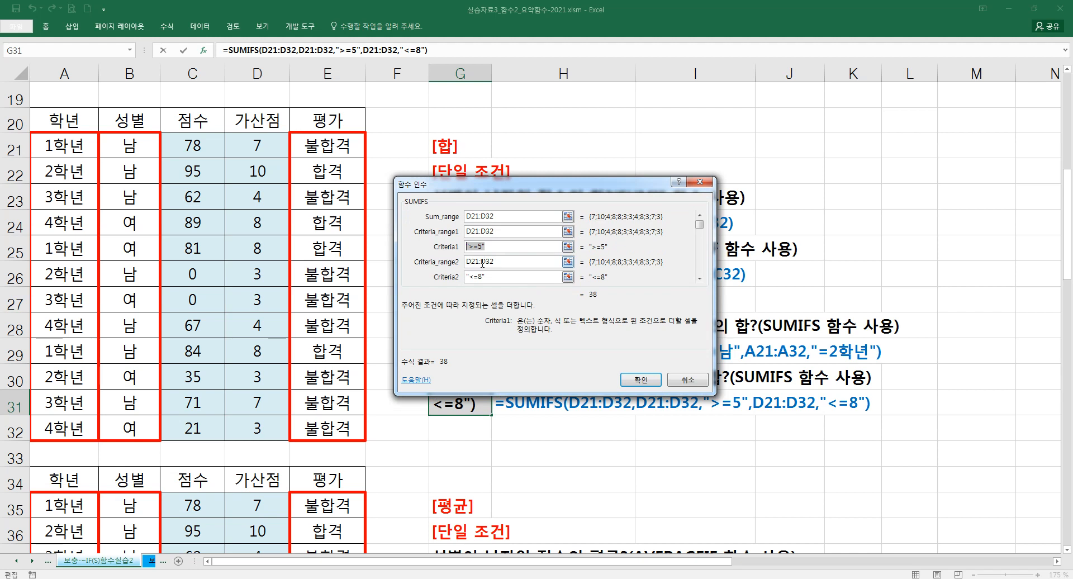
pyautogui.click(497, 263)
pyautogui.click(633, 379)
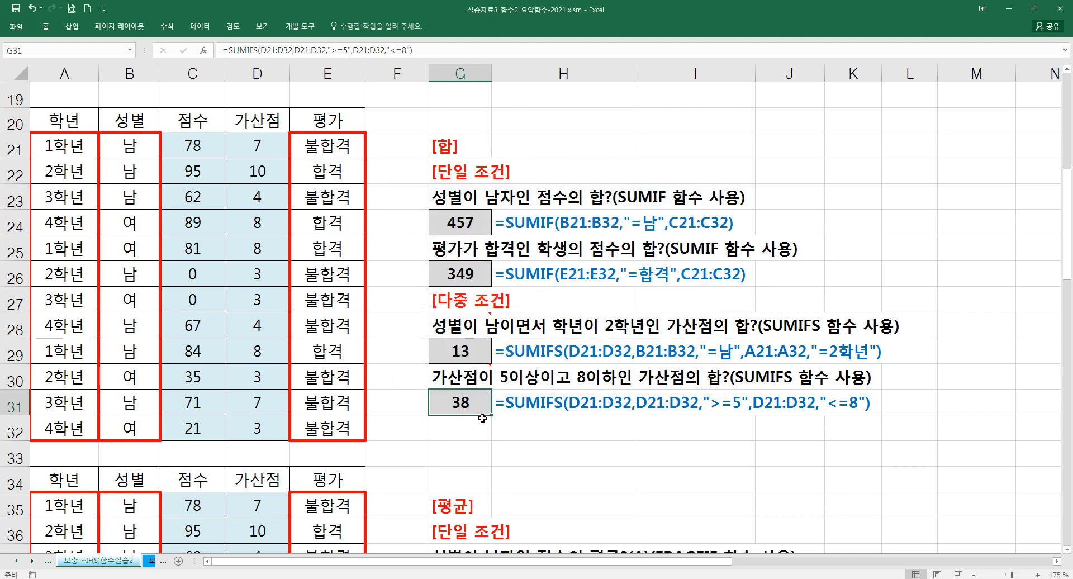
# - Examine the AVERAGEIF formula in G38 and its referenced ranges, leaving it unedited
pyautogui.scroll(-2, 443, 404)
pyautogui.scroll(-2, 474, 403)
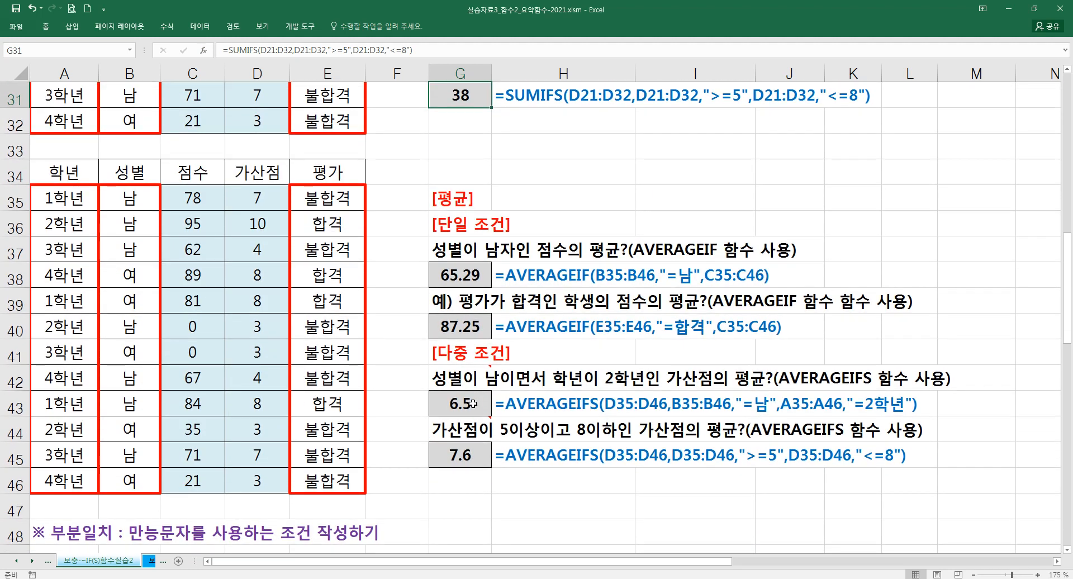
pyautogui.doubleClick(466, 275)
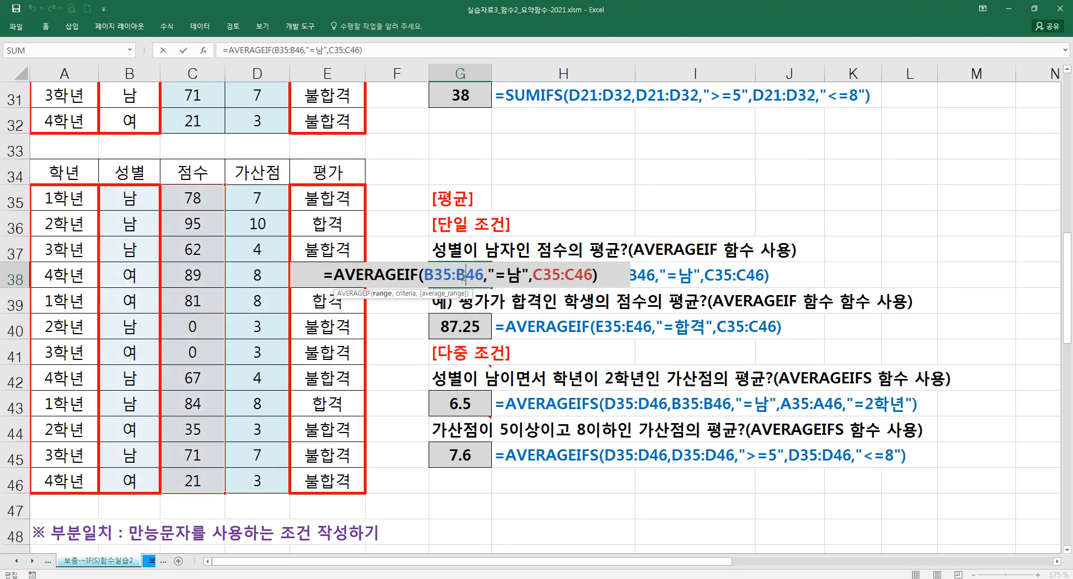
pyautogui.moveTo(334, 275); pyautogui.dragTo(388, 274)
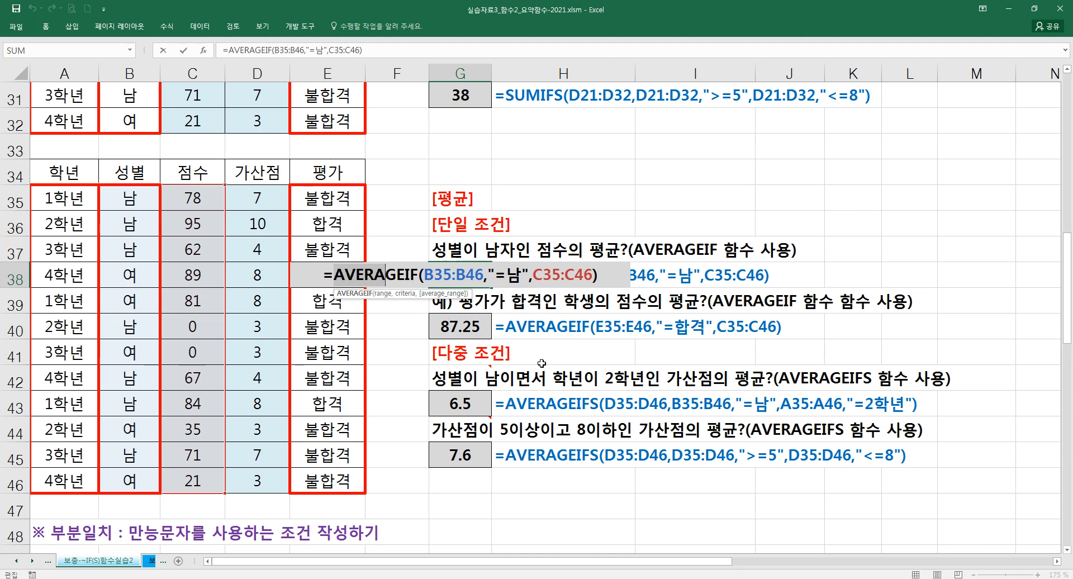
pyautogui.press('Escape')
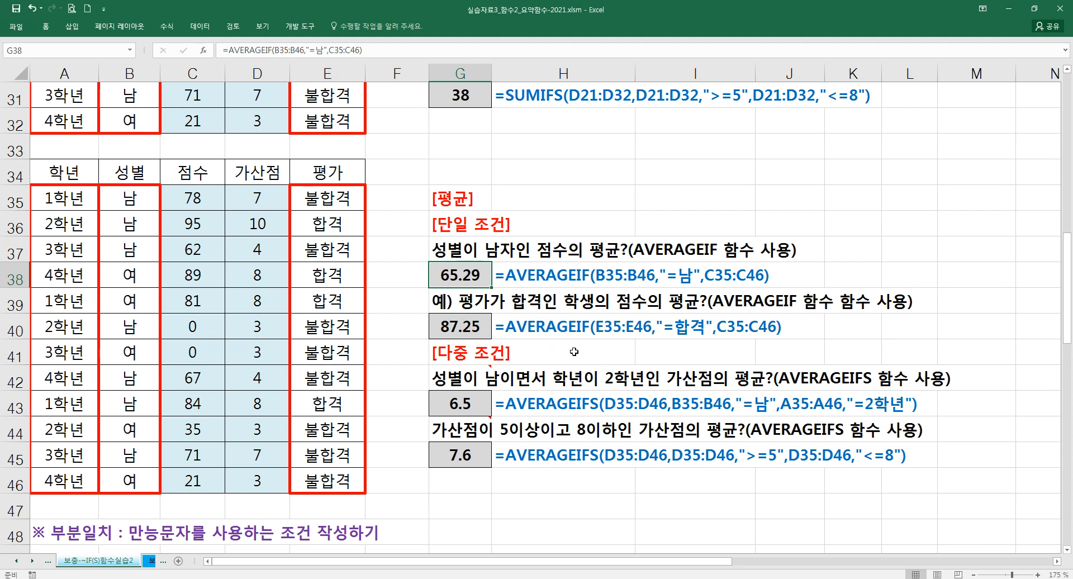
# - Move the averages' [다중 조건] examples down one row and fill G40 into G41, clearing the copied content
pyautogui.moveTo(473, 344); pyautogui.dragTo(538, 496)
pyautogui.click(476, 328)
pyautogui.moveTo(490, 338); pyautogui.dragTo(472, 353)
pyautogui.press('Delete')
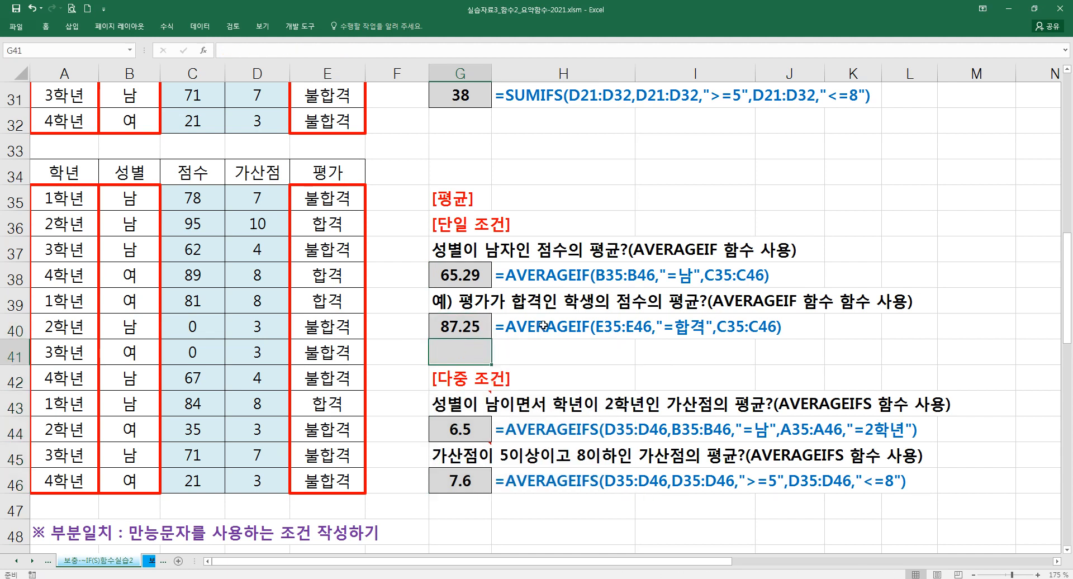
# - Fill the formula description cell H40 down into H41
pyautogui.click(544, 326)
pyautogui.moveTo(633, 342); pyautogui.dragTo(634, 365)
pyautogui.click(470, 351)
pyautogui.click(464, 282)
# - Review the range, criteria and average range of the 합격 AVERAGEIF formula in G40 using the function arguments dialog
pyautogui.click(464, 334)
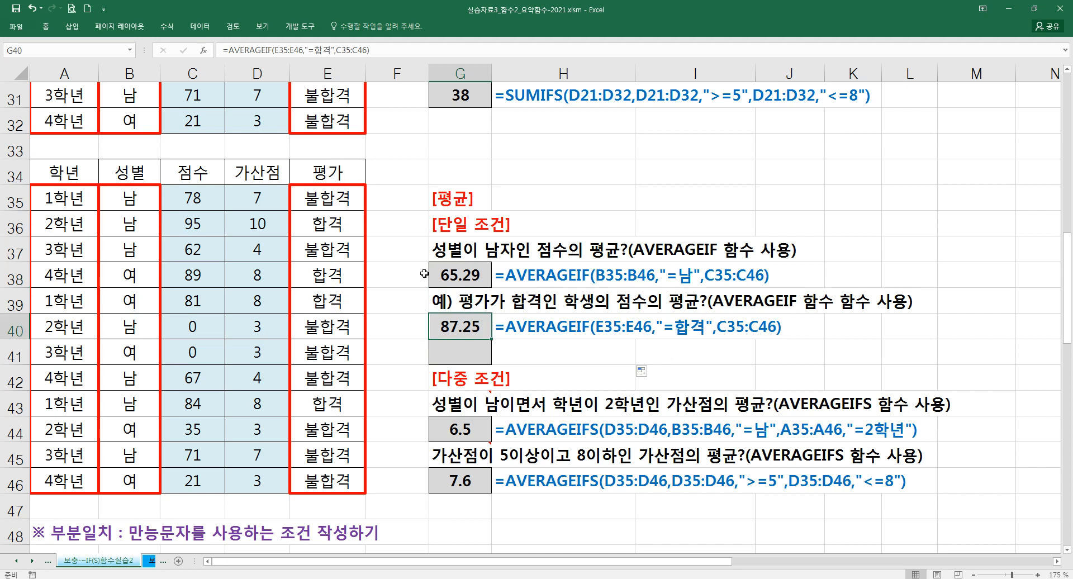
pyautogui.click(204, 50)
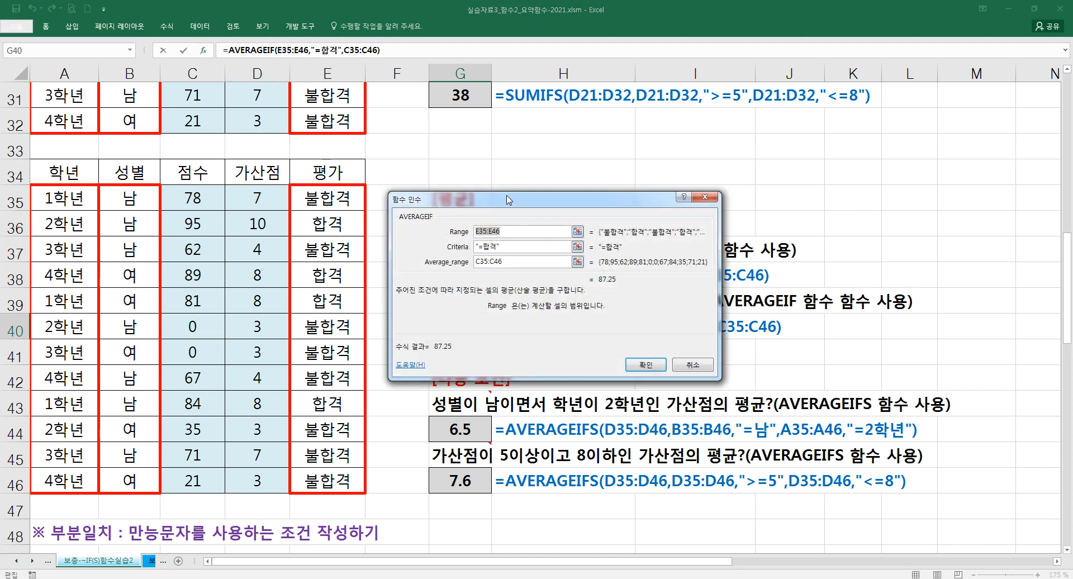
pyautogui.moveTo(509, 199); pyautogui.dragTo(520, 369)
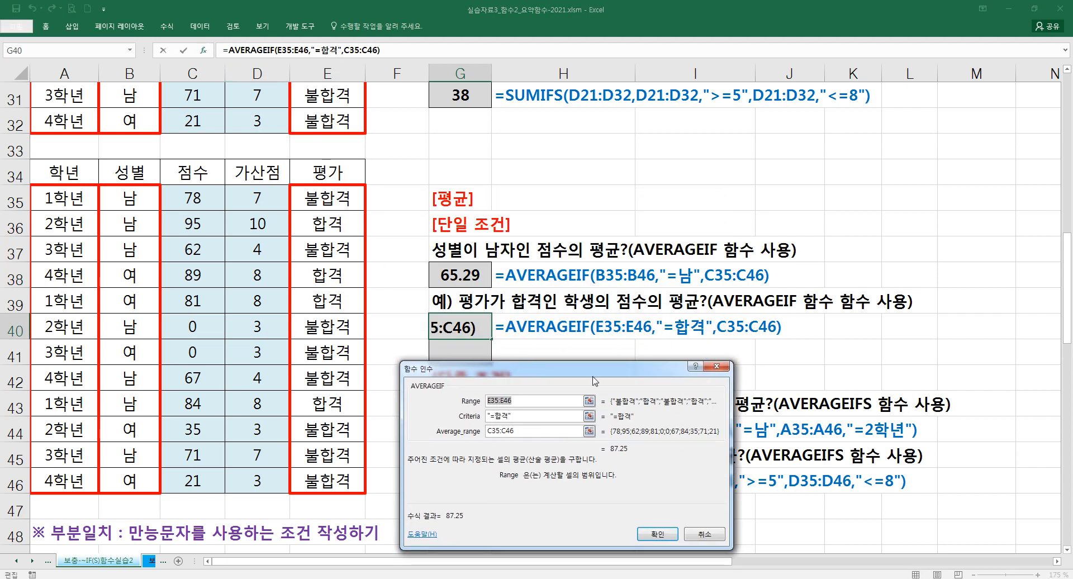
pyautogui.click(458, 432)
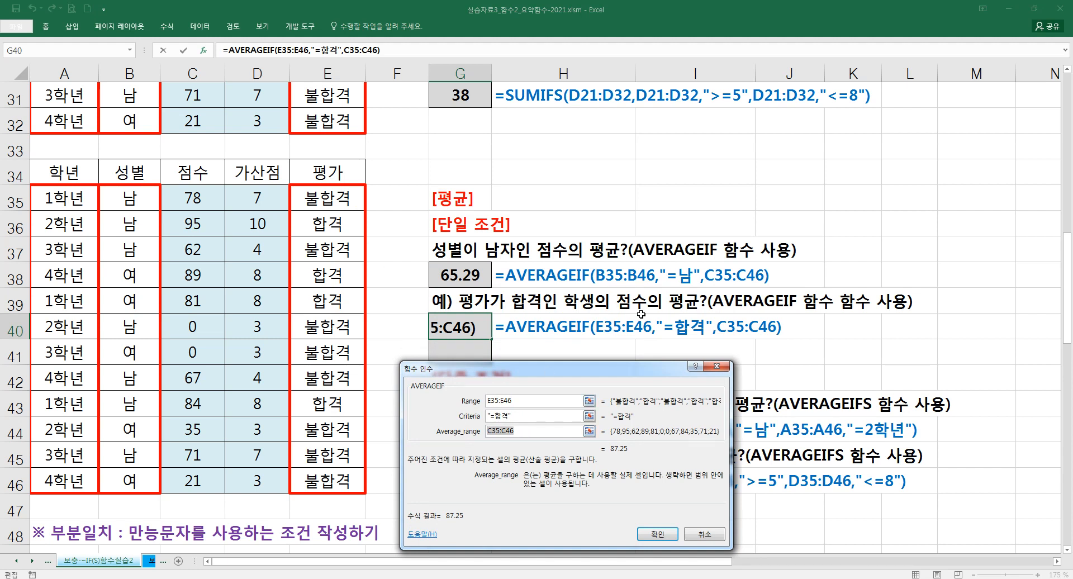
pyautogui.click(467, 404)
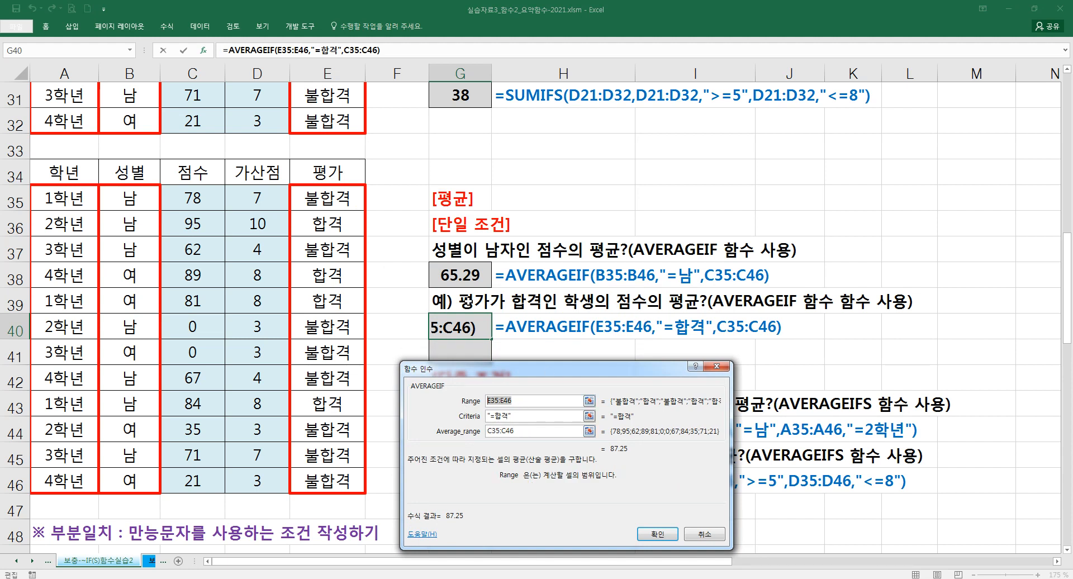
pyautogui.click(457, 417)
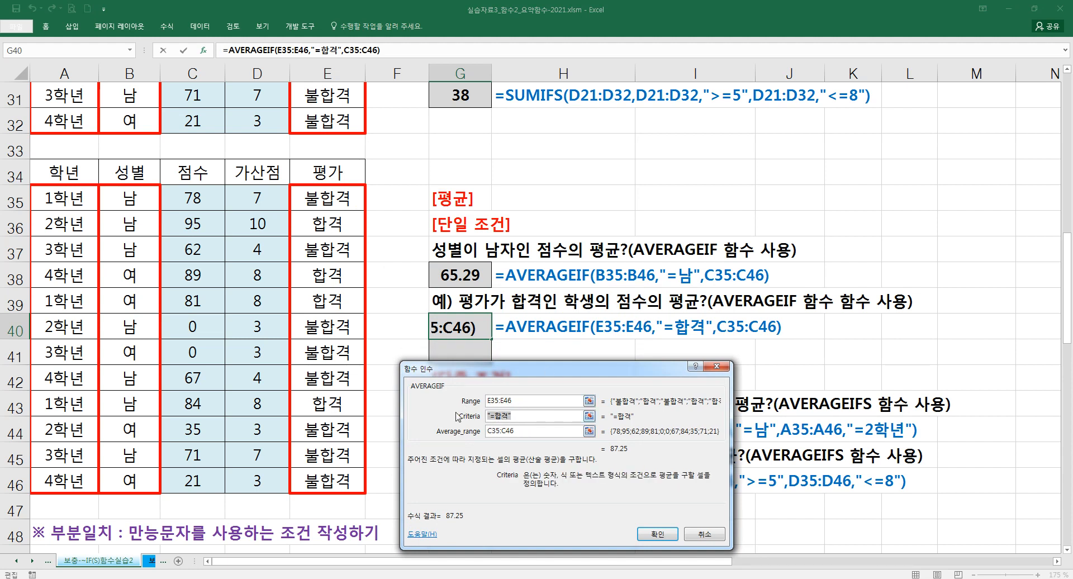
pyautogui.click(658, 534)
# - Build a SUMIF formula in G41 with range E35:E46, criteria "=합격" and sum range C35:C46
pyautogui.click(474, 356)
pyautogui.write('=')
pyautogui.write('녀ㅡ')
pyautogui.press('BackSpace')
pyautogui.press('BackSpace')
pyautogui.write('SUMIF(')
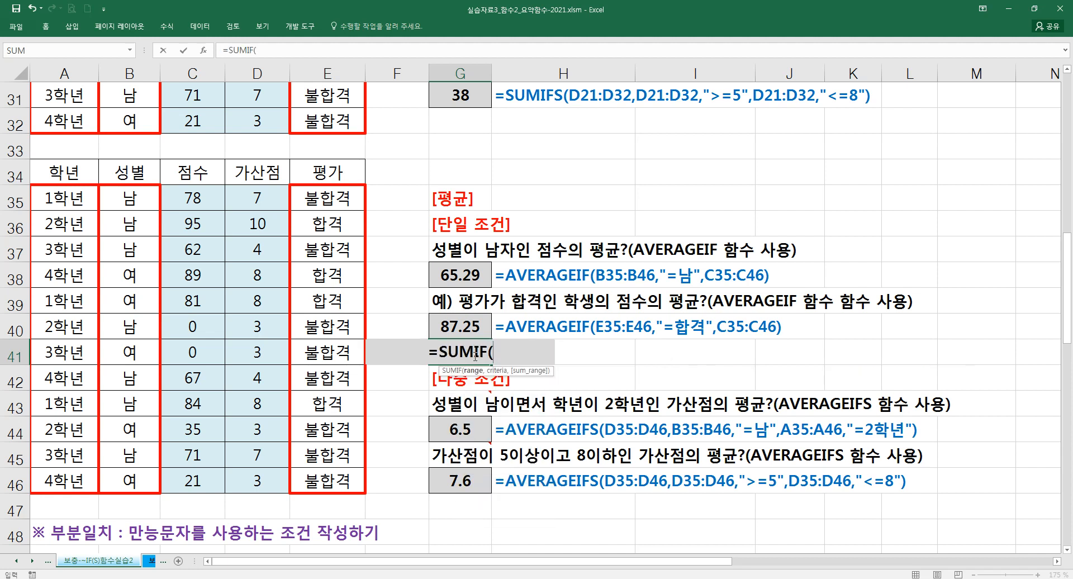
pyautogui.hotkey('ctrl', 'a')
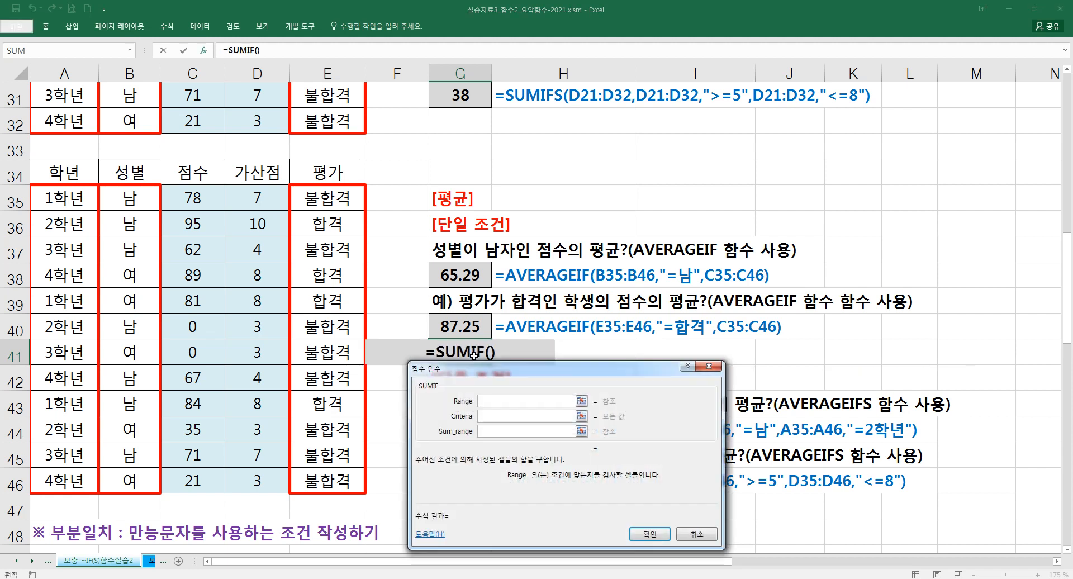
pyautogui.moveTo(319, 203); pyautogui.dragTo(332, 481)
pyautogui.click(487, 414)
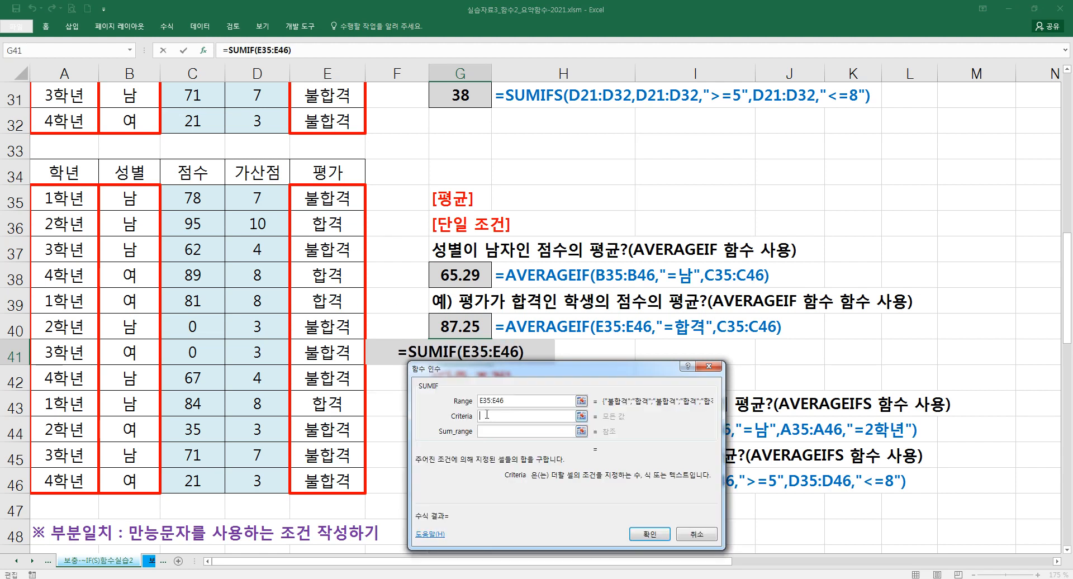
pyautogui.write('"=')
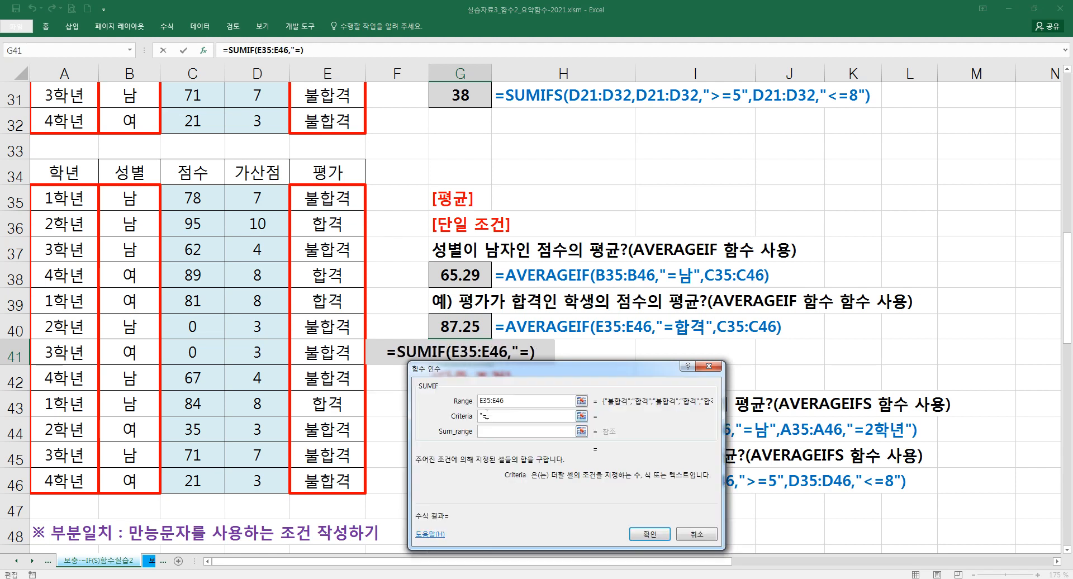
pyautogui.write('G합격')
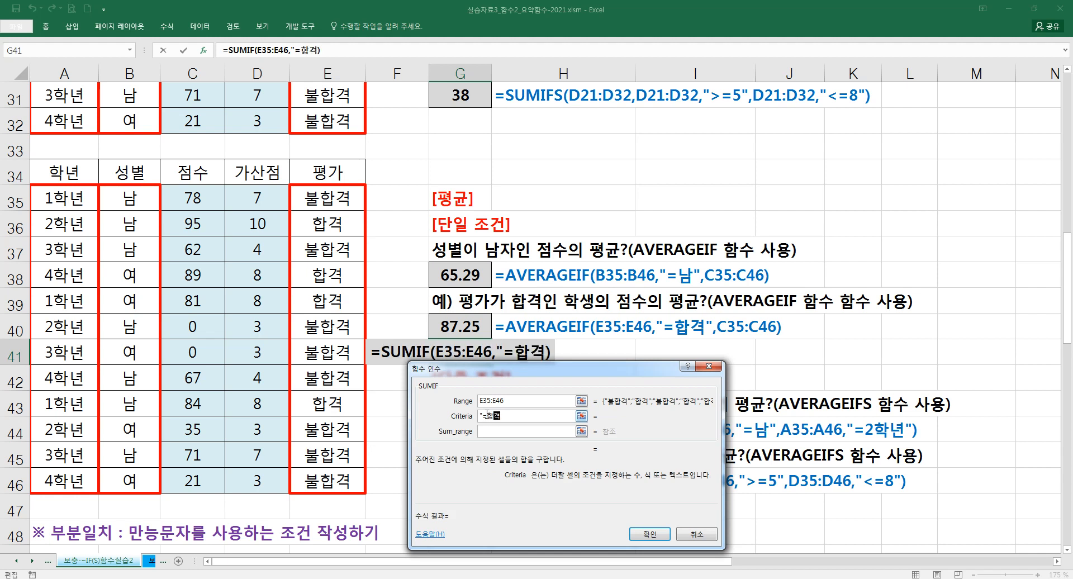
pyautogui.press('Tab')
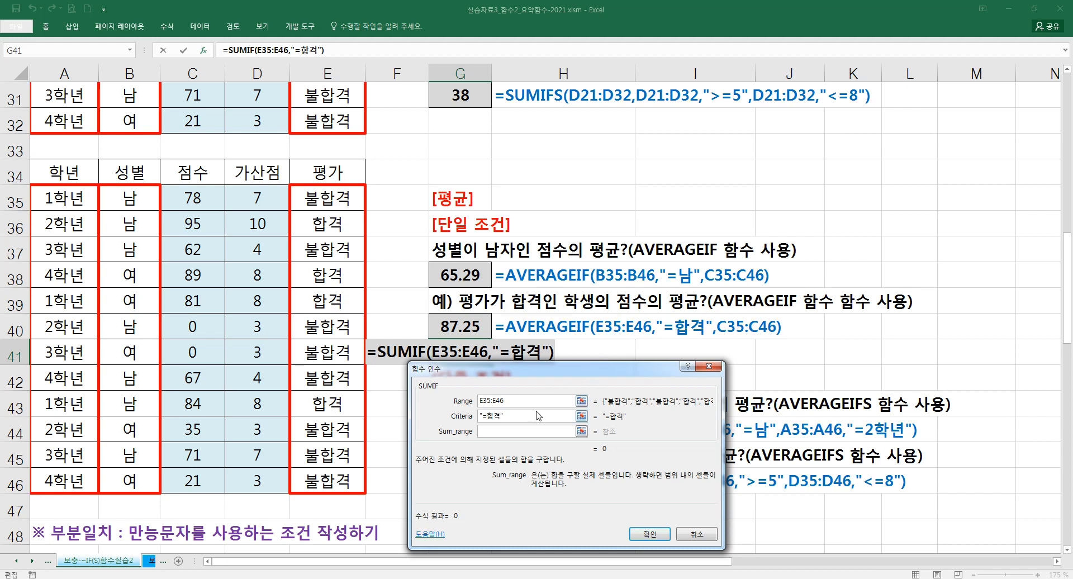
pyautogui.moveTo(204, 199); pyautogui.dragTo(208, 475)
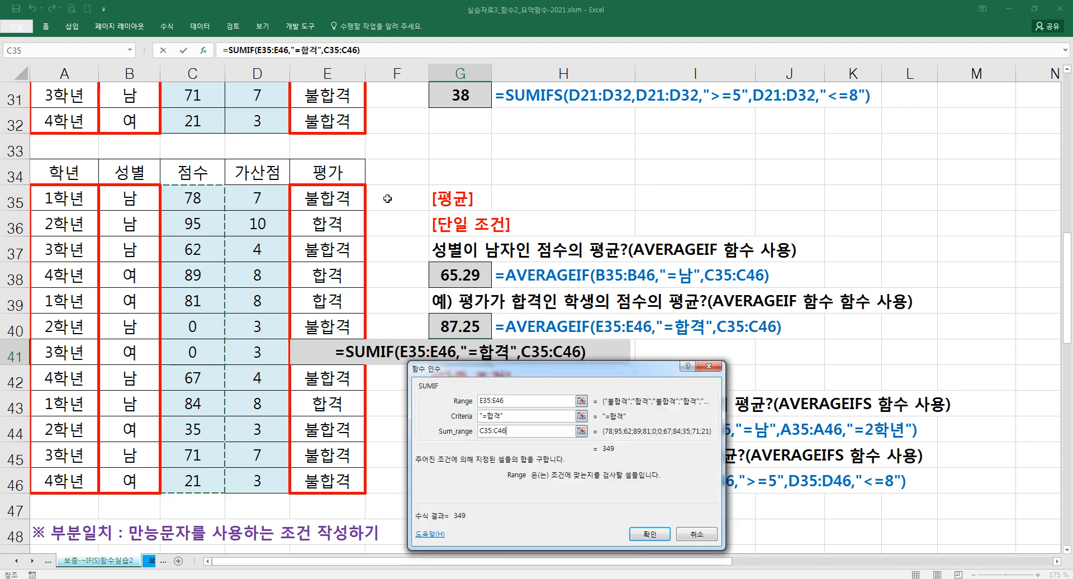
# - Divide the SUMIF in G41 by COUNTIF(E35:E46,"=합격") and compare the formula descriptions in H40:H41
pyautogui.click(376, 53)
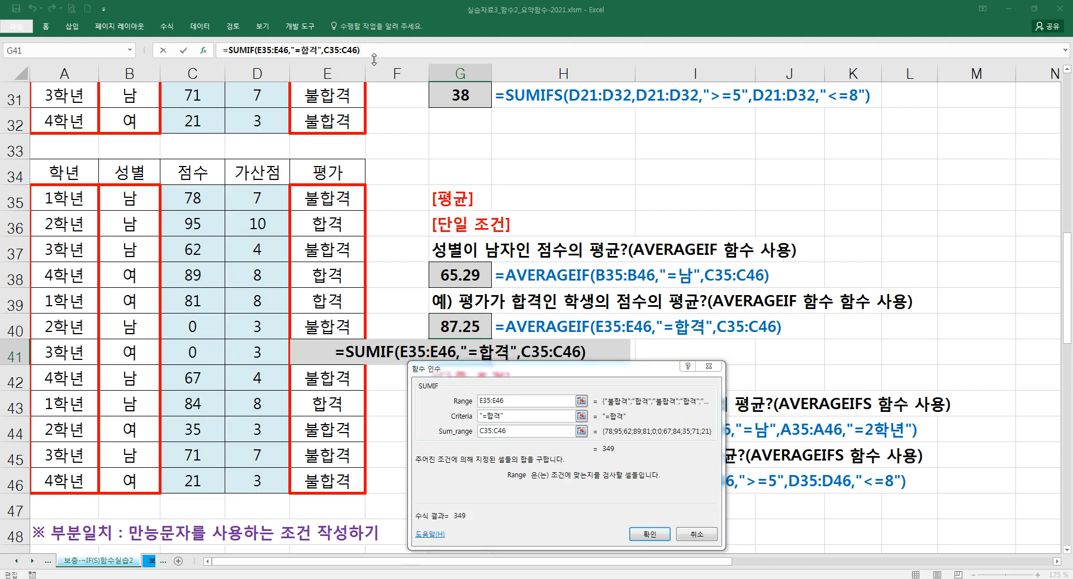
pyautogui.write('/COUNTIF(')
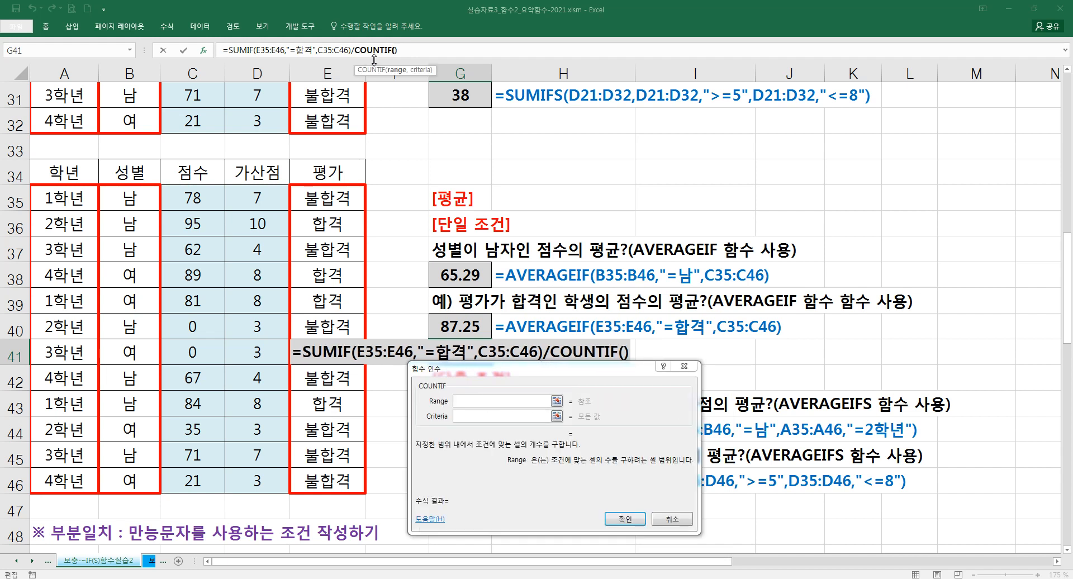
pyautogui.click(482, 401)
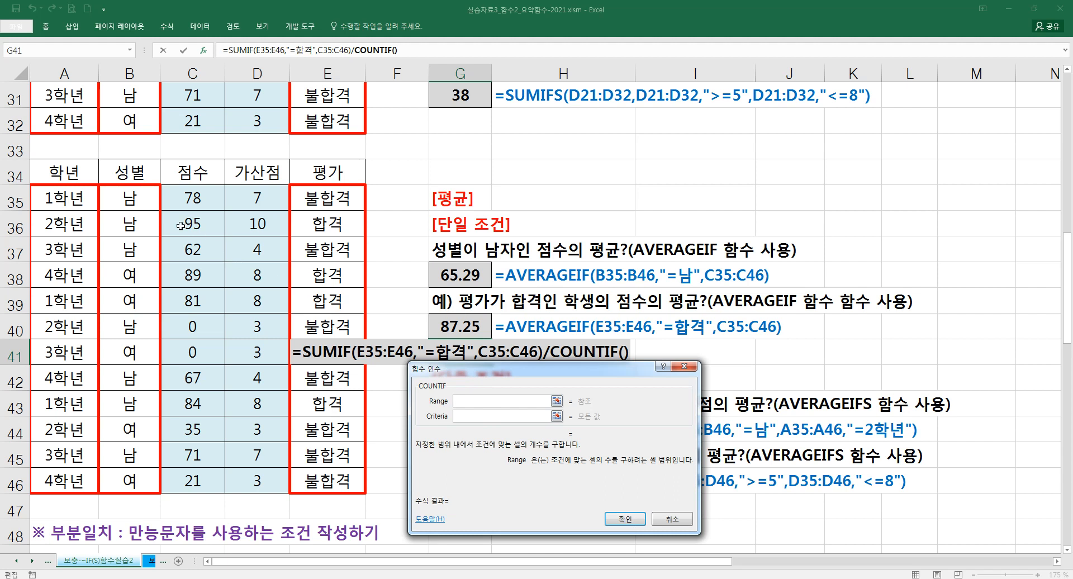
pyautogui.moveTo(326, 204); pyautogui.dragTo(358, 479)
pyautogui.click(488, 416)
pyautogui.write('"=GK')
pyautogui.press('BackSpace')
pyautogui.press('BackSpace')
pyautogui.press('Hangul')
pyautogui.write('합격"')
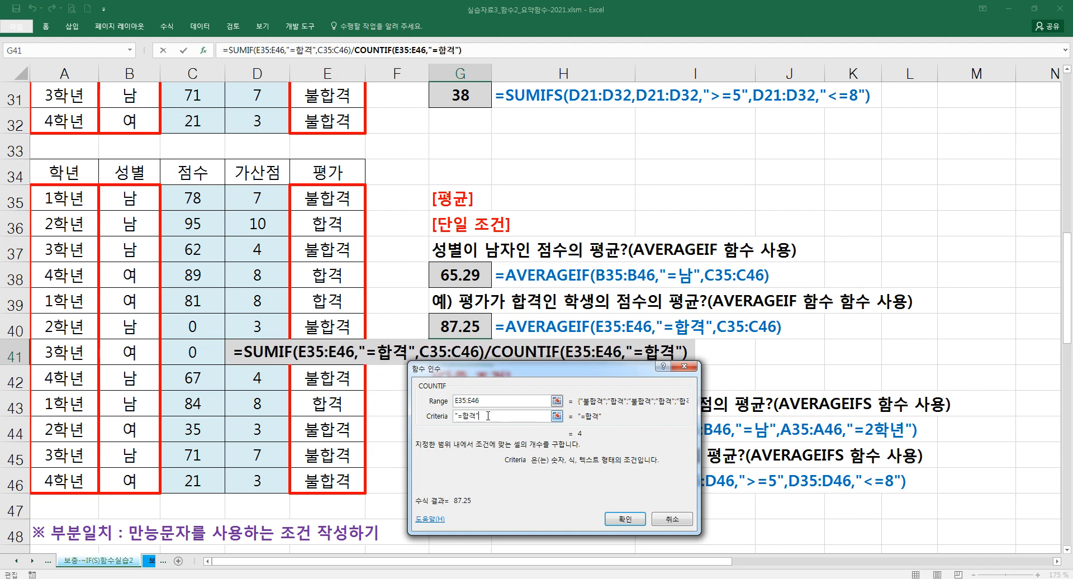
pyautogui.click(625, 518)
pyautogui.moveTo(491, 401)
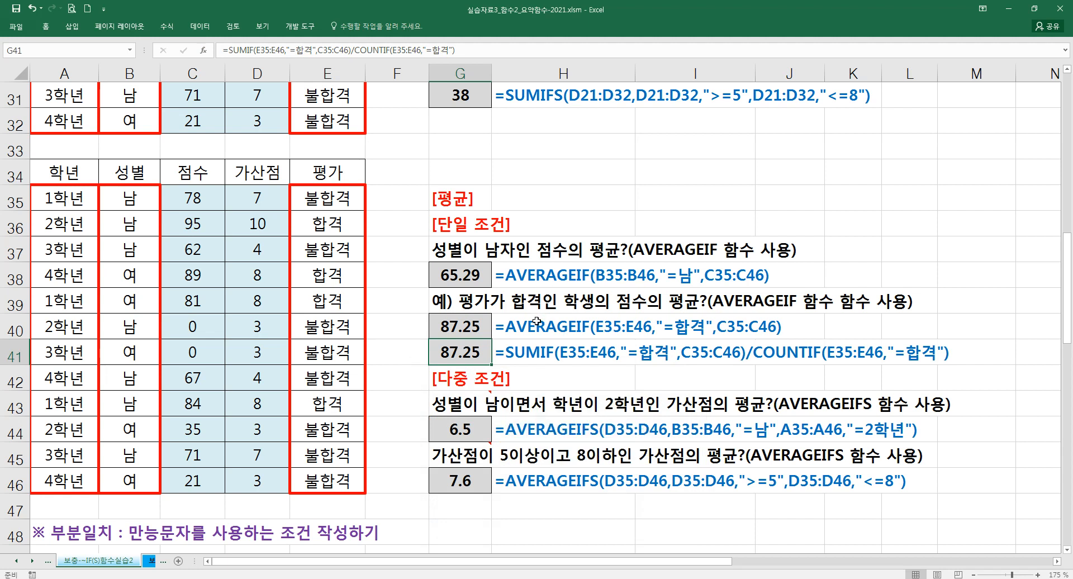
pyautogui.moveTo(536, 320); pyautogui.dragTo(538, 353)
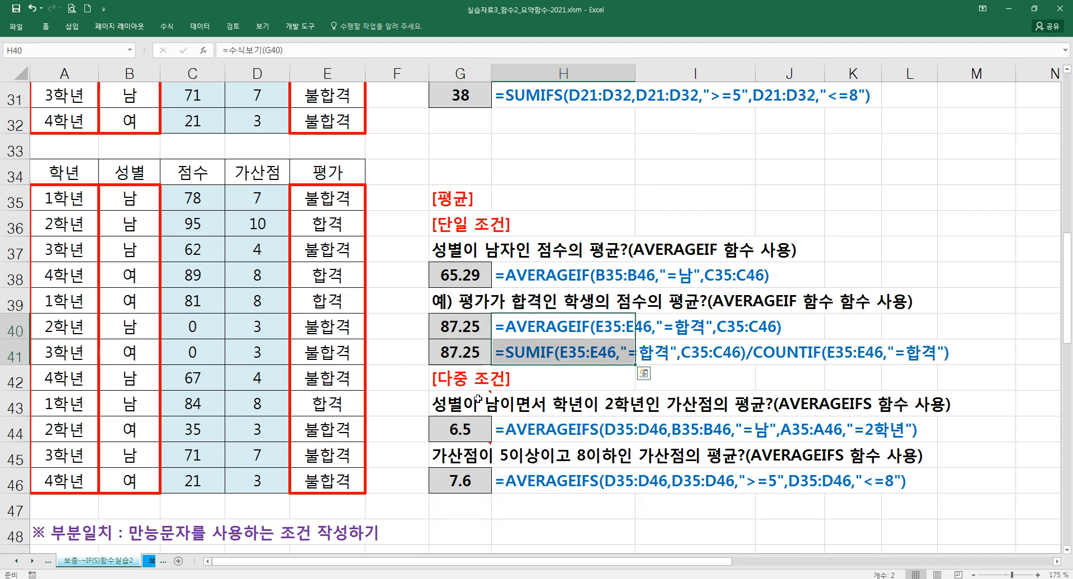
# - Review the two AVERAGEIFS formulas in G44 and G46, checking the average range and criteria pairs without changing them
pyautogui.doubleClick(466, 424)
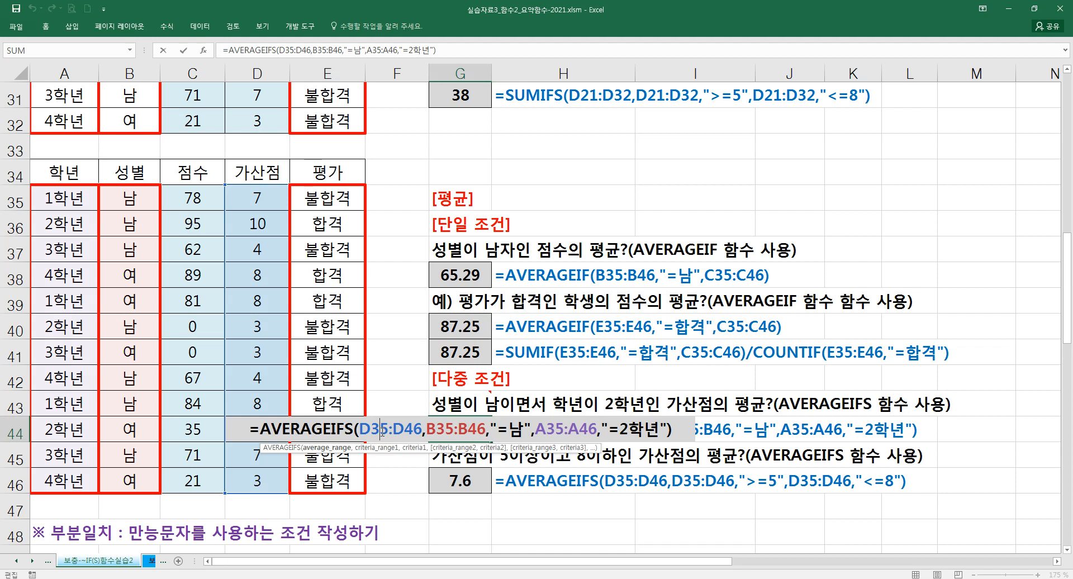
pyautogui.click(204, 53)
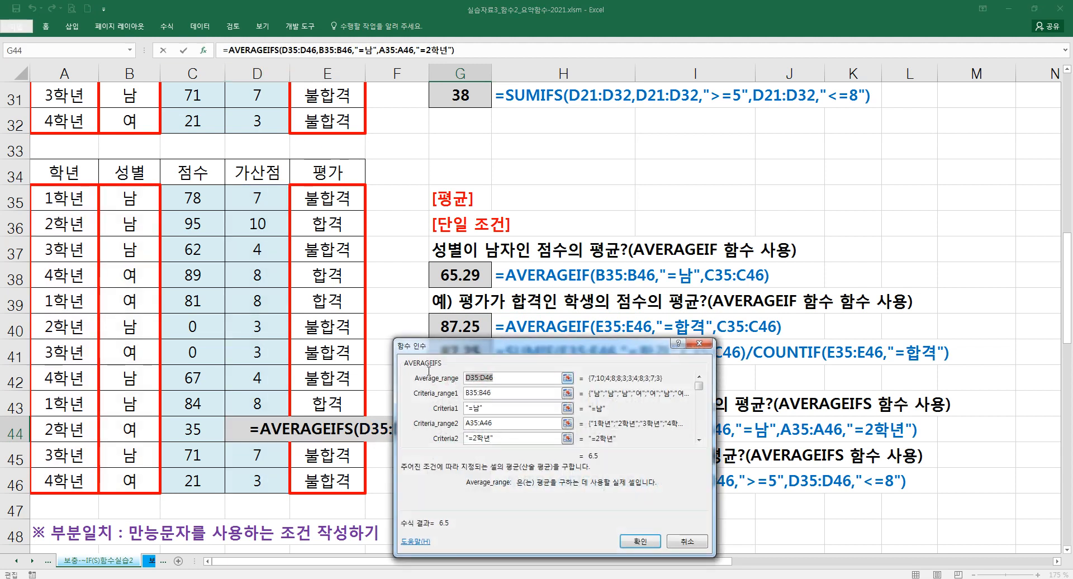
pyautogui.moveTo(522, 346); pyautogui.dragTo(495, 191)
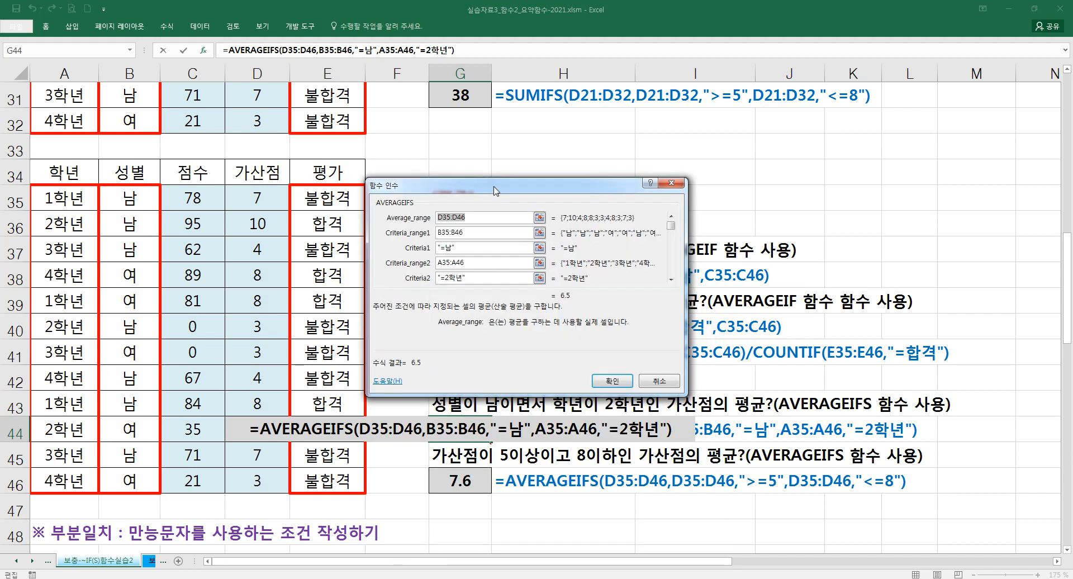
pyautogui.click(653, 381)
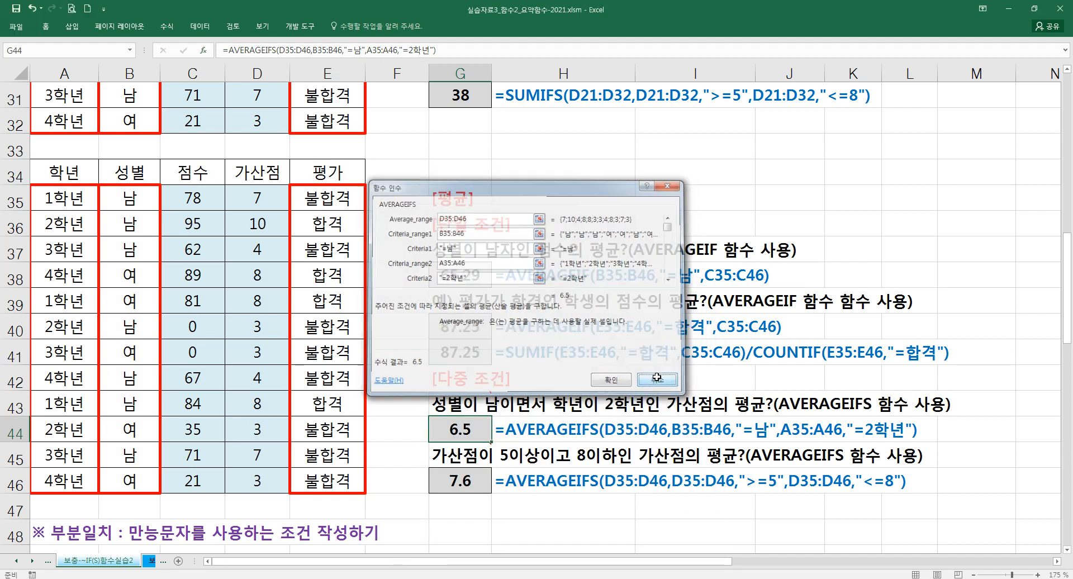
pyautogui.doubleClick(485, 484)
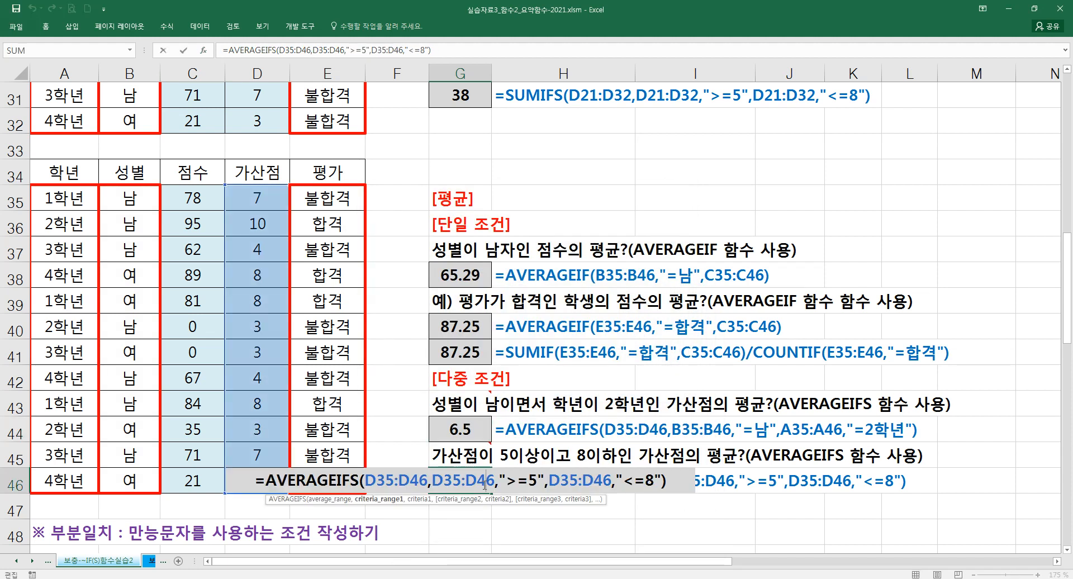
pyautogui.hotkey('ctrl', 'Return')
# - Examine the wildcard criteria notes and the arguments of the COUNTIF formula in D55
pyautogui.scroll(-3, 420, 386)
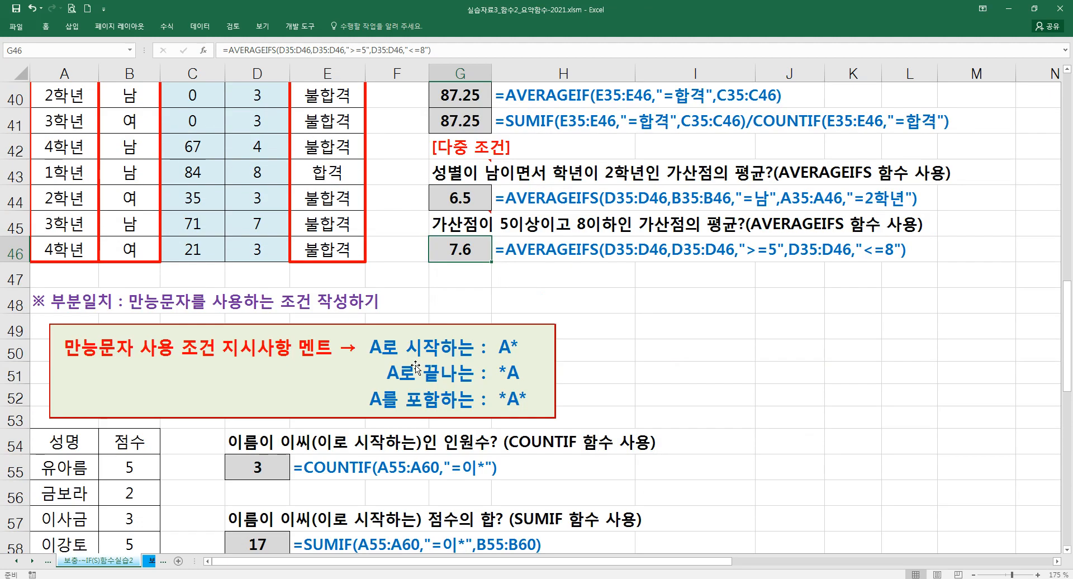
pyautogui.scroll(-1, 416, 369)
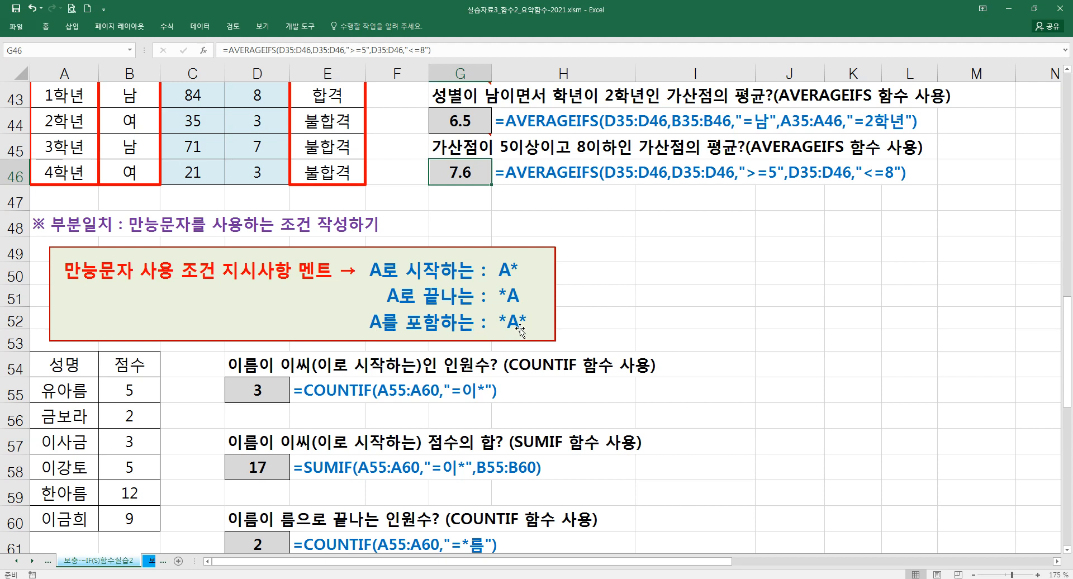
pyautogui.scroll(-1, 520, 331)
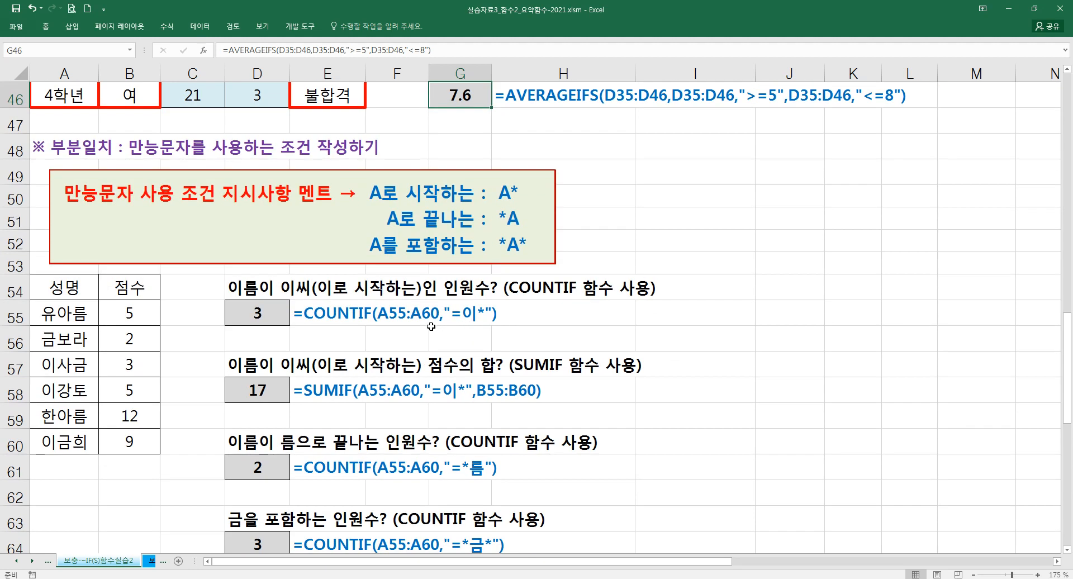
pyautogui.click(288, 310)
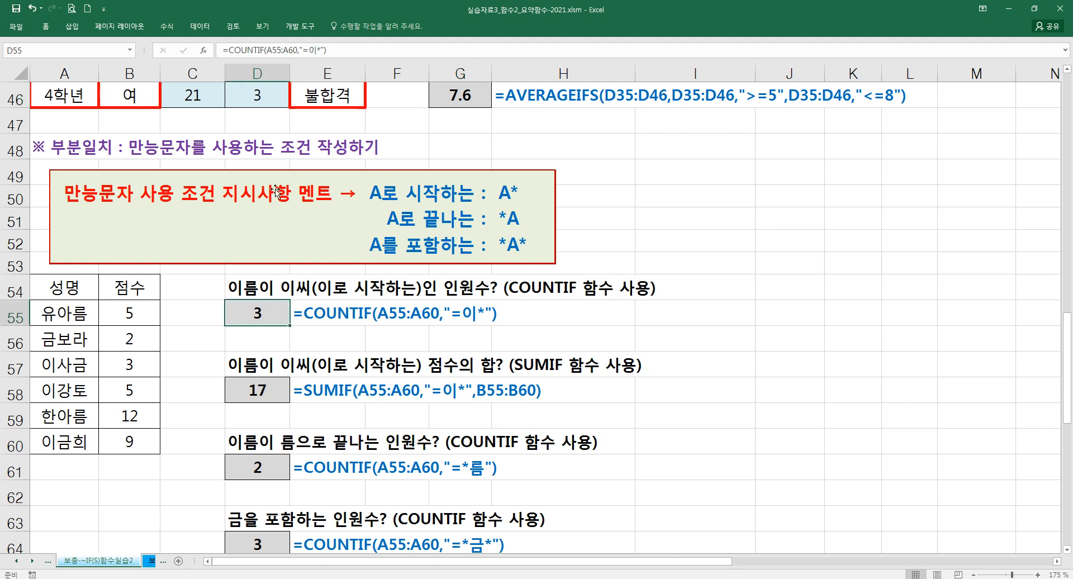
pyautogui.click(203, 54)
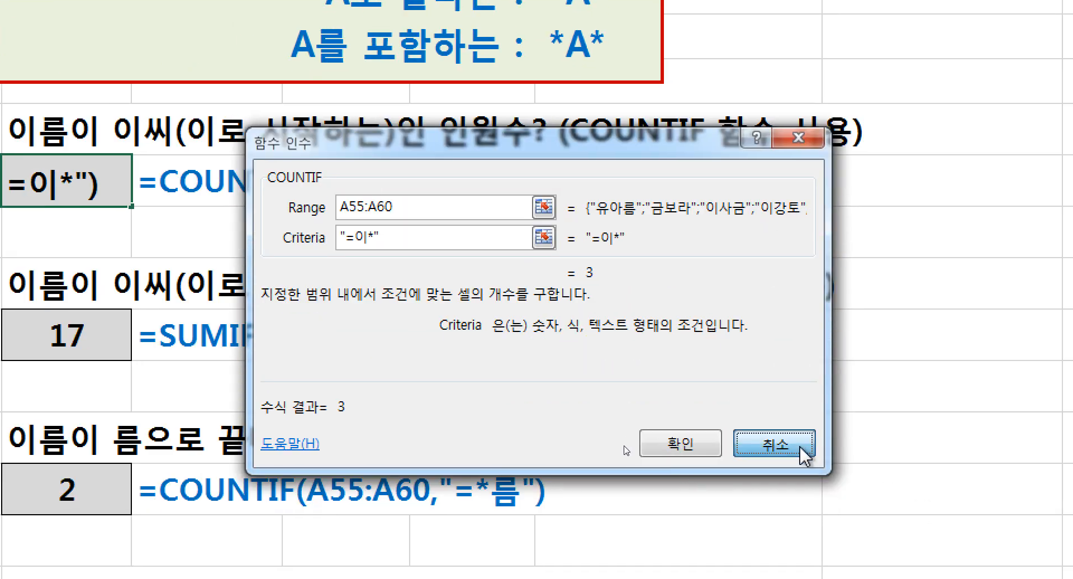
pyautogui.click(816, 547)
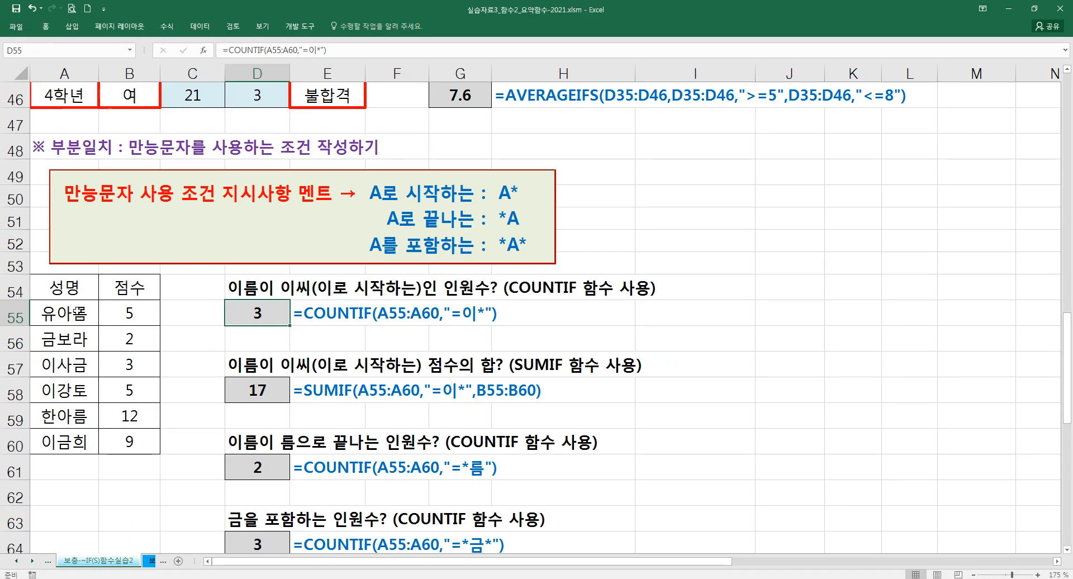
# - Select the scores B57:B58 and B60, whose names start with 이, to check their sum
pyautogui.moveTo(74, 358); pyautogui.dragTo(131, 392)
pyautogui.keyDown('ctrl'); pyautogui.click(80, 442); pyautogui.keyUp('ctrl')
pyautogui.keyDown('ctrl'); pyautogui.click(128, 431); pyautogui.keyUp('ctrl')
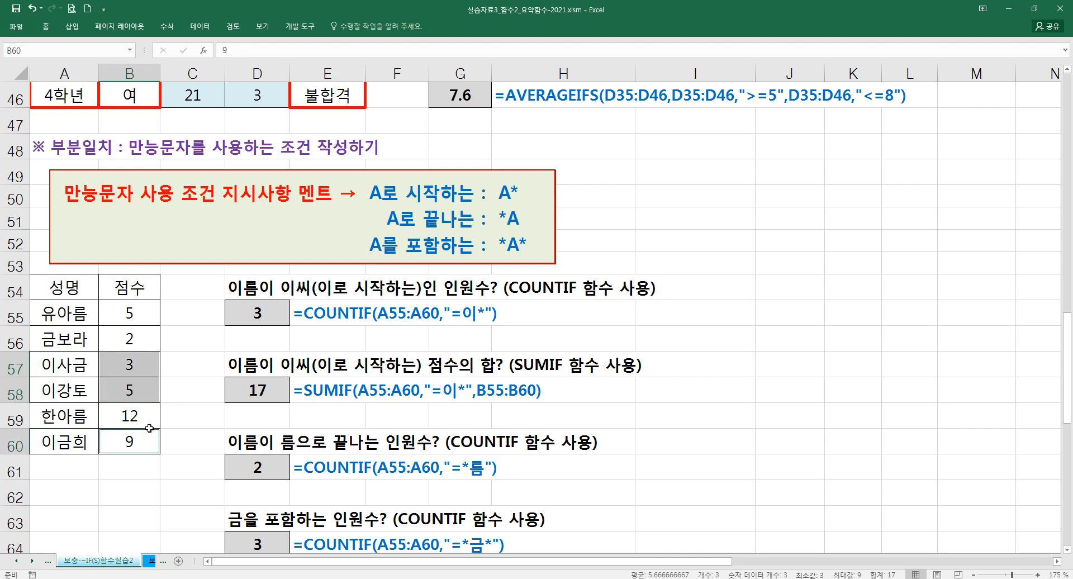
# - Review the range, "=이*" criteria and sum range of the SUMIF formula in D58 using the function arguments dialog
pyautogui.click(246, 396)
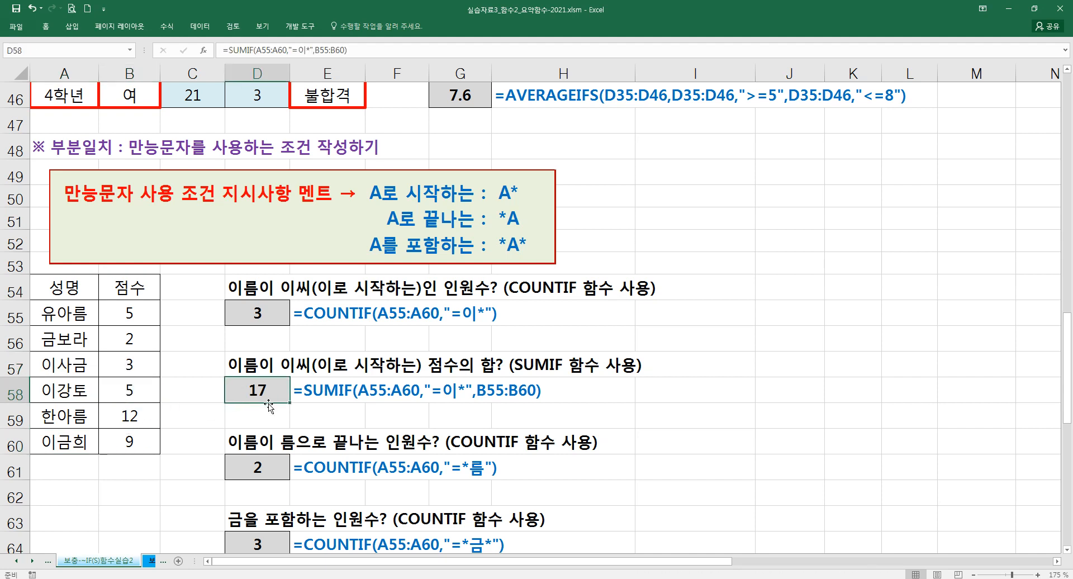
pyautogui.scroll(-1, 269, 406)
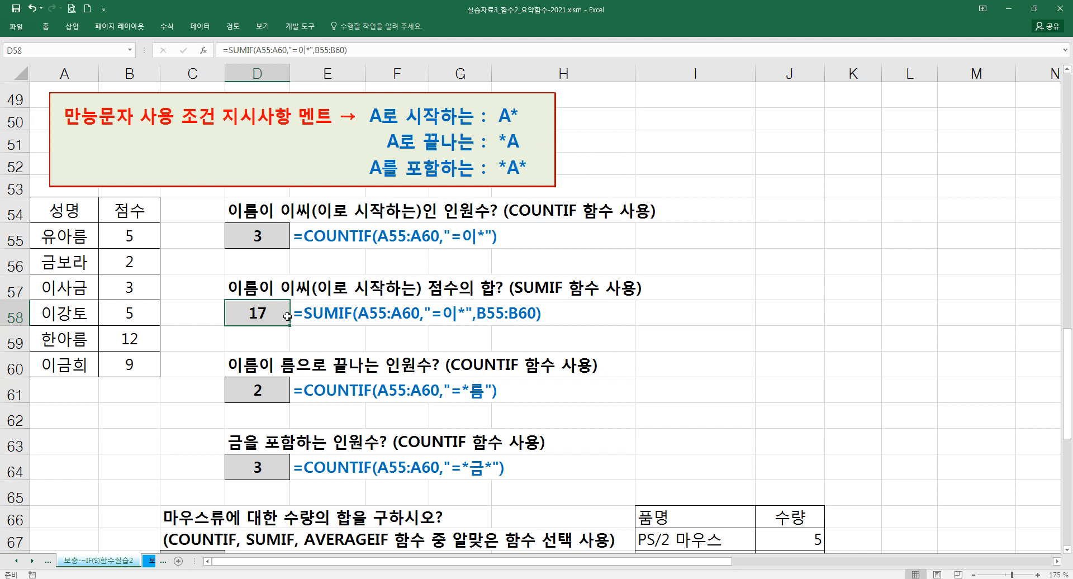
pyautogui.doubleClick(279, 314)
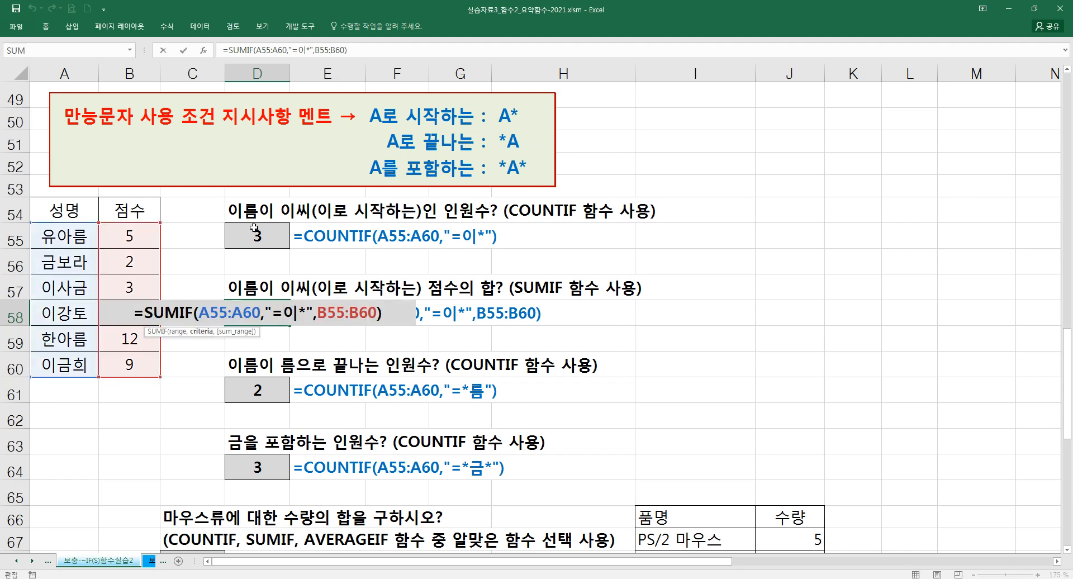
pyautogui.click(203, 51)
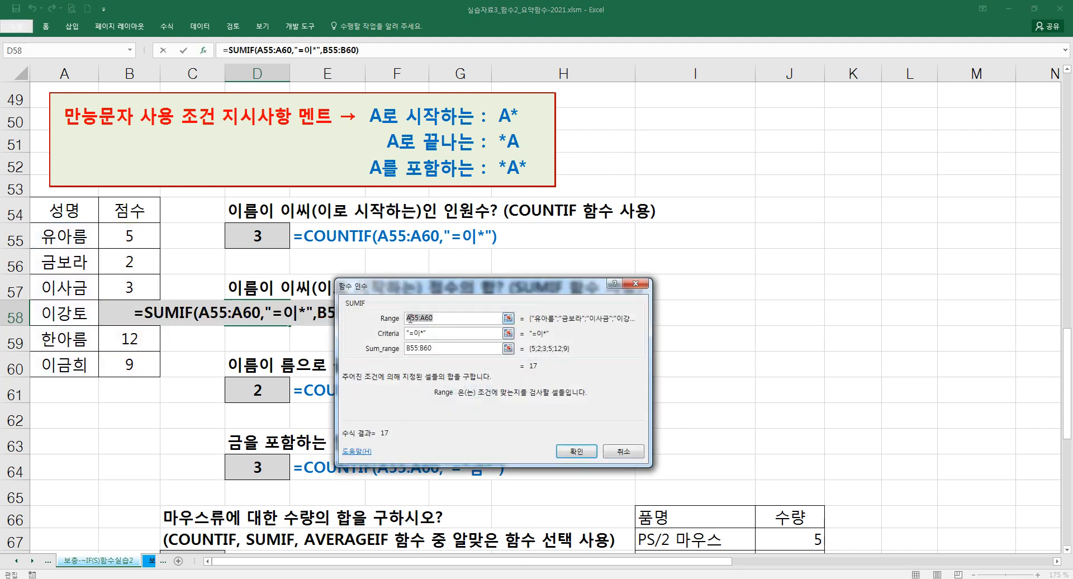
pyautogui.press('Return')
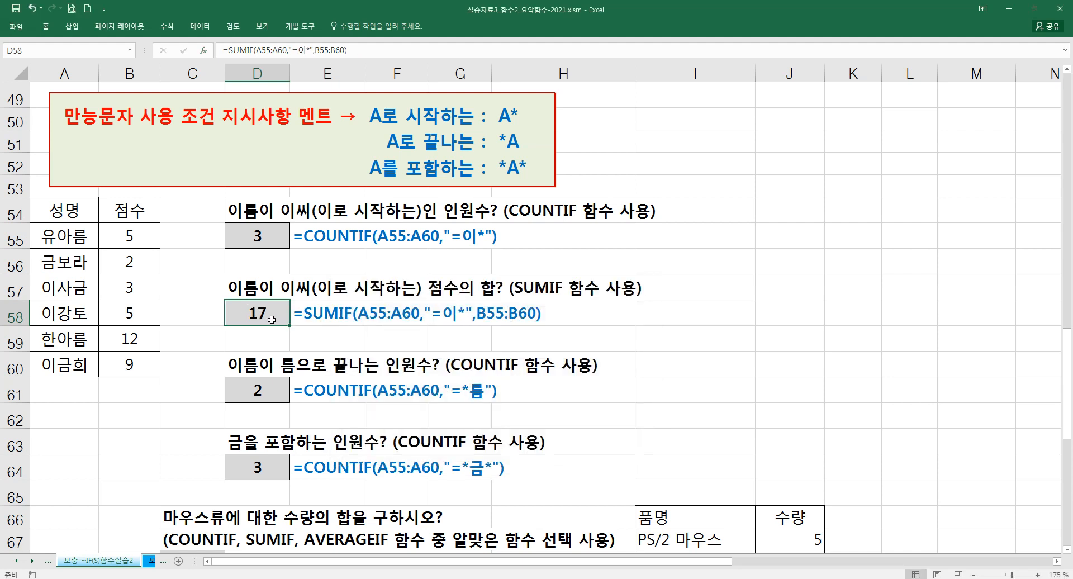
# - Reselect the scores in B57:B58 and B60 to verify the SUMIF result against the selection's sum
pyautogui.click(138, 268)
pyautogui.moveTo(137, 268); pyautogui.dragTo(137, 280)
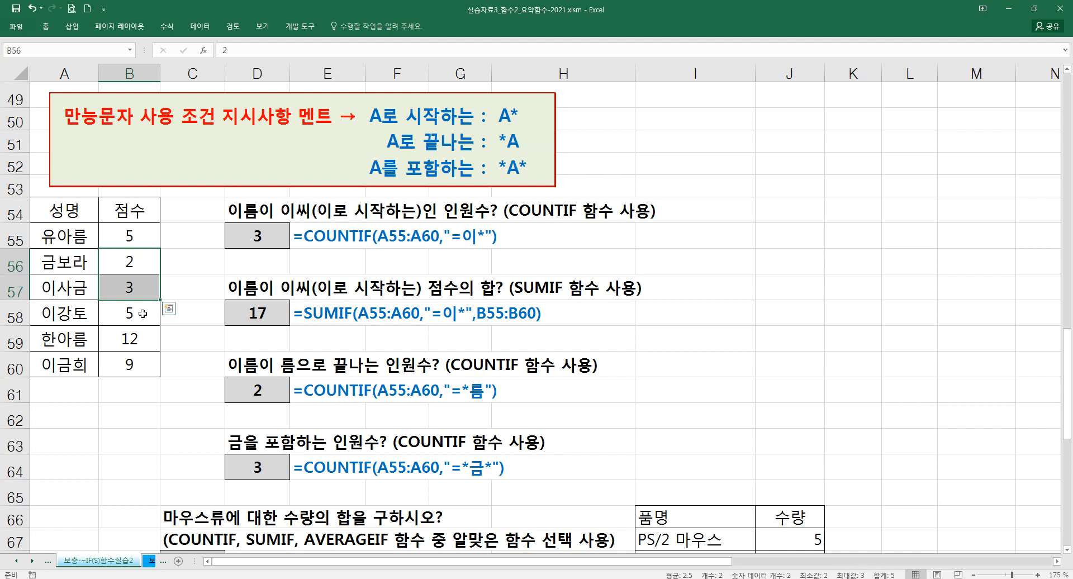
pyautogui.click(134, 288)
pyautogui.moveTo(134, 287); pyautogui.dragTo(132, 311)
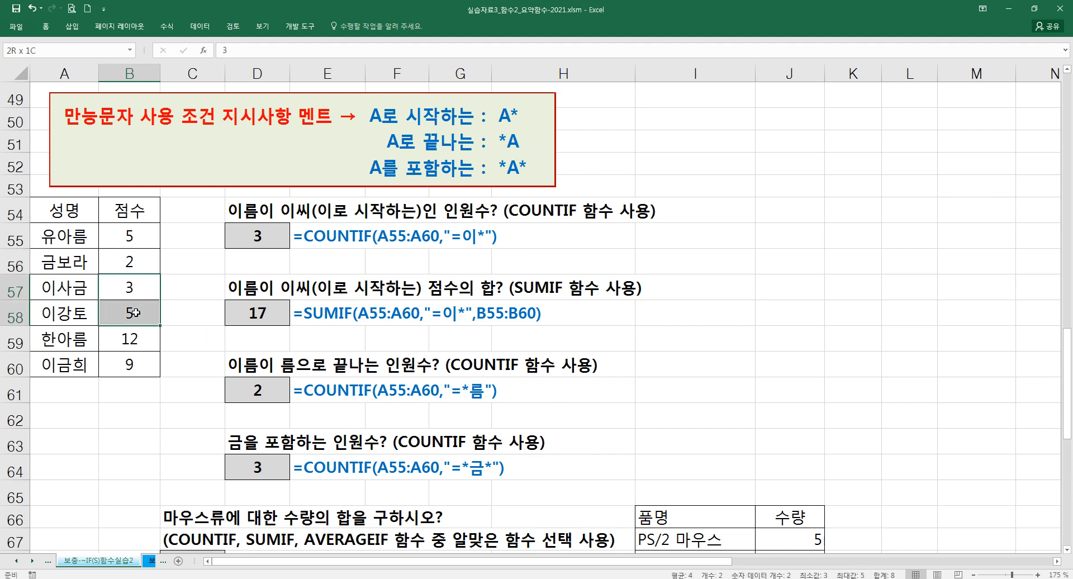
pyautogui.keyDown('ctrl'); pyautogui.click(142, 364); pyautogui.keyUp('ctrl')
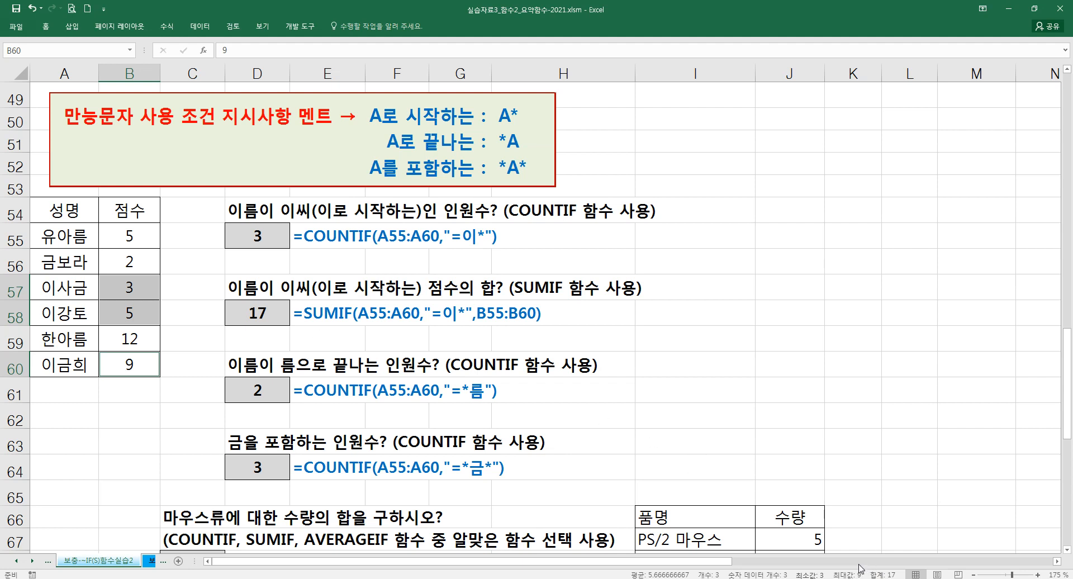
# - Examine the COUNTIF wildcard formulas in D61 and D64, selecting the names containing 금 in A56:A57 and A60
pyautogui.click(260, 374)
pyautogui.click(265, 395)
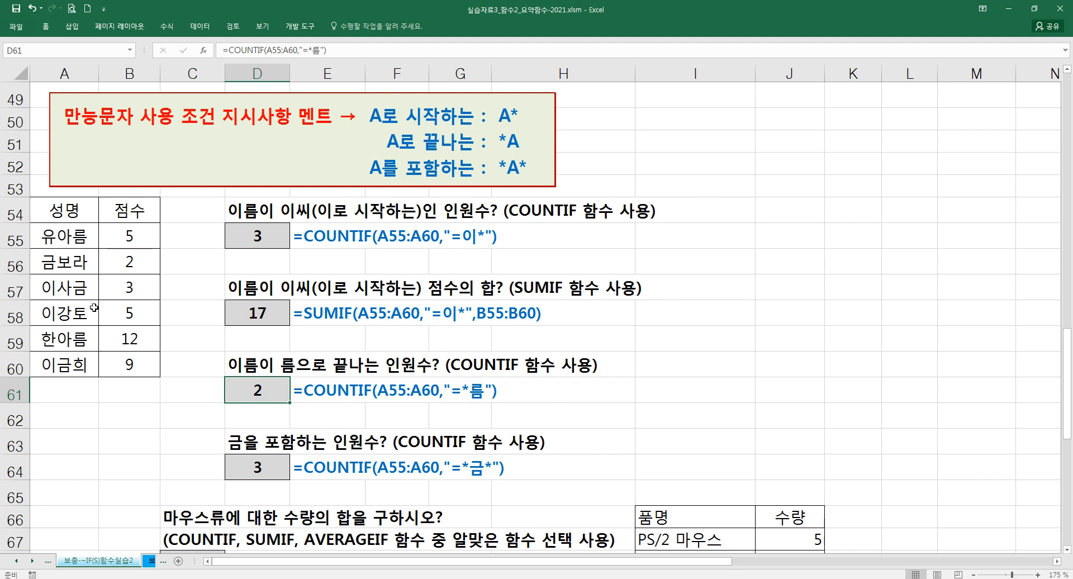
pyautogui.click(75, 289)
pyautogui.keyDown('ctrl'); pyautogui.click(75, 262); pyautogui.keyUp('ctrl')
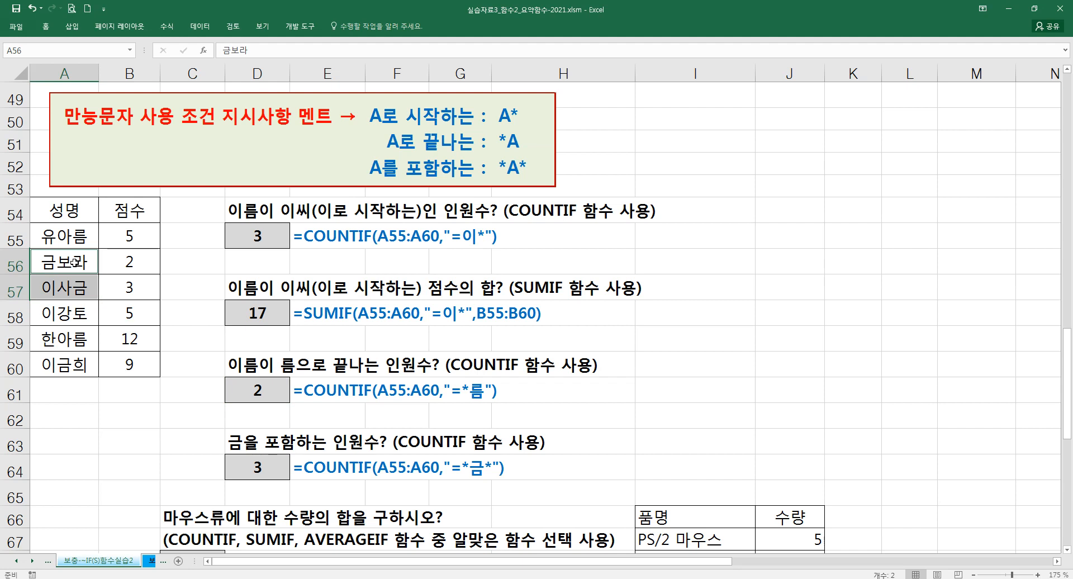
pyautogui.keyDown('ctrl'); pyautogui.click(74, 358); pyautogui.keyUp('ctrl')
pyautogui.click(251, 396)
pyautogui.click(260, 466)
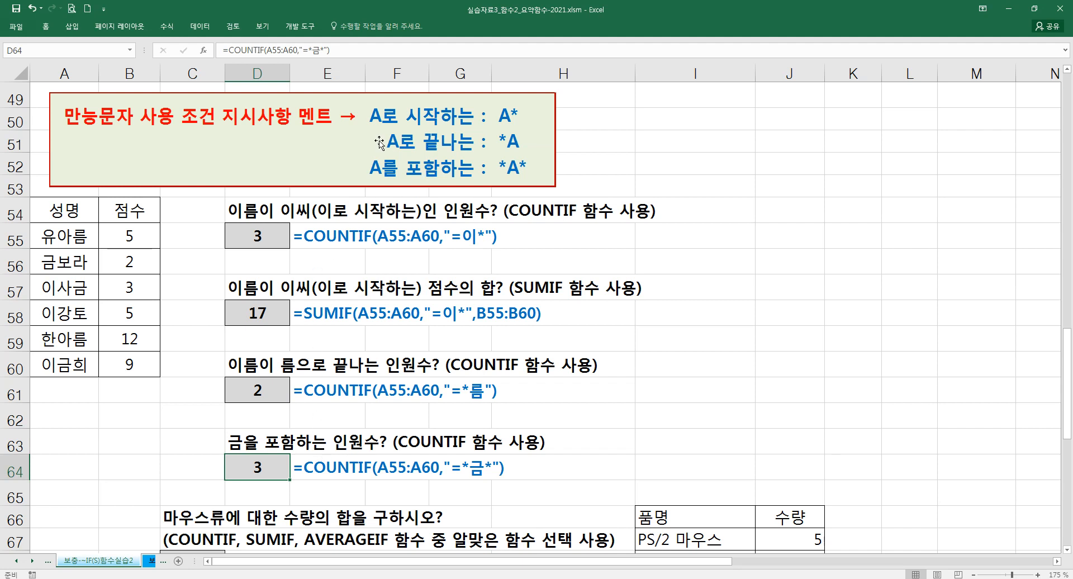
# - Examine the question about total mouse quantities and the mouse entries in the product list at I67 and I69
pyautogui.scroll(-3, 452, 312)
pyautogui.scroll(-1, 453, 312)
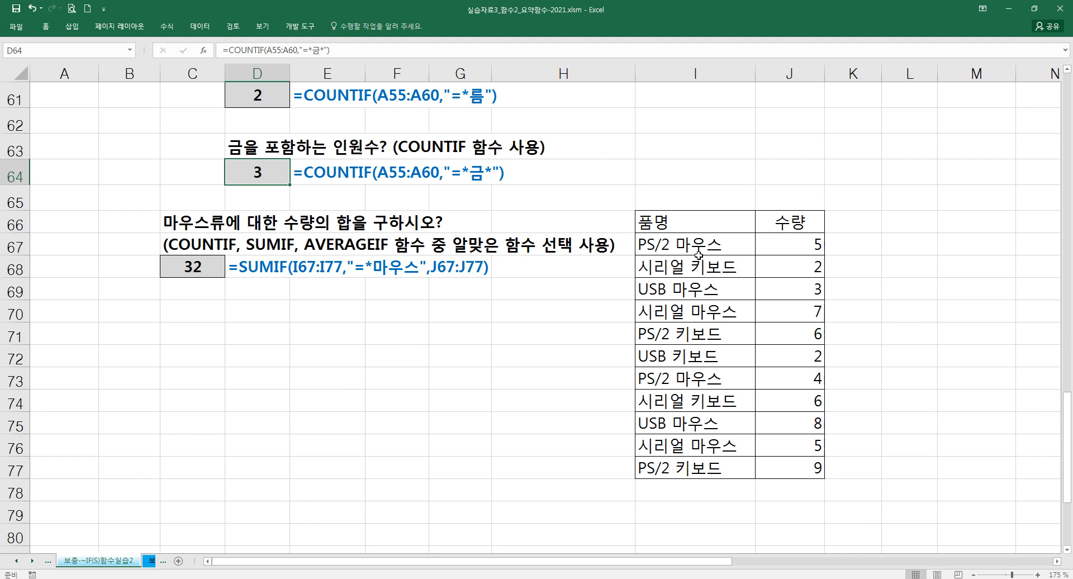
pyautogui.click(679, 309)
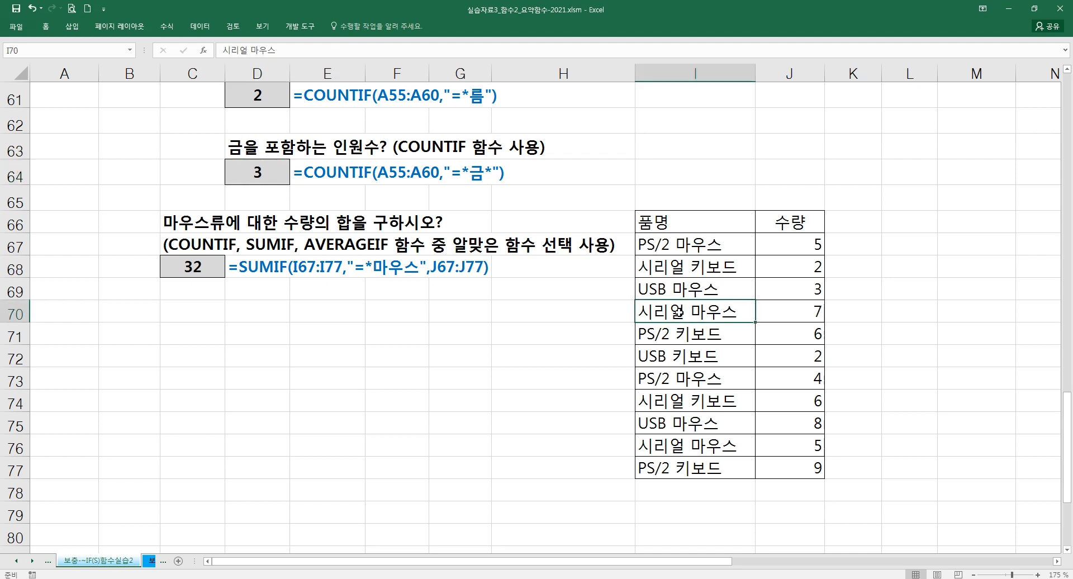
pyautogui.click(678, 246)
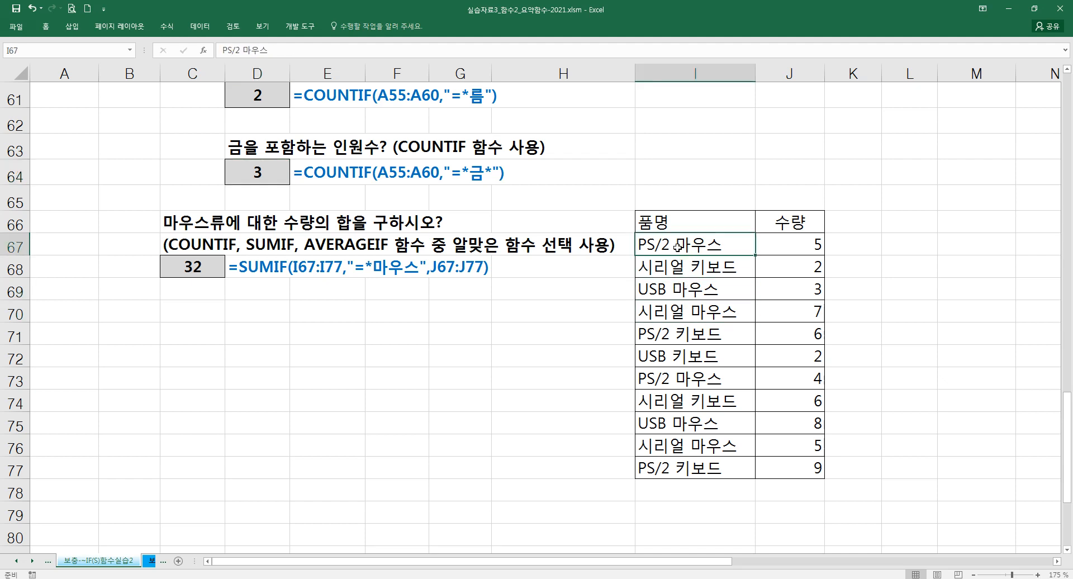
pyautogui.click(678, 288)
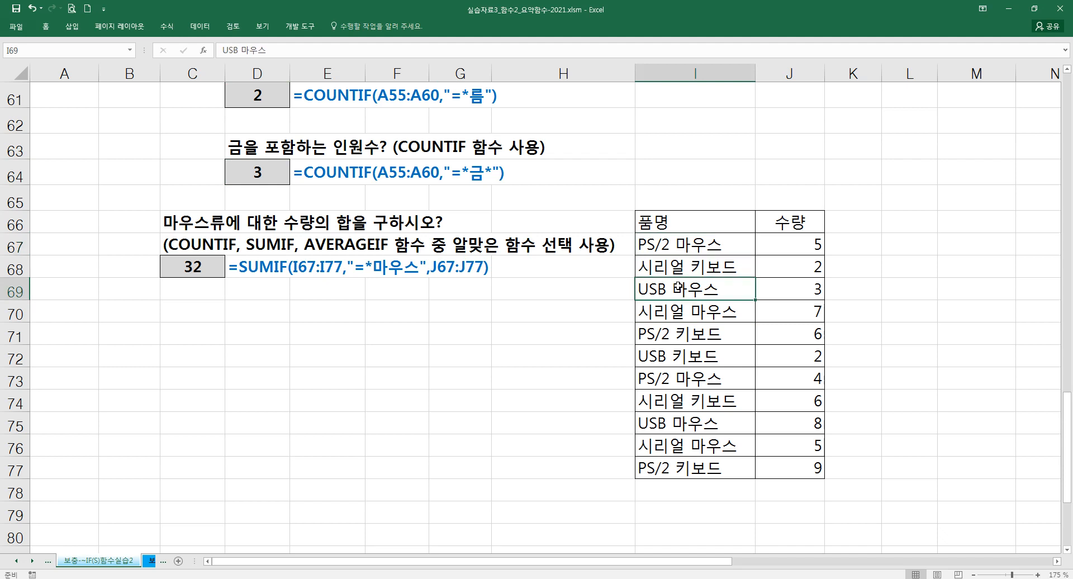
pyautogui.moveTo(160, 212); pyautogui.dragTo(228, 231)
pyautogui.click(249, 282)
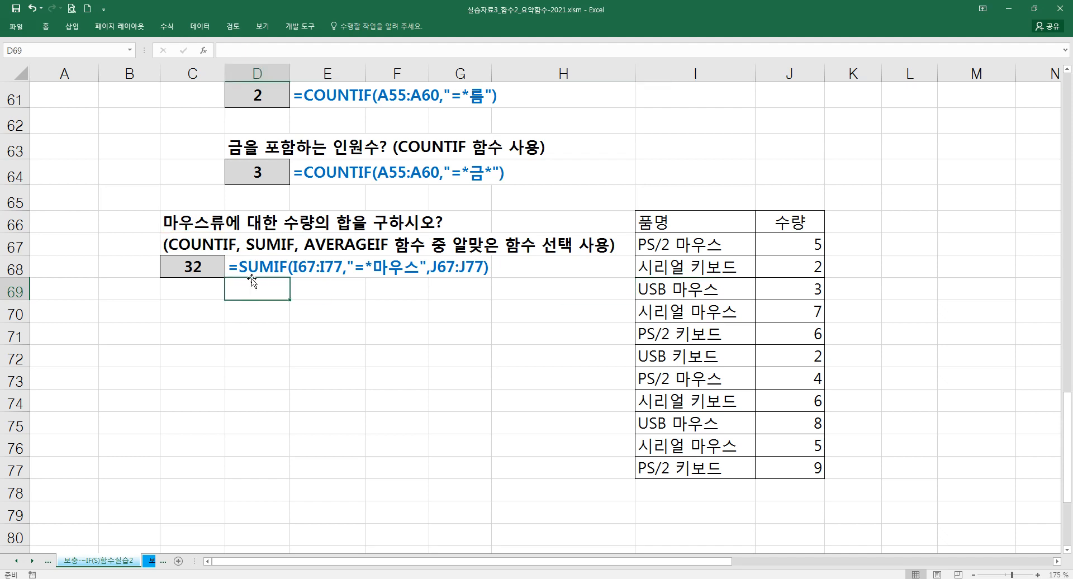
# - Remove the asterisk from the SUMIF criteria in C68 so the condition reads "=마우스"
pyautogui.click(214, 264)
pyautogui.click(206, 51)
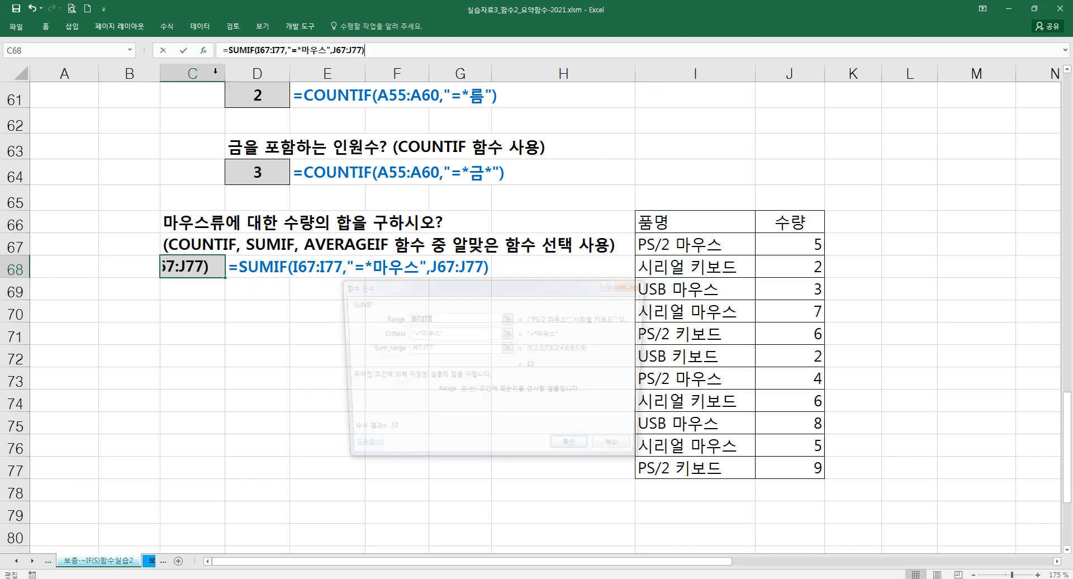
pyautogui.click(422, 333)
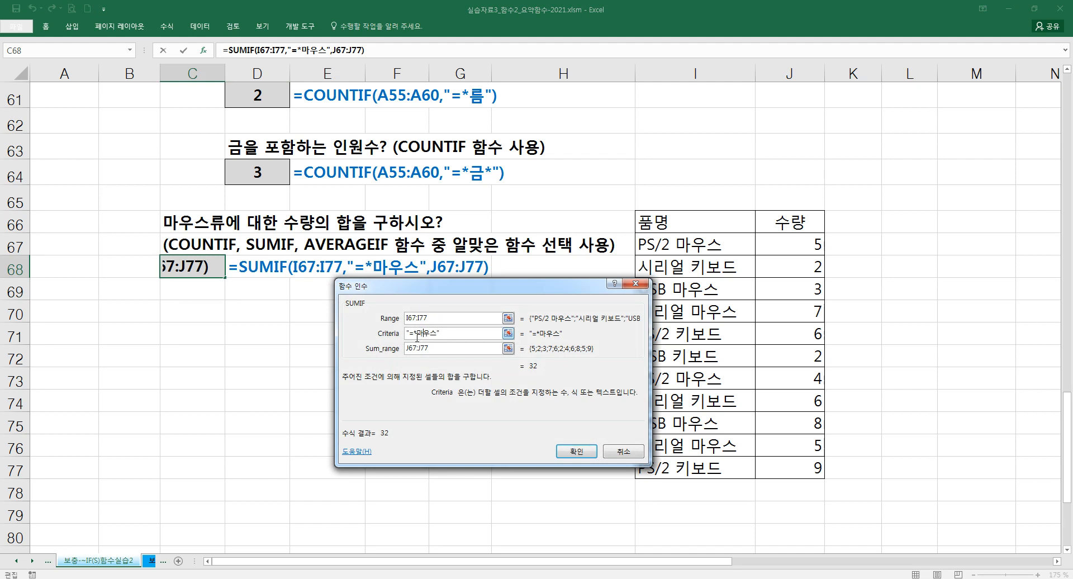
pyautogui.press('BackSpace')
pyautogui.click(576, 451)
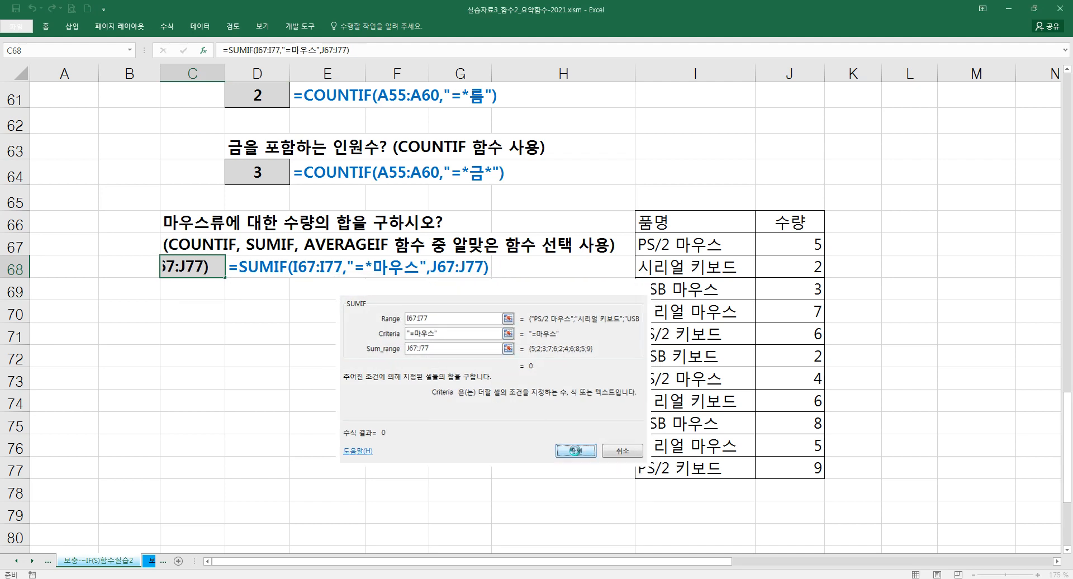
# - Restore the asterisk in the SUMIF criteria of C68 so the condition reads "=*마우스"
pyautogui.doubleClick(210, 270)
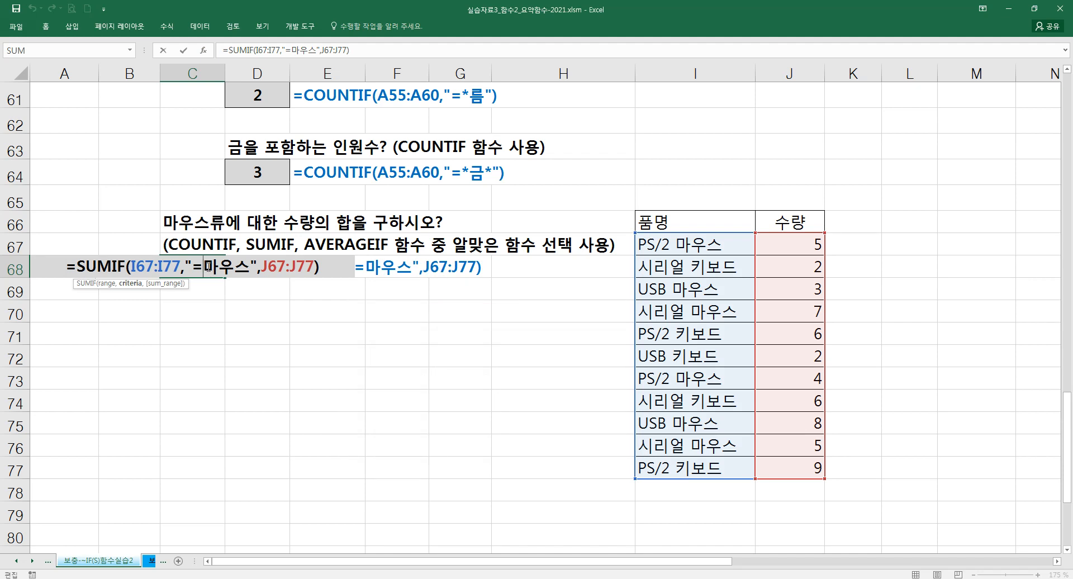
pyautogui.write('*')
pyautogui.press('Return')
# - Review the range, "=*마우스" criteria and sum range of the SUMIF formula in C68 in the function arguments dialog
pyautogui.click(214, 273)
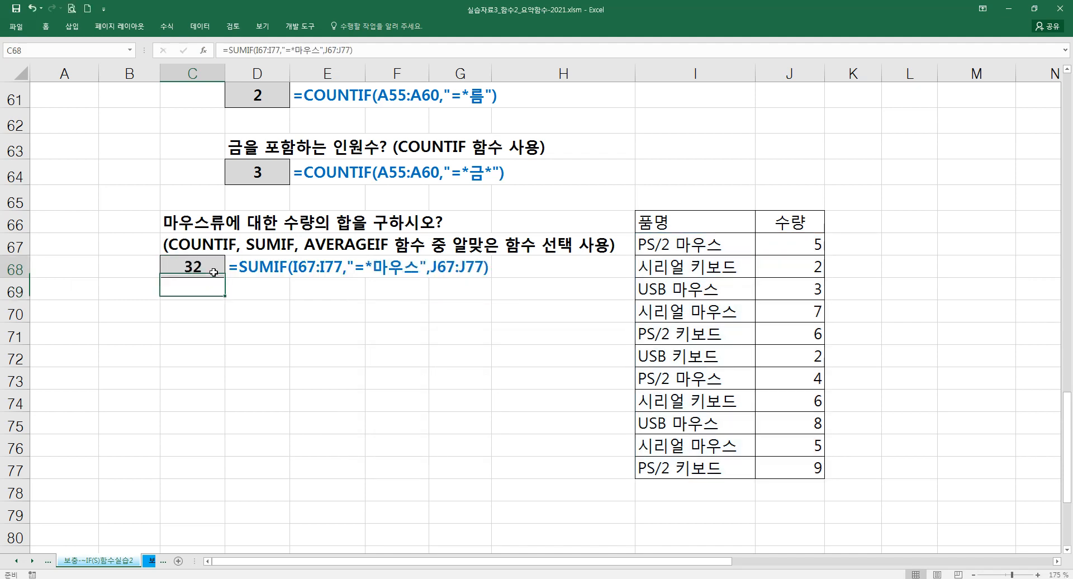
pyautogui.click(205, 51)
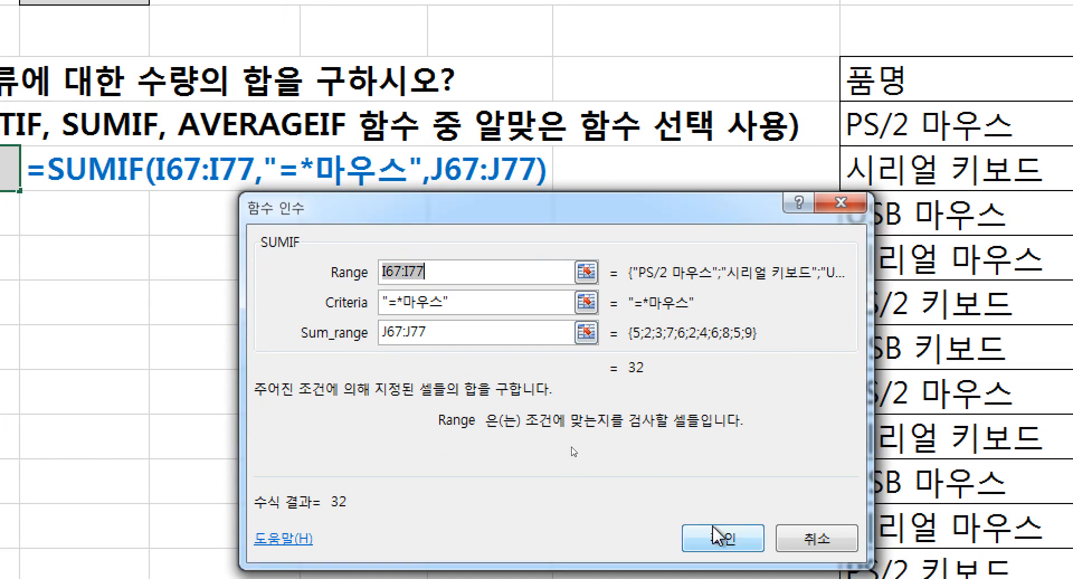
pyautogui.click(723, 570)
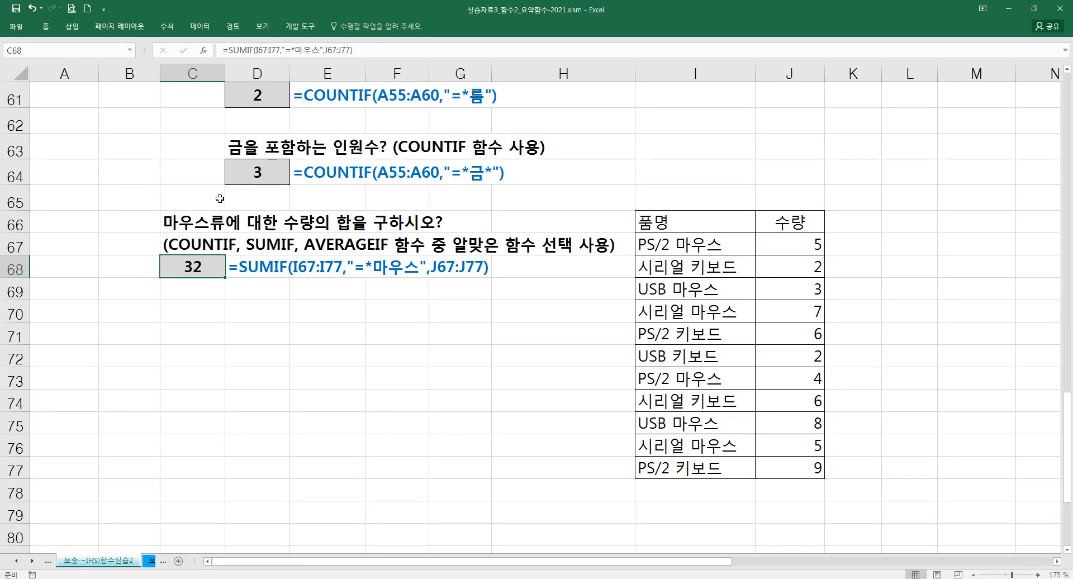
# - Compare the mouse quantity question in C66 with the wildcard examples above and the product names in I67:I71
pyautogui.click(209, 226)
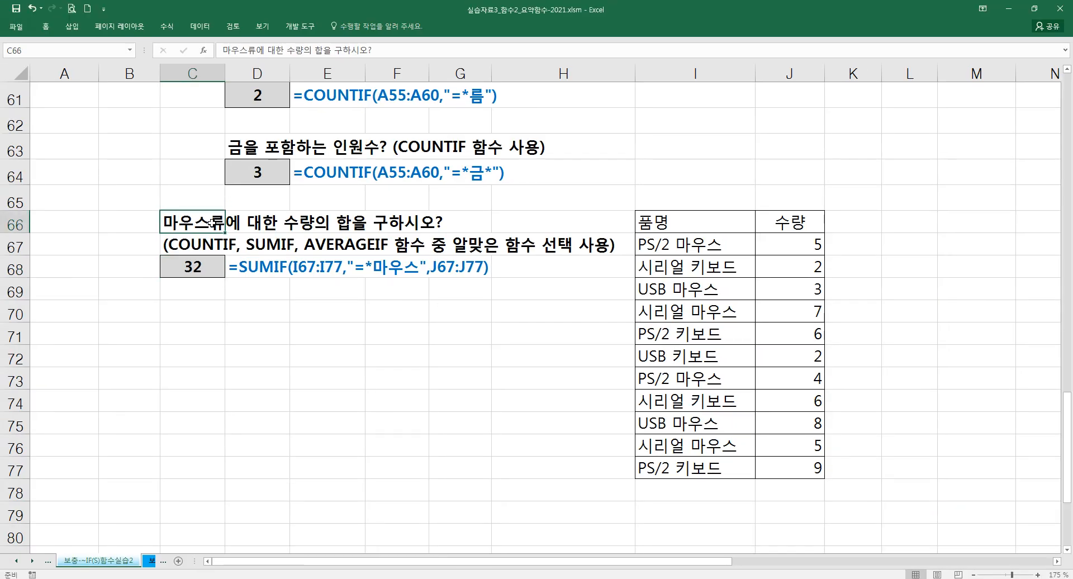
pyautogui.scroll(4, 221, 246)
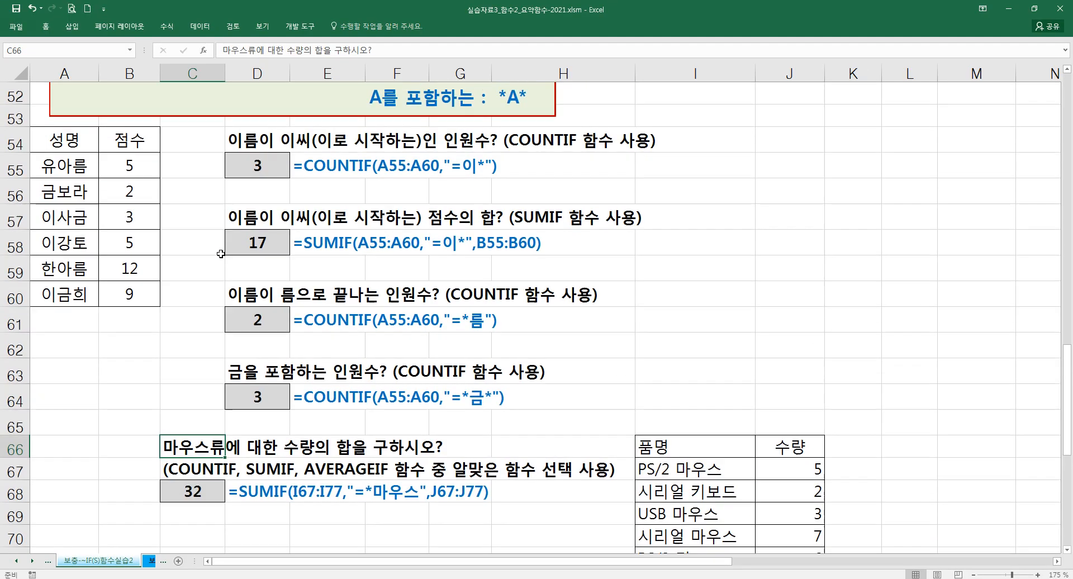
pyautogui.scroll(-3, 324, 277)
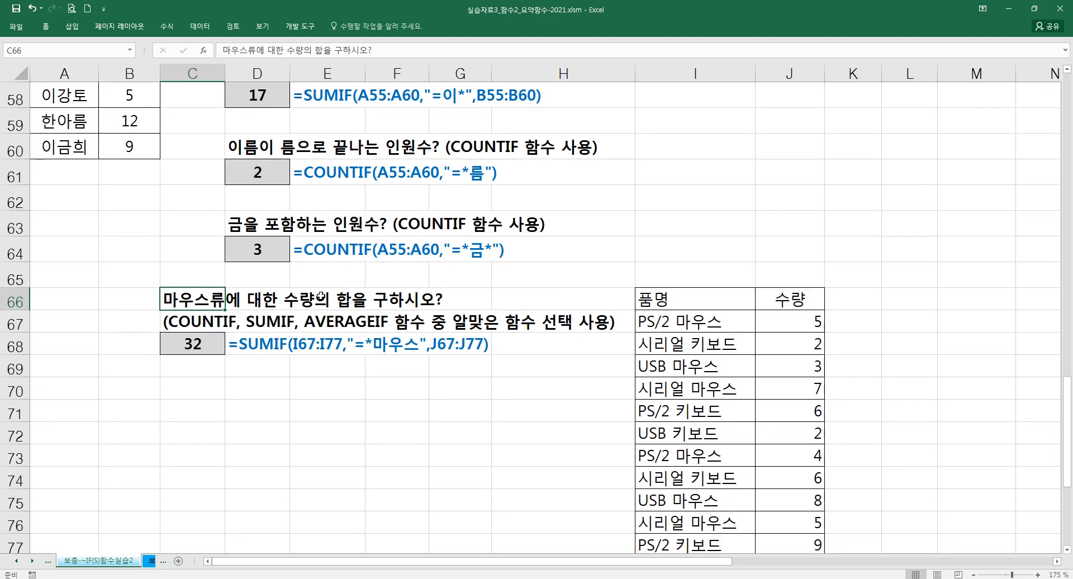
pyautogui.scroll(-1, 321, 296)
pyautogui.moveTo(670, 244); pyautogui.dragTo(671, 332)
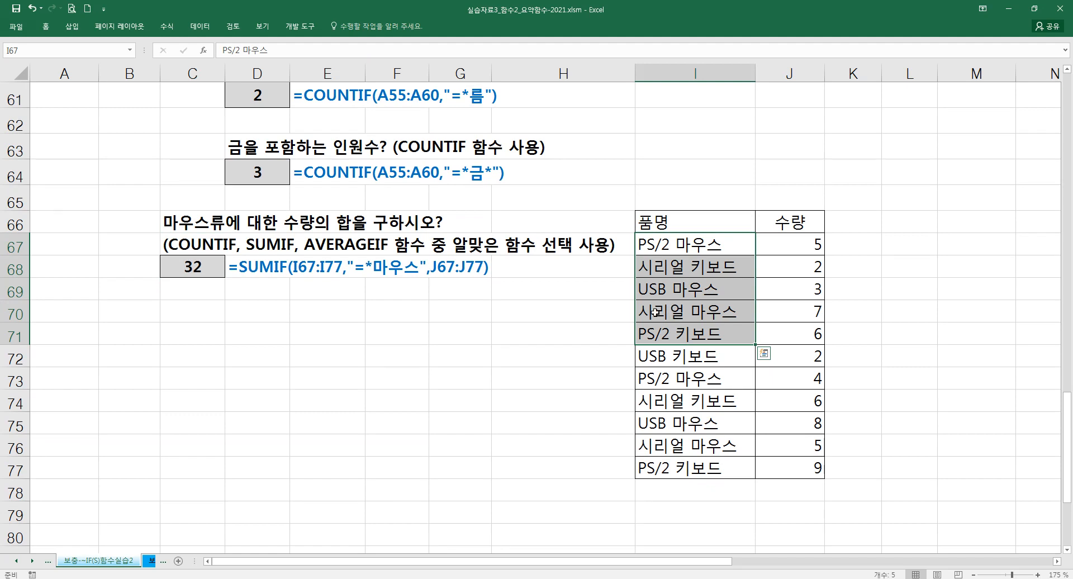
pyautogui.click(535, 324)
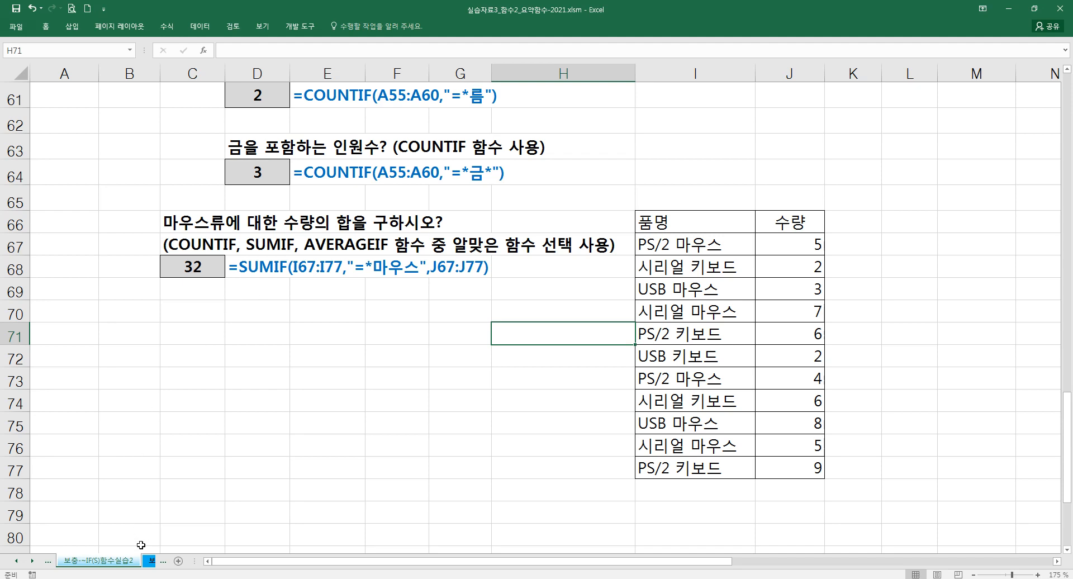
# - Go to the 보충-~IF(S)함수실습3 sheet and examine the one-field and two-field double-condition questions in G1:G5
pyautogui.click(150, 561)
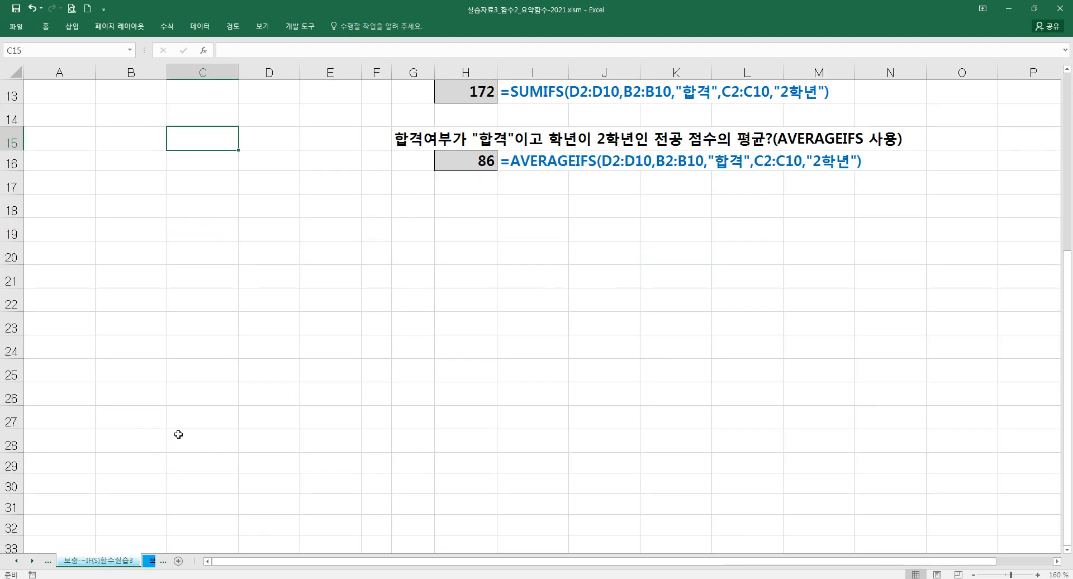
pyautogui.scroll(1, 251, 335)
pyautogui.scroll(3, 265, 351)
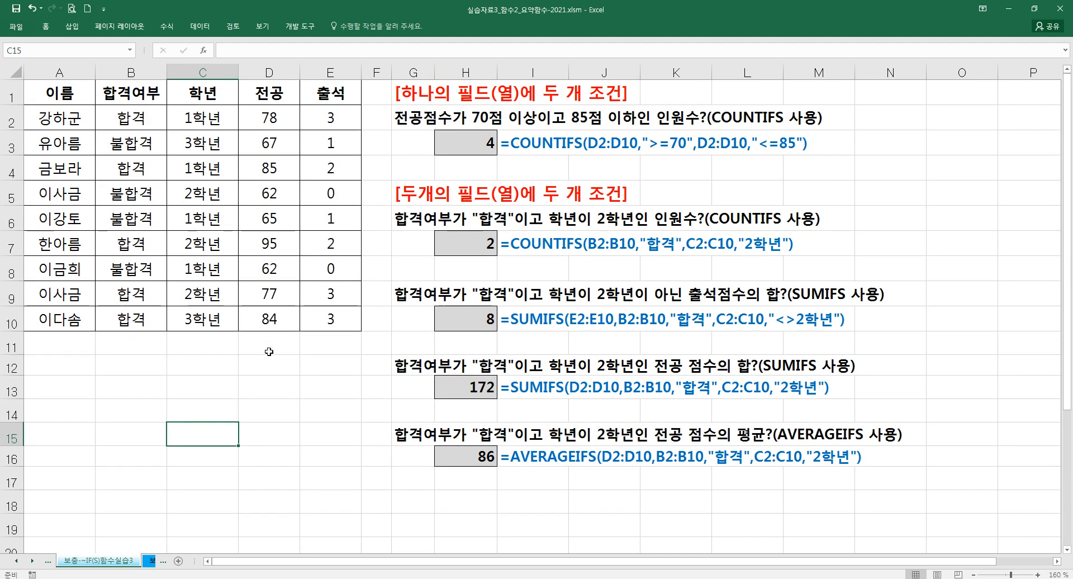
pyautogui.click(413, 193)
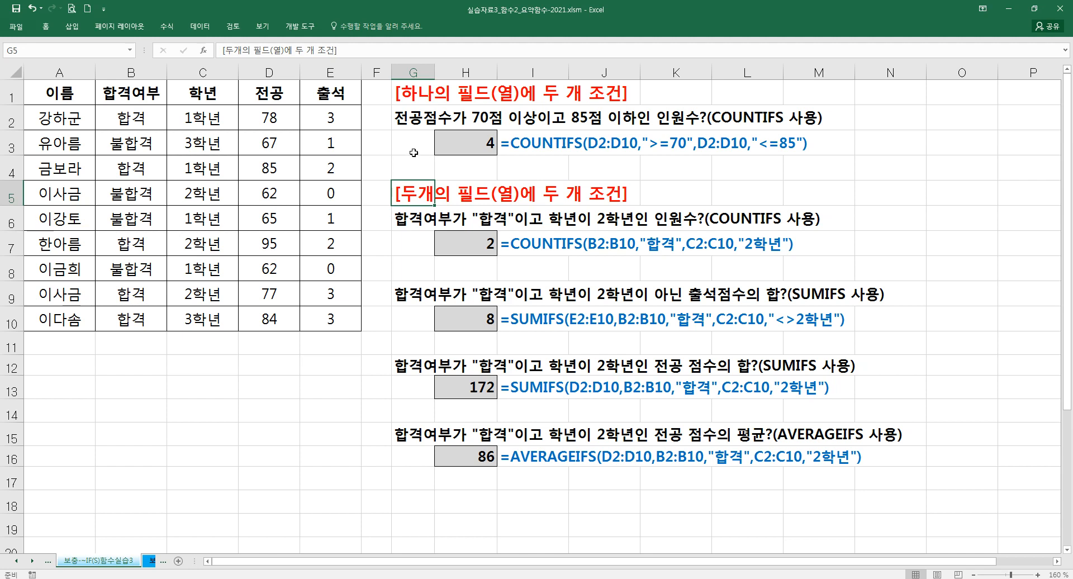
pyautogui.click(416, 118)
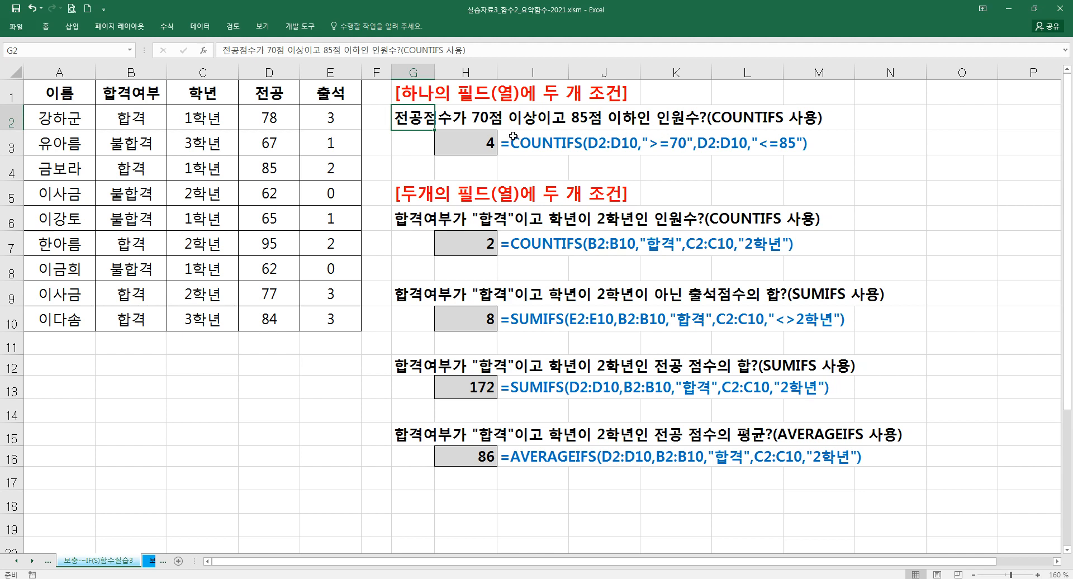
# - Review both D2:D10 criteria ranges and the ">=70" and "<=85" criteria of the COUNTIFS formula in H3
pyautogui.click(480, 146)
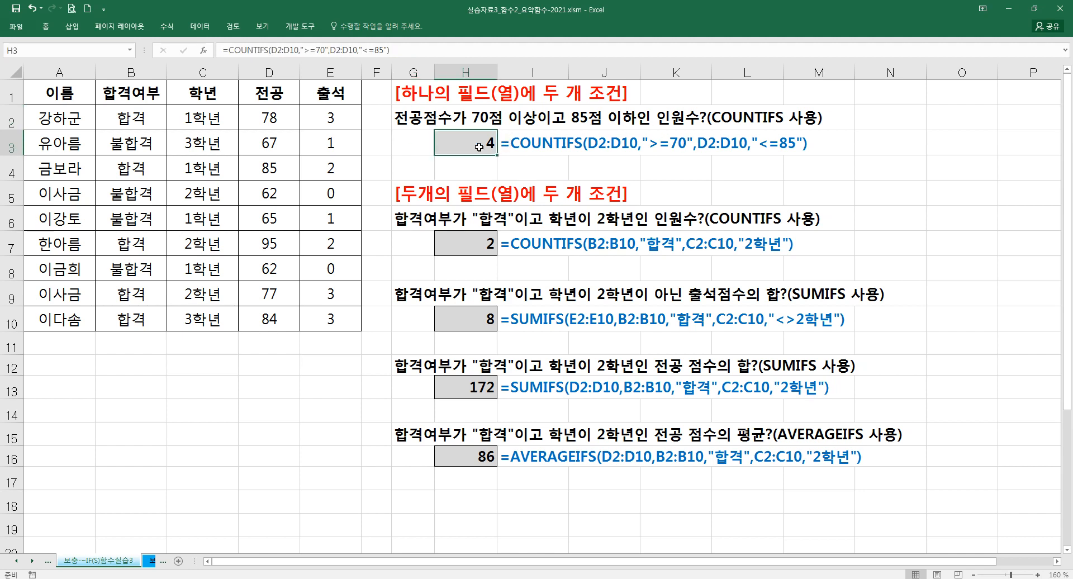
pyautogui.click(204, 52)
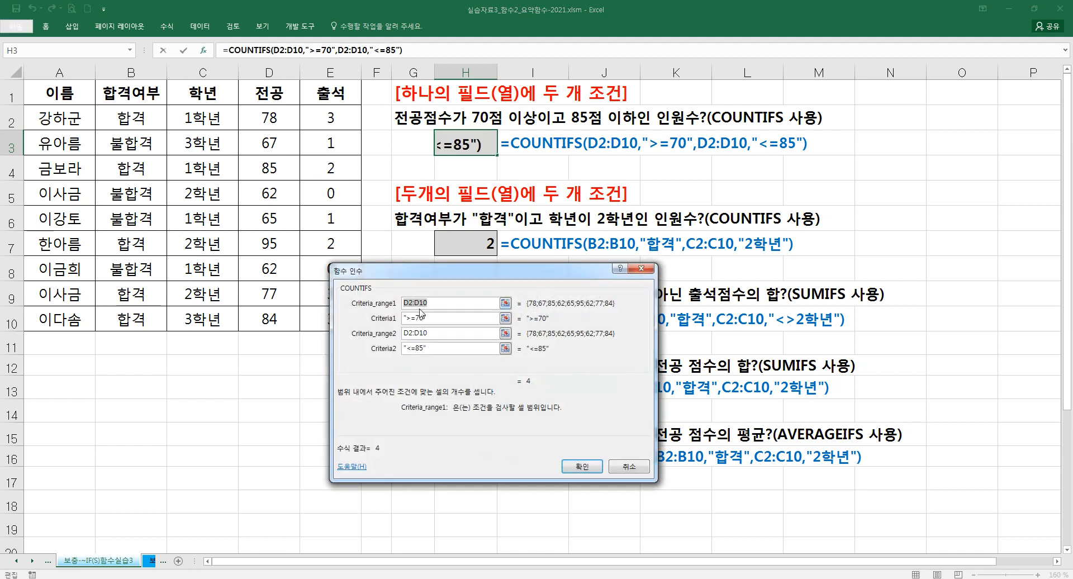
pyautogui.moveTo(431, 279); pyautogui.dragTo(485, 215)
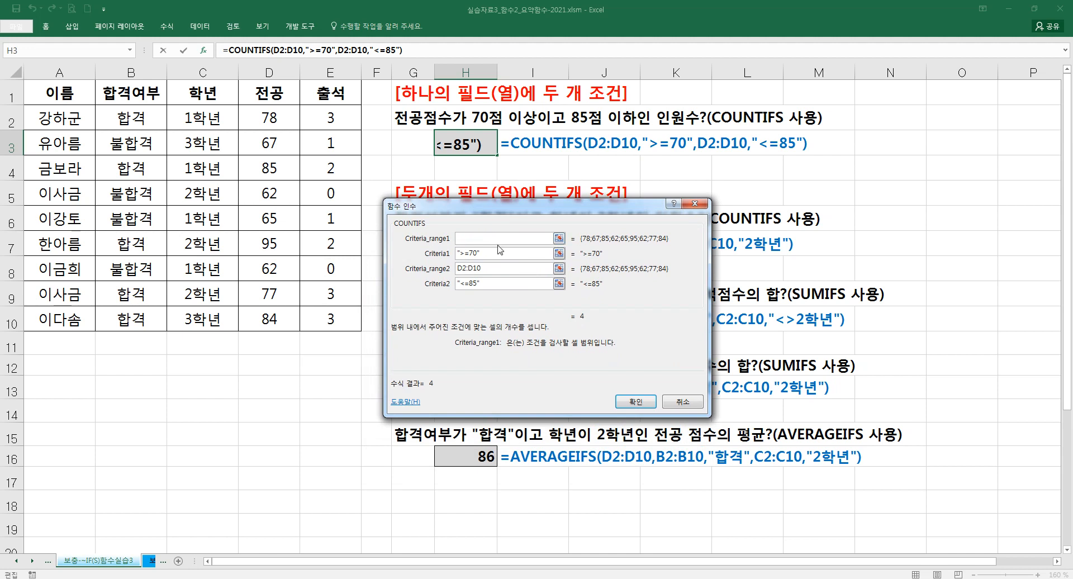
pyautogui.moveTo(499, 258); pyautogui.dragTo(442, 256)
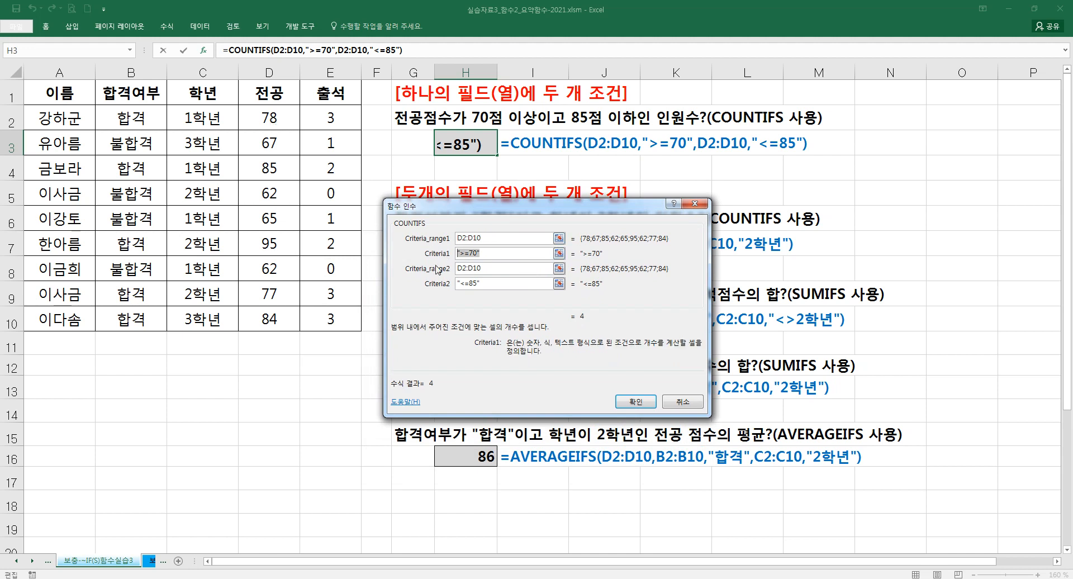
pyautogui.doubleClick(470, 284)
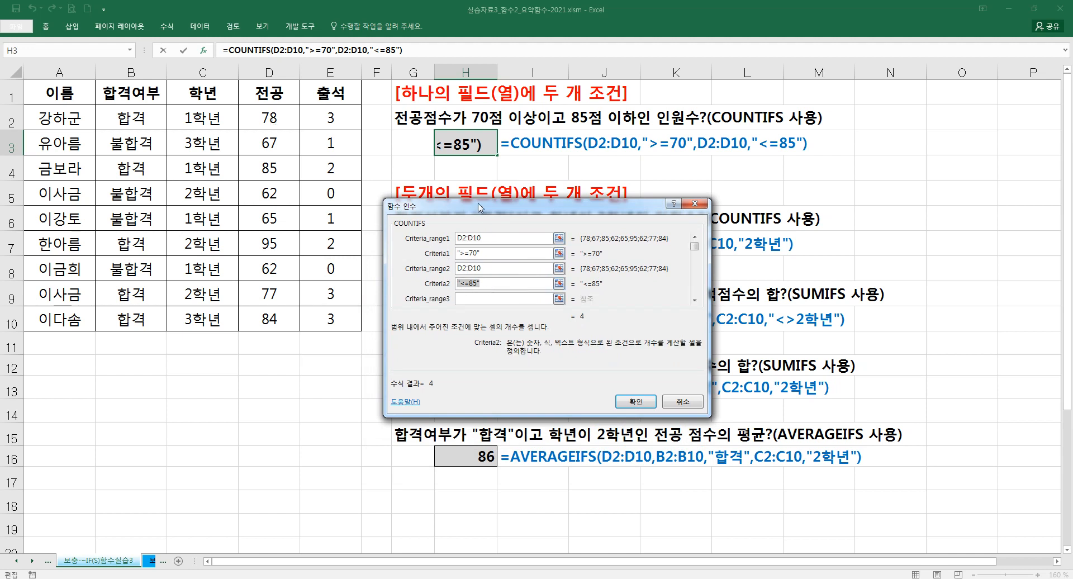
pyautogui.moveTo(480, 208); pyautogui.dragTo(474, 212)
pyautogui.click(629, 405)
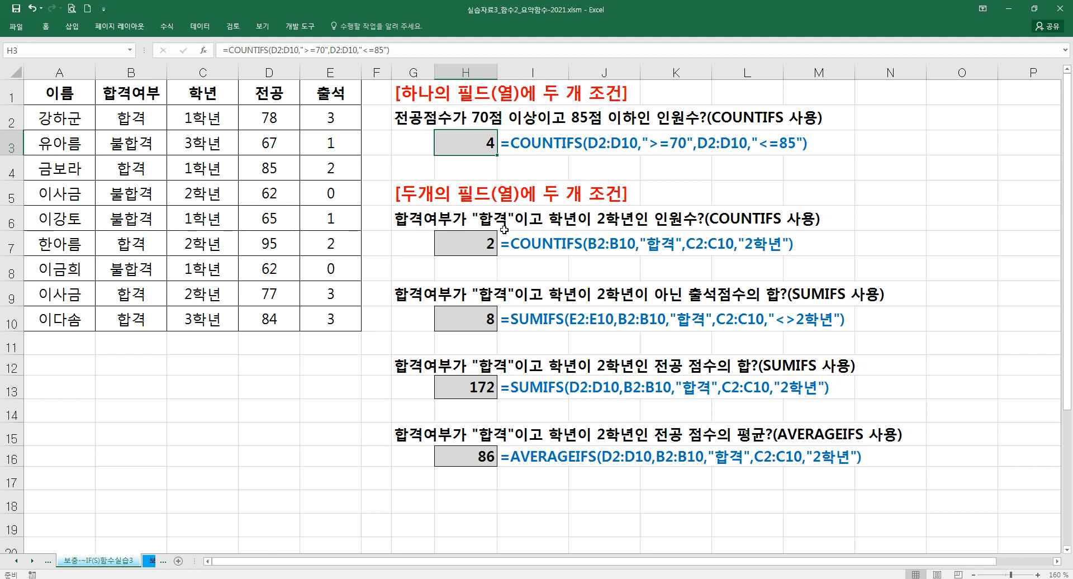
# - Review the "합격" and "2학년" criteria arguments of the COUNTIFS formula in H7 and inspect the SUMIFS formula in H10
pyautogui.click(472, 249)
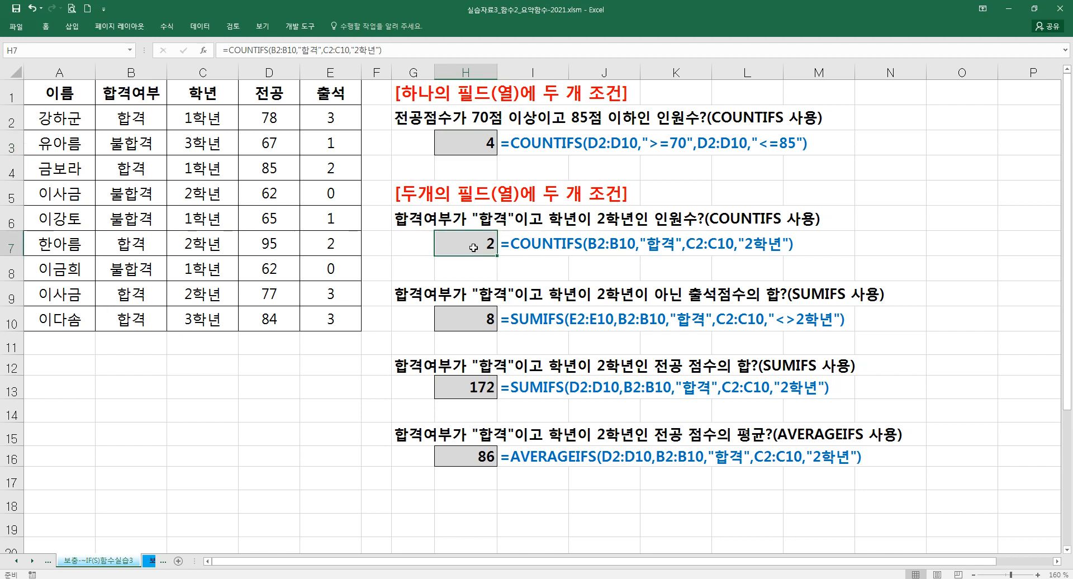
pyautogui.click(204, 50)
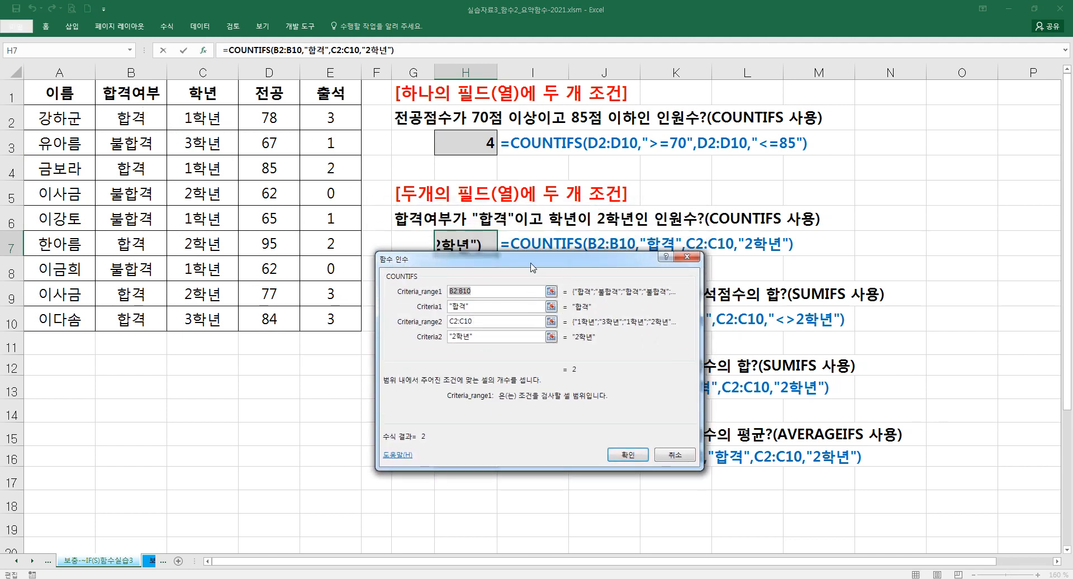
pyautogui.moveTo(531, 263); pyautogui.dragTo(529, 318)
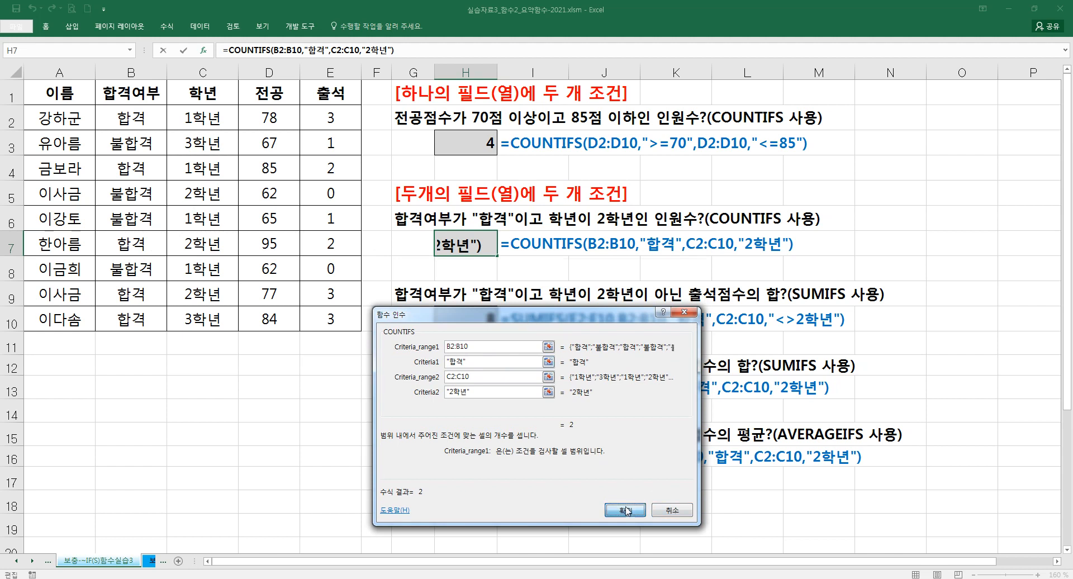
pyautogui.click(672, 510)
pyautogui.click(478, 327)
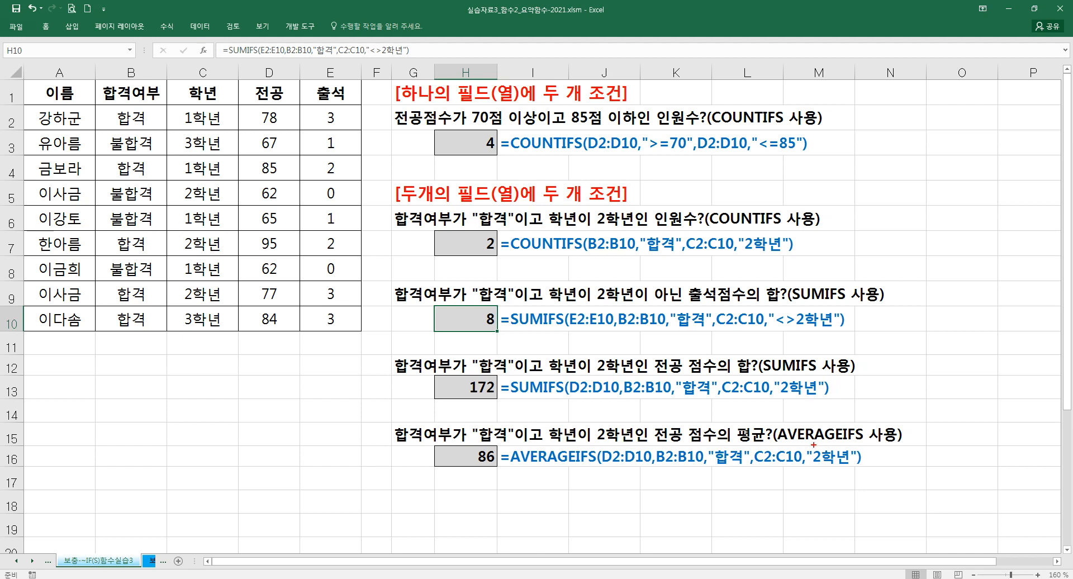
# - Handwrite the red note "= sumifs / countifs" as a fraction beneath the AVERAGEIFS formula in row 16
pyautogui.moveTo(773, 492); pyautogui.dragTo(782, 492)
pyautogui.moveTo(811, 477)
pyautogui.mouseDown()
pyautogui.moveTo(846, 497)
pyautogui.moveTo(834, 525)
pyautogui.mouseUp()
pyautogui.moveTo(830, 512); pyautogui.dragTo(850, 523)
pyautogui.moveTo(847, 513); pyautogui.dragTo(858, 511)
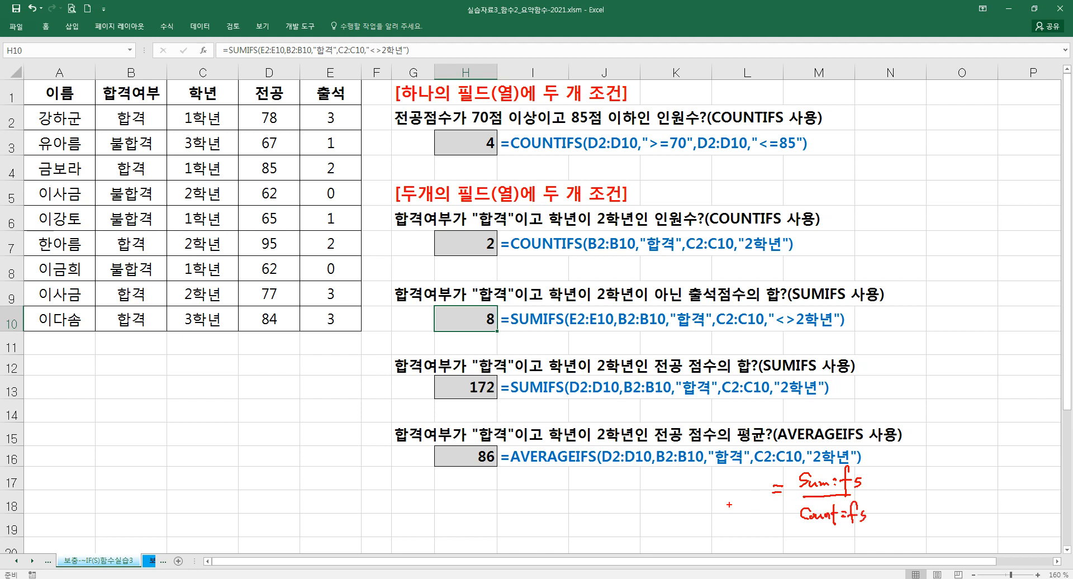
# - Handwrite "Averageifs" in red before the equals sign of the fraction note and clear all handwritten annotations
pyautogui.moveTo(686, 497); pyautogui.dragTo(696, 498)
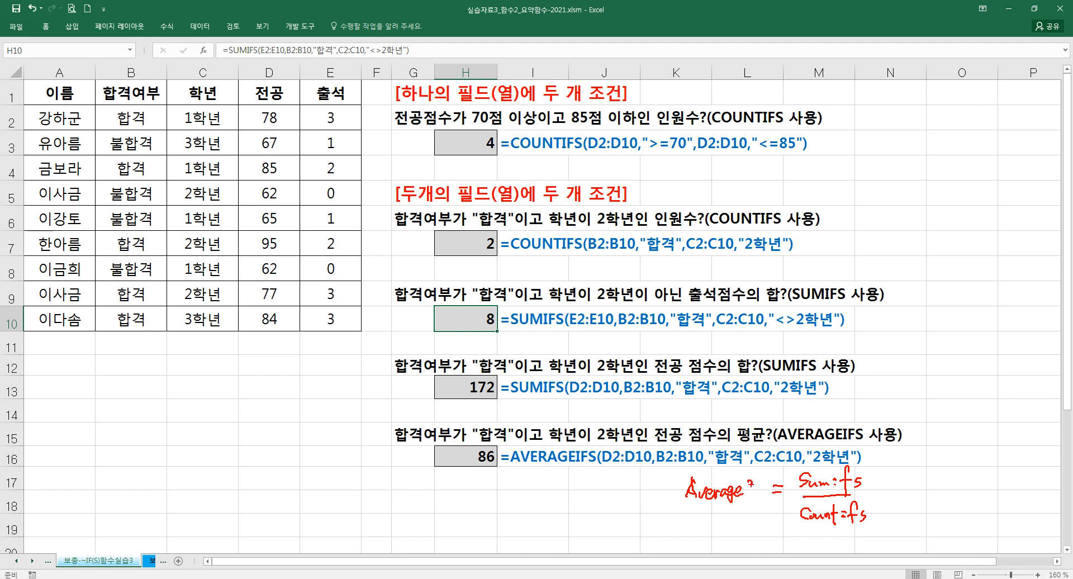
pyautogui.moveTo(759, 467); pyautogui.dragTo(755, 503)
pyautogui.moveTo(758, 487); pyautogui.dragTo(768, 485)
pyautogui.moveTo(657, 481); pyautogui.dragTo(681, 460)
pyautogui.press('Escape')
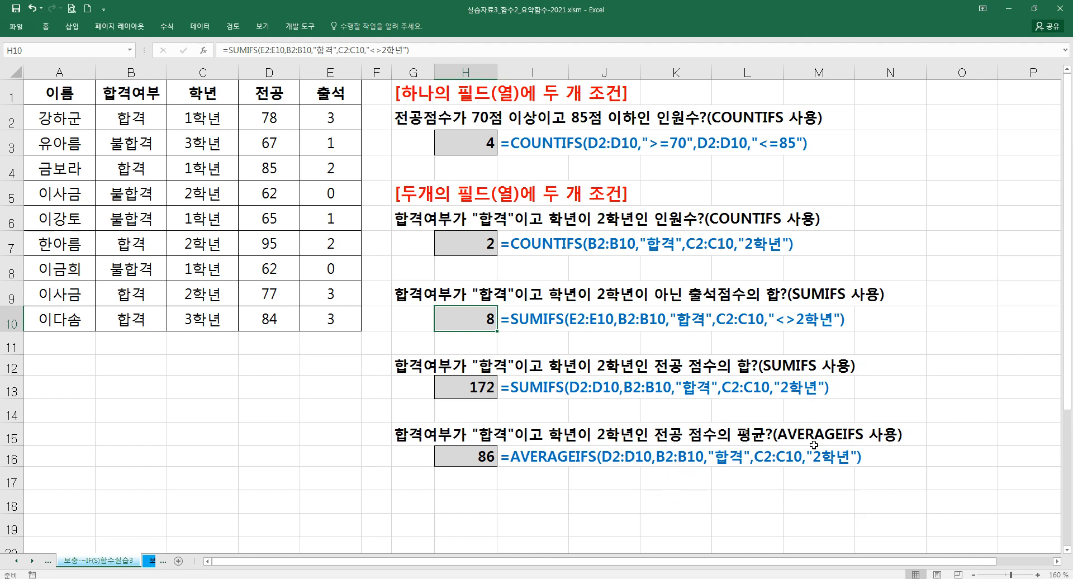
pyautogui.click(386, 428)
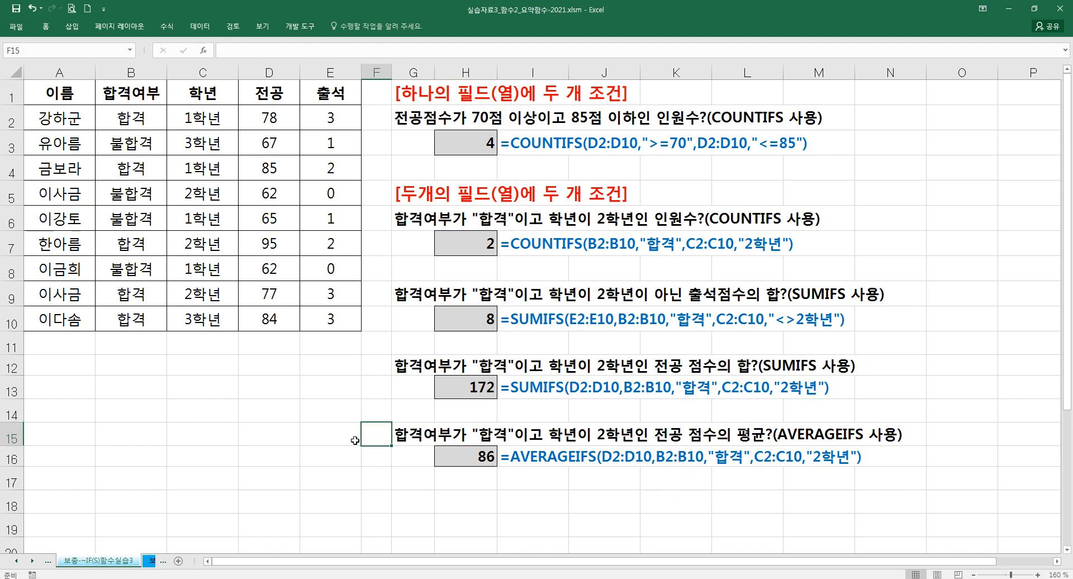
# - Go to the 보충_COUNTIF-COUNTIF sheet and examine the COUNTIF example in row 19 and the headings in A1 and C1
pyautogui.click(156, 561)
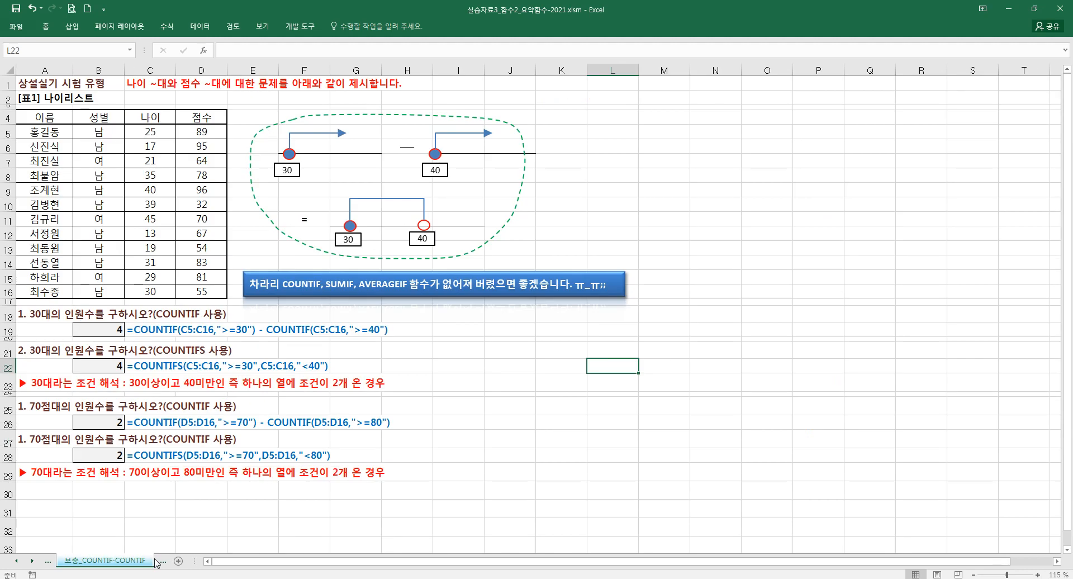
pyautogui.click(380, 413)
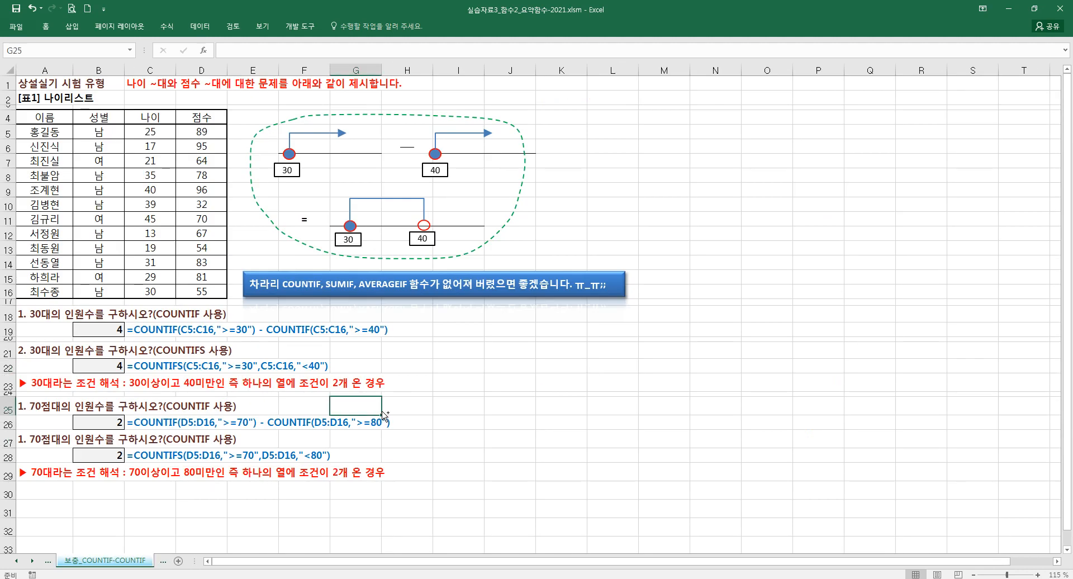
pyautogui.keyDown('ctrl'); pyautogui.scroll(1, 383, 415); pyautogui.keyUp('ctrl')
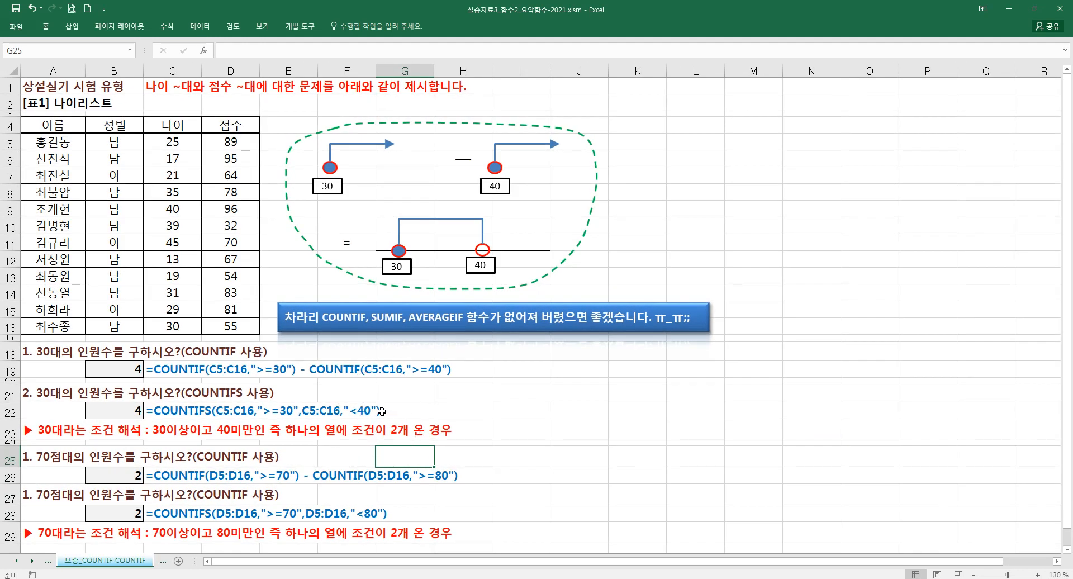
pyautogui.click(195, 371)
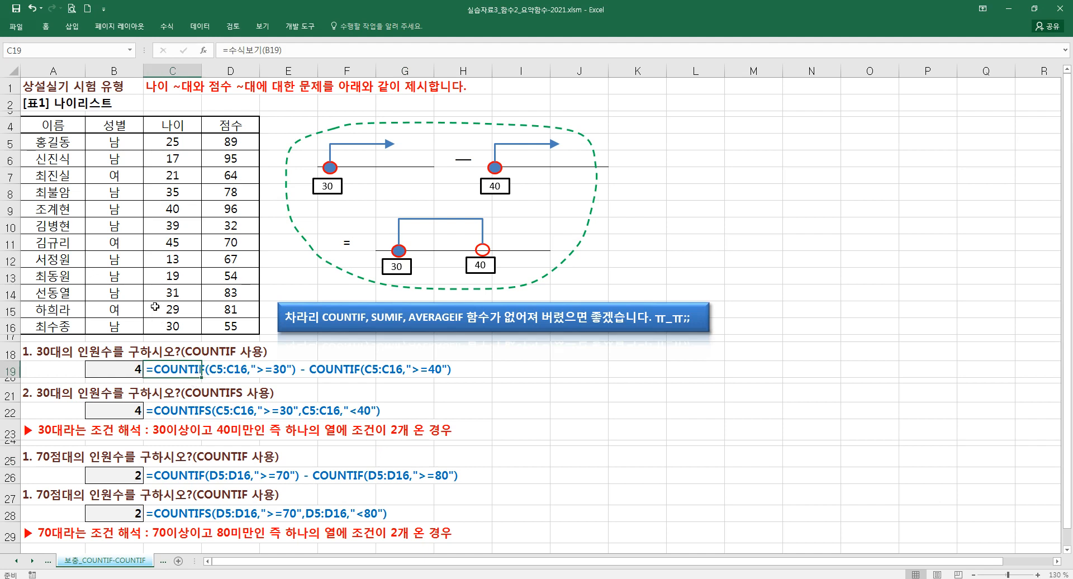
pyautogui.click(74, 86)
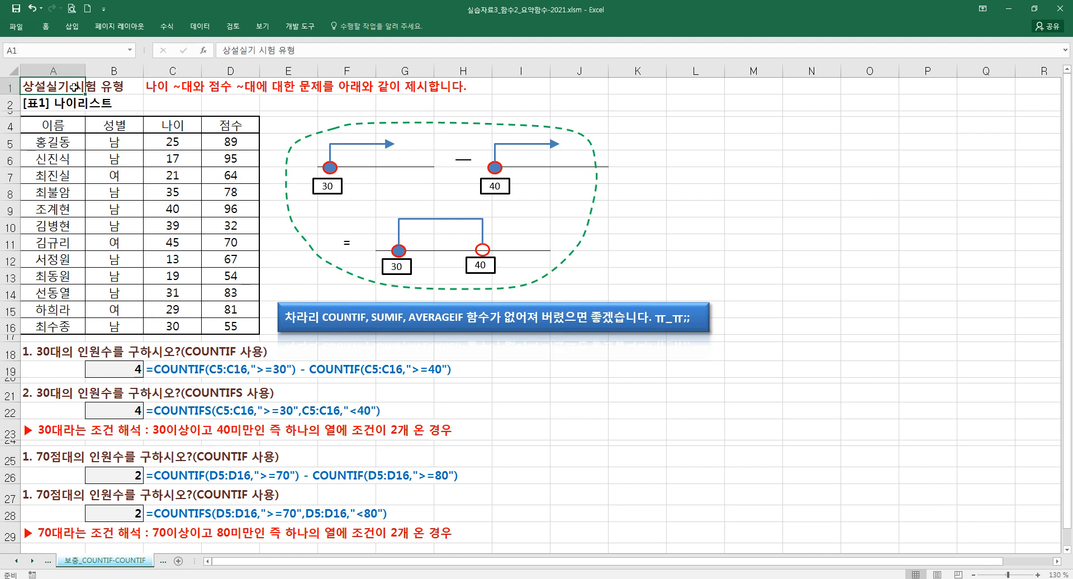
pyautogui.click(165, 87)
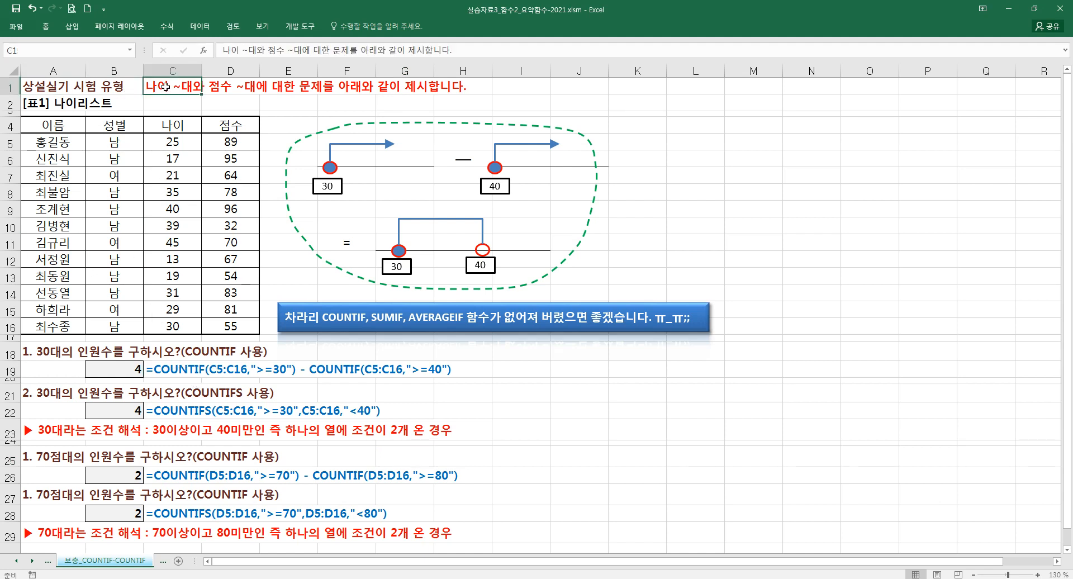
# - Move the red heading from C1 to A1, replacing the text already there
pyautogui.click(7, 87)
pyautogui.moveTo(37, 88); pyautogui.dragTo(145, 83)
pyautogui.click(133, 86)
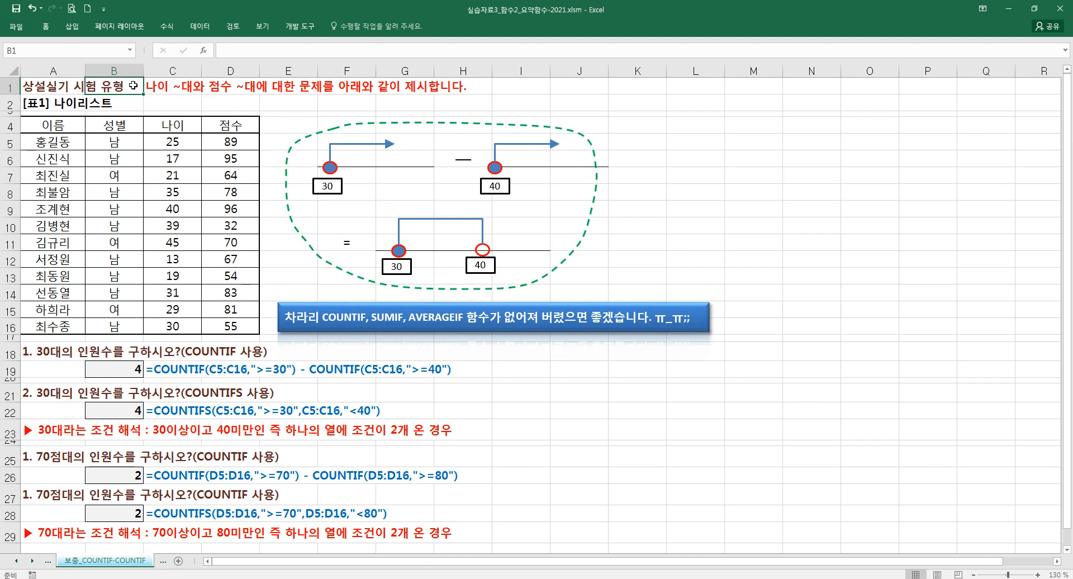
pyautogui.click(162, 87)
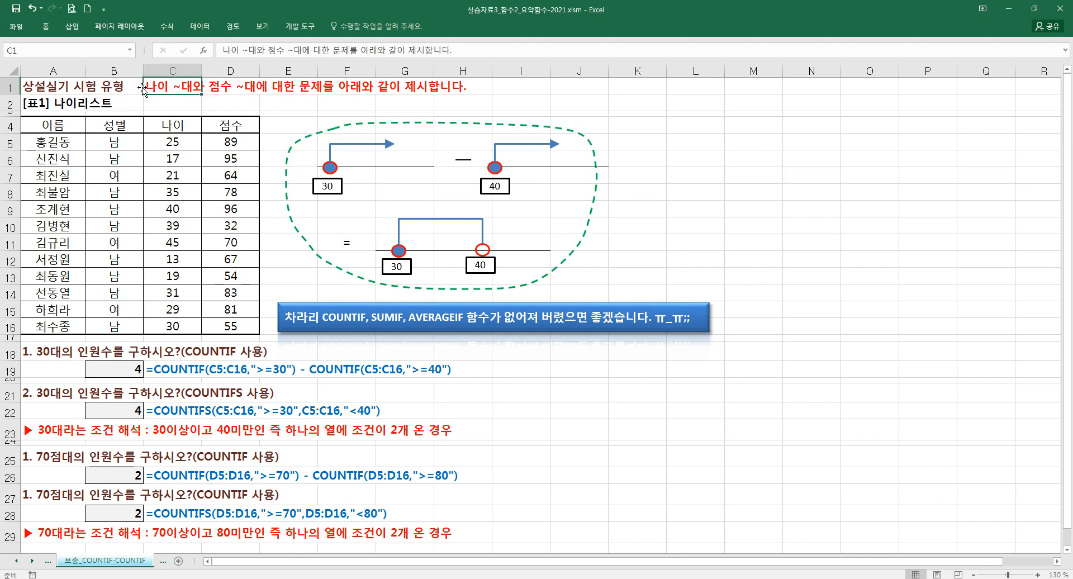
pyautogui.moveTo(145, 88); pyautogui.dragTo(40, 92)
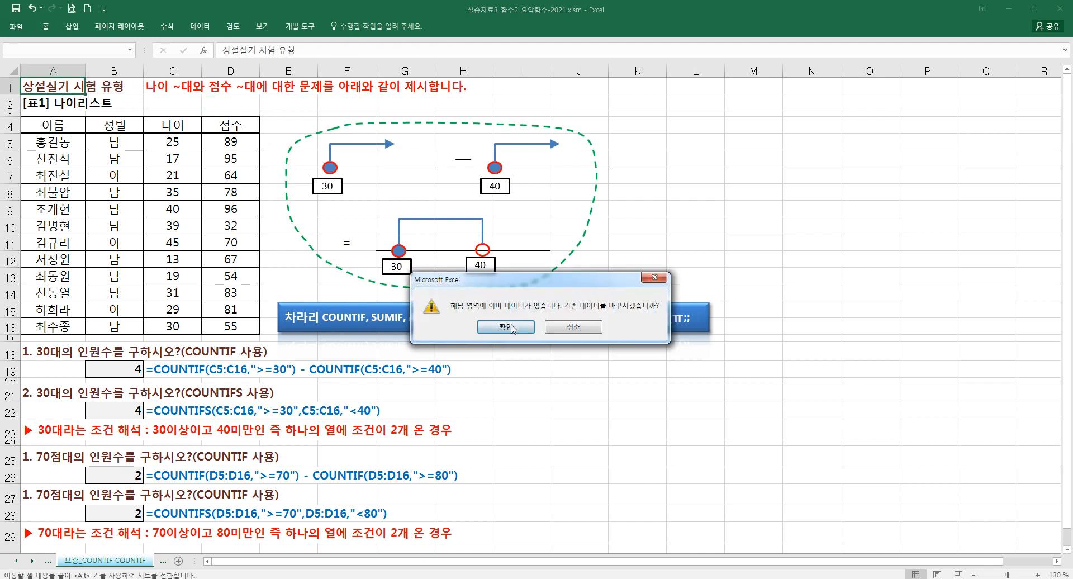
pyautogui.click(515, 333)
# - Enlarge the font of the red heading in A1
pyautogui.click(46, 26)
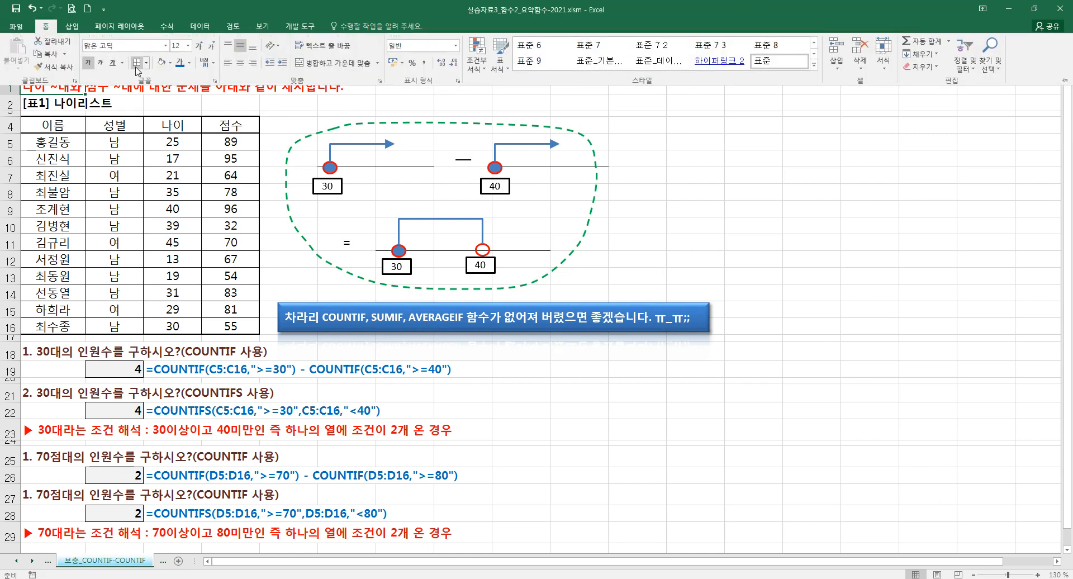
pyautogui.click(198, 46)
pyautogui.click(198, 46)
pyautogui.click(200, 49)
pyautogui.click(200, 49)
pyautogui.click(117, 152)
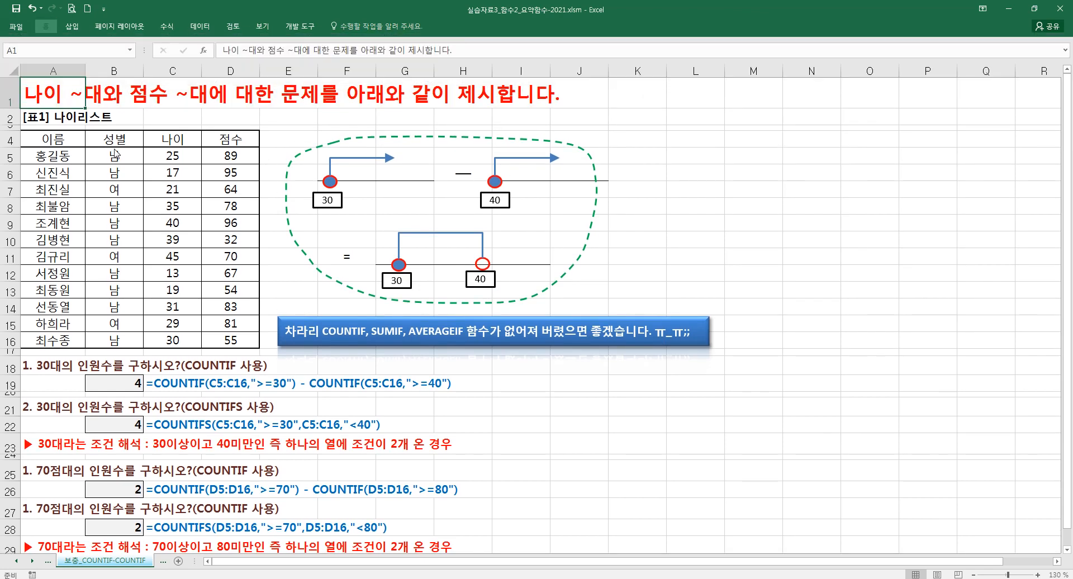
# - Edit the A1 heading to put single quotes around "나이 ~대"
pyautogui.doubleClick(47, 99)
pyautogui.click(84, 97)
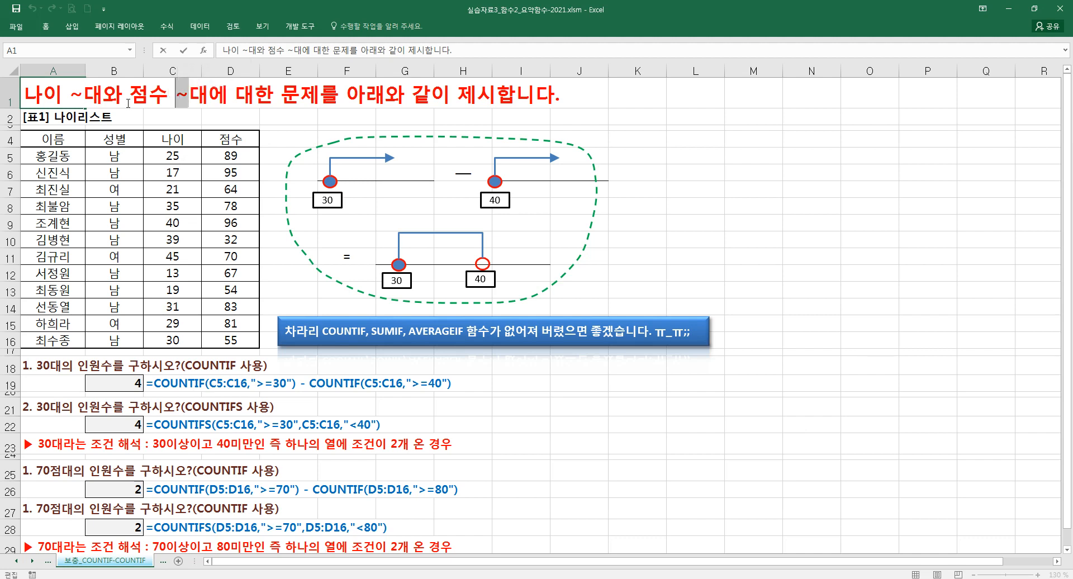
pyautogui.hotkey('shift', 'Right')
pyautogui.press('Home')
pyautogui.write("'")
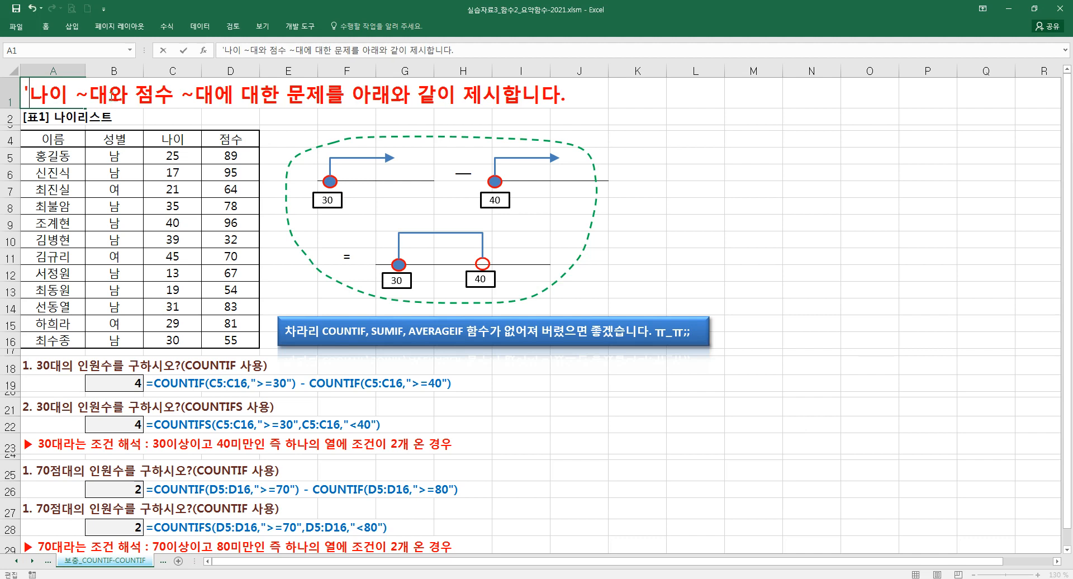
pyautogui.click(111, 92)
pyautogui.write("'")
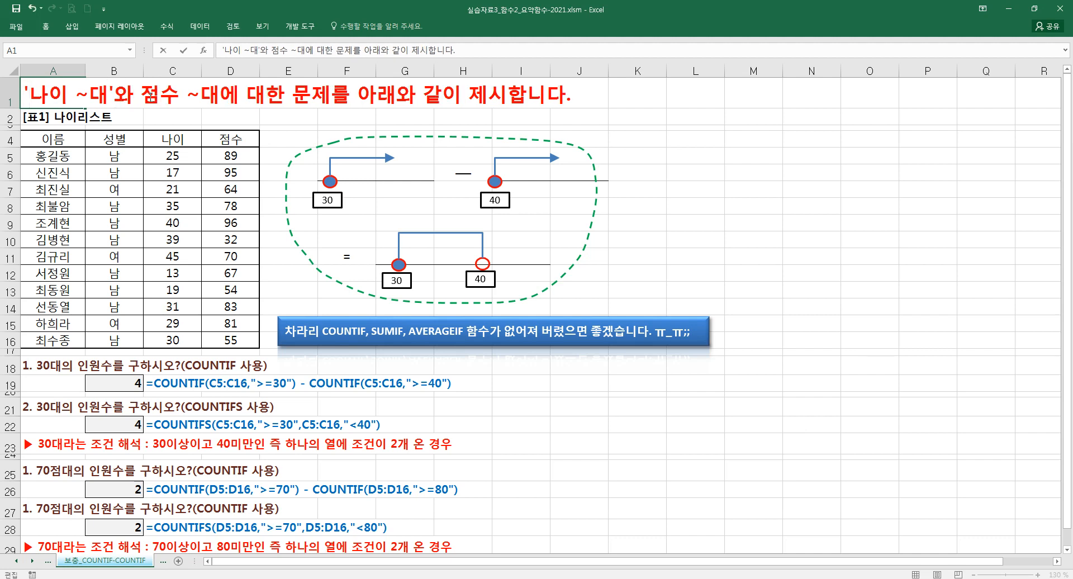
# - Put single quotes around "점수 ~대" in the A1 heading and finish the cell edit
pyautogui.click(147, 93)
pyautogui.write("'")
pyautogui.click(232, 95)
pyautogui.write("'")
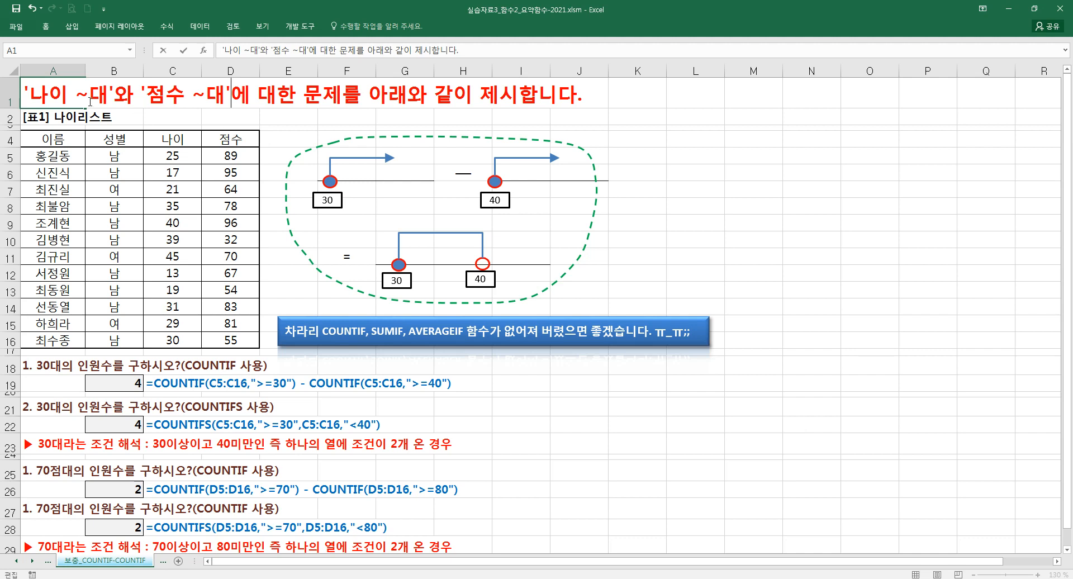
pyautogui.click(172, 211)
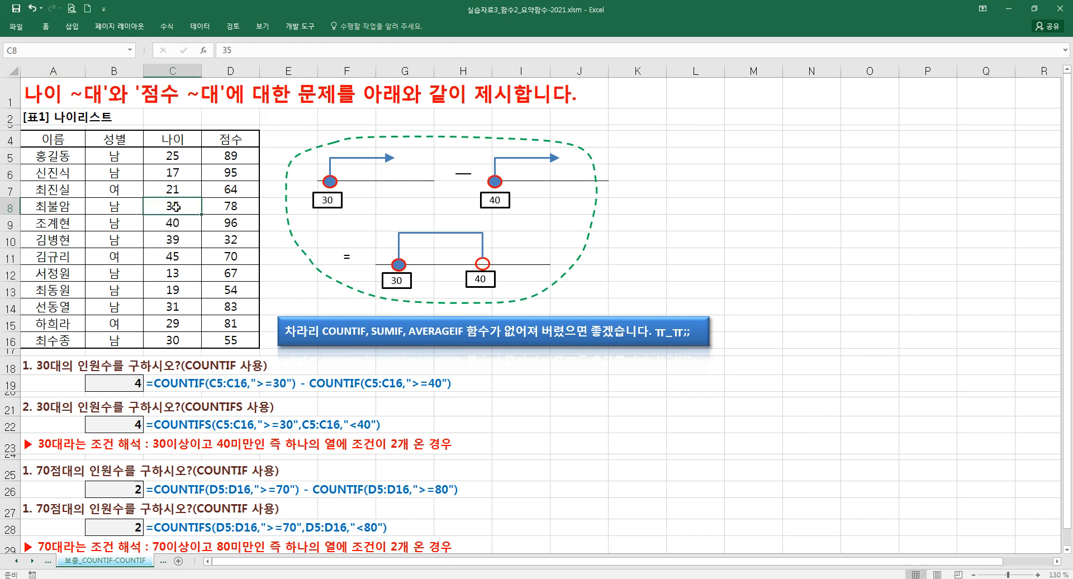
# - Review the [표1] 나이리스트 table, its 나이 column, and the 30대 COUNTIF question in A18
pyautogui.click(23, 119)
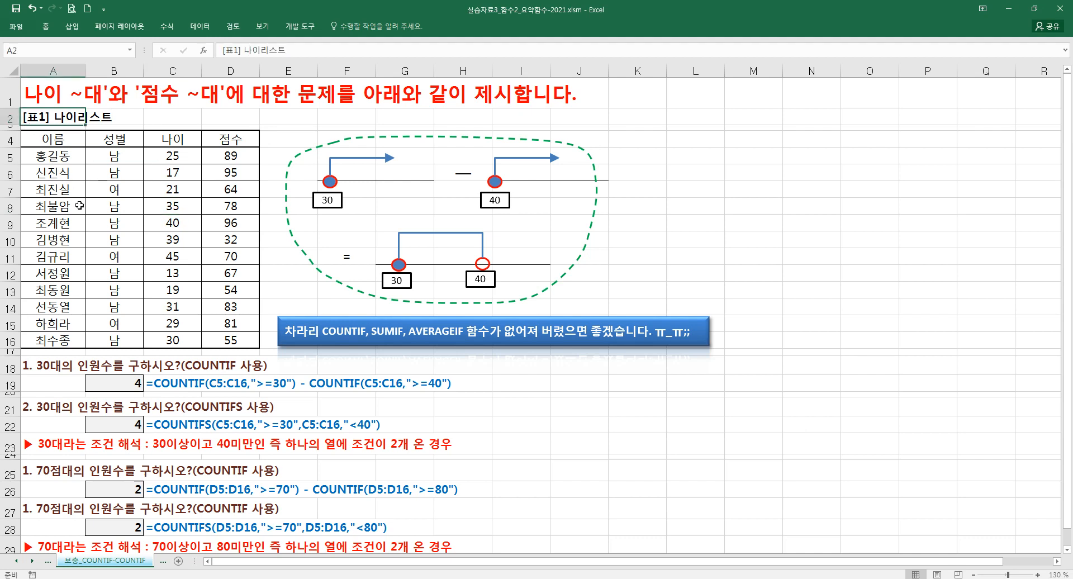
pyautogui.click(172, 328)
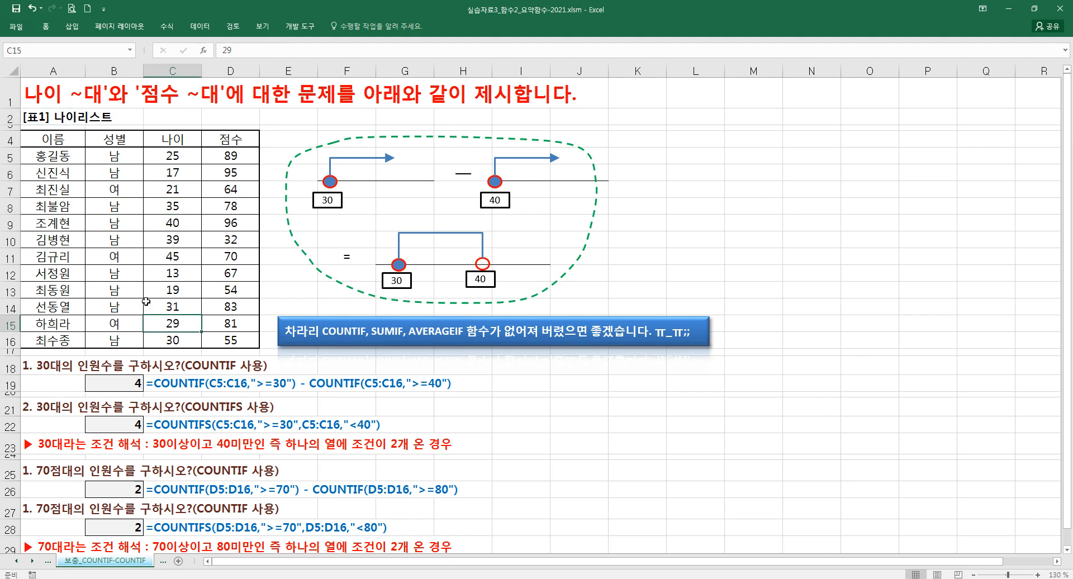
pyautogui.click(111, 264)
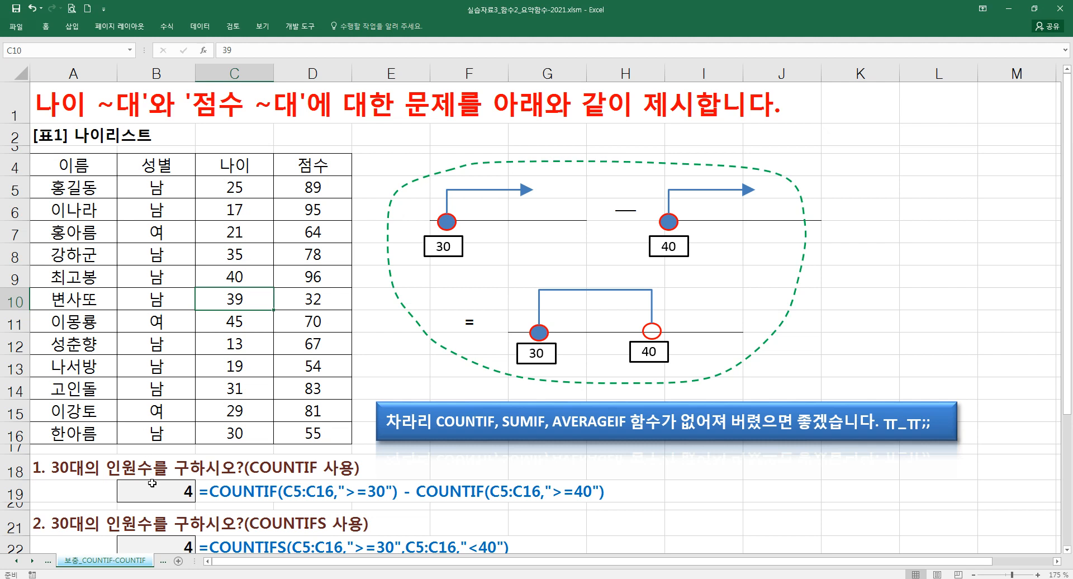
pyautogui.click(70, 473)
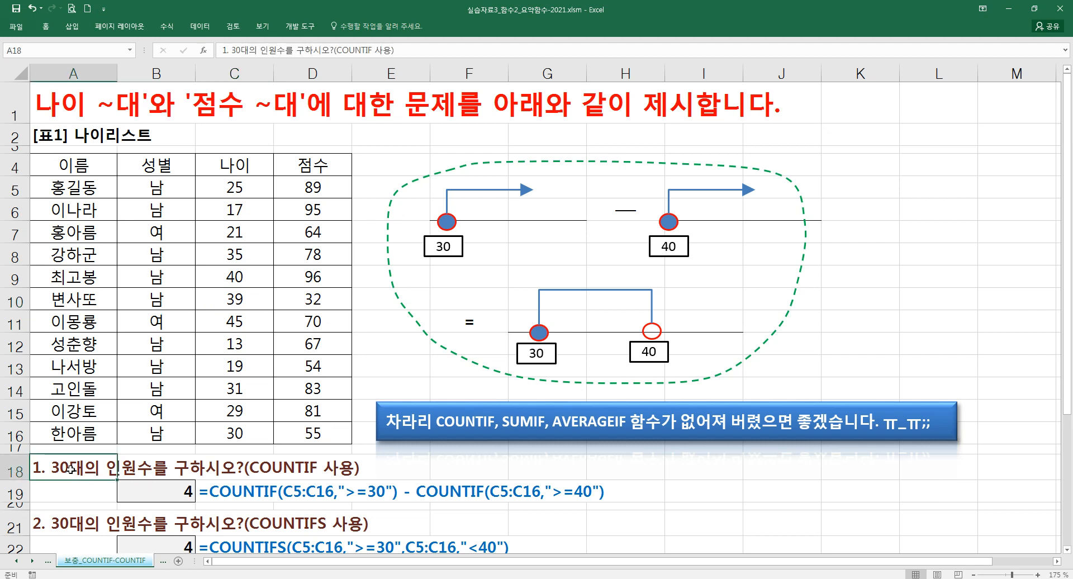
# - Insert a leading space before the red 30대 condition explanation in A23
pyautogui.scroll(-2, 71, 470)
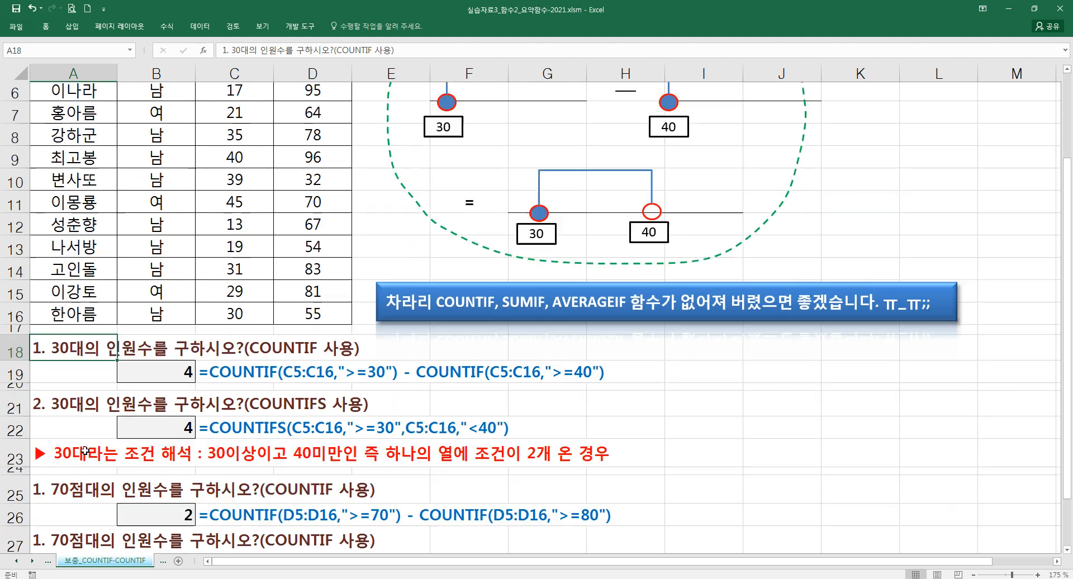
pyautogui.click(52, 440)
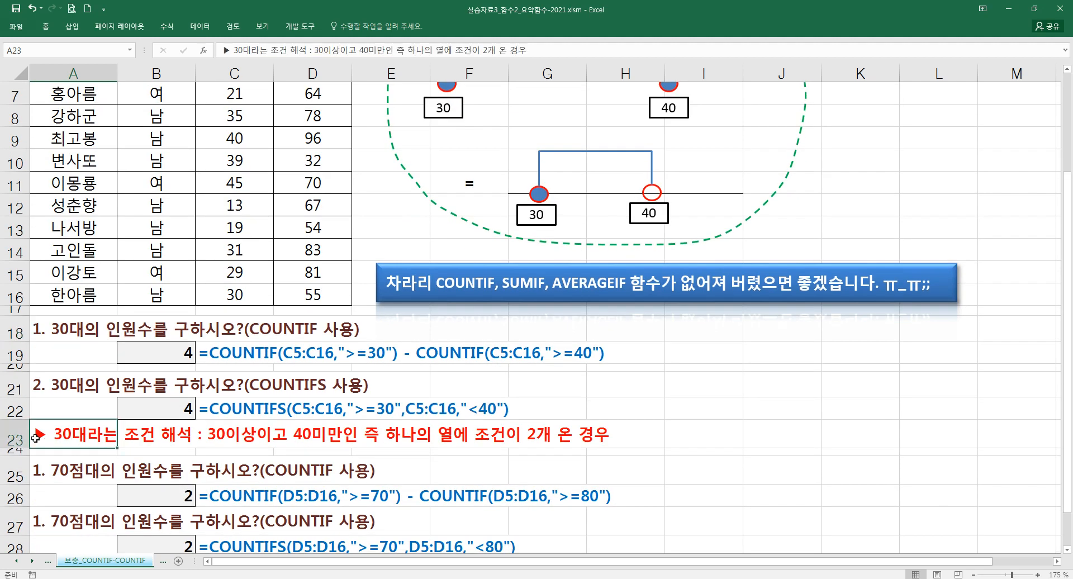
pyautogui.doubleClick(36, 438)
pyautogui.press('Return')
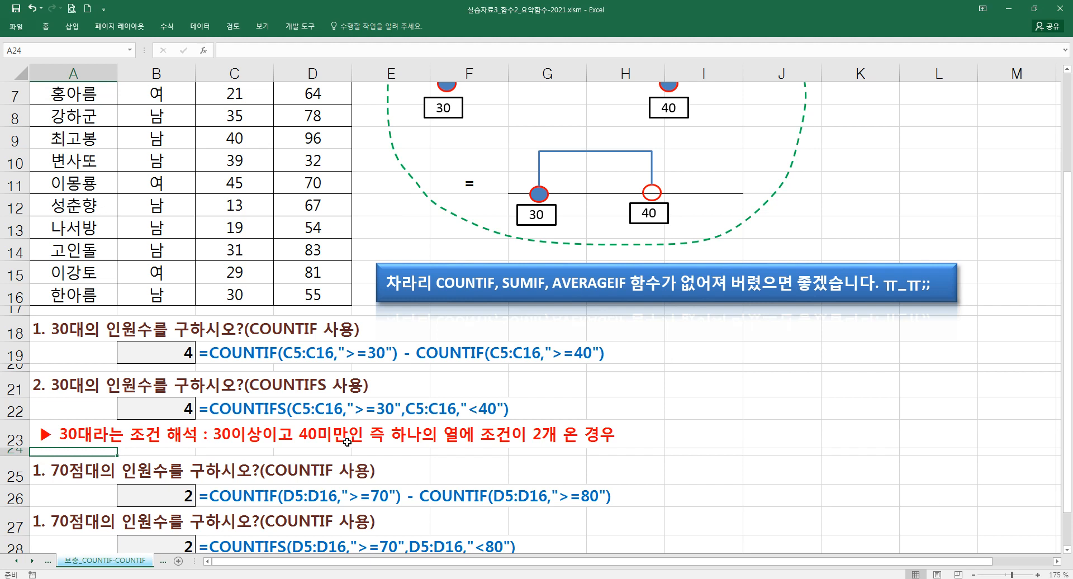
# - Inspect the COUNTIFS formula in B22 and the condition explanations for 30대 in A23 and 70대 in A29
pyautogui.click(161, 410)
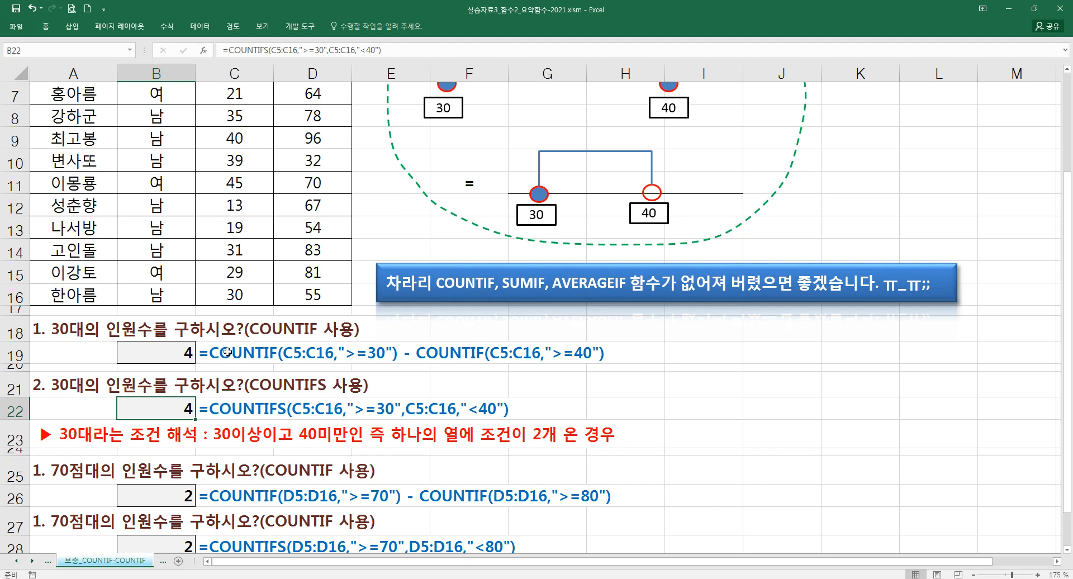
pyautogui.click(528, 301)
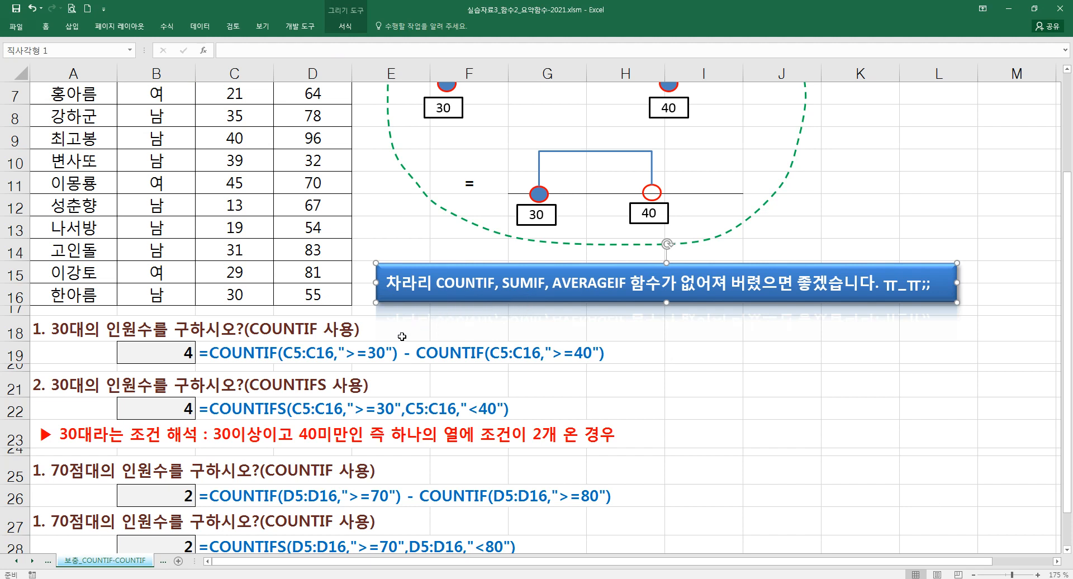
pyautogui.moveTo(70, 439); pyautogui.dragTo(249, 437)
pyautogui.scroll(-1, 249, 437)
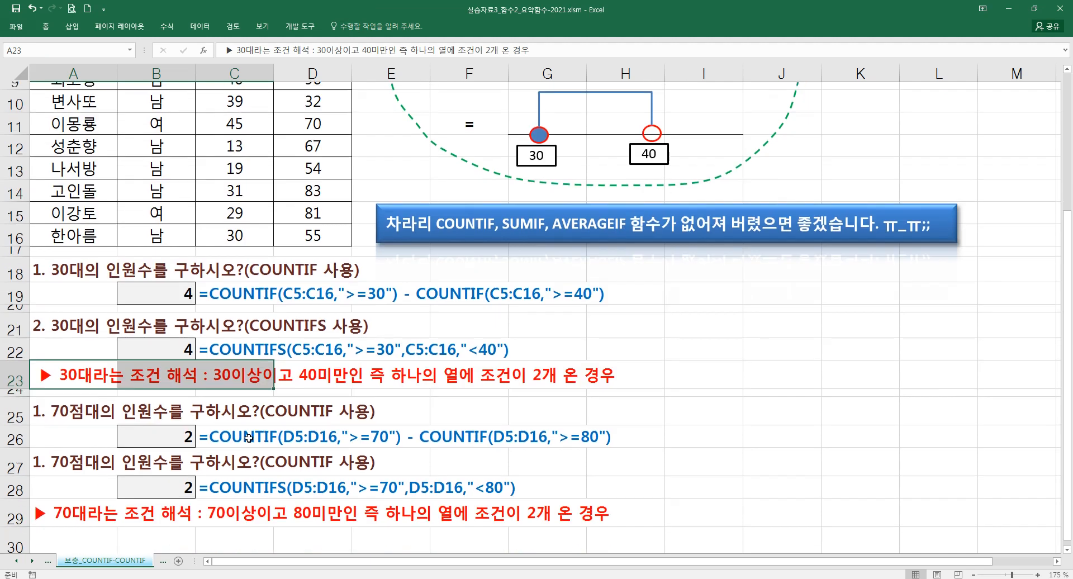
pyautogui.click(77, 507)
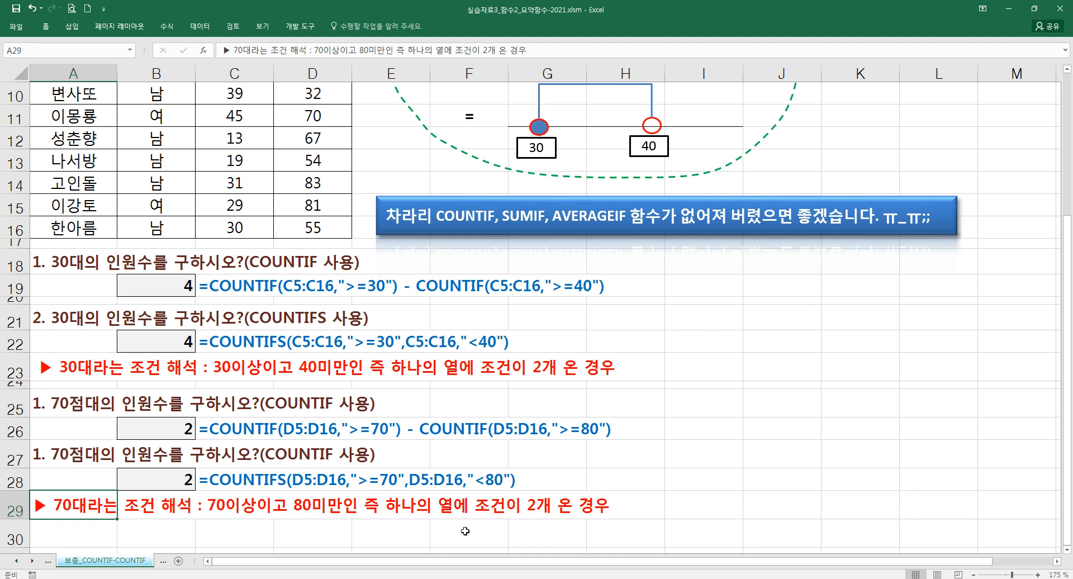
# - Start a COUNTIFS formula in F21 with range C5:C16 and first criterion ">=30", using the function arguments dialog
pyautogui.scroll(2, 447, 504)
pyautogui.scroll(1, 369, 498)
pyautogui.scroll(-1, 369, 498)
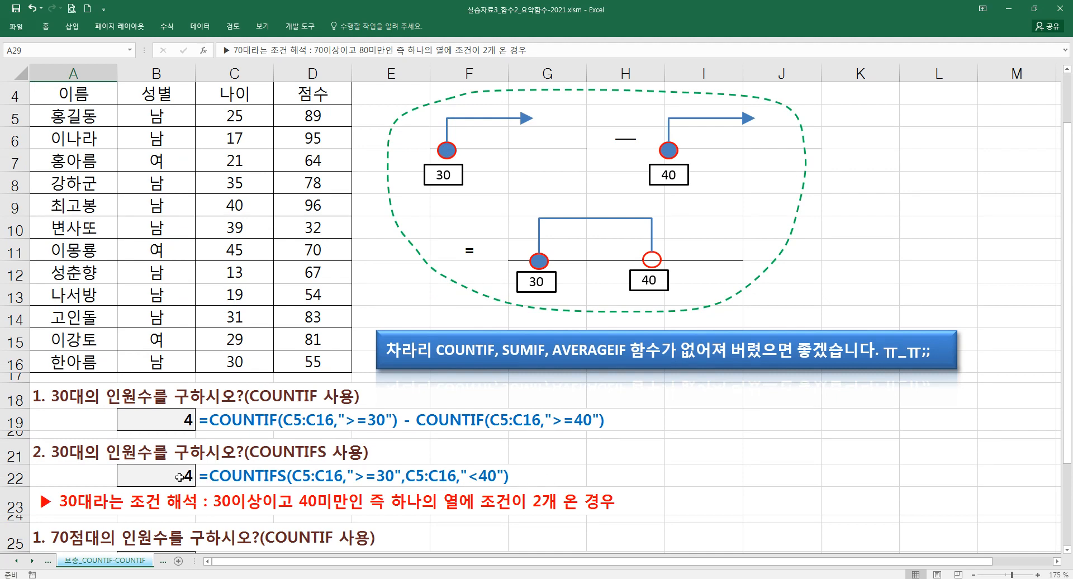
pyautogui.click(458, 449)
pyautogui.write('=')
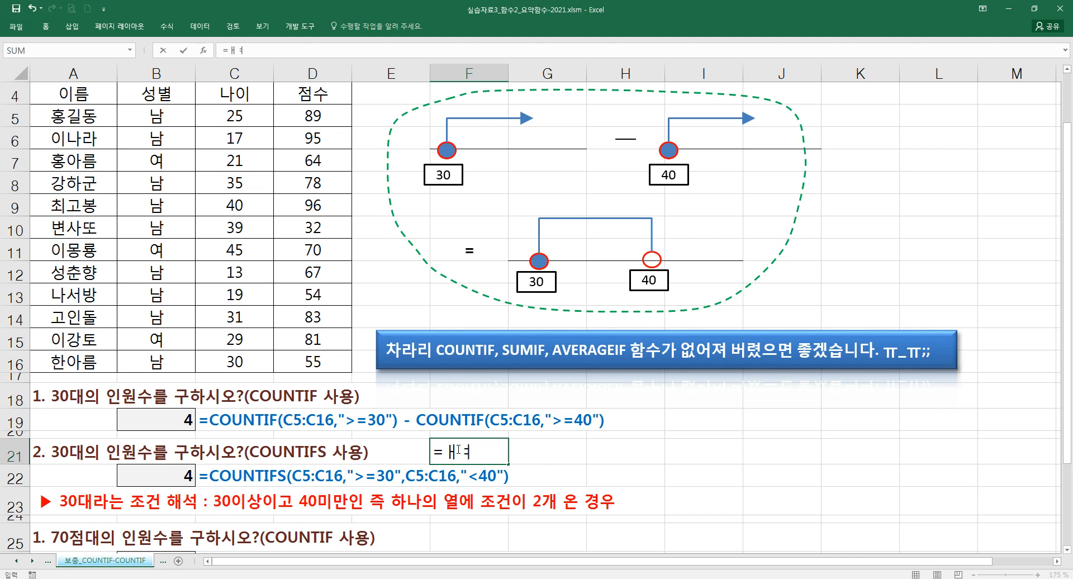
pyautogui.write('COU')
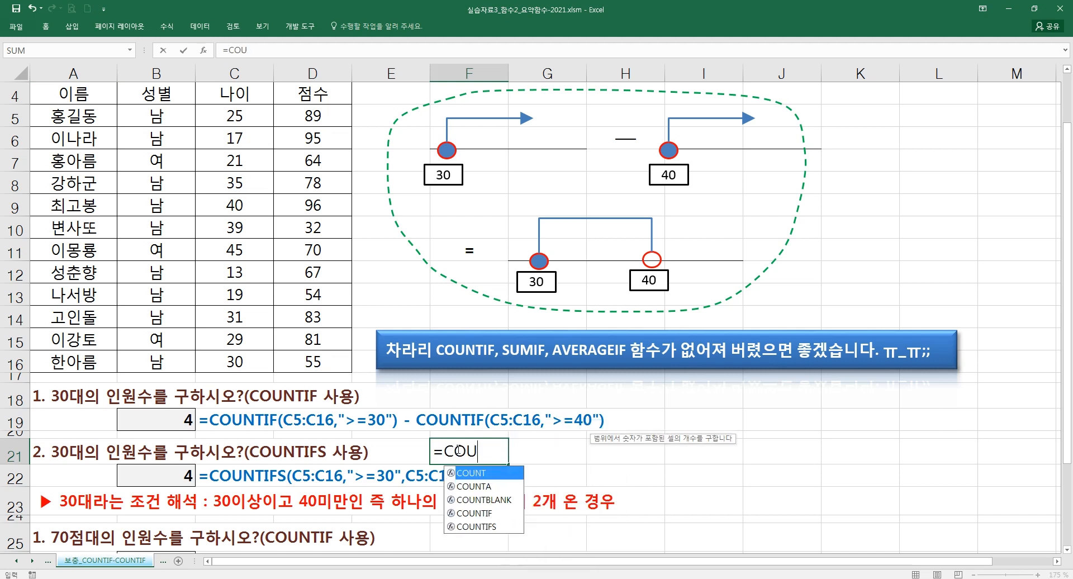
pyautogui.write('NTIFS(')
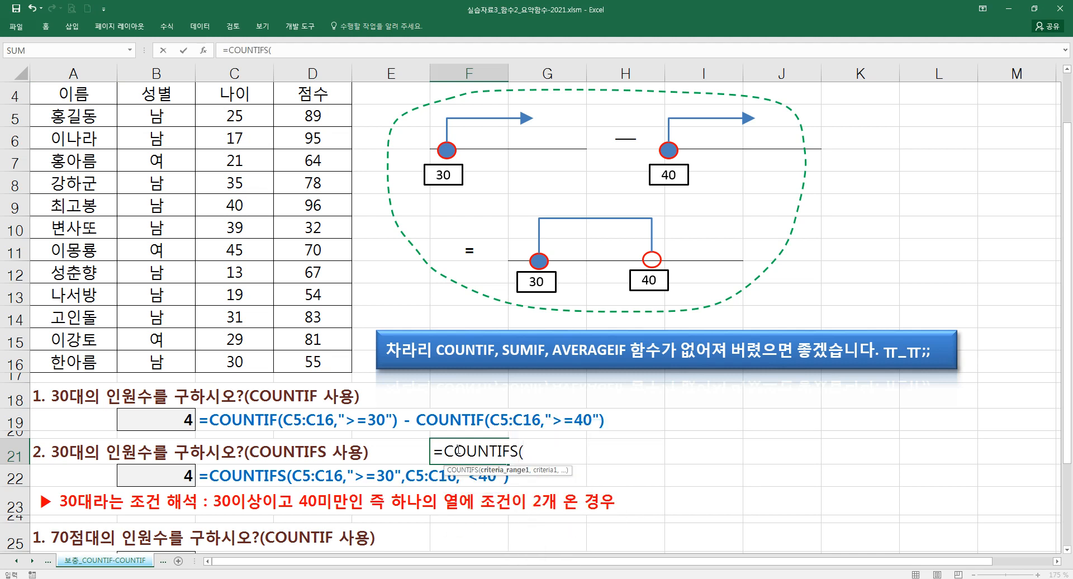
pyautogui.hotkey('ctrl', 'a')
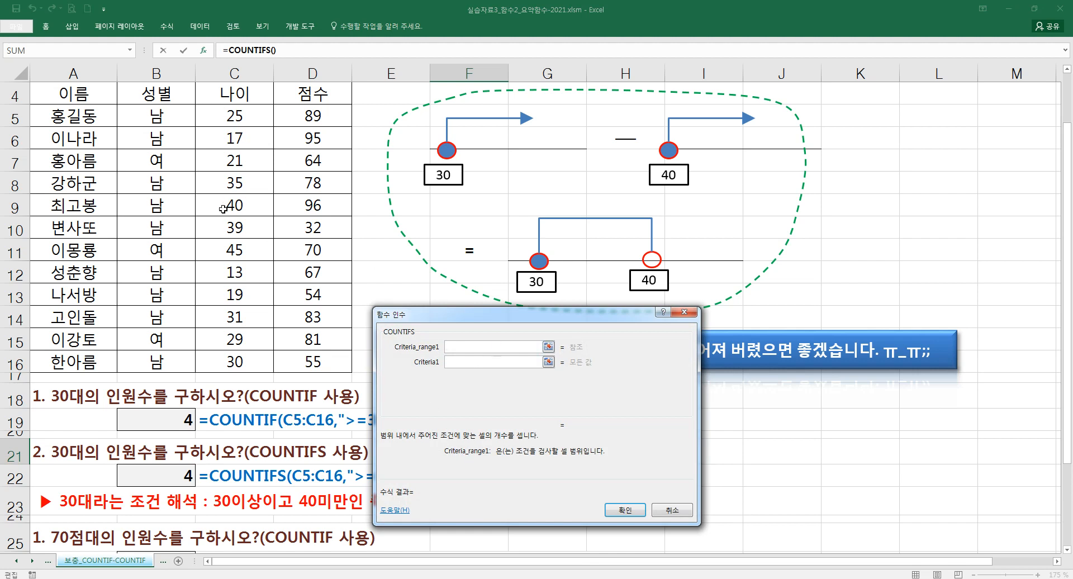
pyautogui.moveTo(242, 125); pyautogui.dragTo(238, 362)
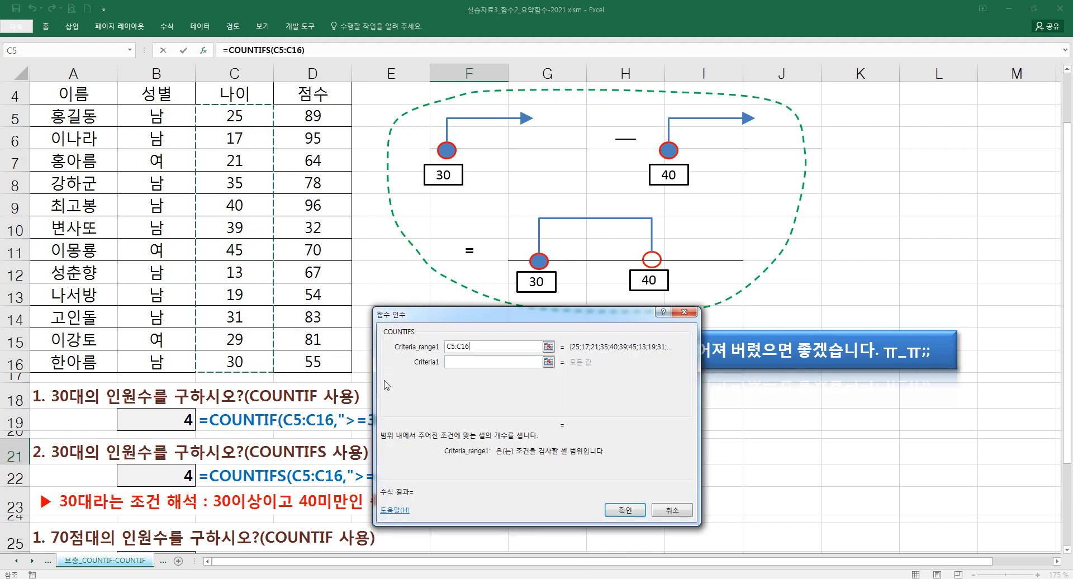
pyautogui.click(458, 363)
pyautogui.write('>=30')
pyautogui.press('Tab')
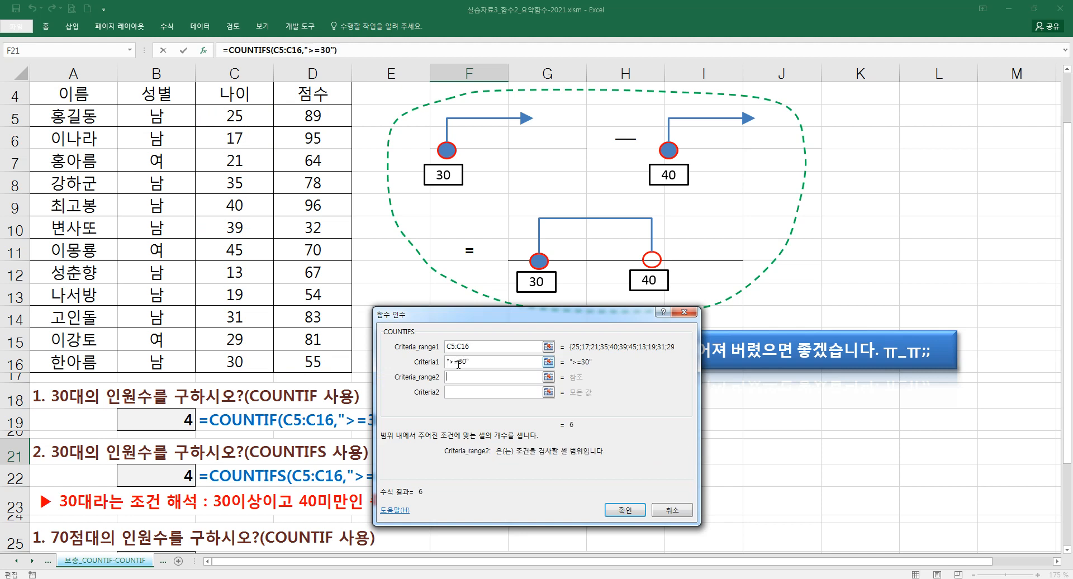
# - Add the second condition "<40" on C5:C16 to the COUNTIFS formula and enter it in F21
pyautogui.moveTo(260, 120); pyautogui.dragTo(268, 364)
pyautogui.click(454, 392)
pyautogui.write('<40')
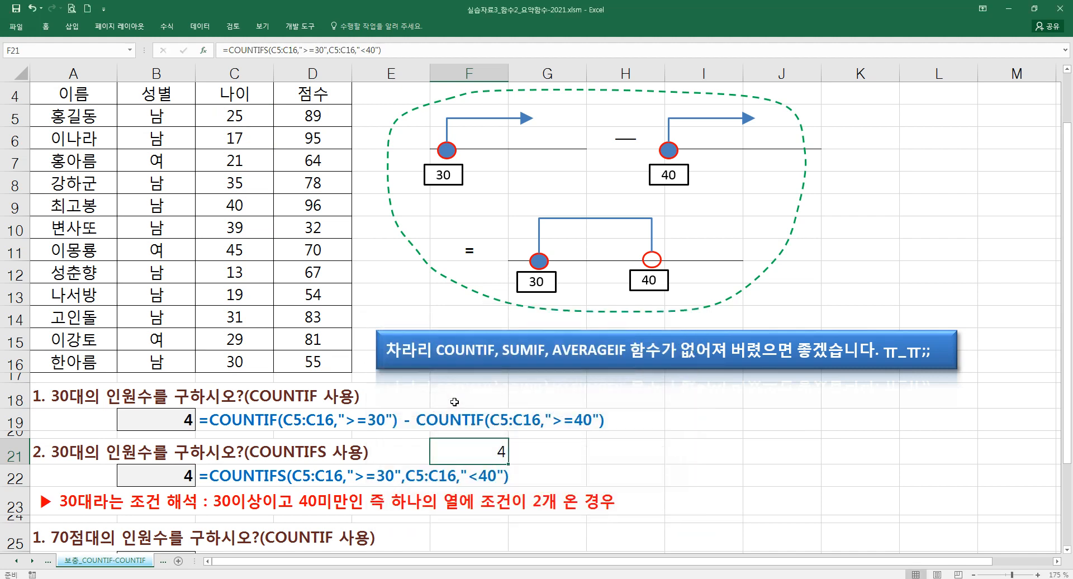
# - Review the finished COUNTIFS formula in F21 and clear the cell
pyautogui.doubleClick(481, 453)
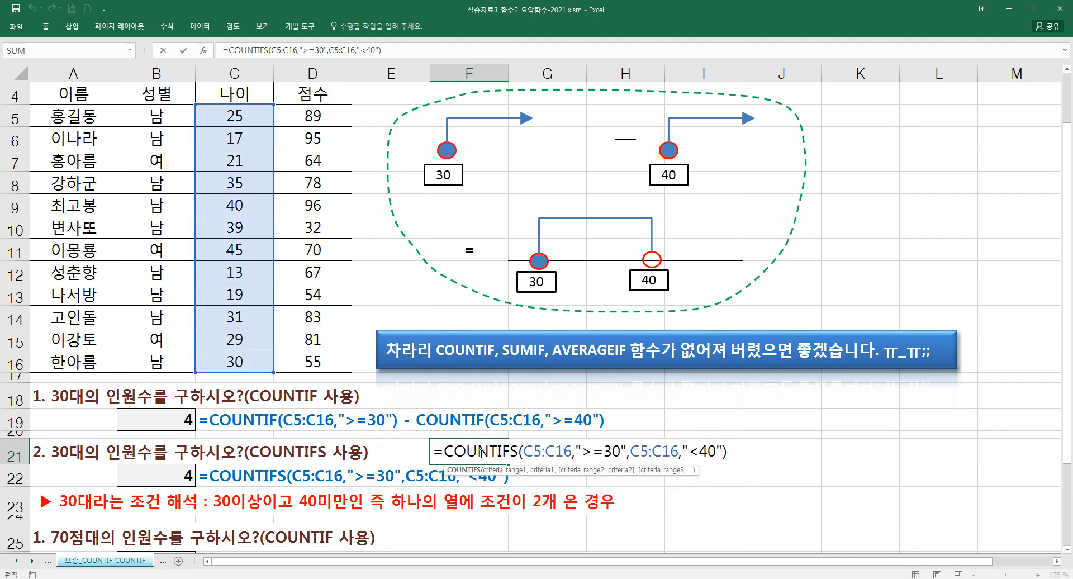
pyautogui.press('Escape')
pyautogui.press('Delete')
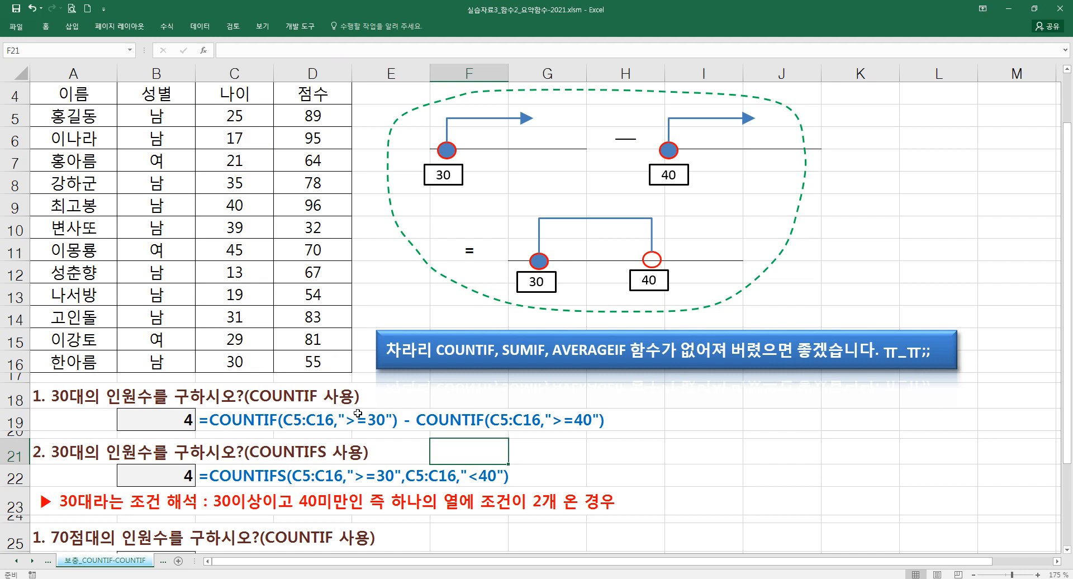
# - Widen the grouped number-line diagram with the dashed outline slightly
pyautogui.click(476, 404)
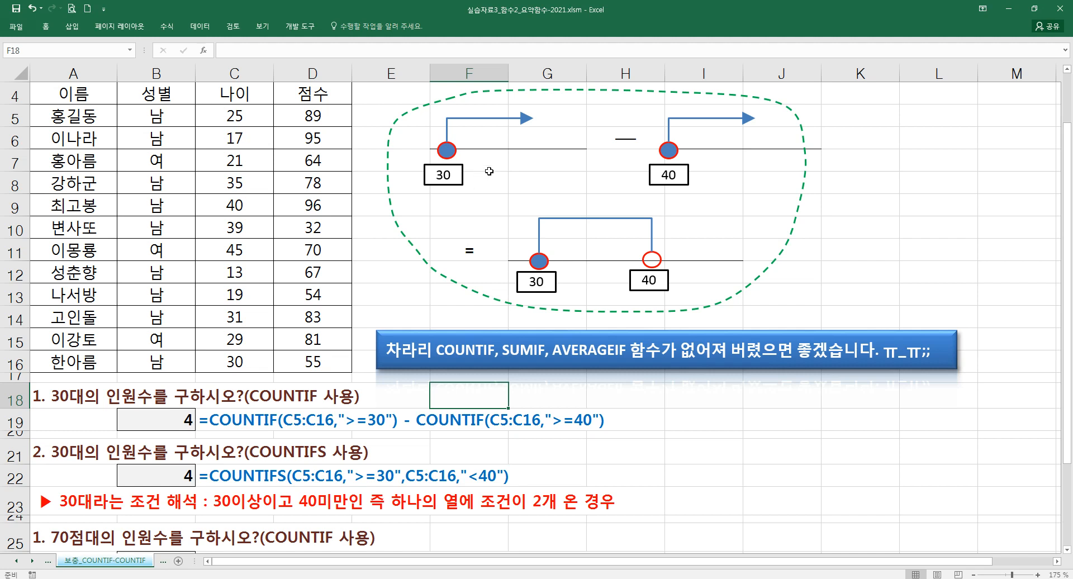
pyautogui.click(805, 186)
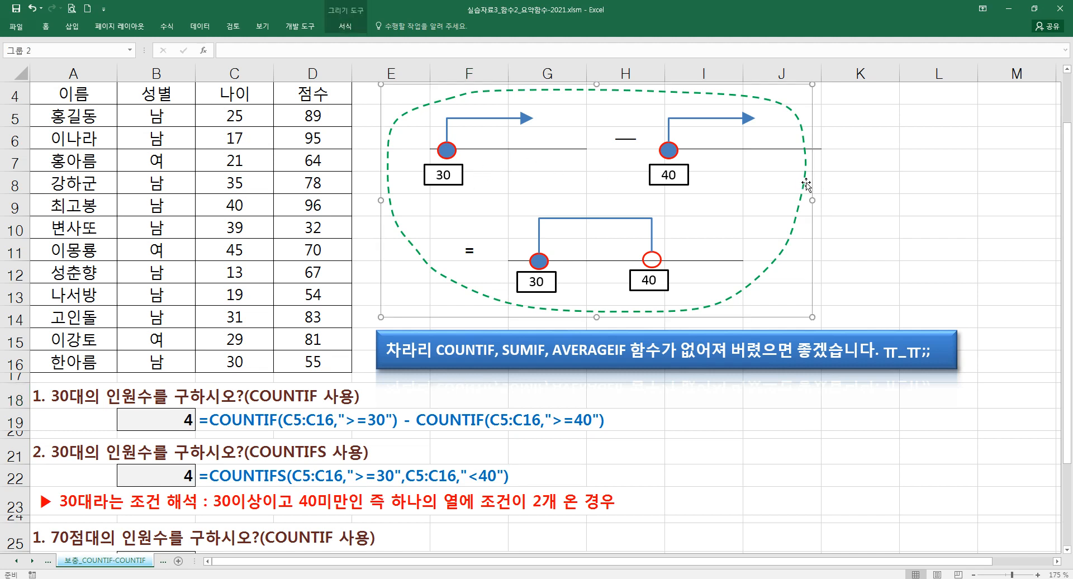
pyautogui.moveTo(810, 198)
pyautogui.mouseDown()
pyautogui.moveTo(858, 205)
pyautogui.moveTo(818, 205)
pyautogui.mouseUp()
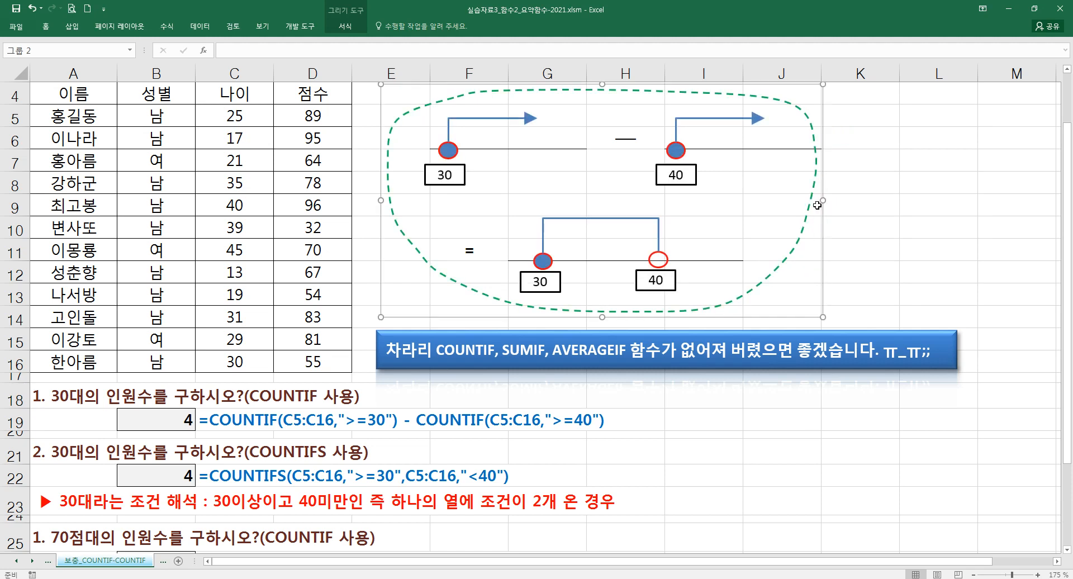
# - Narrow columns J and G slightly beneath the number-line diagram and select the diagram
pyautogui.click(784, 212)
pyautogui.moveTo(821, 74); pyautogui.dragTo(805, 74)
pyautogui.click(830, 205)
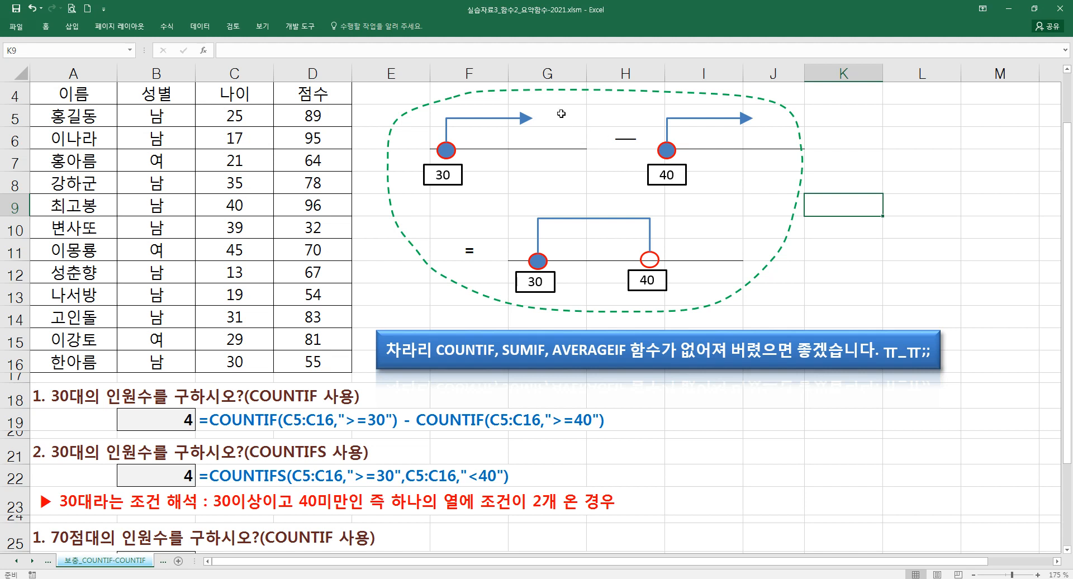
pyautogui.moveTo(587, 77); pyautogui.dragTo(574, 77)
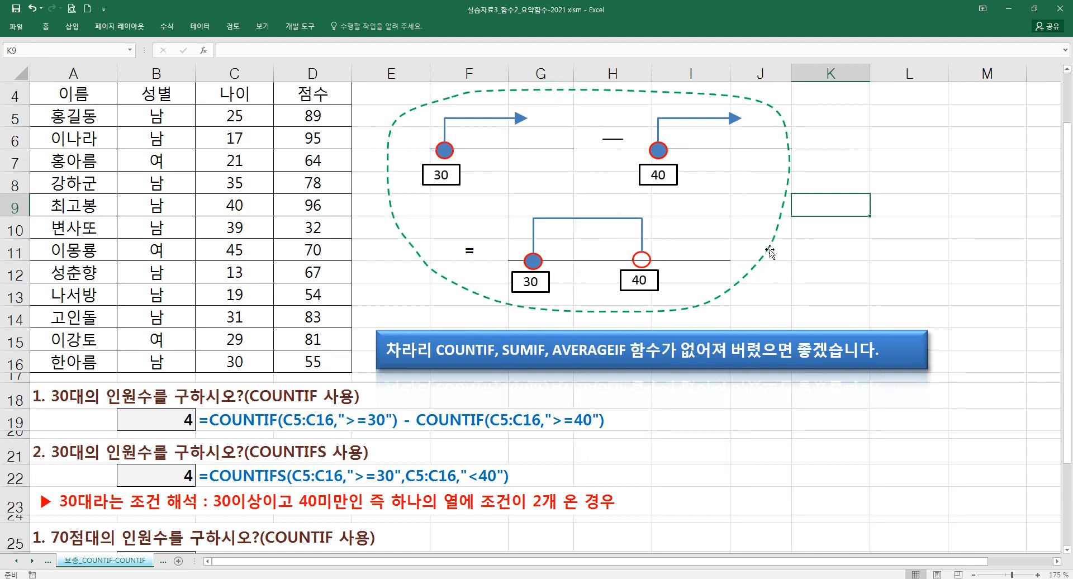
pyautogui.click(783, 211)
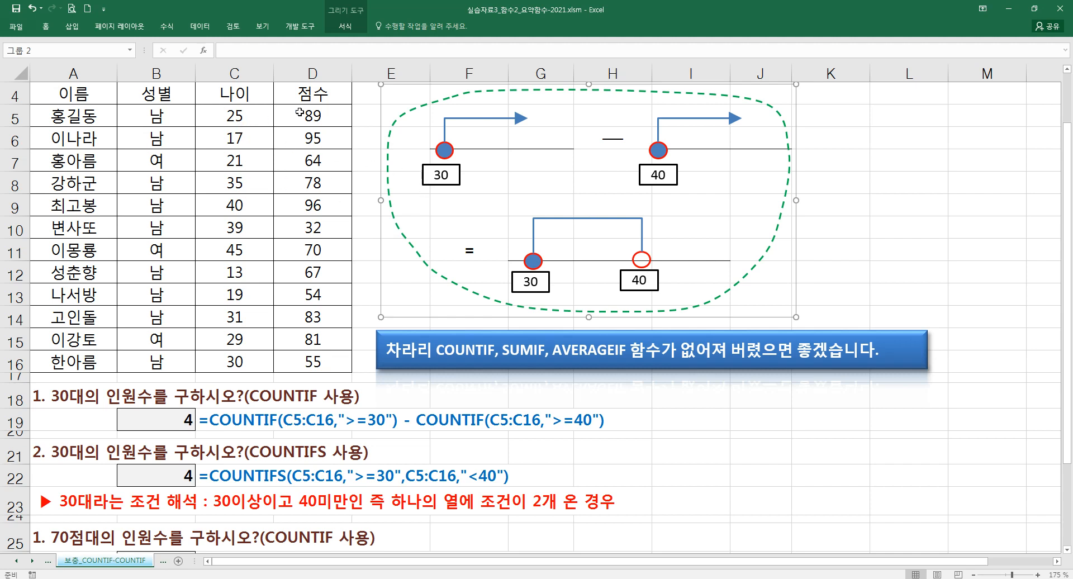
# - Select the 나이 values of 30 or more in C8:C11, C14 and C16 and colour their font red
pyautogui.click(263, 116)
pyautogui.click(249, 183)
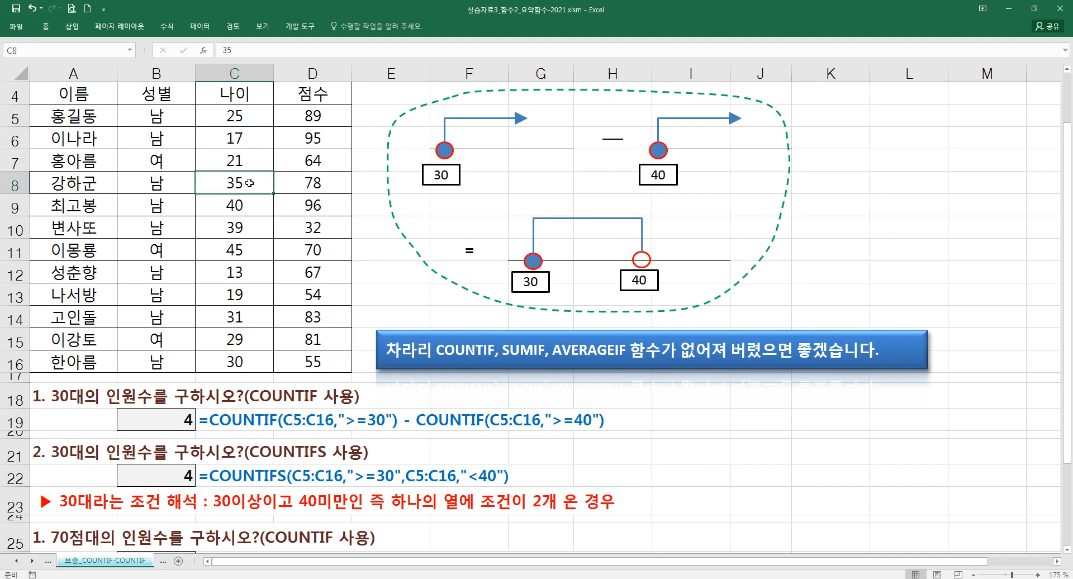
pyautogui.keyDown('ctrl'); pyautogui.click(248, 204); pyautogui.keyUp('ctrl')
pyautogui.keyDown('ctrl'); pyautogui.click(250, 227); pyautogui.keyUp('ctrl')
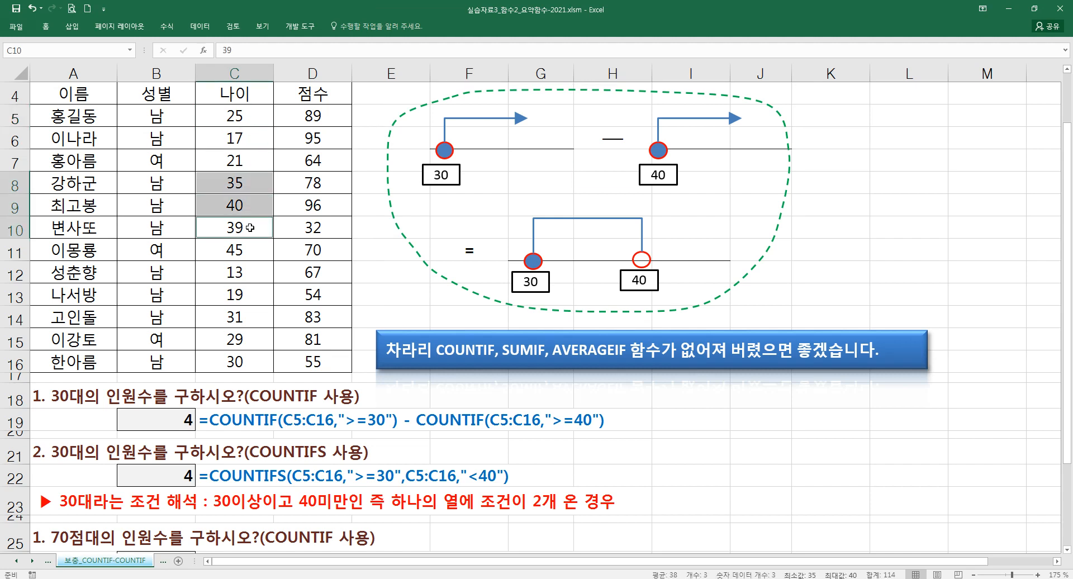
pyautogui.keyDown('ctrl'); pyautogui.click(250, 249); pyautogui.keyUp('ctrl')
pyautogui.keyDown('ctrl'); pyautogui.click(248, 360); pyautogui.keyUp('ctrl')
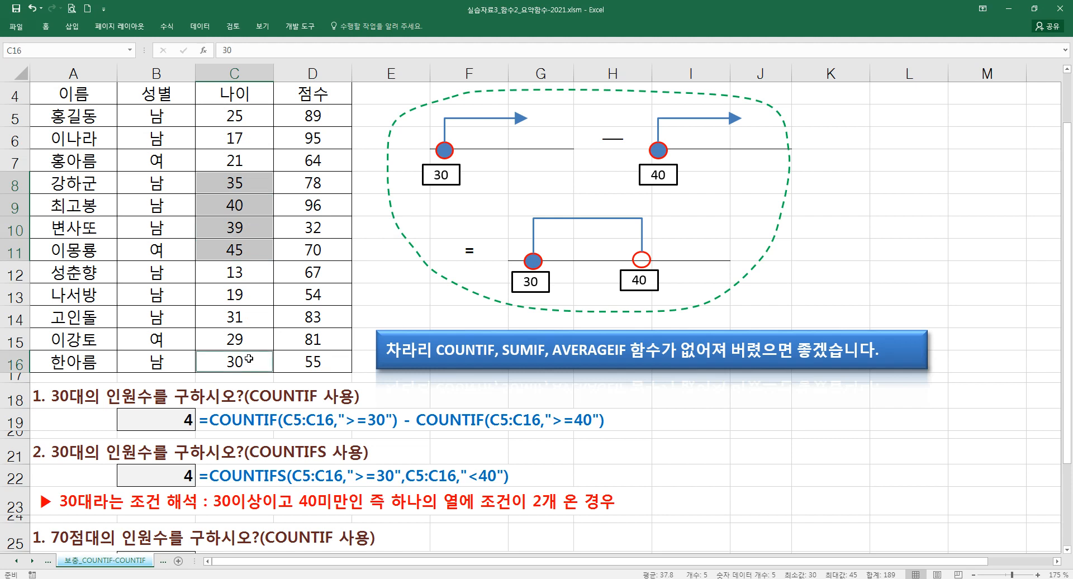
pyautogui.keyDown('ctrl'); pyautogui.click(247, 320); pyautogui.keyUp('ctrl')
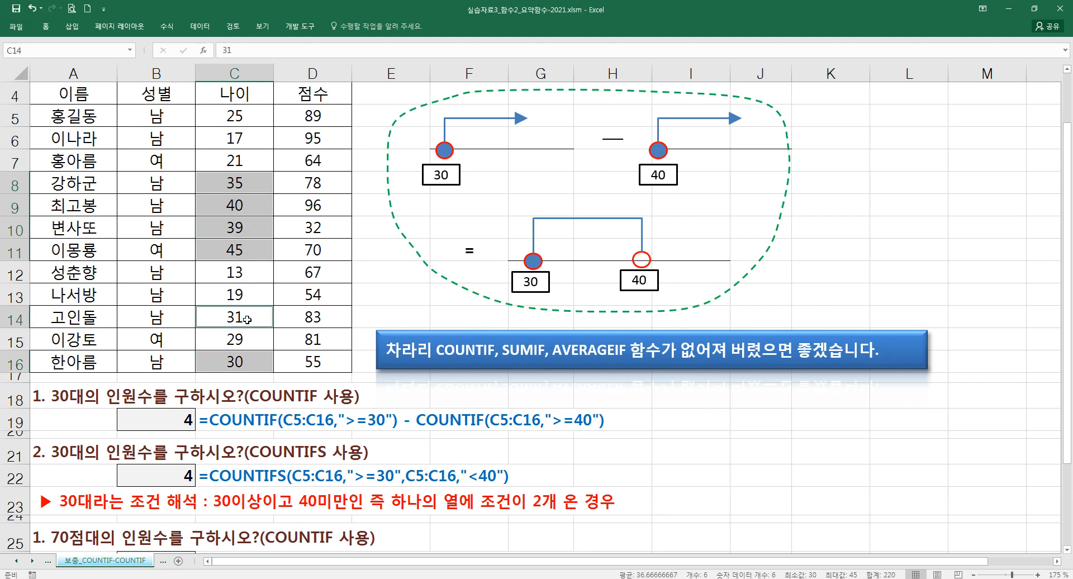
pyautogui.click(45, 26)
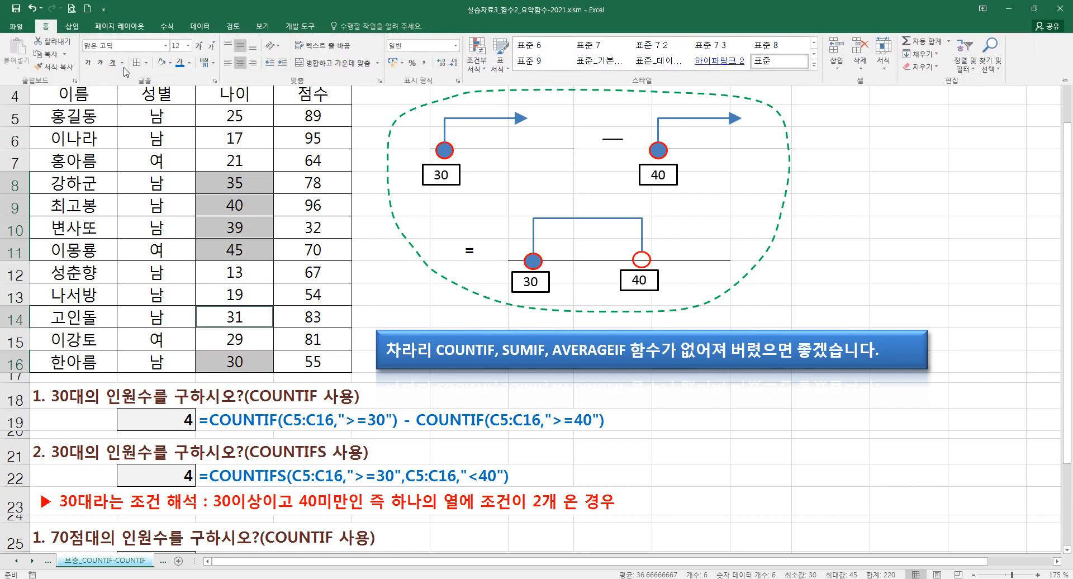
pyautogui.click(178, 63)
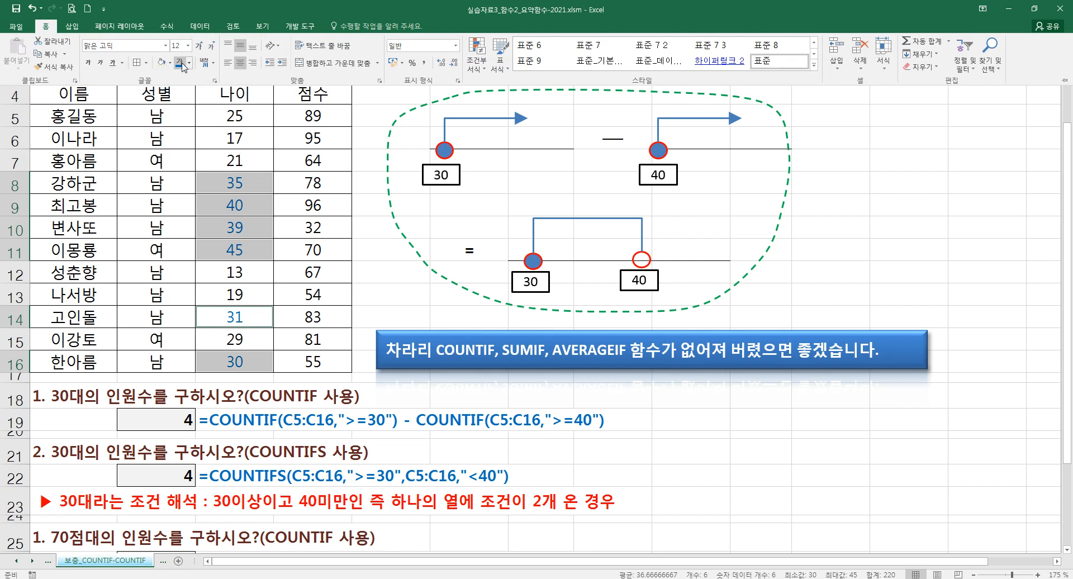
pyautogui.click(190, 63)
pyautogui.click(192, 166)
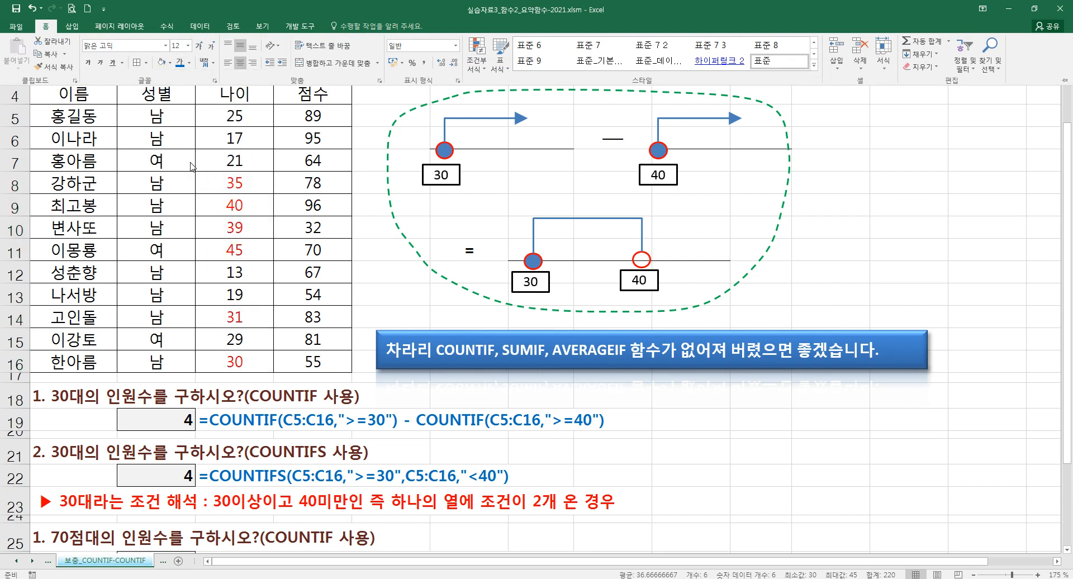
# - Point out the ages 40 and 45 in C9 and C11, and undo the font colour changes in the 나이 column
pyautogui.click(313, 189)
pyautogui.moveTo(257, 184); pyautogui.dragTo(249, 242)
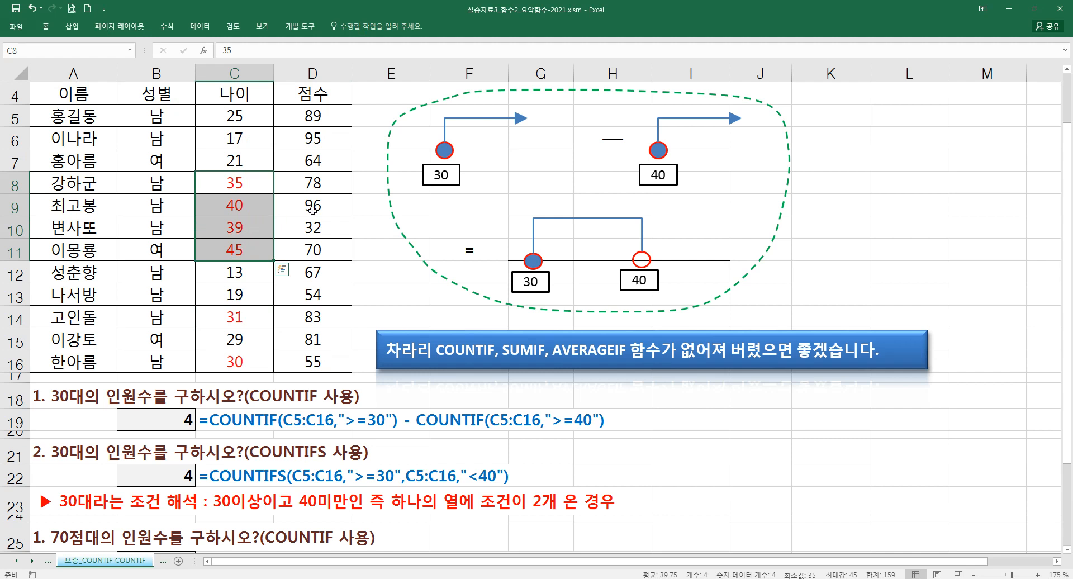
pyautogui.click(258, 207)
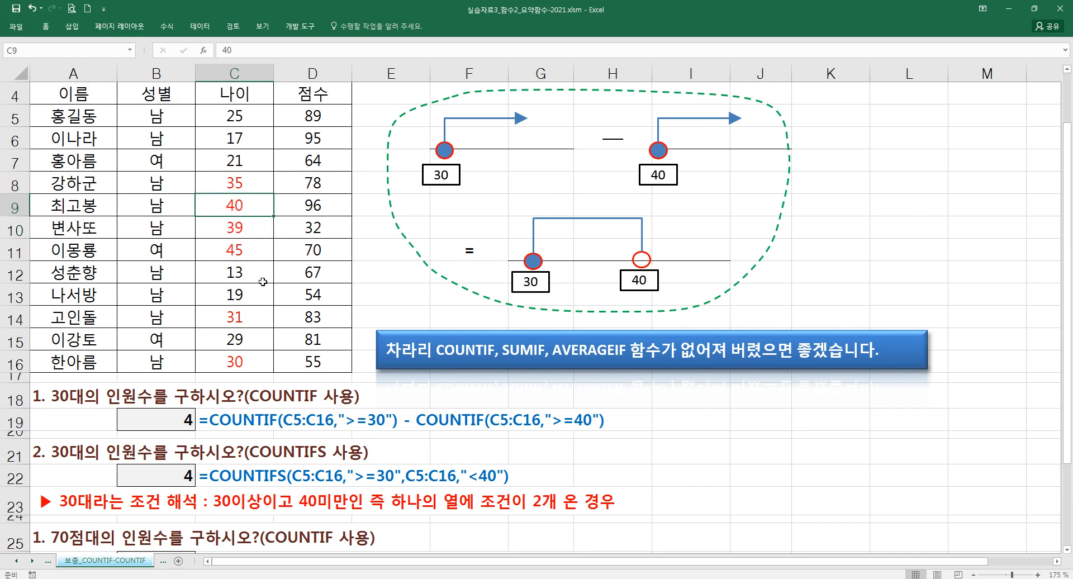
pyautogui.keyDown('ctrl'); pyautogui.click(259, 256); pyautogui.keyUp('ctrl')
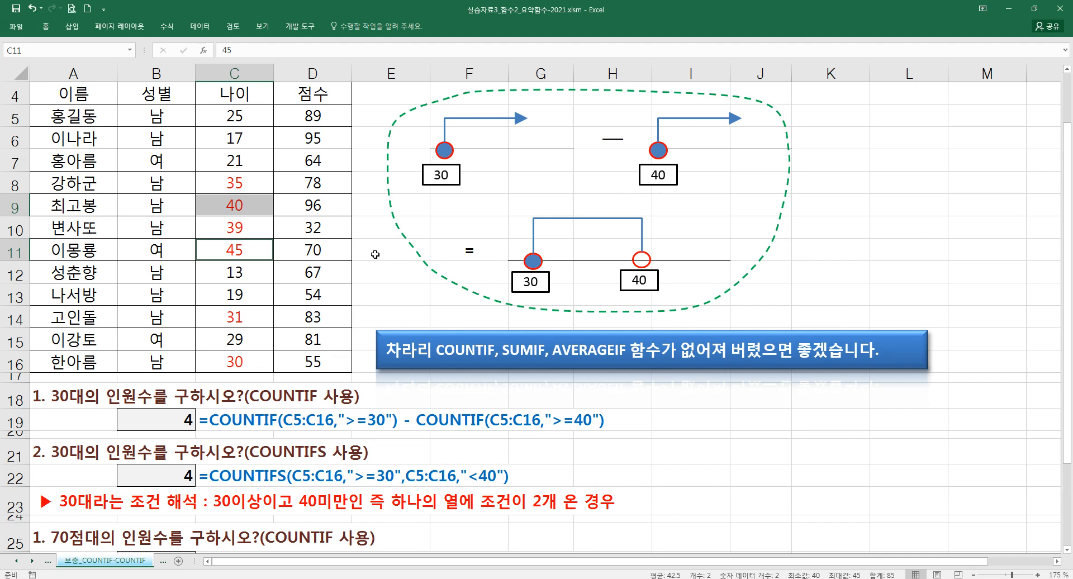
pyautogui.hotkey('ctrl', 'z')
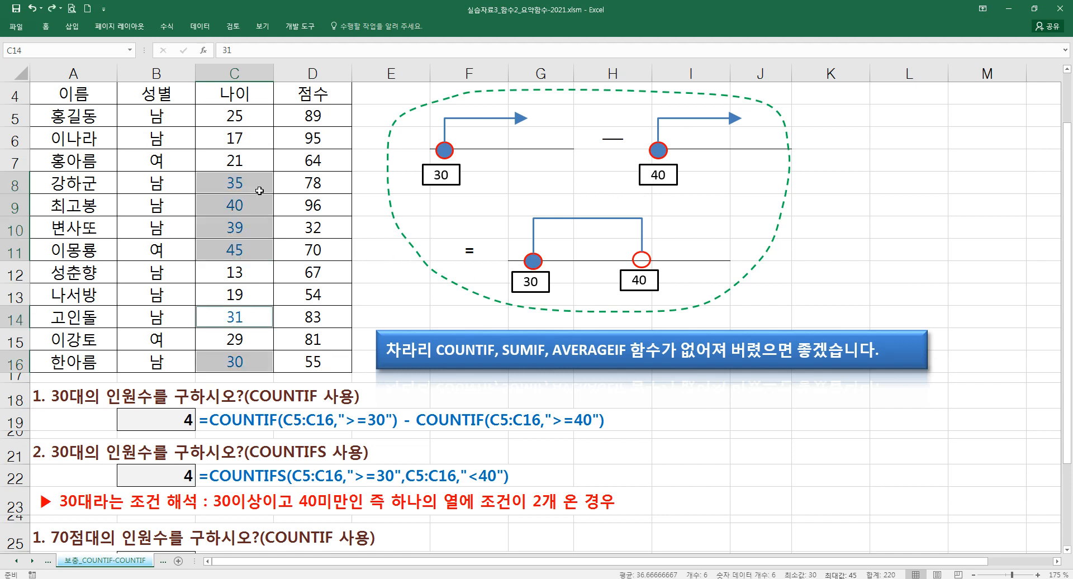
pyautogui.click(322, 220)
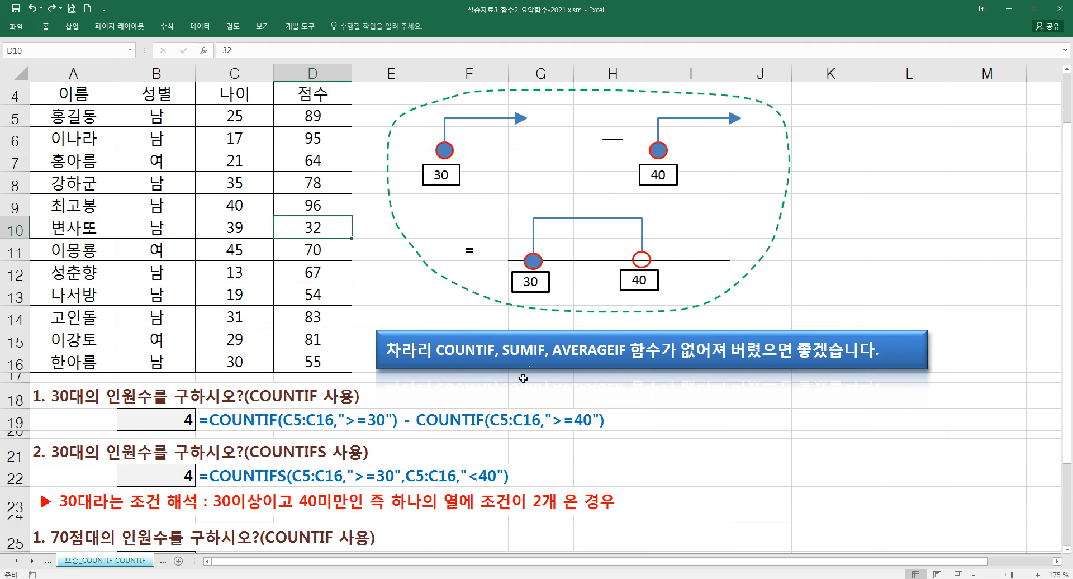
# - Start a COUNTIF formula in F18 with range C5:C16 and criterion >=30, using the function arguments dialog
pyautogui.click(439, 397)
pyautogui.write('=COUN')
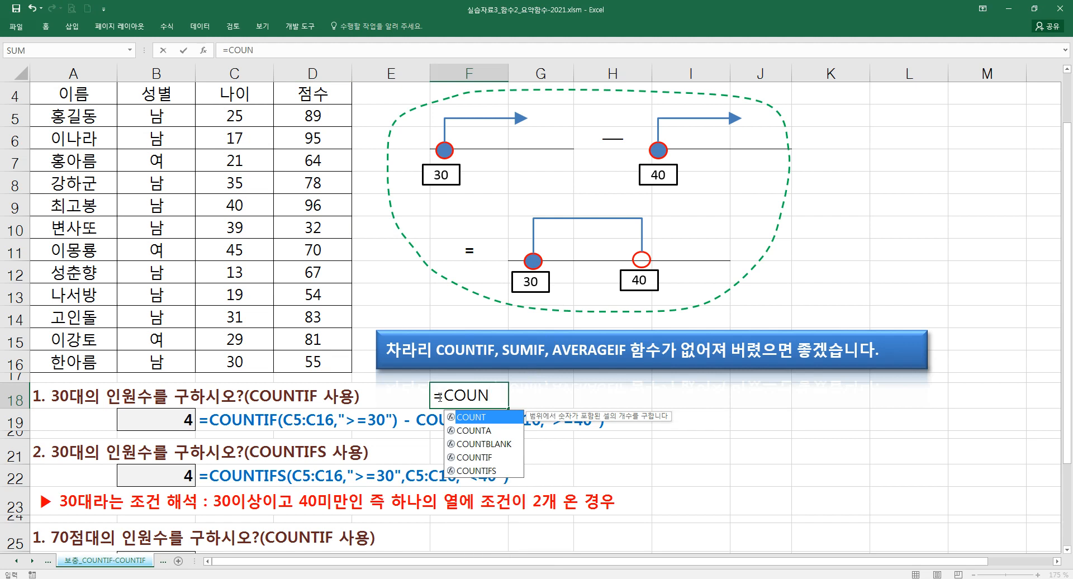
pyautogui.press('Down')
pyautogui.press('Down')
pyautogui.press('Down')
pyautogui.press('Tab')
pyautogui.hotkey('ctrl', 'a')
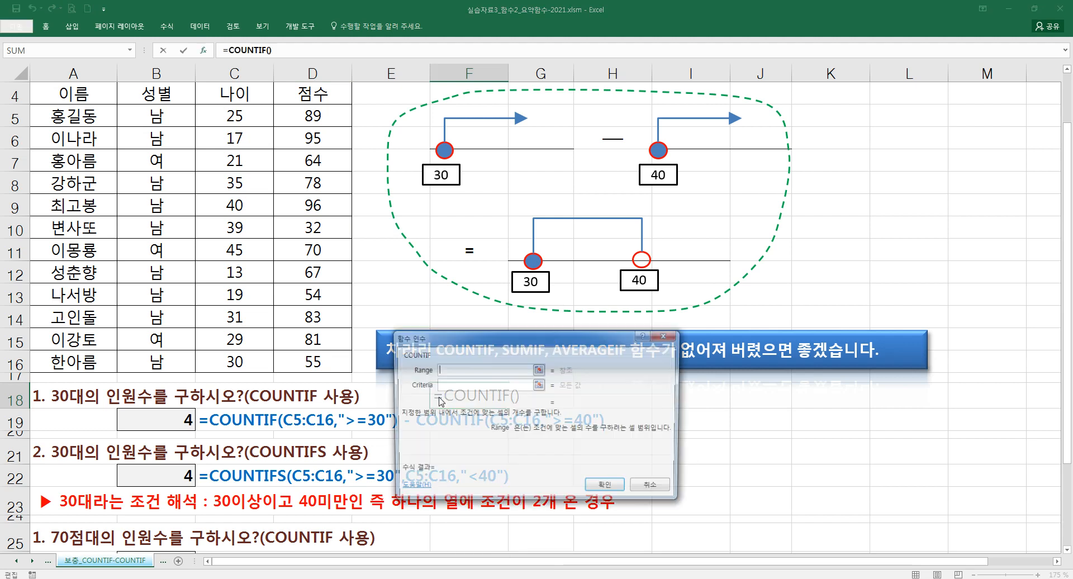
pyautogui.moveTo(240, 116); pyautogui.dragTo(240, 363)
pyautogui.click(499, 385)
pyautogui.write('>=30')
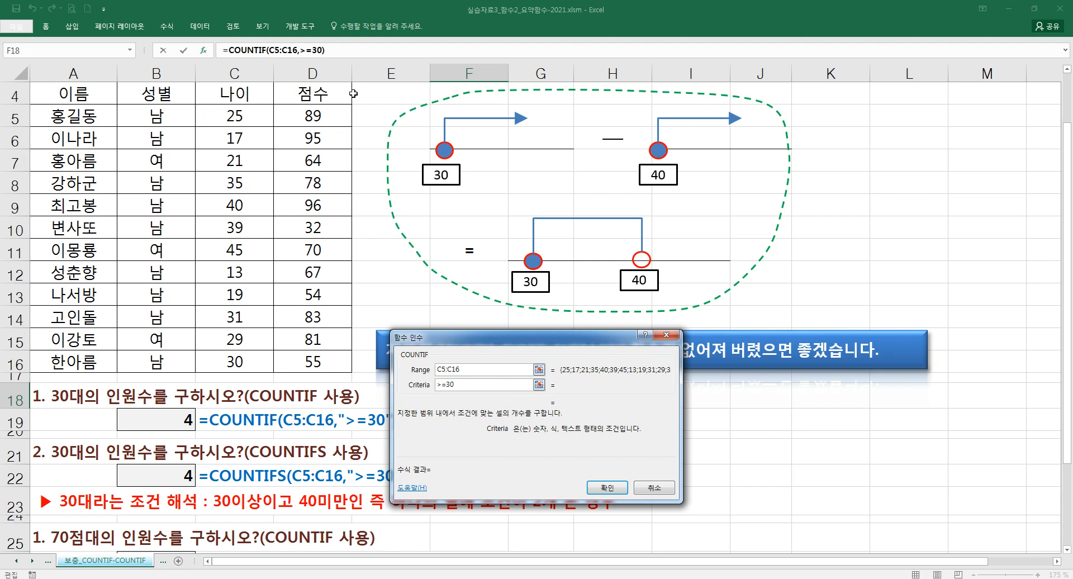
# - Try to subtract a second COUNTIF with range C5:C16 and criterion ">=40" from the unquoted >=30 formula in F18
pyautogui.click(342, 49)
pyautogui.write('-')
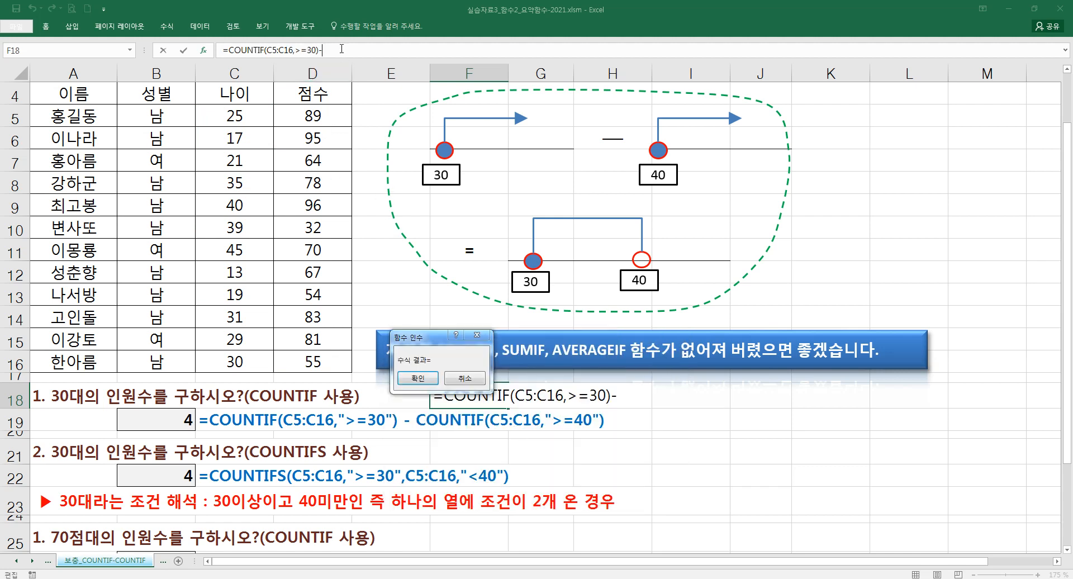
pyautogui.write('COUNTIF')
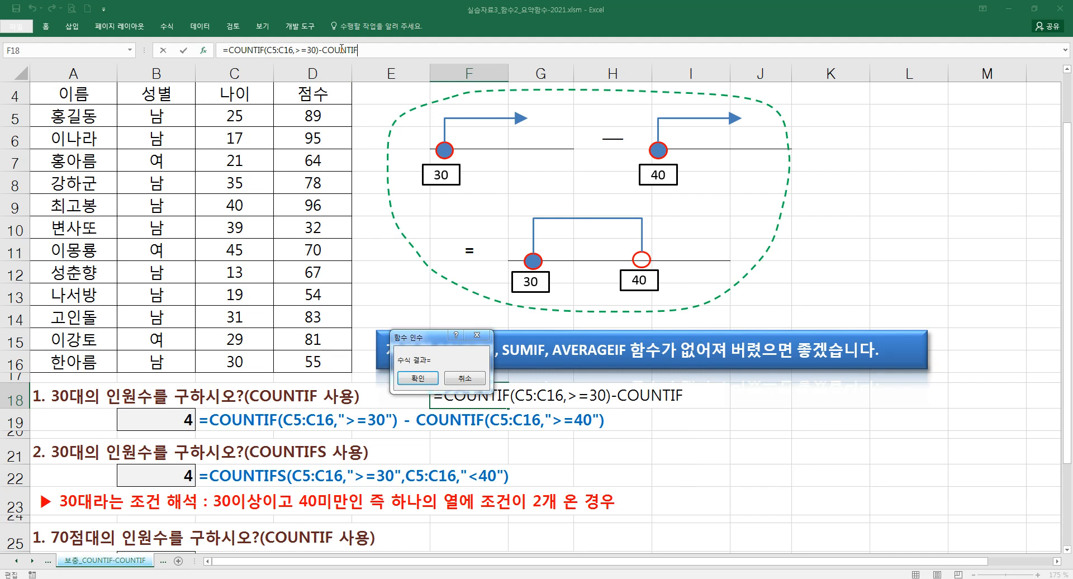
pyautogui.write('()')
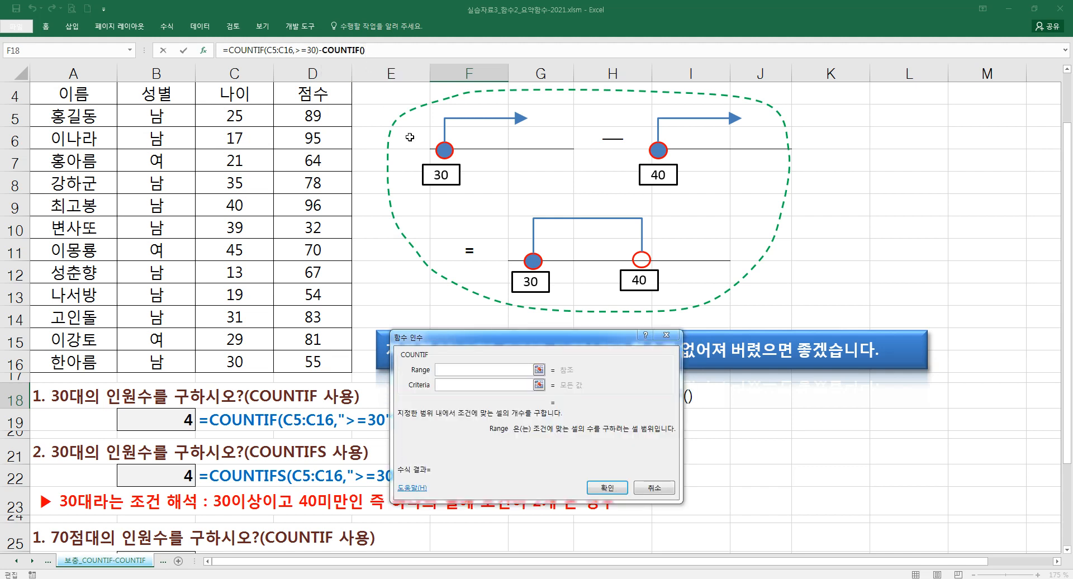
pyautogui.moveTo(228, 112); pyautogui.dragTo(268, 363)
pyautogui.click(453, 384)
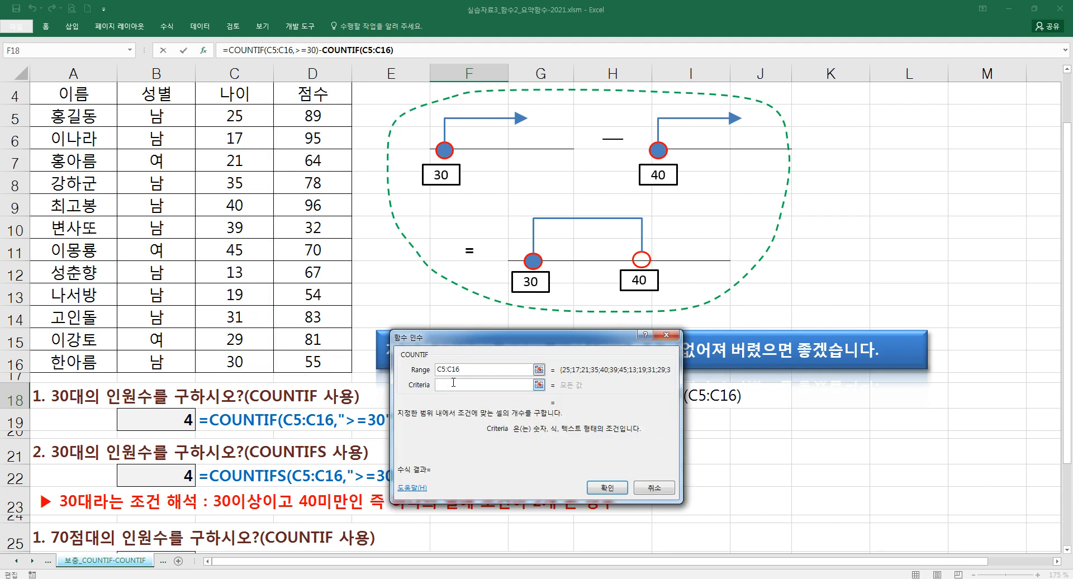
pyautogui.write('>=40')
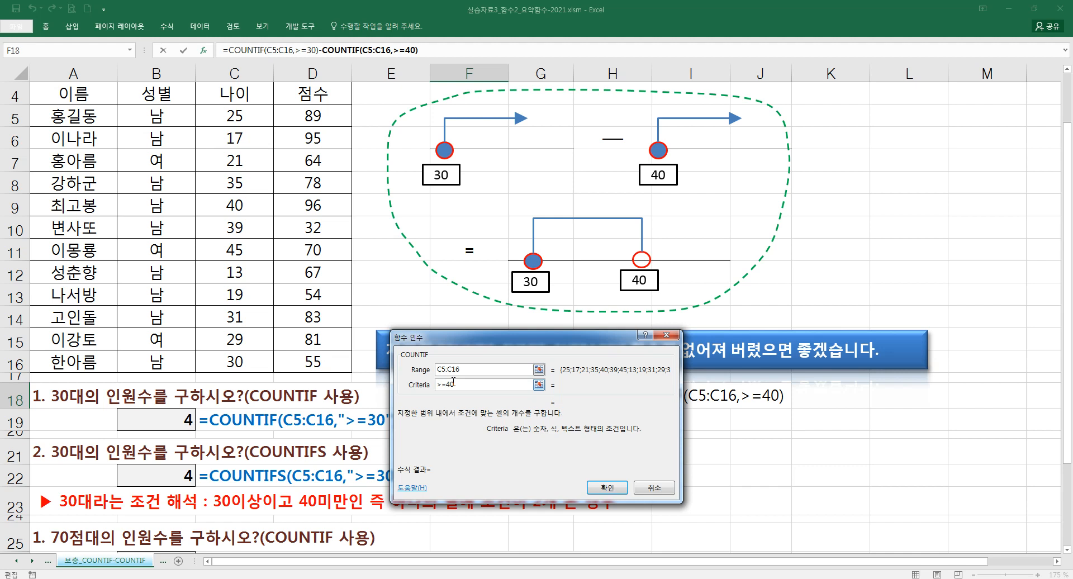
pyautogui.click(471, 369)
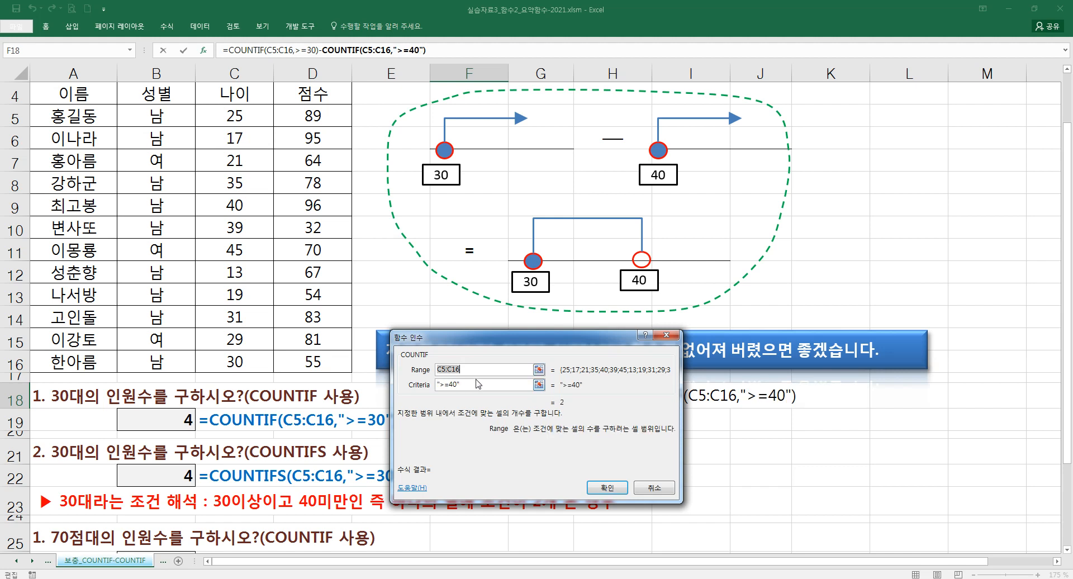
pyautogui.click(607, 488)
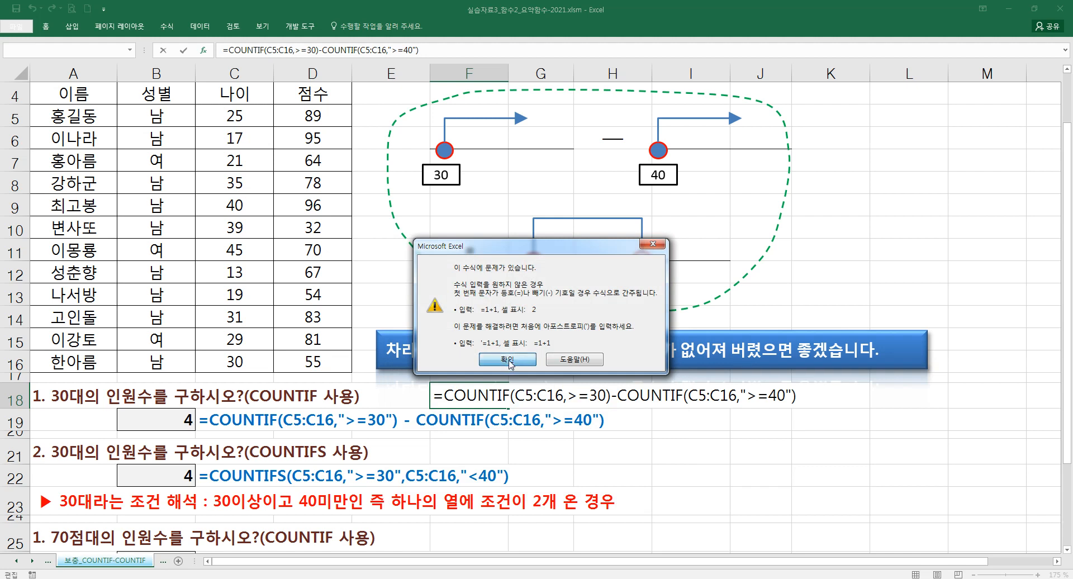
# - Dismiss the formula error and cancel the faulty entry in F18
pyautogui.click(509, 361)
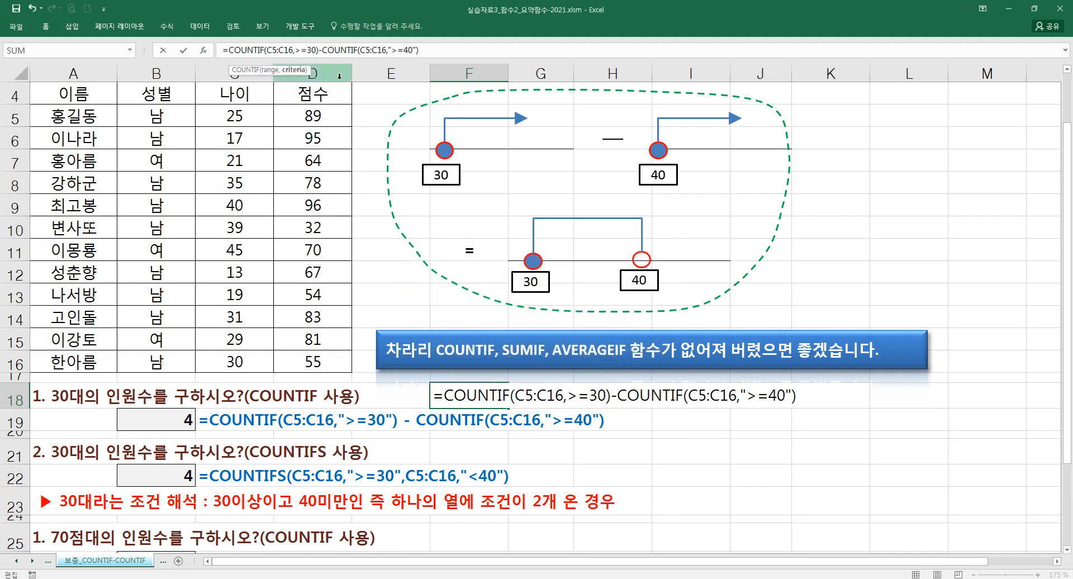
pyautogui.click(464, 449)
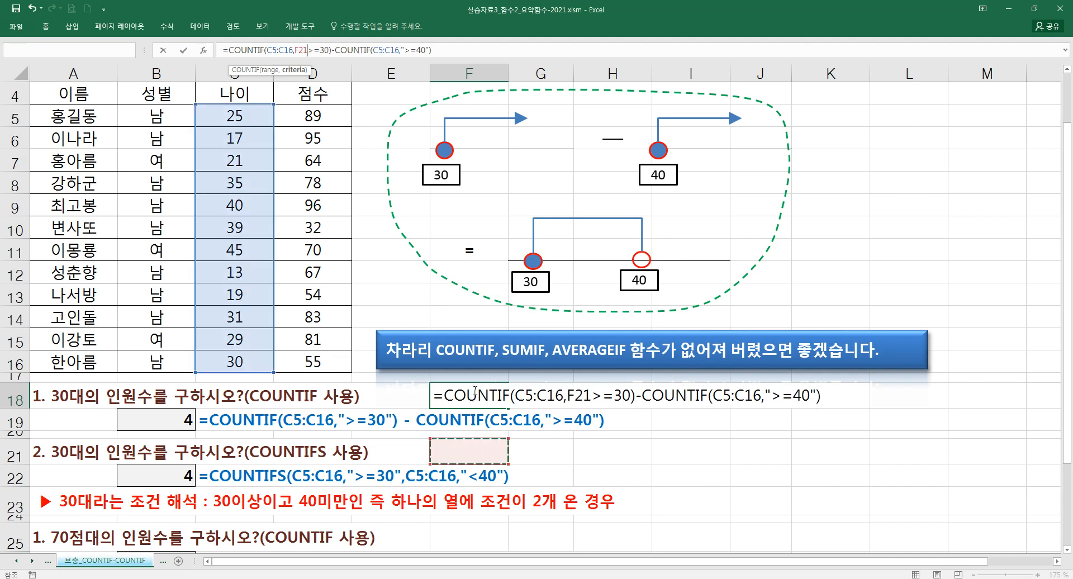
pyautogui.press('Escape')
pyautogui.doubleClick(474, 389)
pyautogui.press('Escape')
pyautogui.click(47, 28)
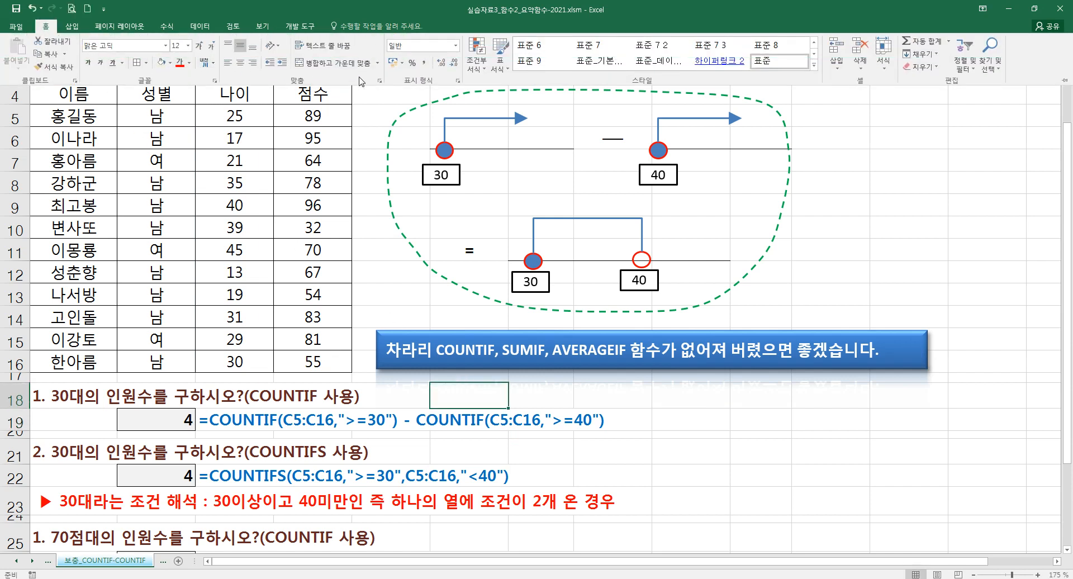
# - Build a COUNTIF formula in F18 with range C5:C16 and criterion ">=30", using the function arguments dialog
pyautogui.click(475, 393)
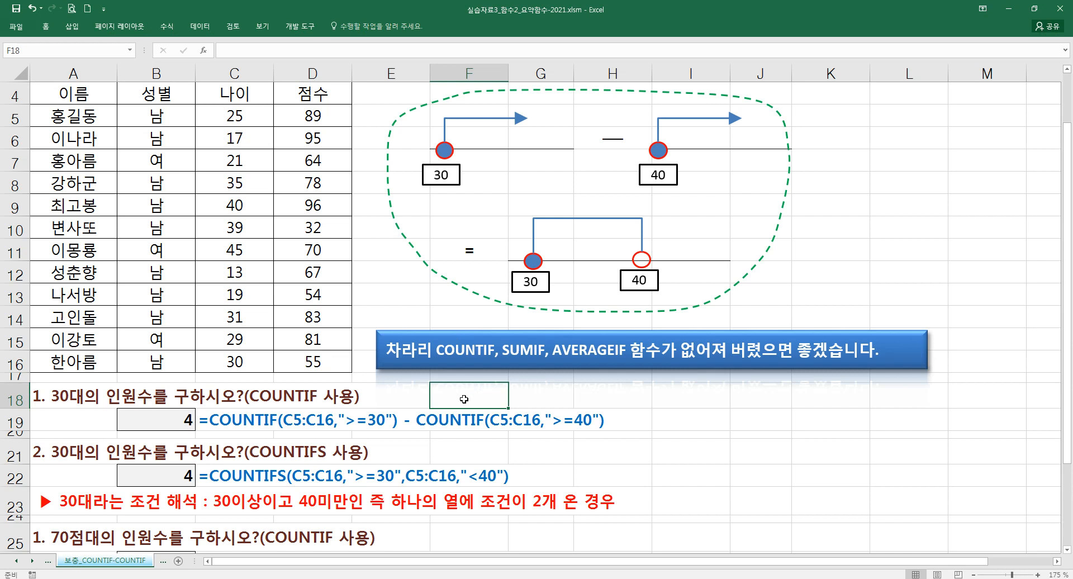
pyautogui.write('=COUN')
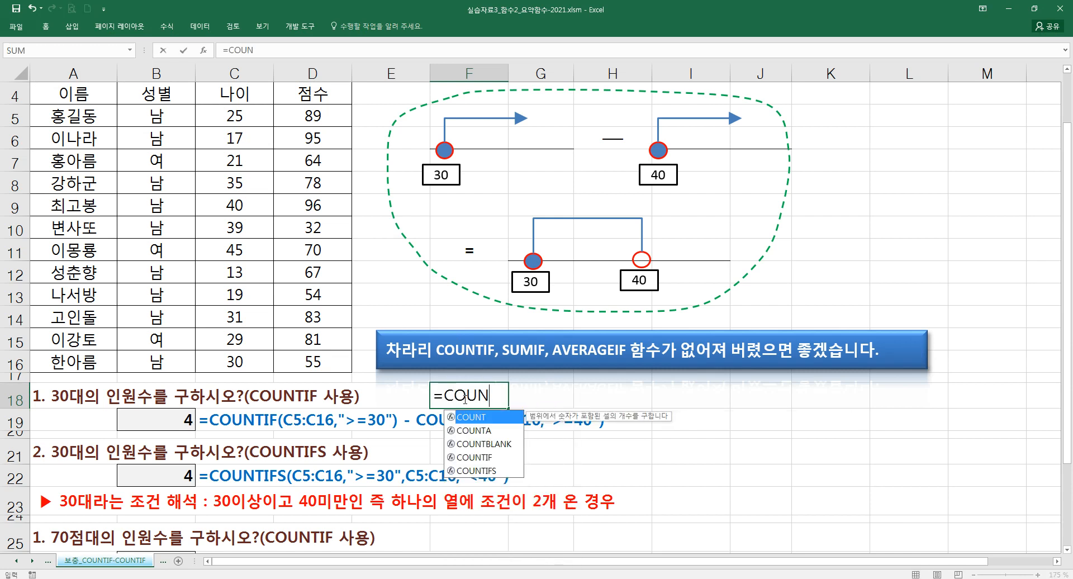
pyautogui.press('Down')
pyautogui.press('Down')
pyautogui.press('Down')
pyautogui.press('Tab')
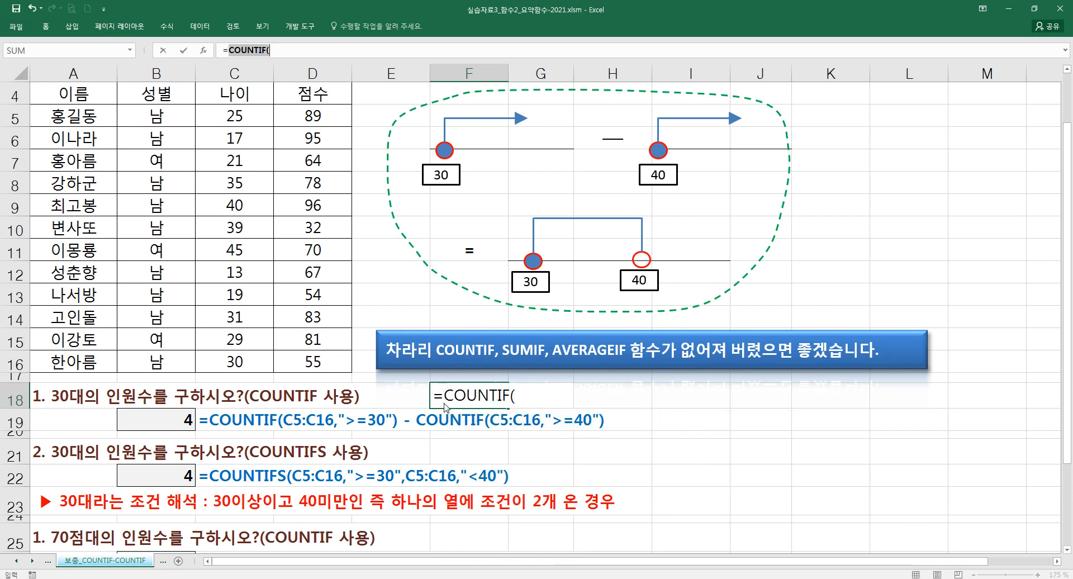
pyautogui.hotkey('ctrl', 'a')
pyautogui.moveTo(266, 116); pyautogui.dragTo(265, 362)
pyautogui.click(483, 386)
pyautogui.write('>')
pyautogui.press('Tab')
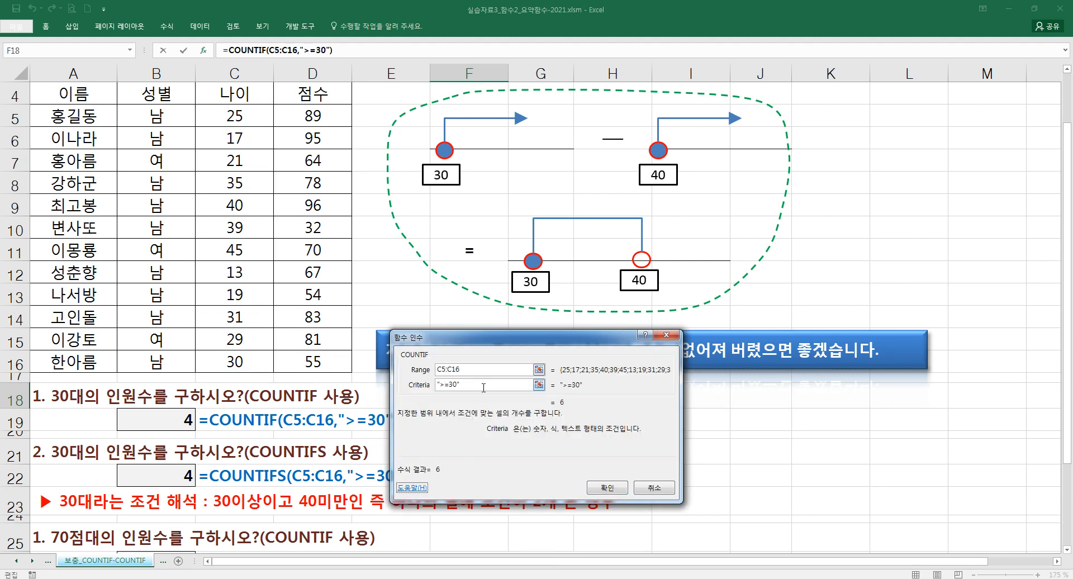
# - Subtract COUNTIF(C5:C16,">=40") in the F18 formula, enter it, and clear the cell
pyautogui.click(341, 50)
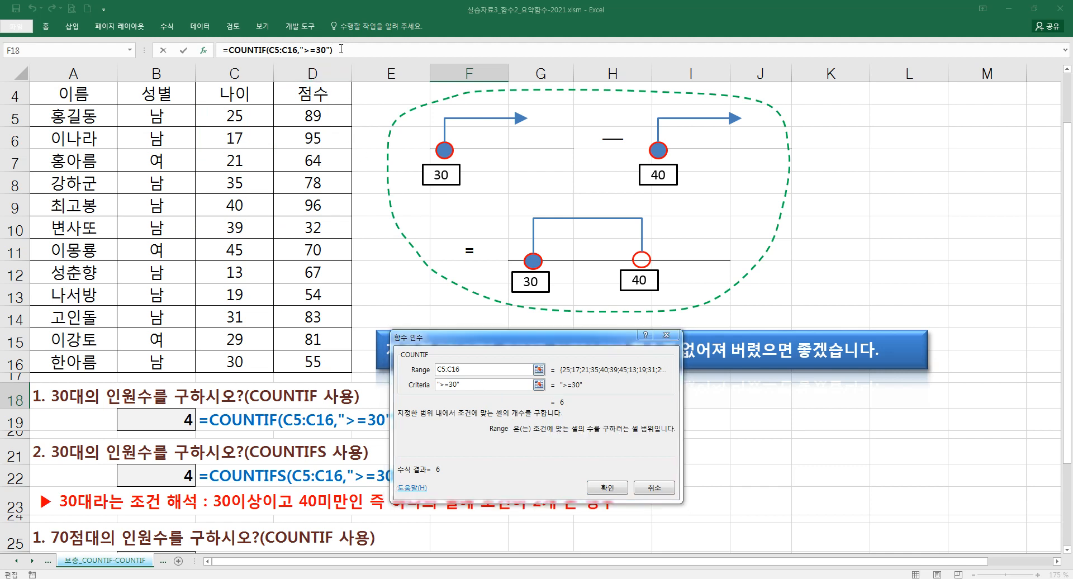
pyautogui.write('-COUNTIG')
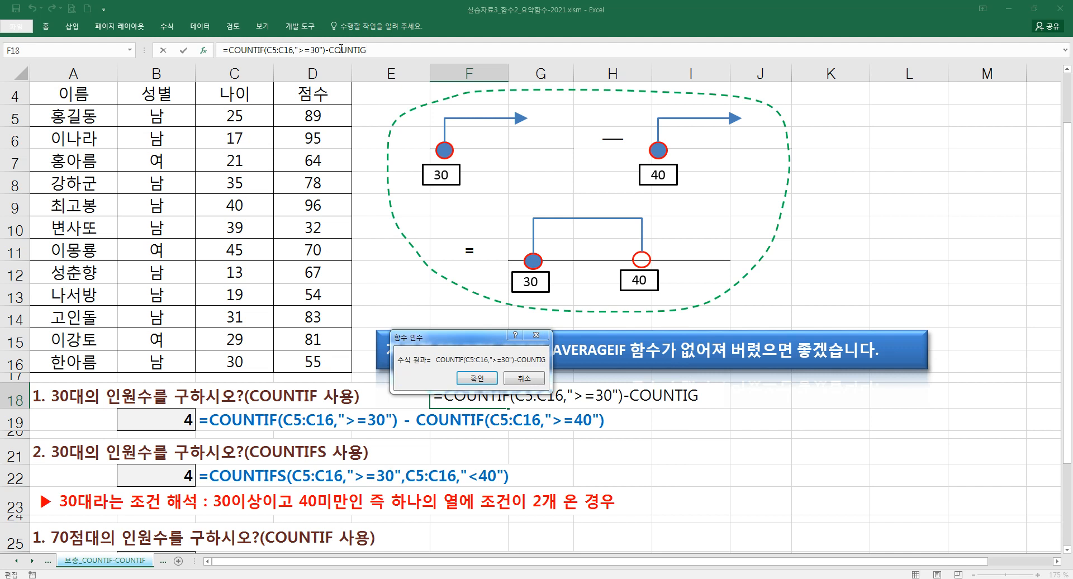
pyautogui.press('BackSpace')
pyautogui.write('F(')
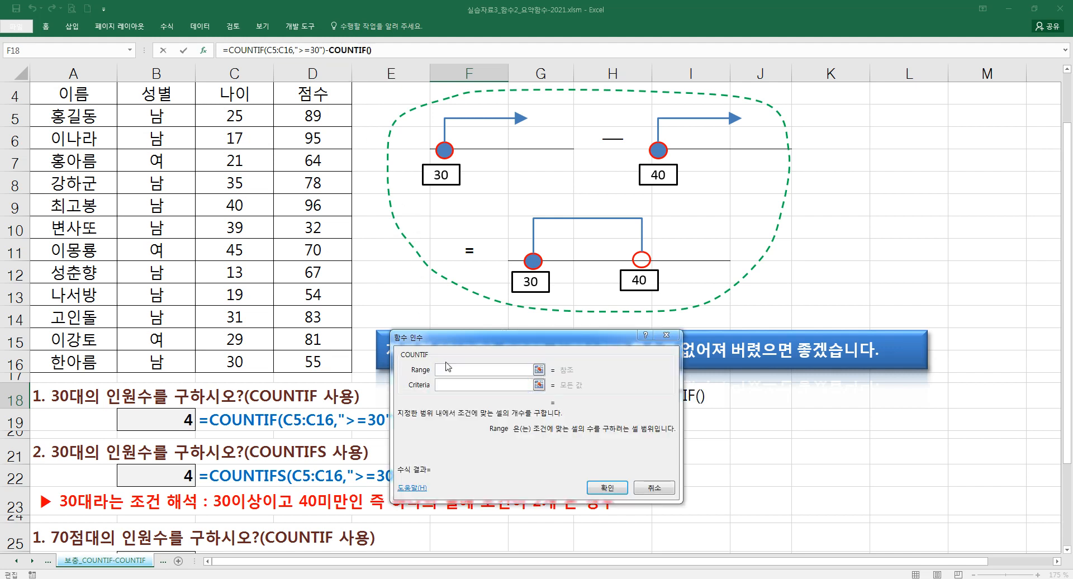
pyautogui.moveTo(238, 117); pyautogui.dragTo(237, 363)
pyautogui.click(459, 386)
pyautogui.write('>=40')
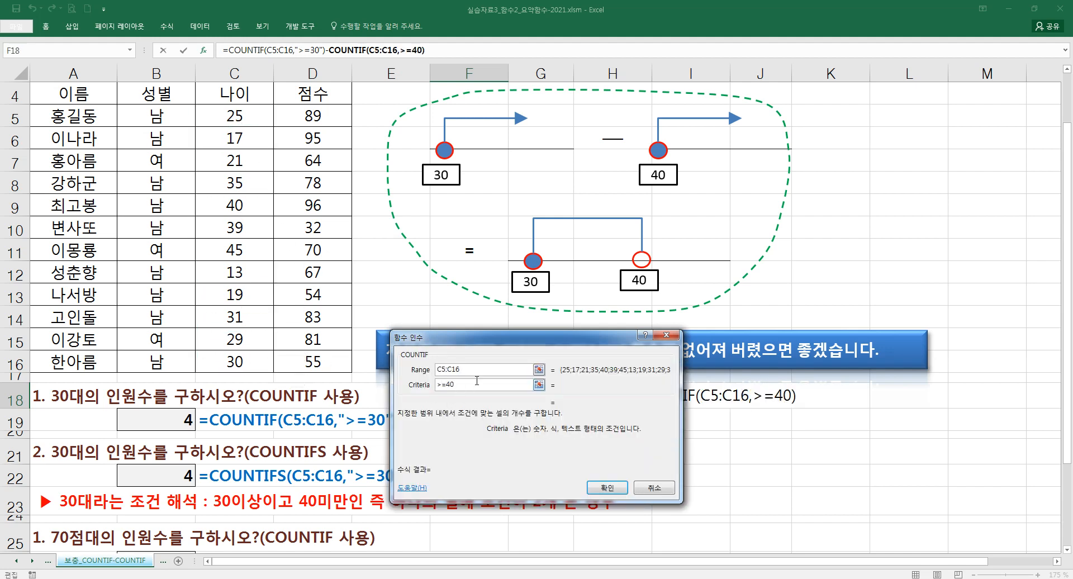
pyautogui.click(477, 373)
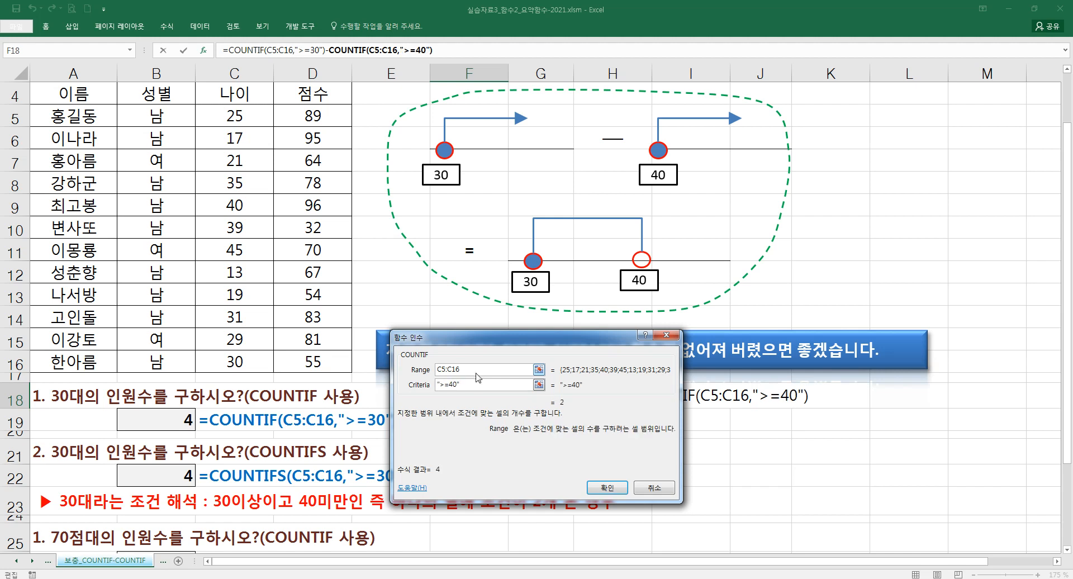
pyautogui.click(606, 487)
pyautogui.press('Delete')
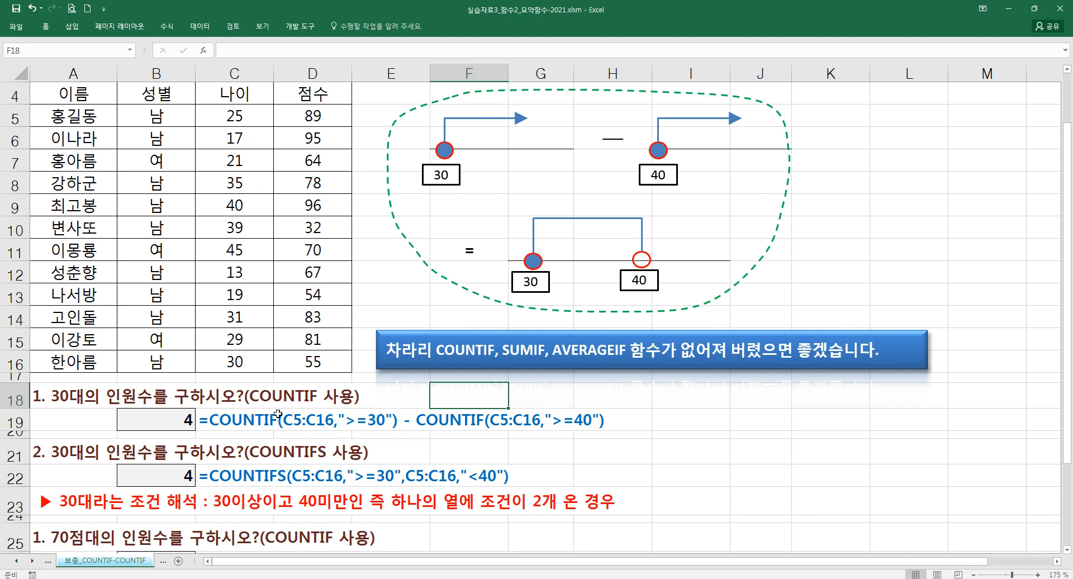
# - Compare the COUNTIFS formula shown in C22 with the subtracted COUNTIF formula in C19, marking both function names
pyautogui.click(248, 477)
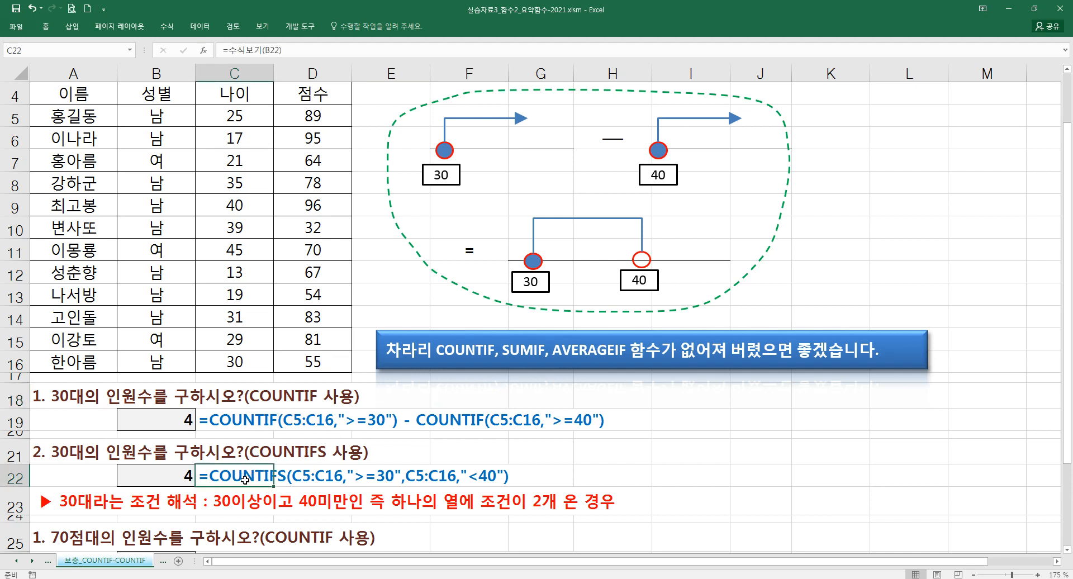
pyautogui.moveTo(202, 462); pyautogui.dragTo(297, 491)
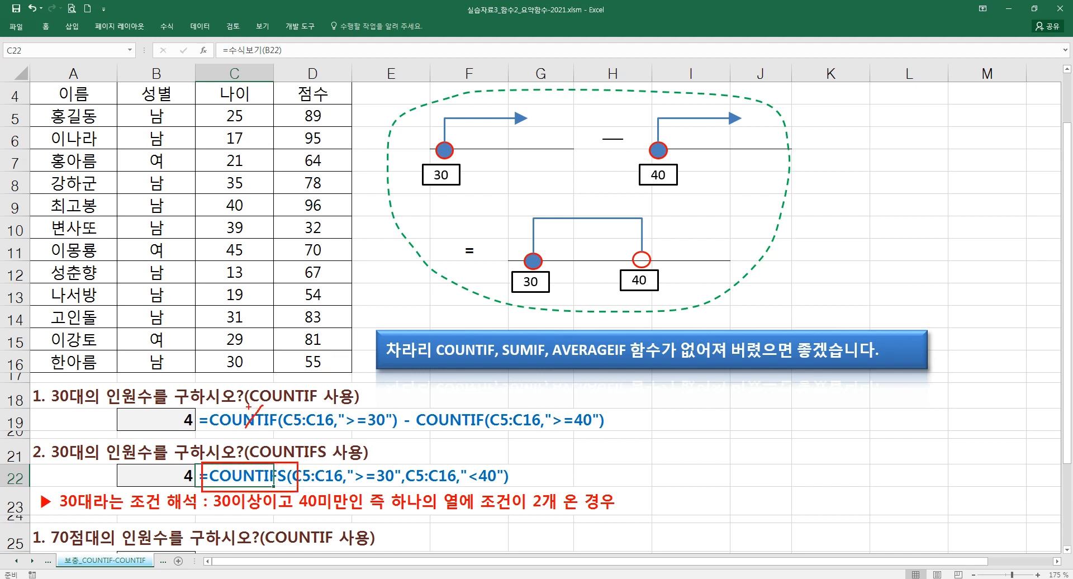
pyautogui.press('Escape')
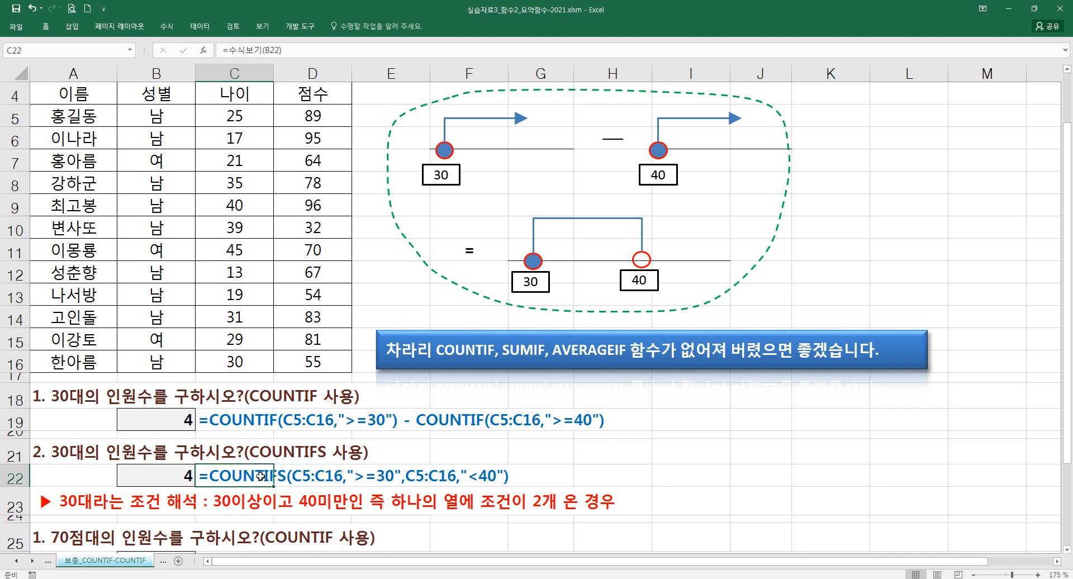
pyautogui.click(249, 423)
# - Resize the blue banner beneath the number-line diagram so its full text, including ㅠ_ㅠ;;, fits on one line
pyautogui.scroll(-1, 249, 425)
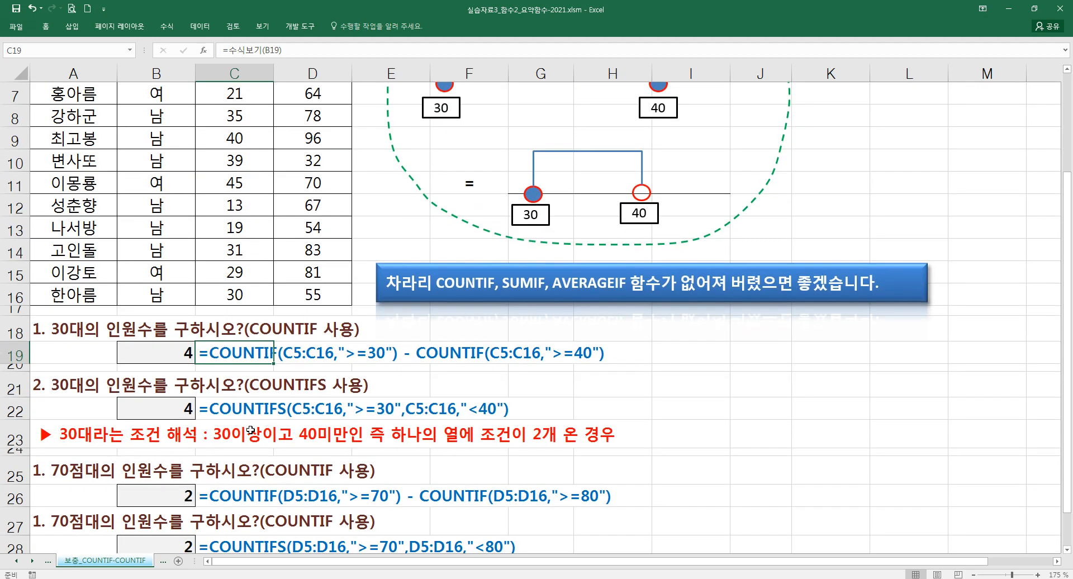
pyautogui.click(407, 294)
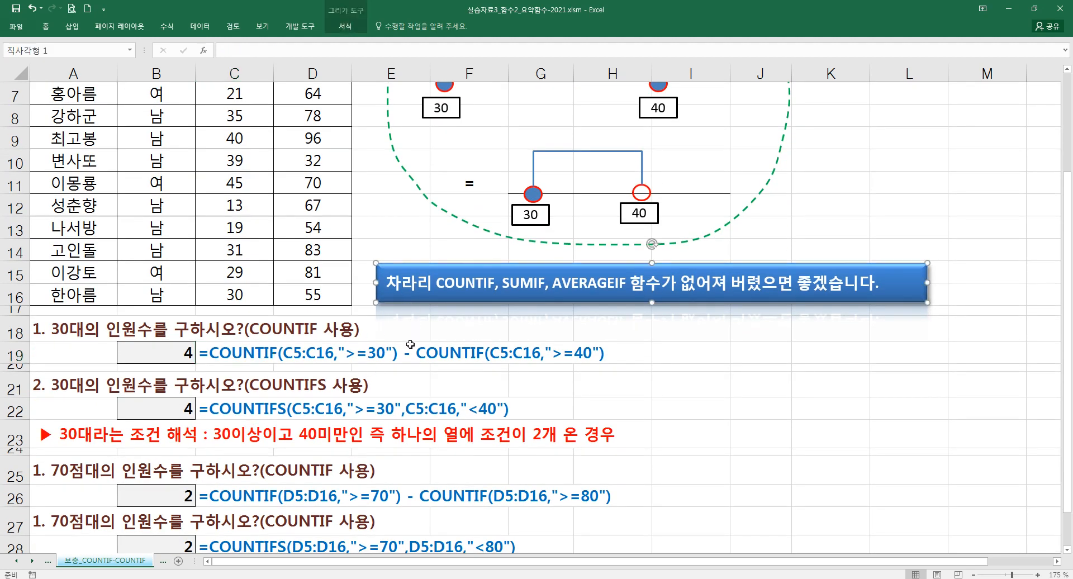
pyautogui.moveTo(928, 282); pyautogui.dragTo(907, 282)
pyautogui.moveTo(642, 302); pyautogui.dragTo(641, 323)
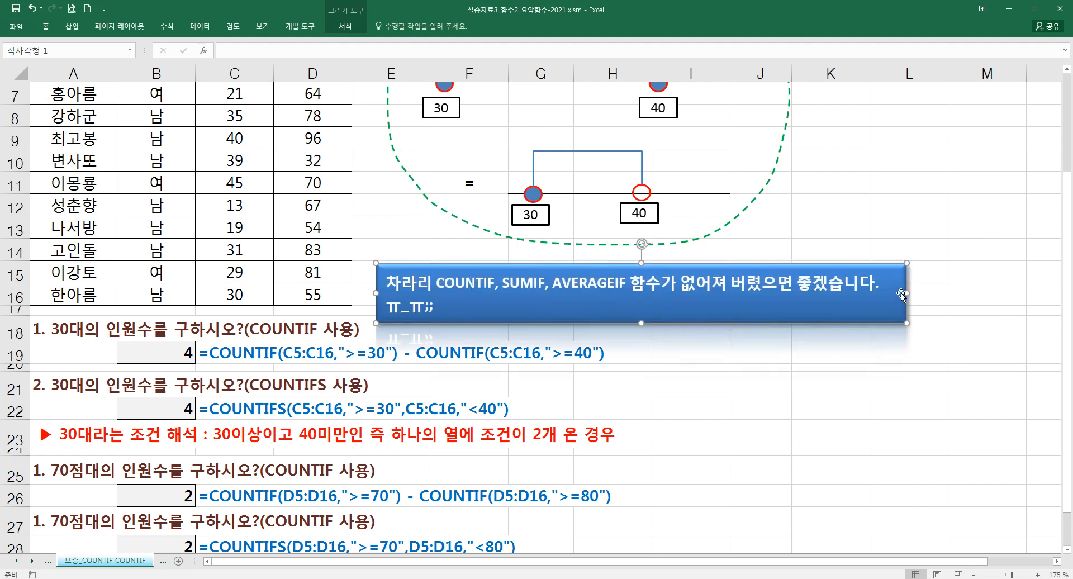
pyautogui.moveTo(902, 293); pyautogui.dragTo(982, 304)
pyautogui.moveTo(983, 293); pyautogui.dragTo(949, 293)
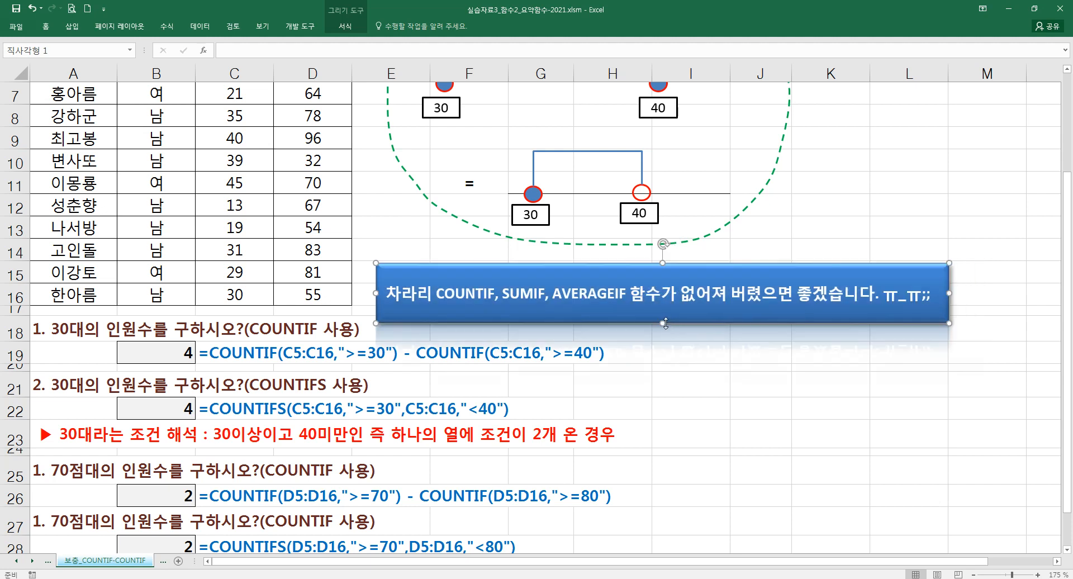
pyautogui.moveTo(662, 323); pyautogui.dragTo(667, 305)
pyautogui.click(643, 332)
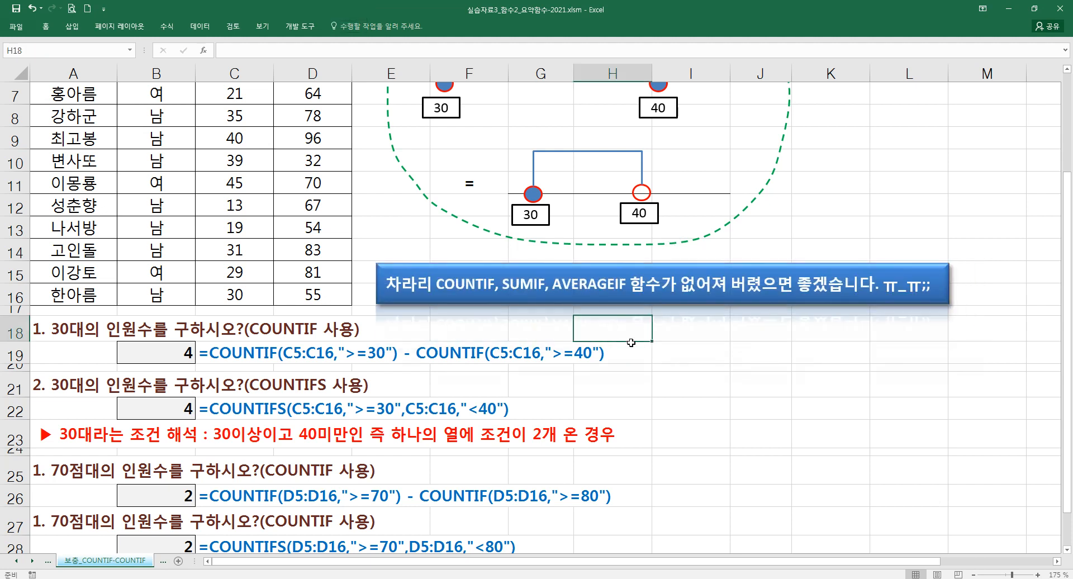
# - Examine the 70점대 examples in rows 25 to 29, comparing the COUNTIF formula in B26 with the COUNTIFS formula in B28
pyautogui.scroll(-1, 423, 434)
pyautogui.click(65, 405)
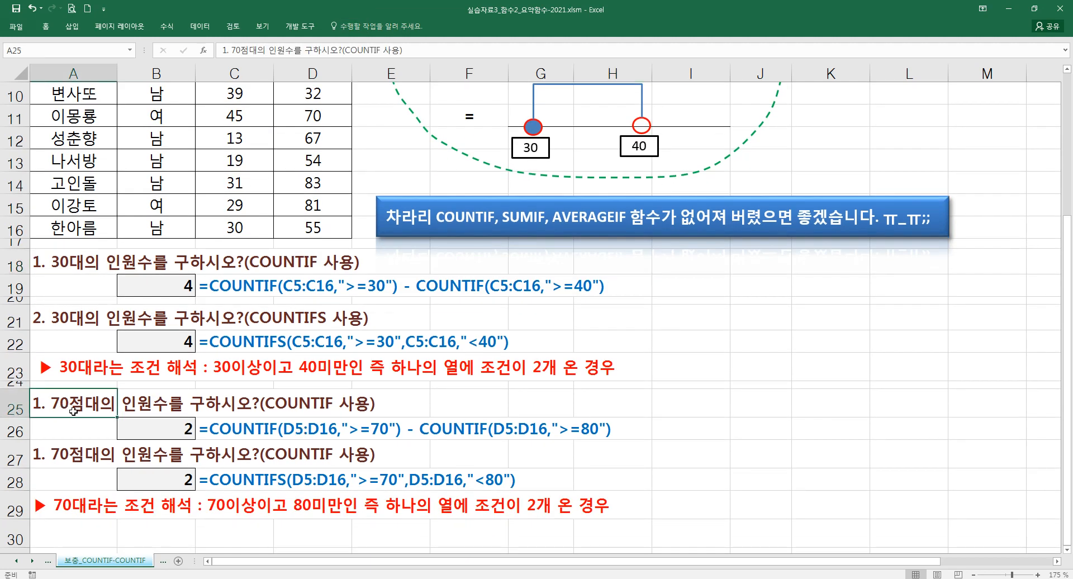
pyautogui.scroll(-1, 139, 394)
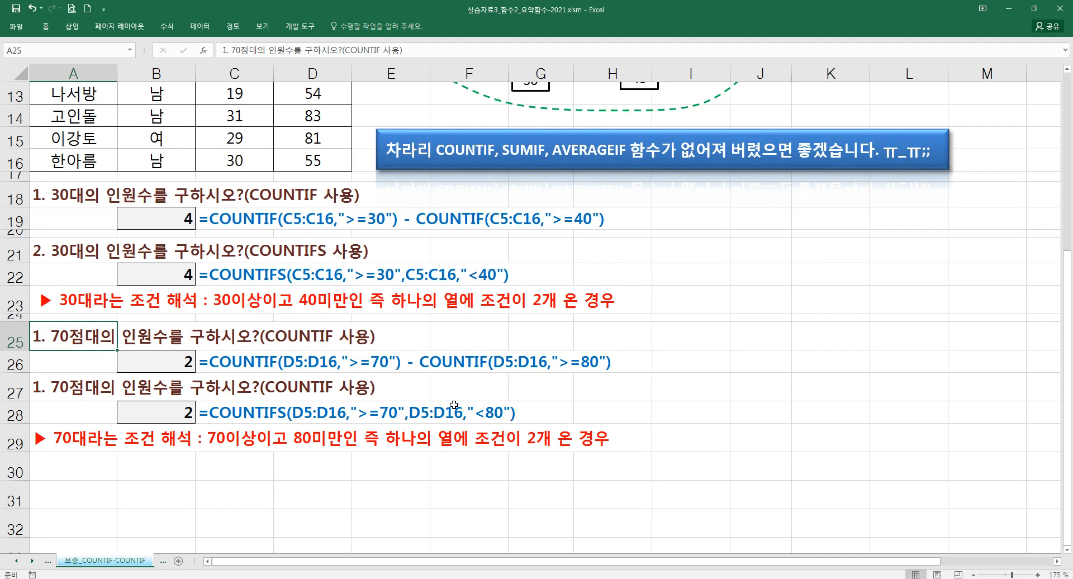
pyautogui.moveTo(161, 415); pyautogui.dragTo(503, 415)
pyautogui.click(167, 361)
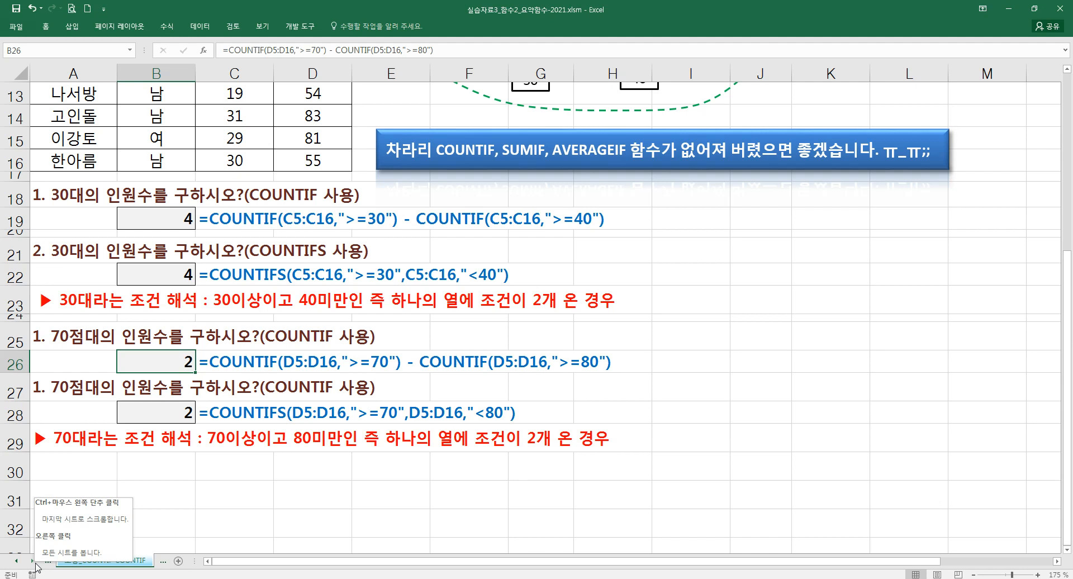
pyautogui.click(215, 447)
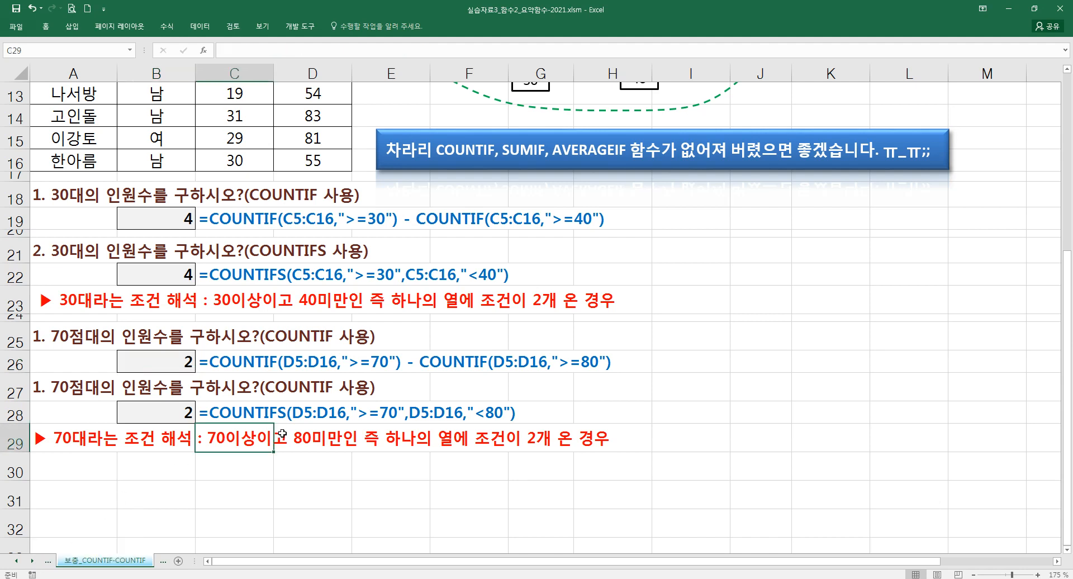
# - Review the 30대 COUNTIF and COUNTIFS examples in rows 18 to 23 alongside the number-line diagram
pyautogui.scroll(2, 284, 434)
pyautogui.scroll(1, 284, 433)
pyautogui.scroll(-2, 283, 434)
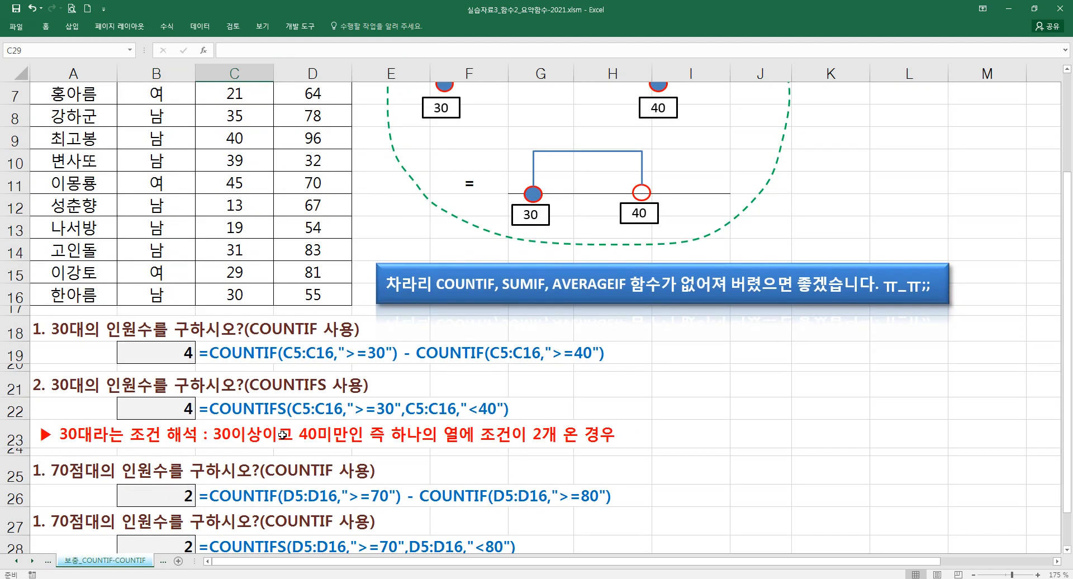
pyautogui.scroll(-1, 283, 435)
pyautogui.scroll(1, 337, 445)
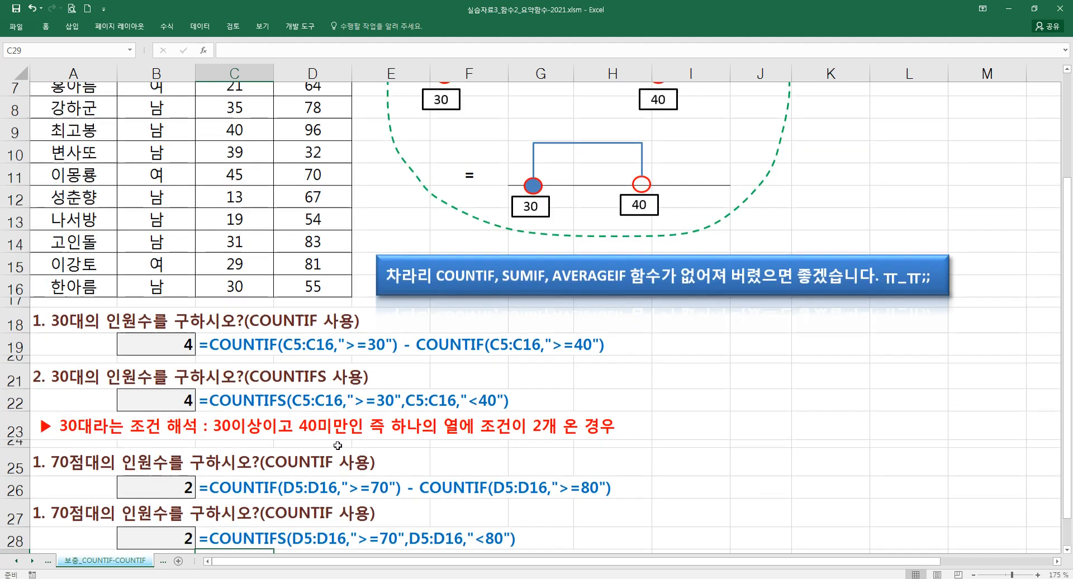
pyautogui.scroll(1, 338, 445)
pyautogui.click(356, 442)
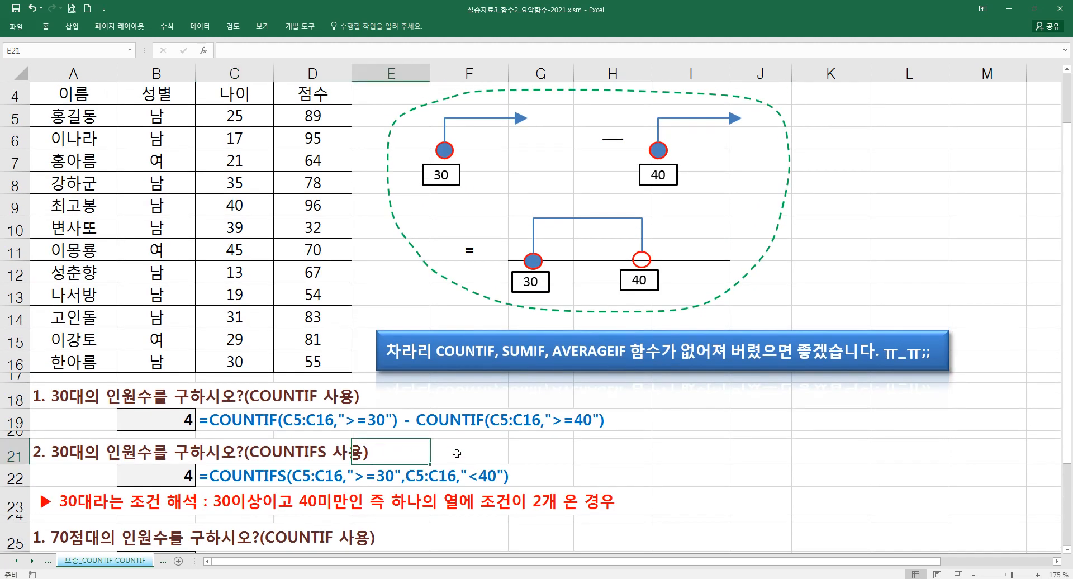
pyautogui.click(510, 449)
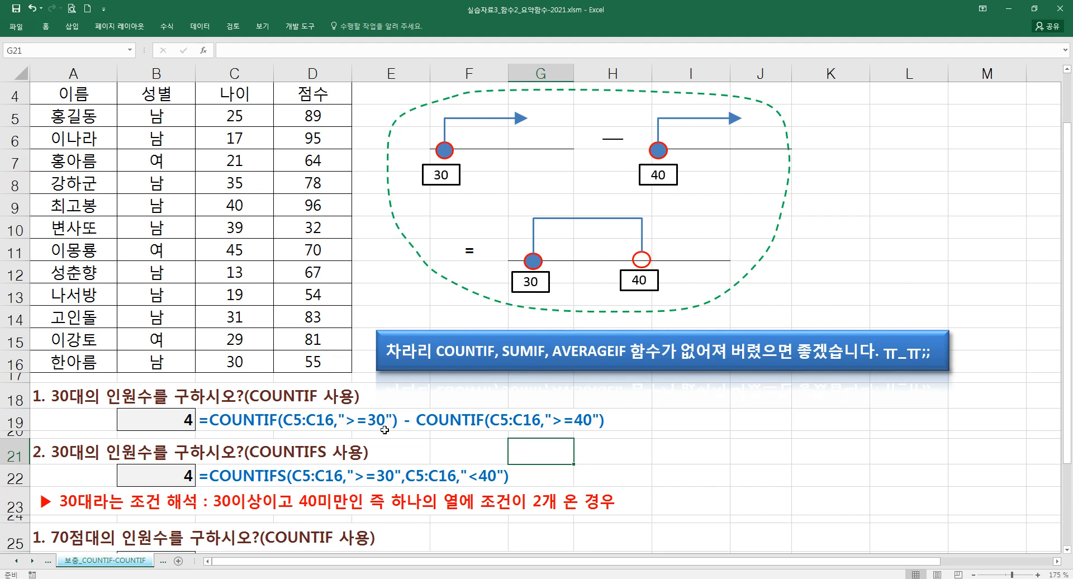
pyautogui.click(474, 455)
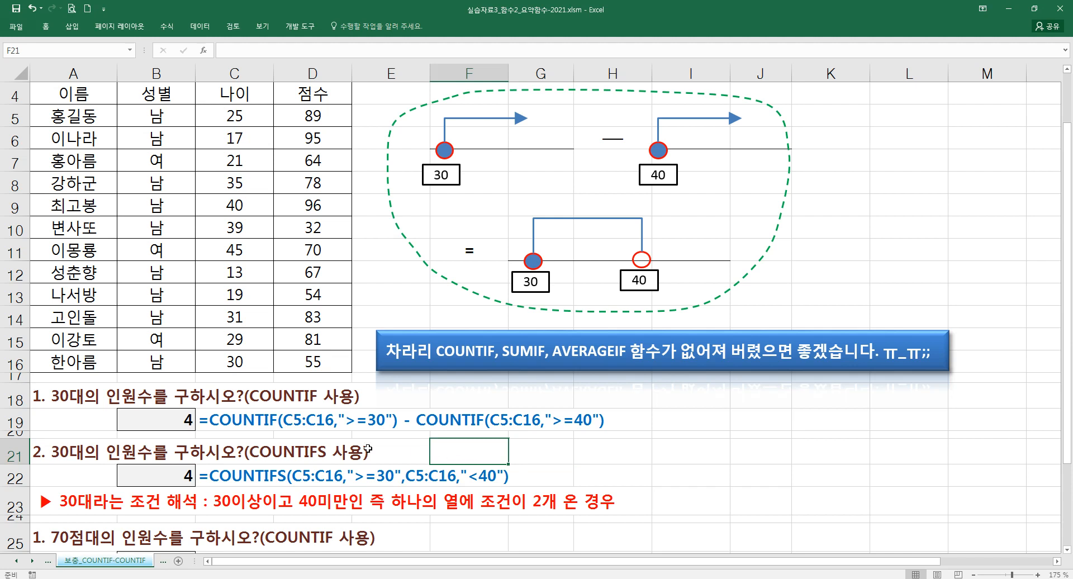